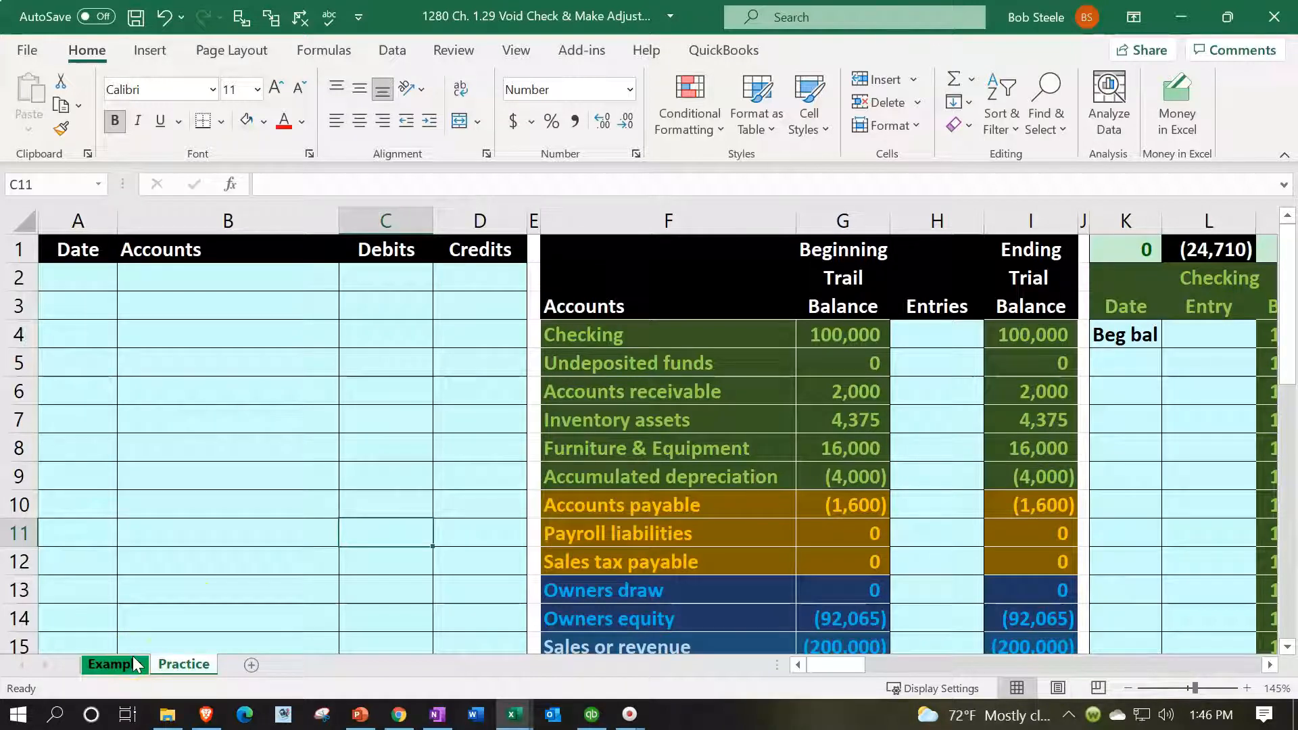
Review the sample journal entries and the voided check form on the Example sheet
left_click(133, 664)
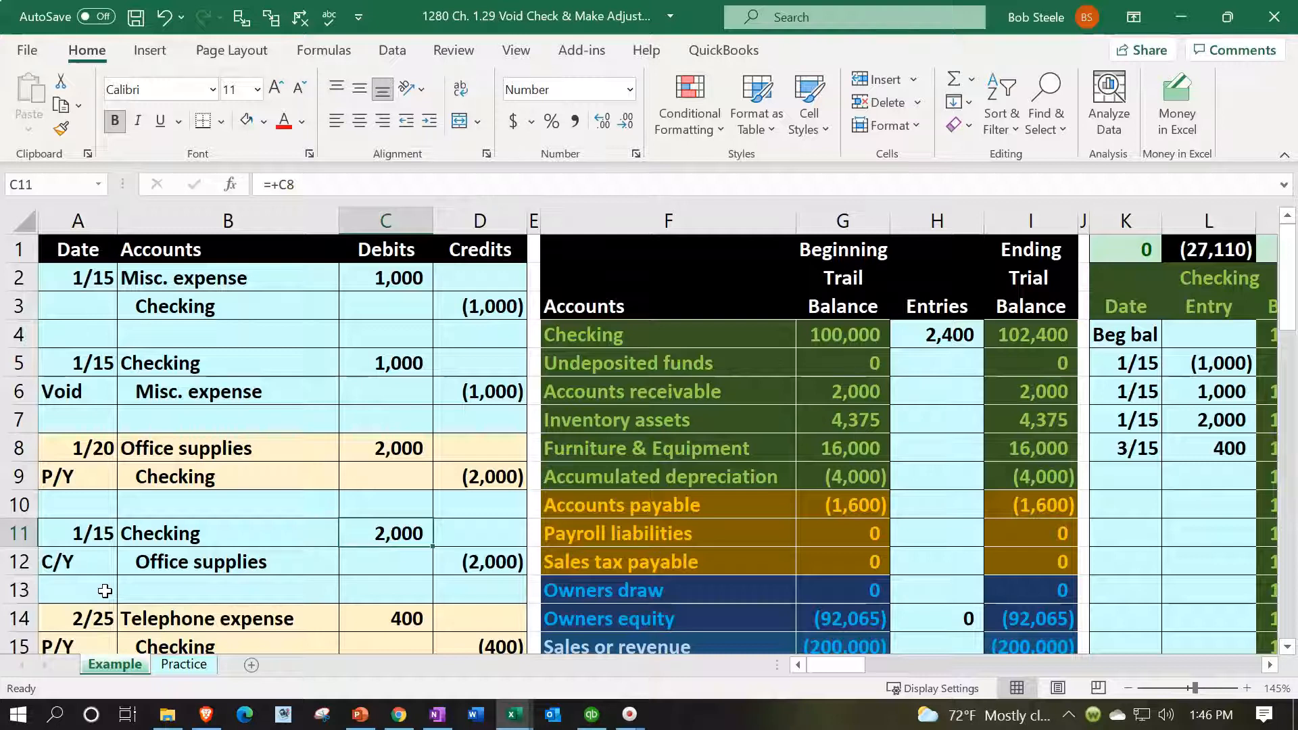
scroll(467, 463, "down", 5)
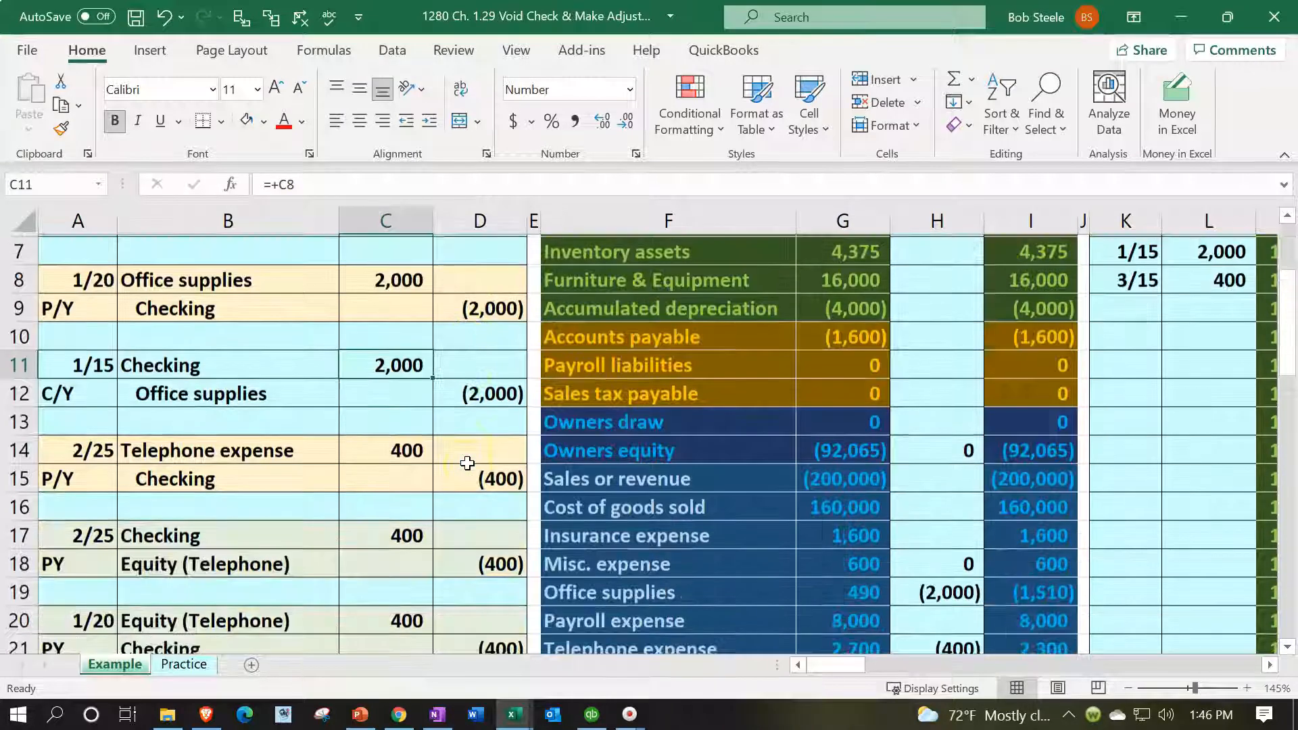
scroll(467, 463, "down", 2)
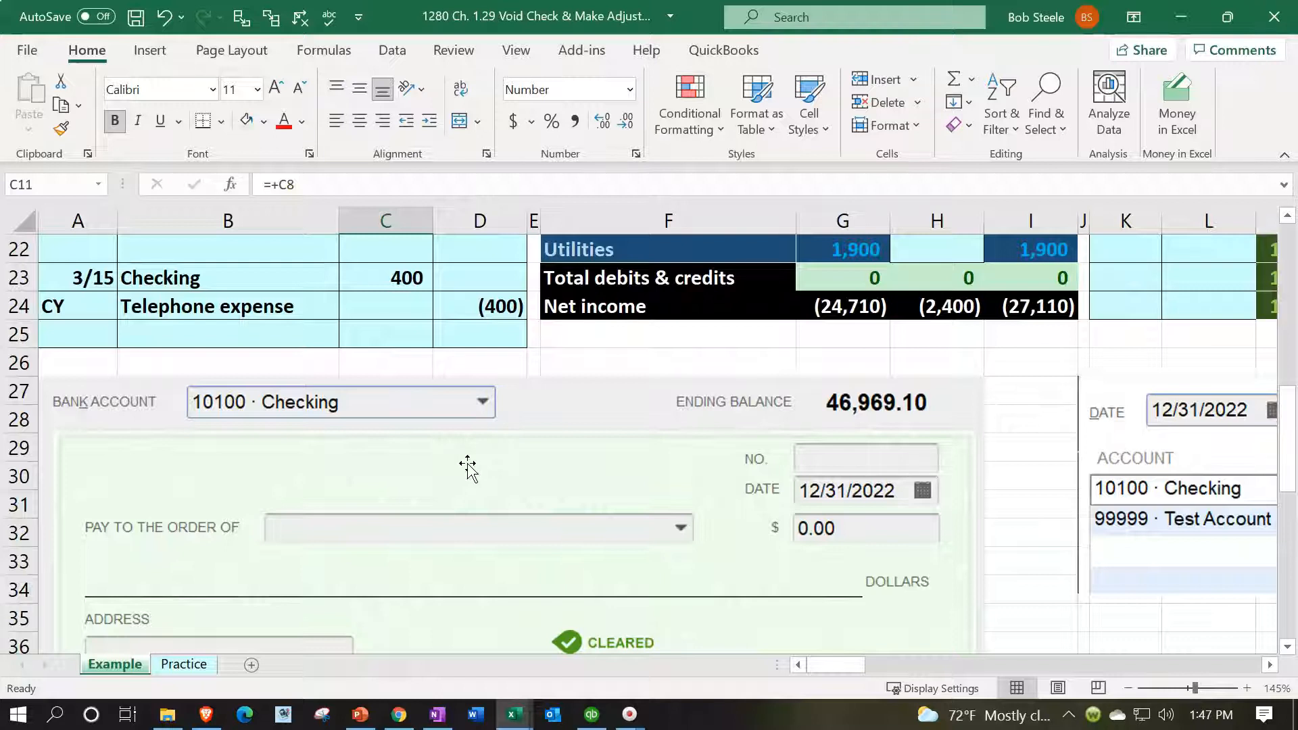
scroll(467, 465, "down", 1)
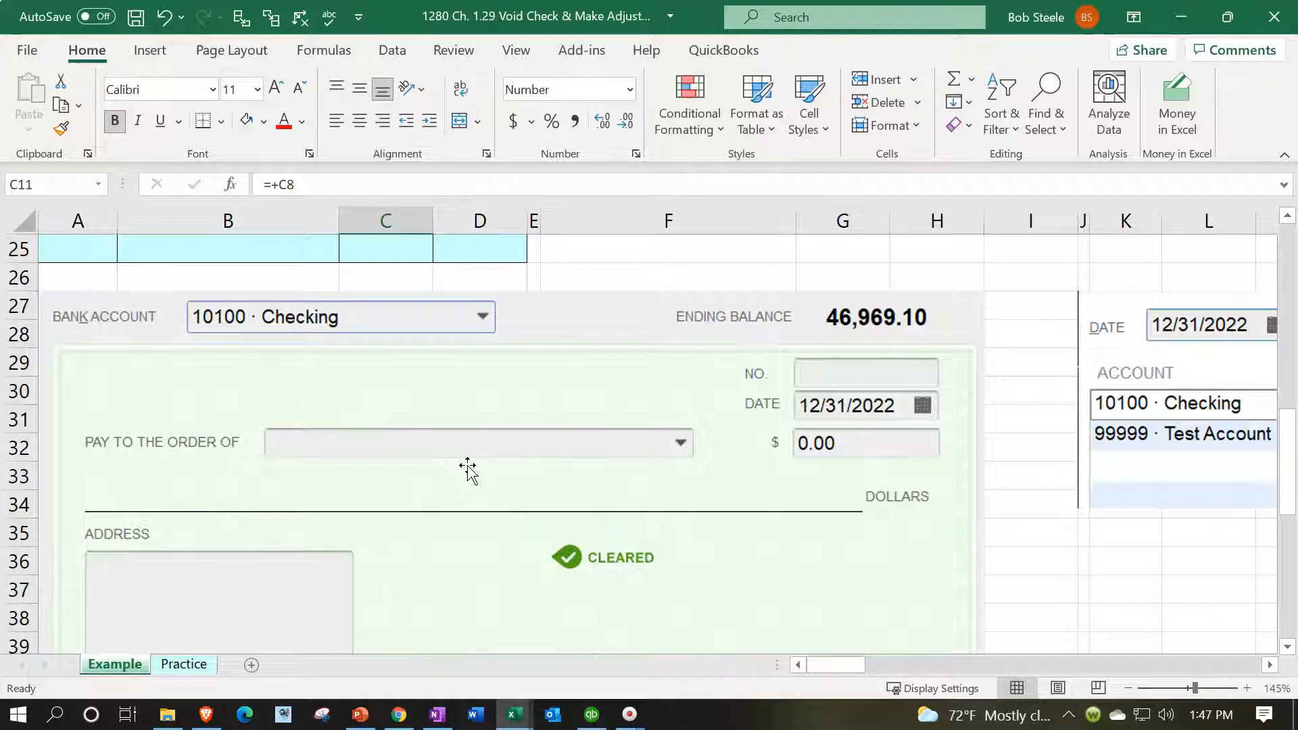
scroll(467, 468, "down", 2)
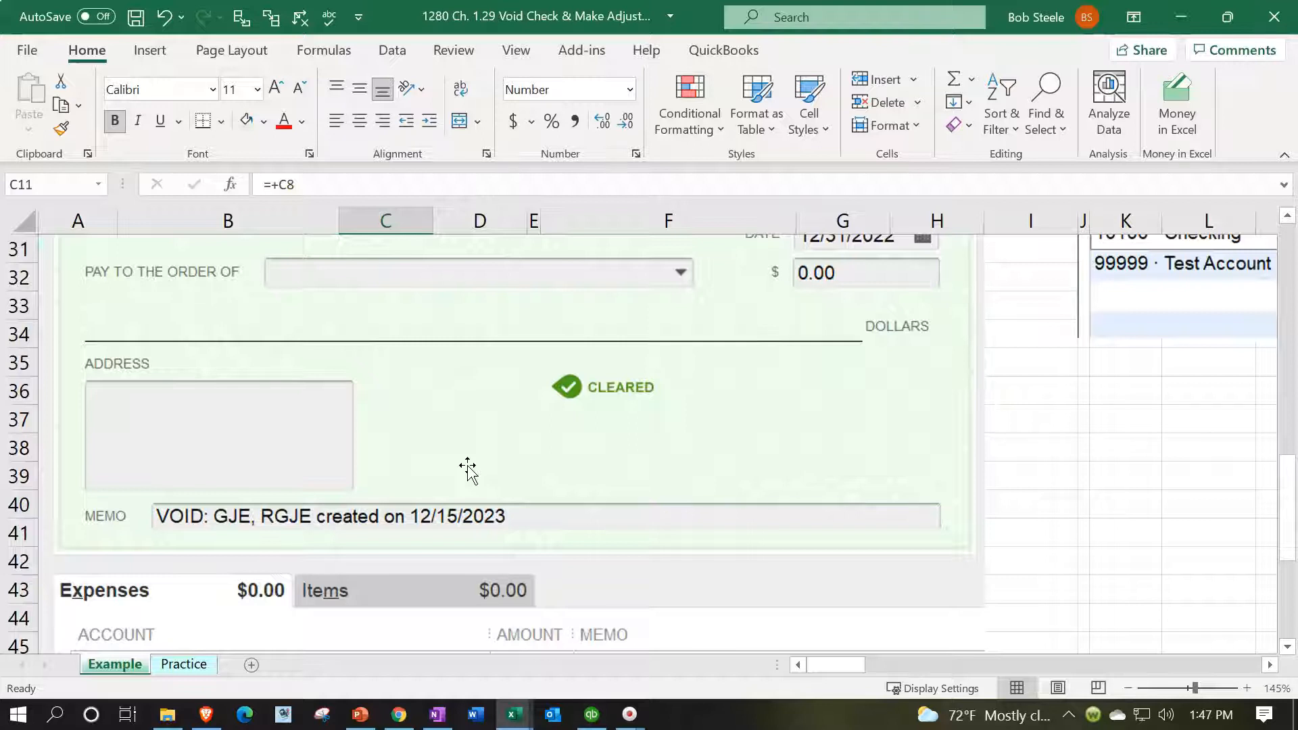
scroll(466, 468, "up", 2)
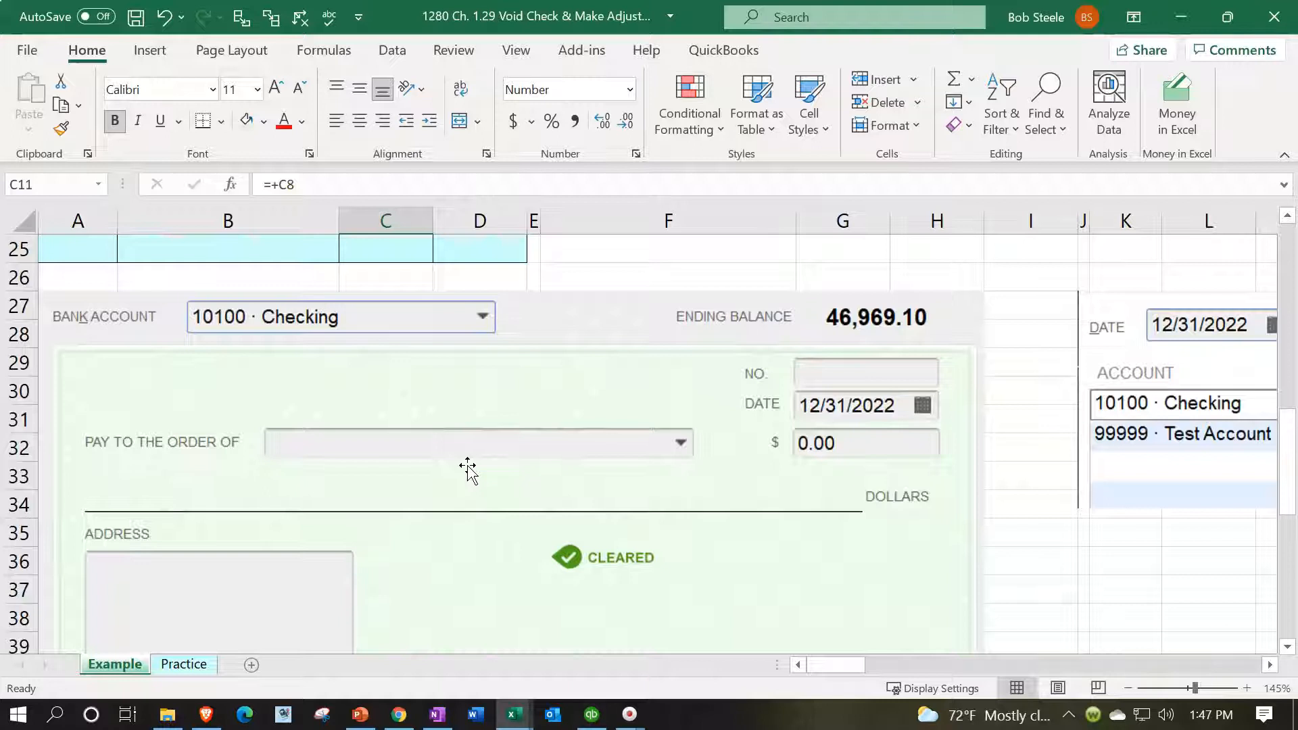
scroll(467, 469, "down", 3)
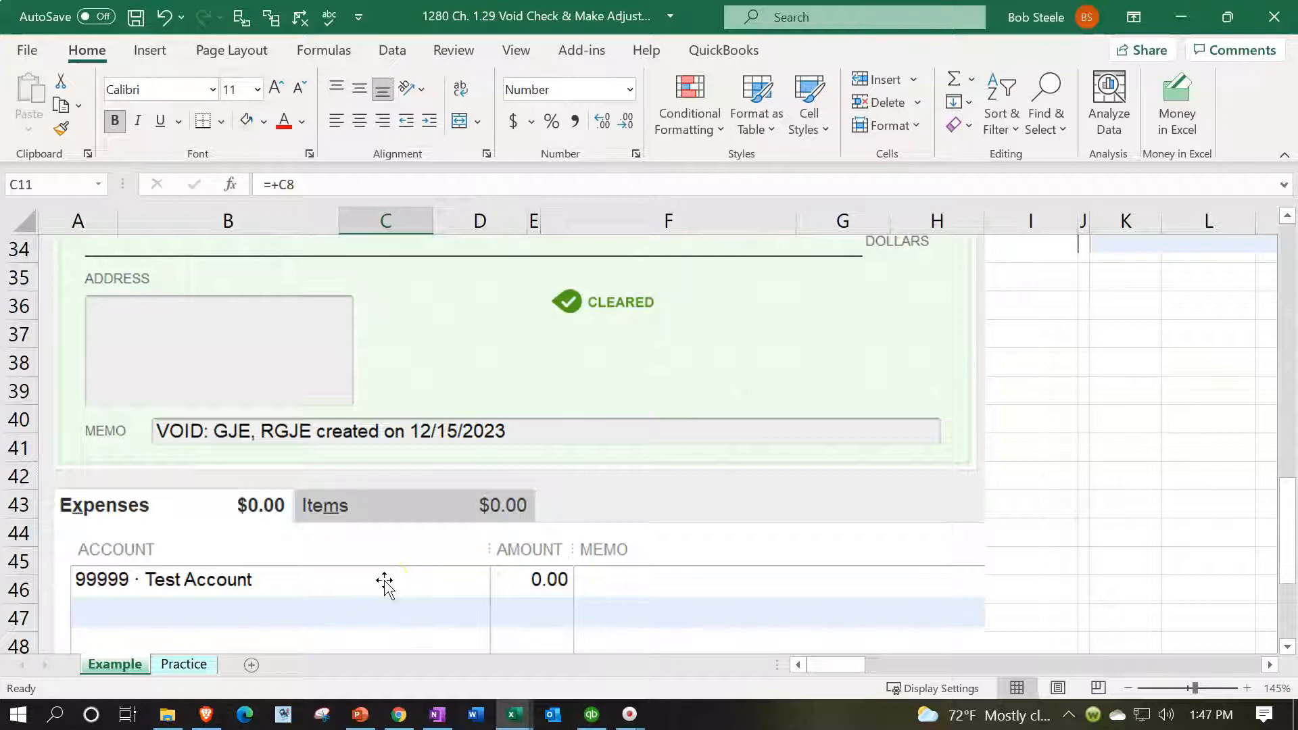
left_click(314, 468)
scroll(313, 471, "up", 3)
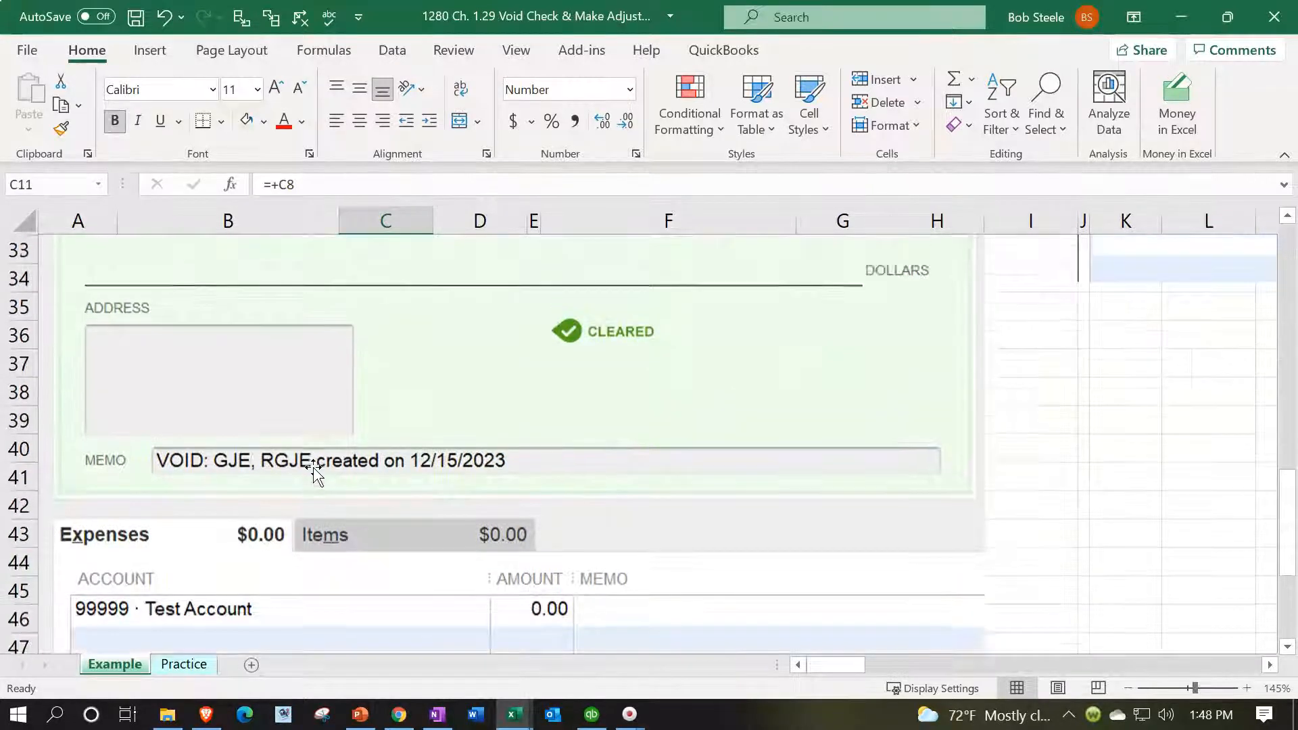
scroll(313, 471, "up", 1)
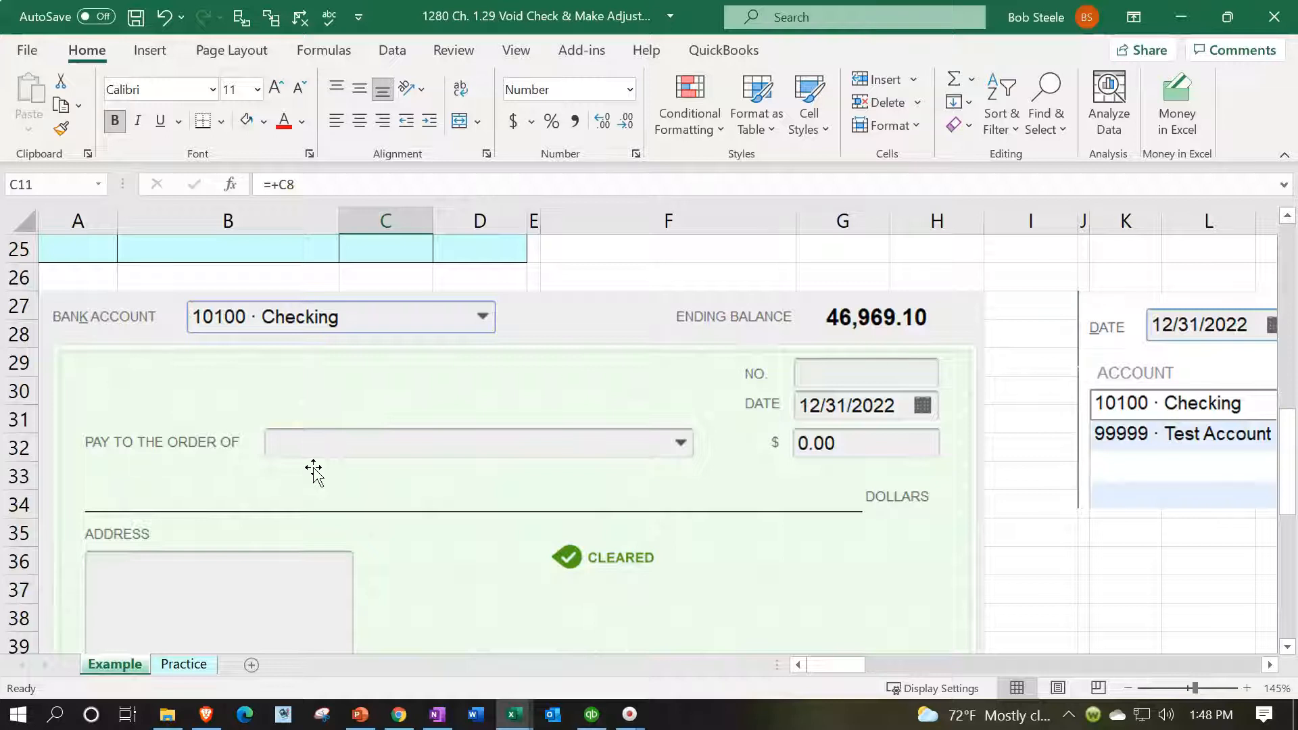
Compare the voided check with the journal entry FAM2011 and its reversing entry FAM2011R on the Example sheet
left_click(820, 668)
mouse_move(818, 663)
left_mouse_down()
mouse_move(833, 663)
mouse_move(817, 669)
left_mouse_up()
scroll(658, 507, "down", 1)
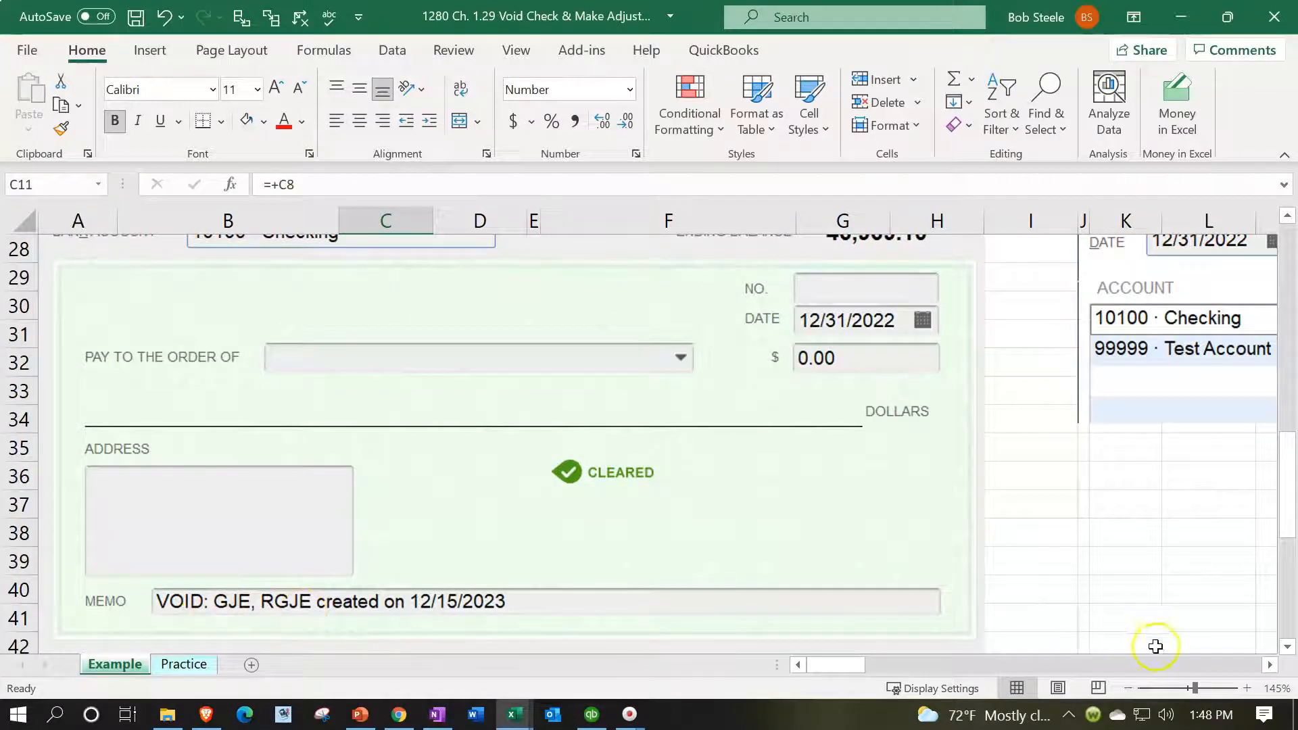
left_click(1267, 665)
left_click(1268, 665)
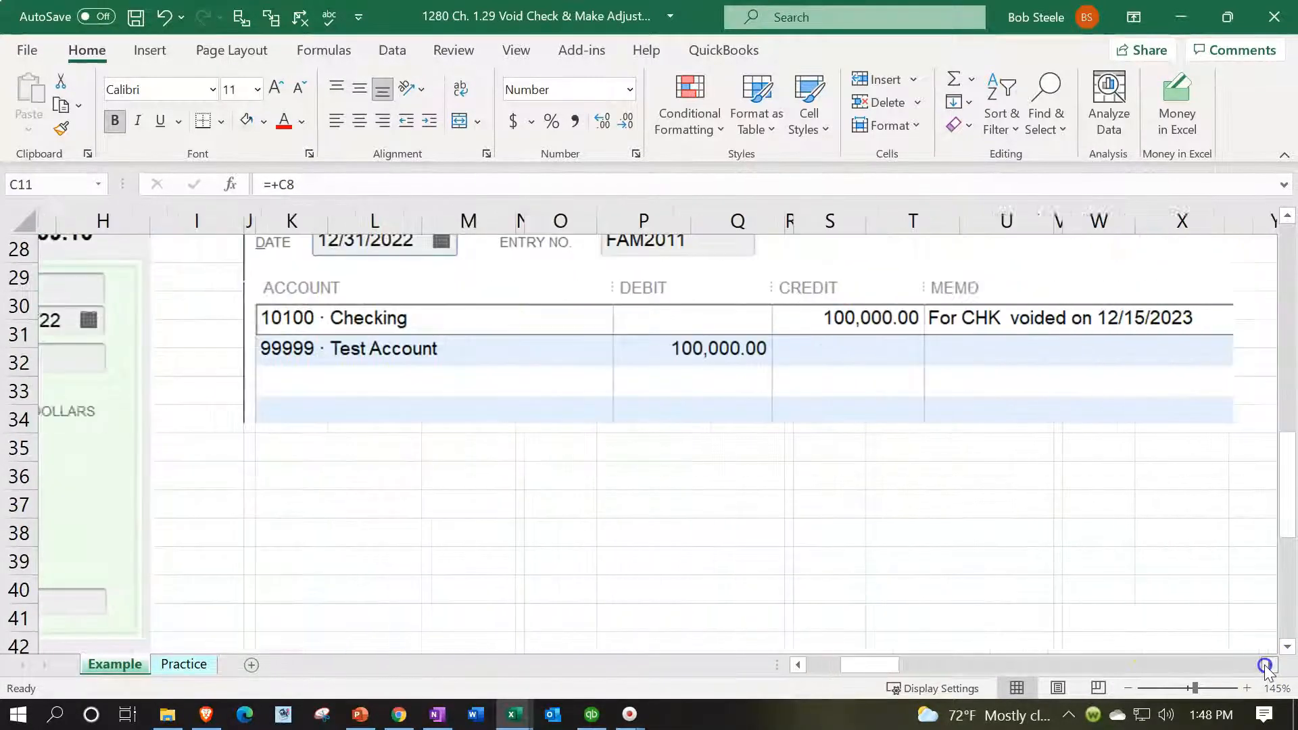
scroll(616, 615, "up", 1)
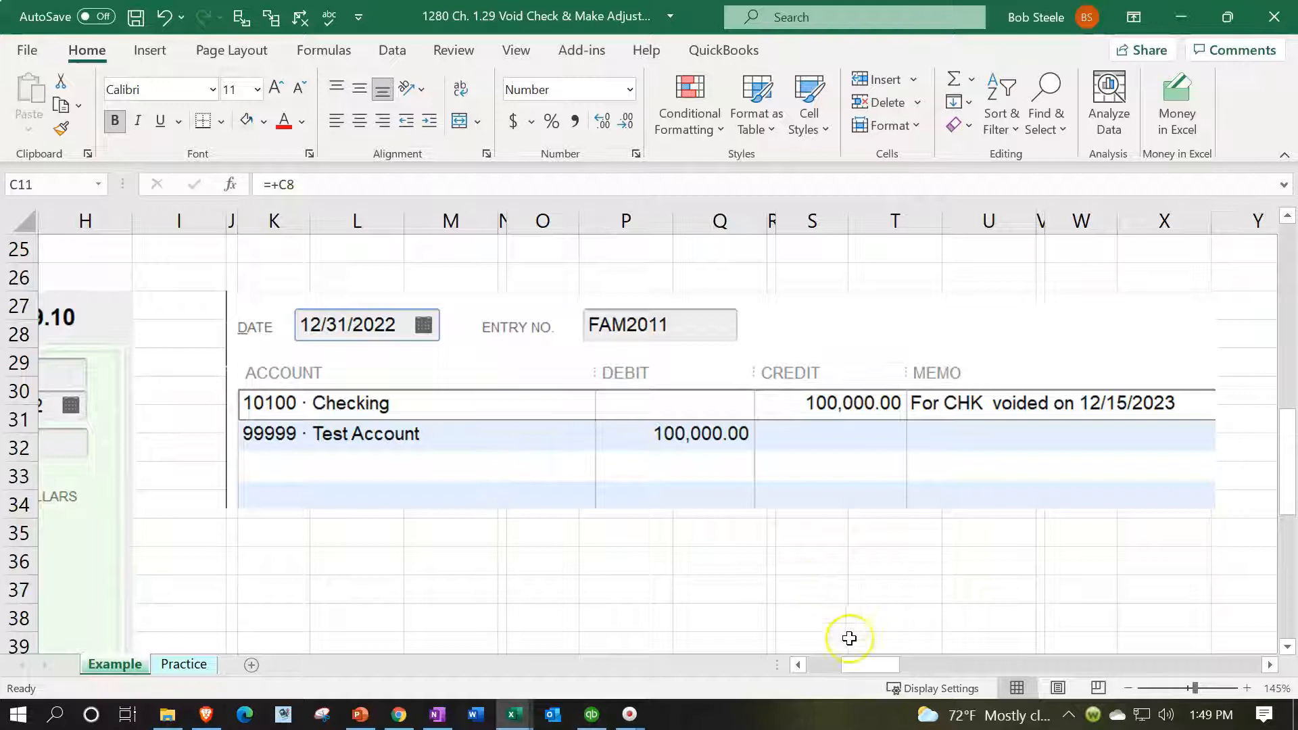
left_click_drag(859, 665, 868, 665)
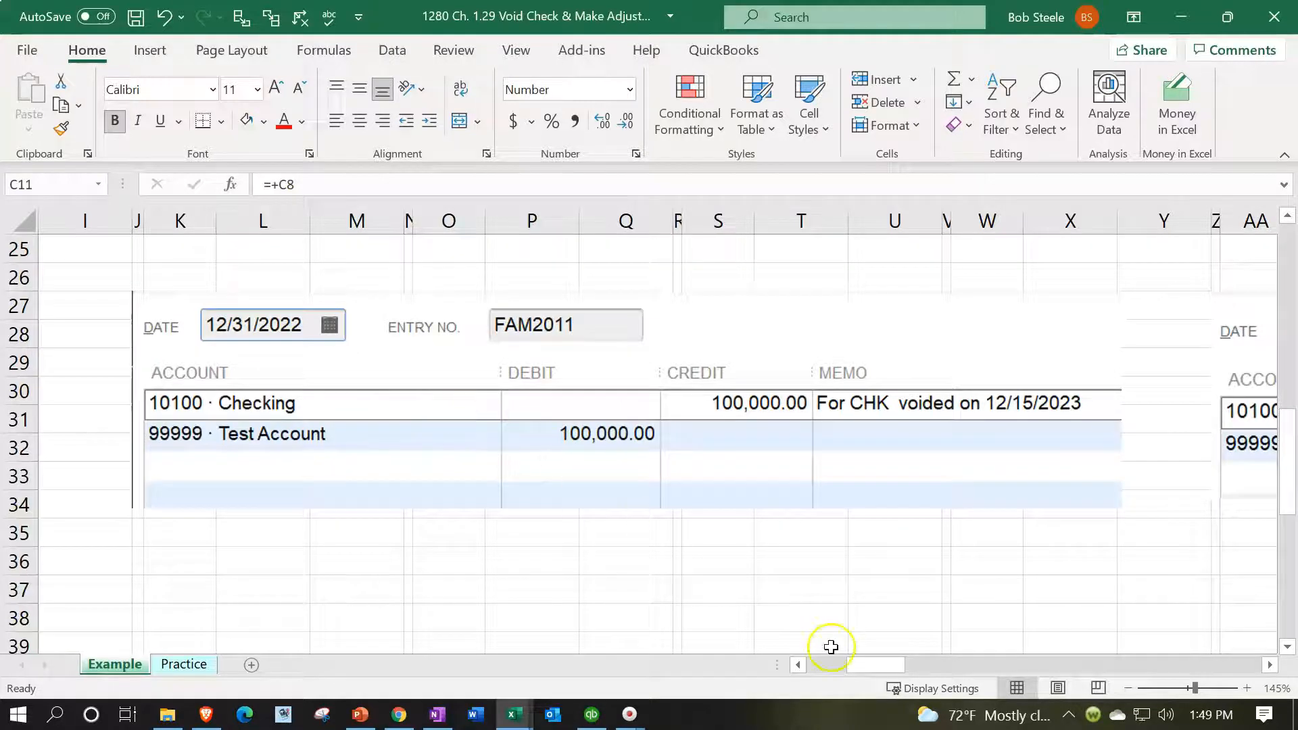
left_click_drag(863, 667, 939, 658)
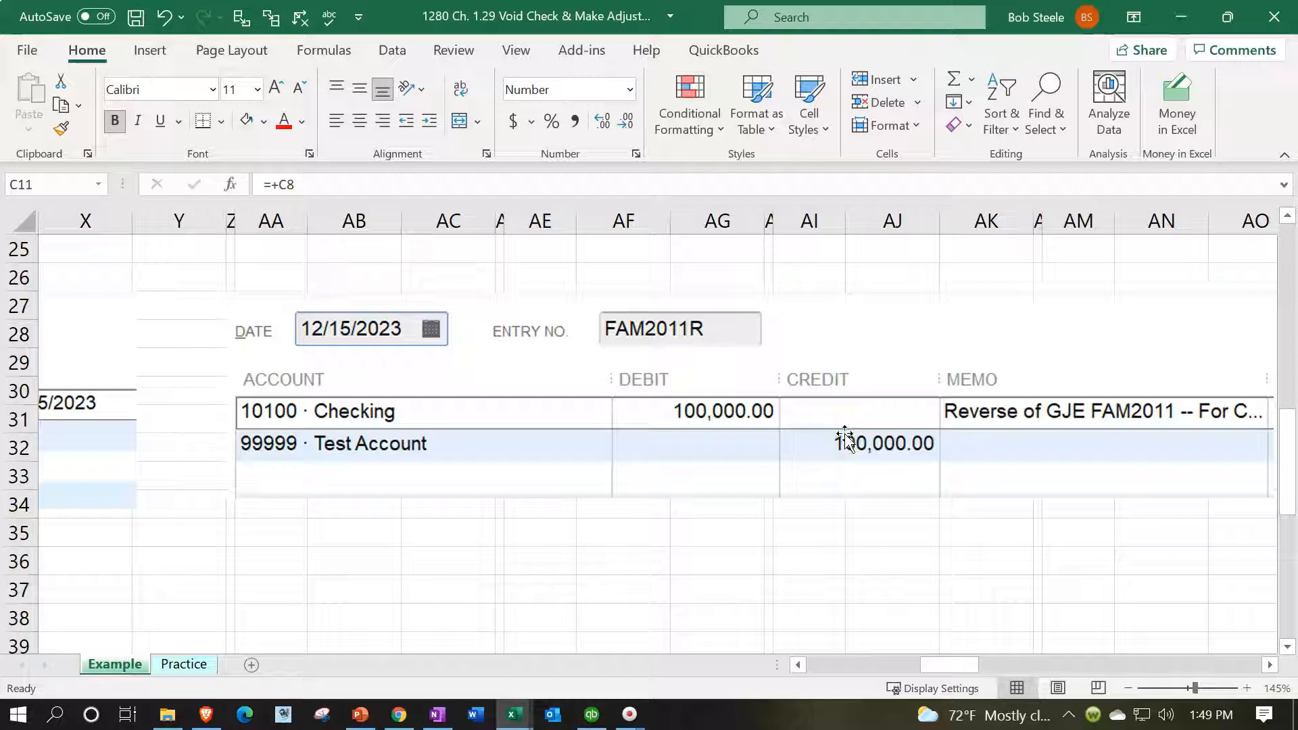
left_click_drag(937, 667, 814, 667)
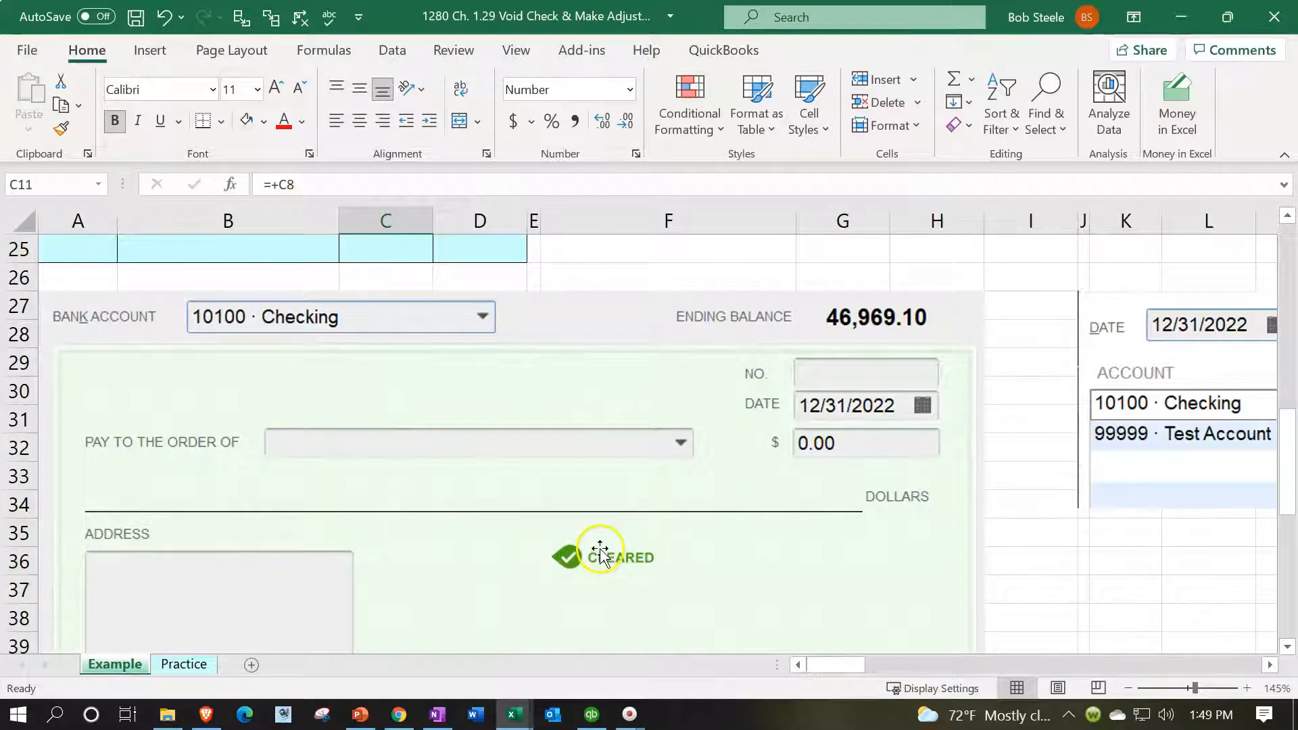
left_click_drag(842, 665, 885, 661)
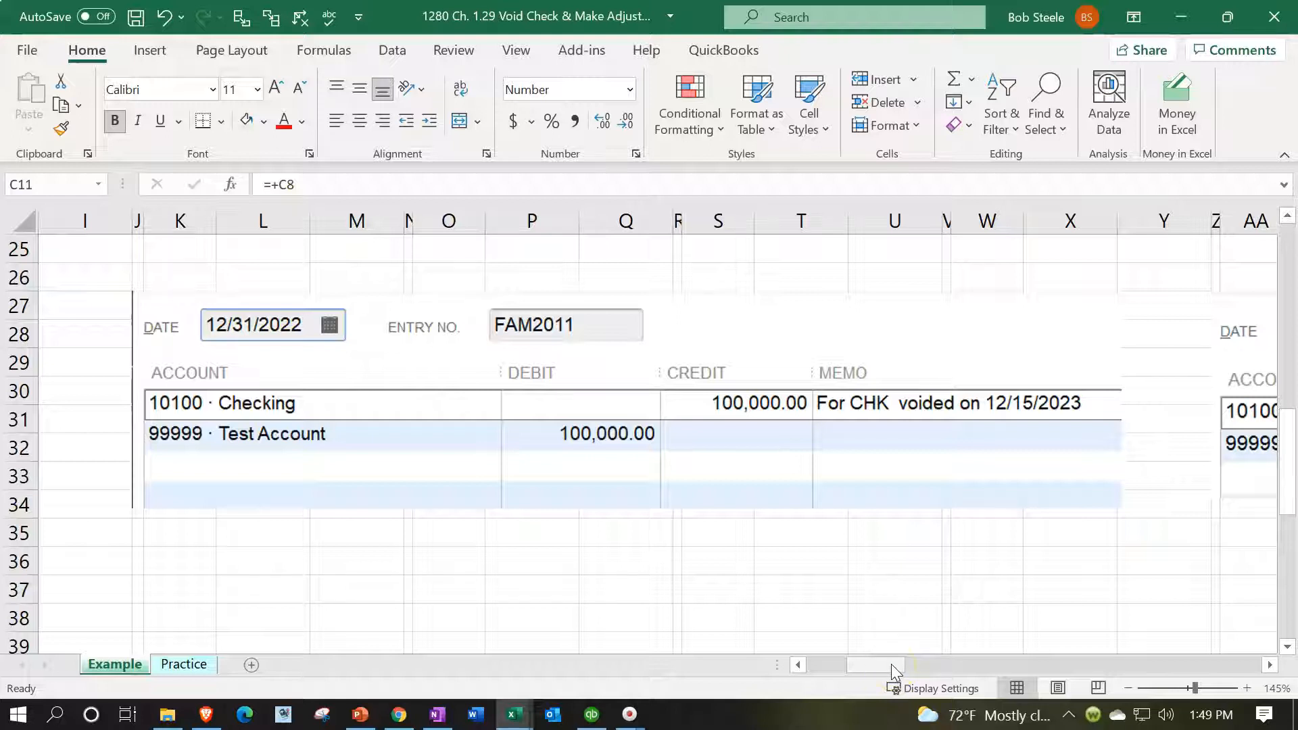
left_click_drag(892, 670, 893, 669)
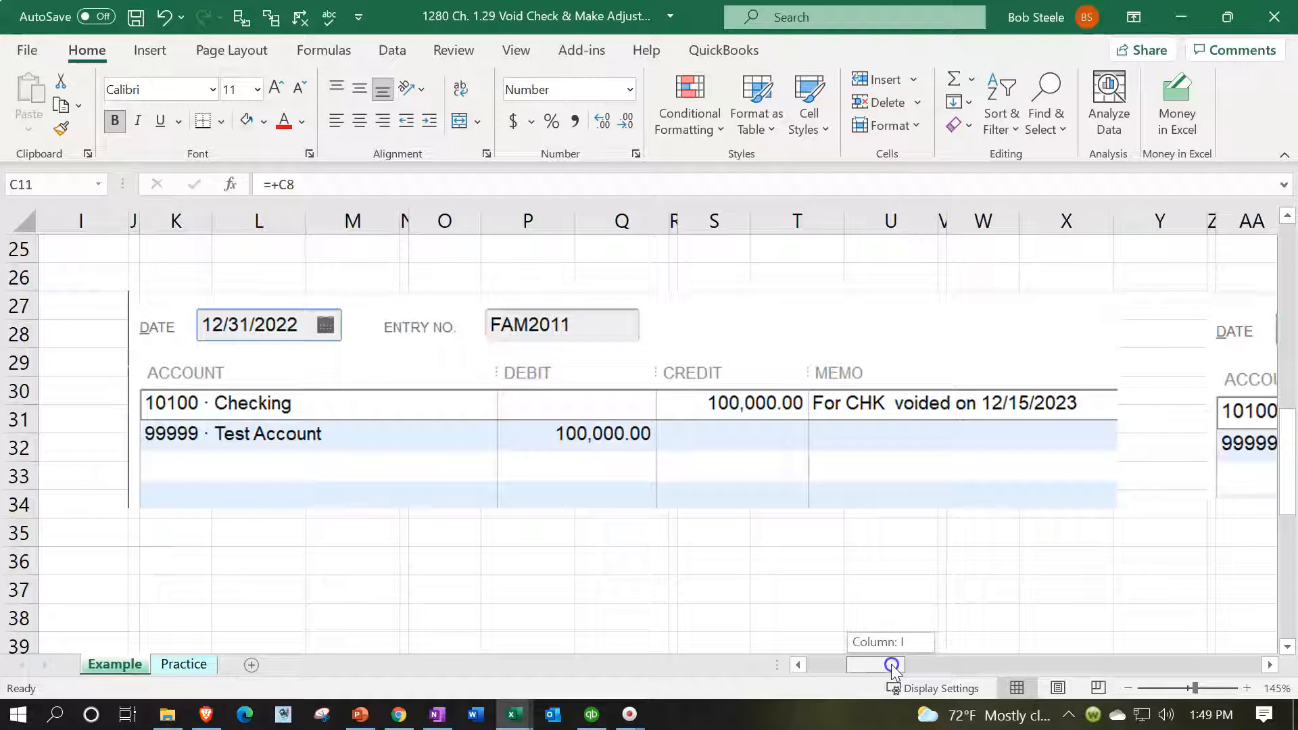
left_click_drag(892, 669, 968, 642)
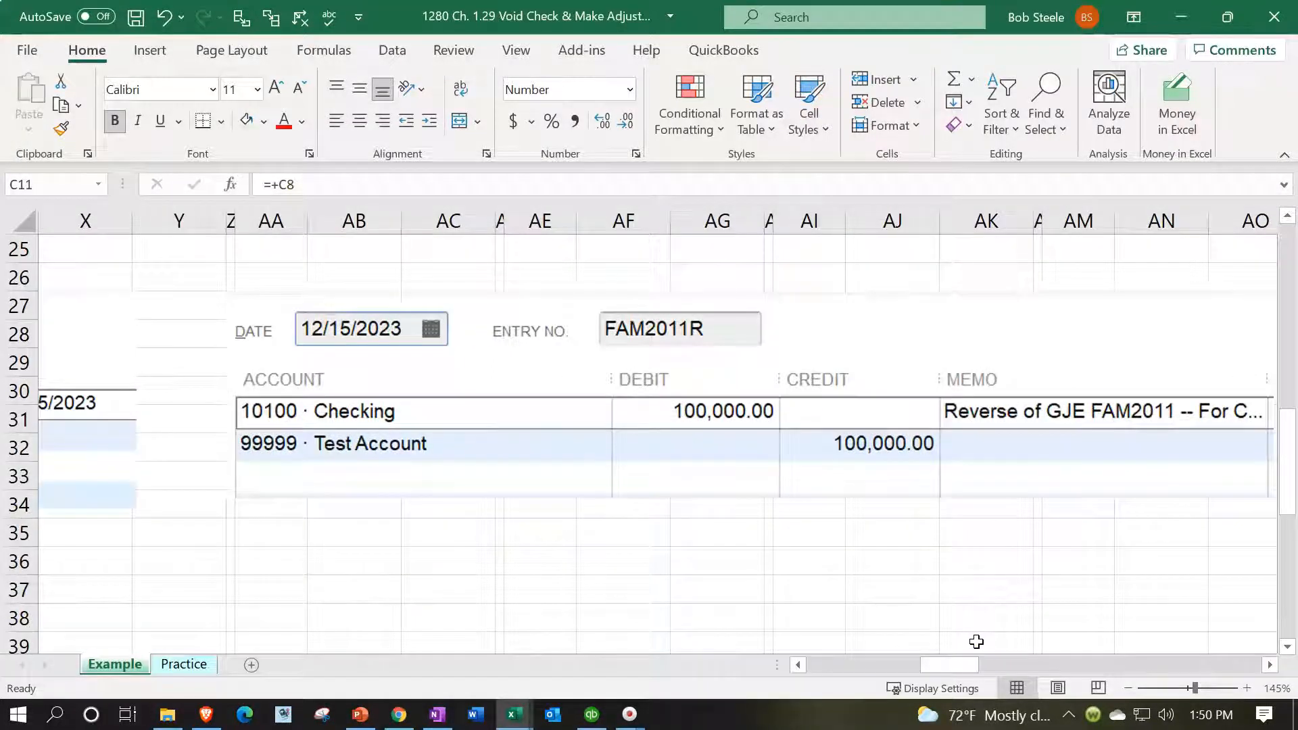
left_click_drag(973, 667, 809, 666)
scroll(341, 568, "up", 2)
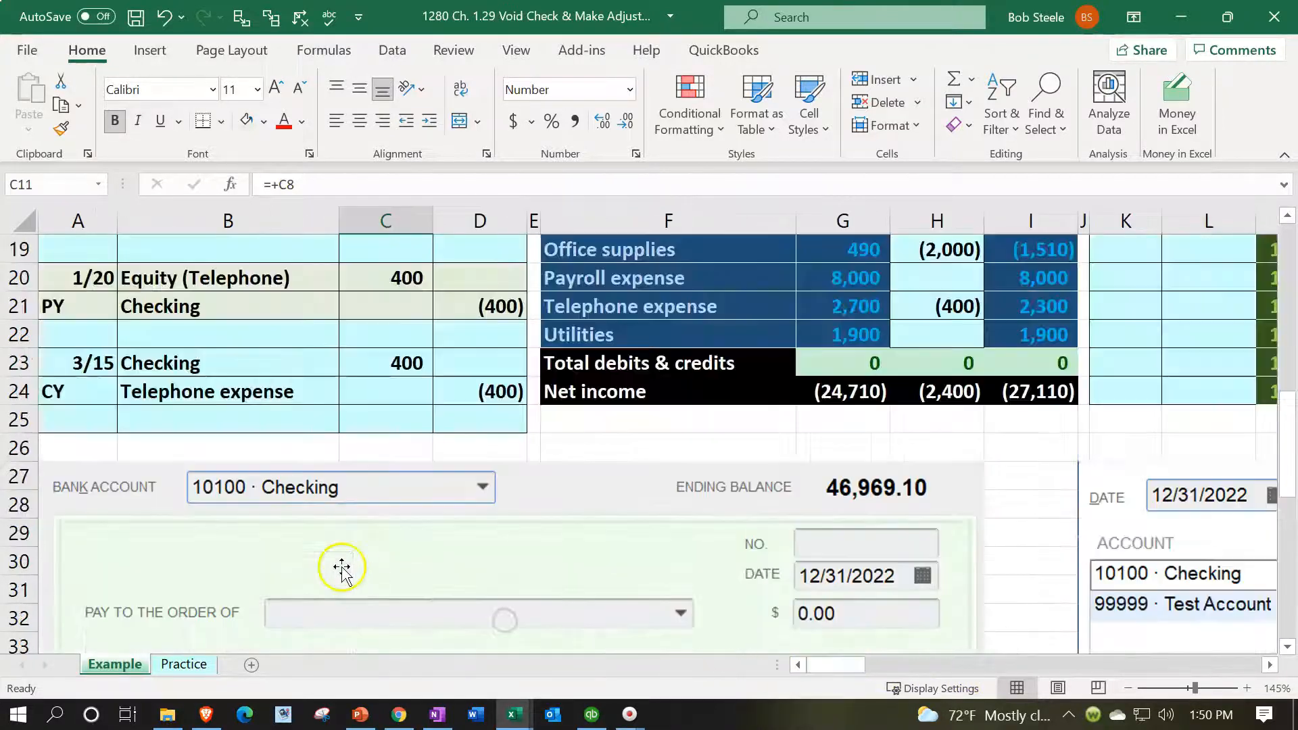
scroll(342, 568, "up", 6)
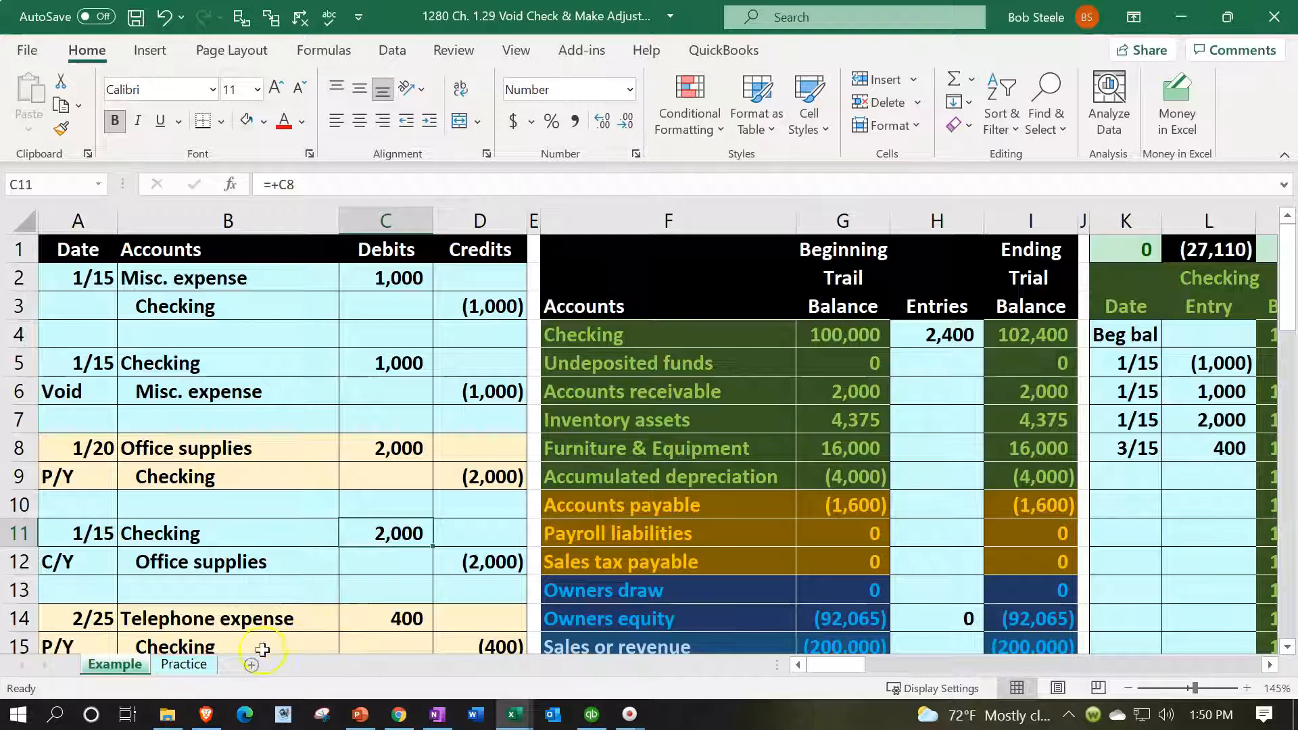
Enter the date 1/15 in cell A2 of the Practice sheet
left_click(203, 668)
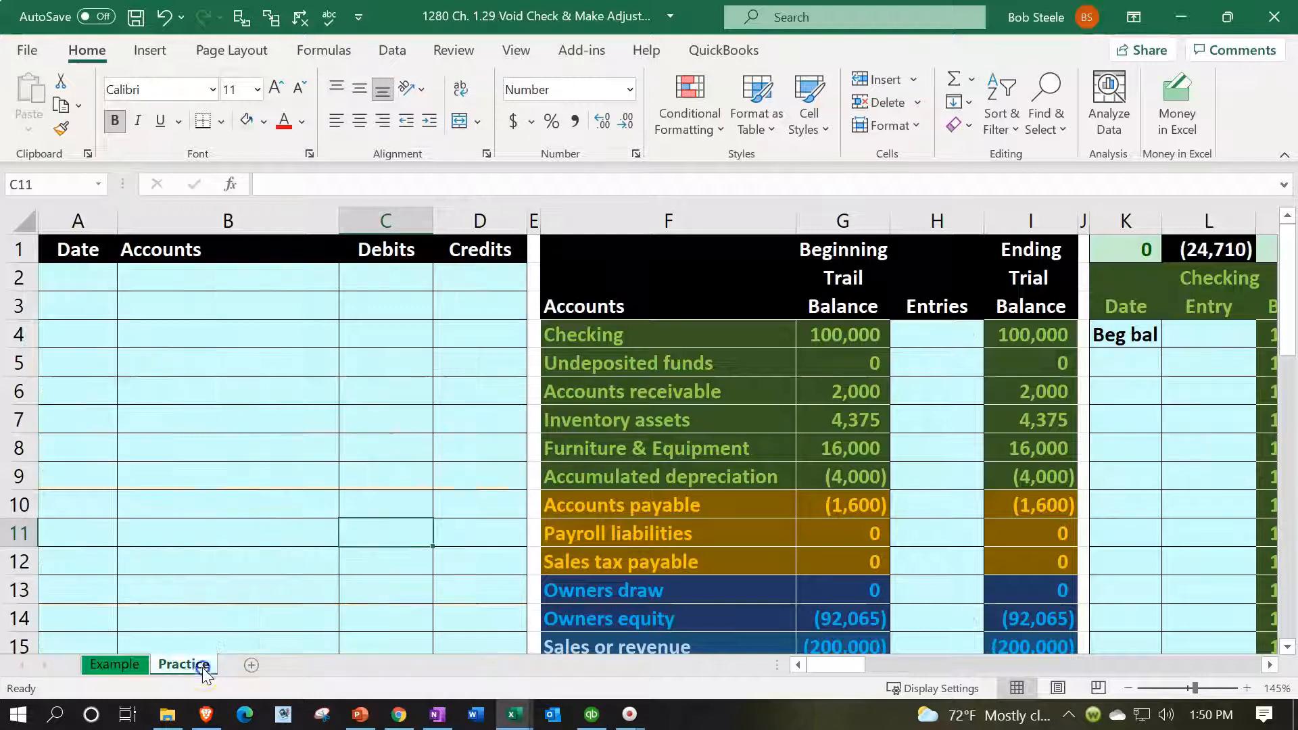
left_click(135, 363)
left_click(84, 281)
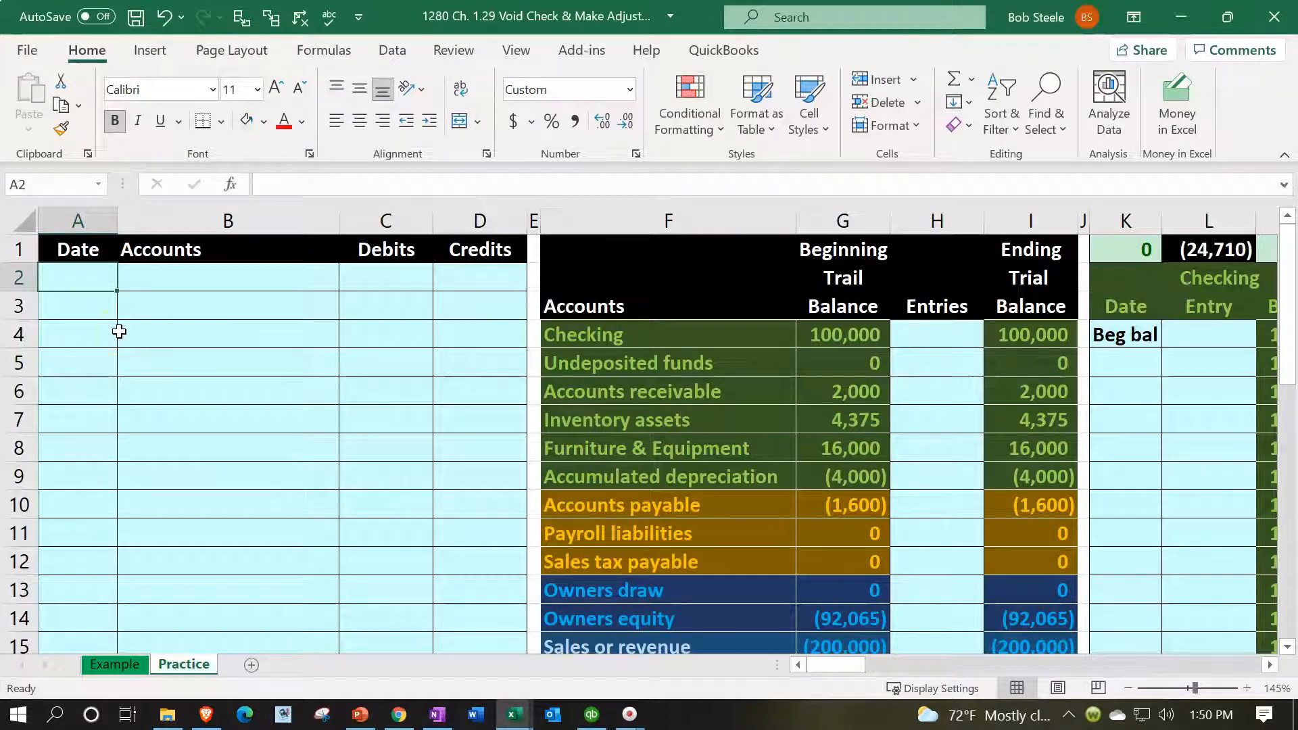
type("1/1")
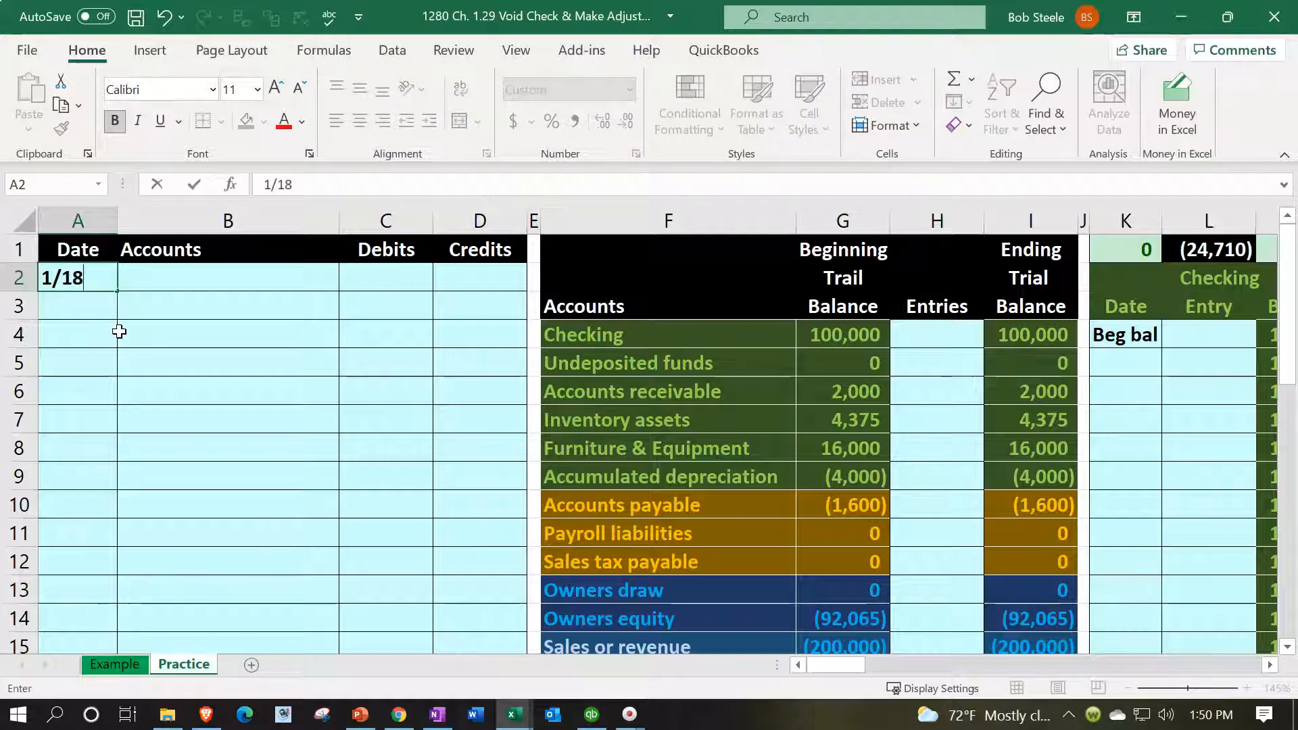
type("5")
key("Tab")
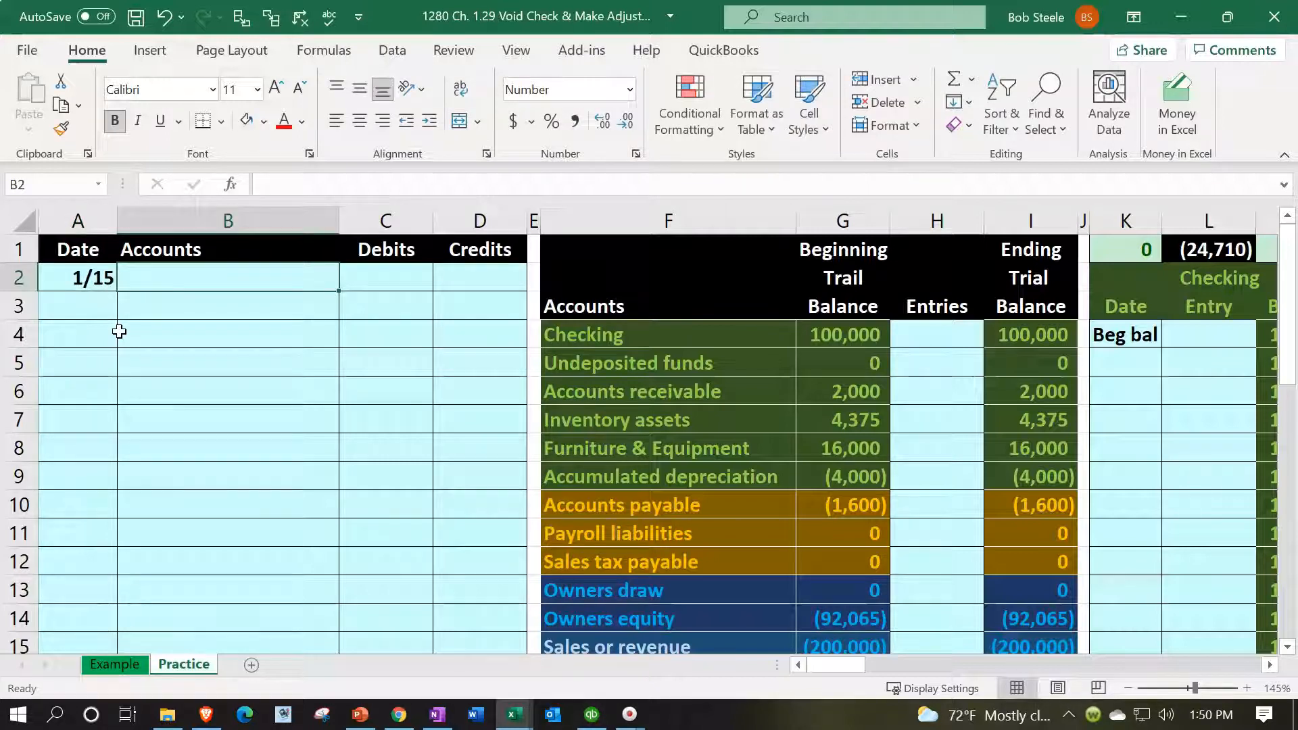
Link cell B3 to the Checking account name in F4 with the formula =F4
key("Down")
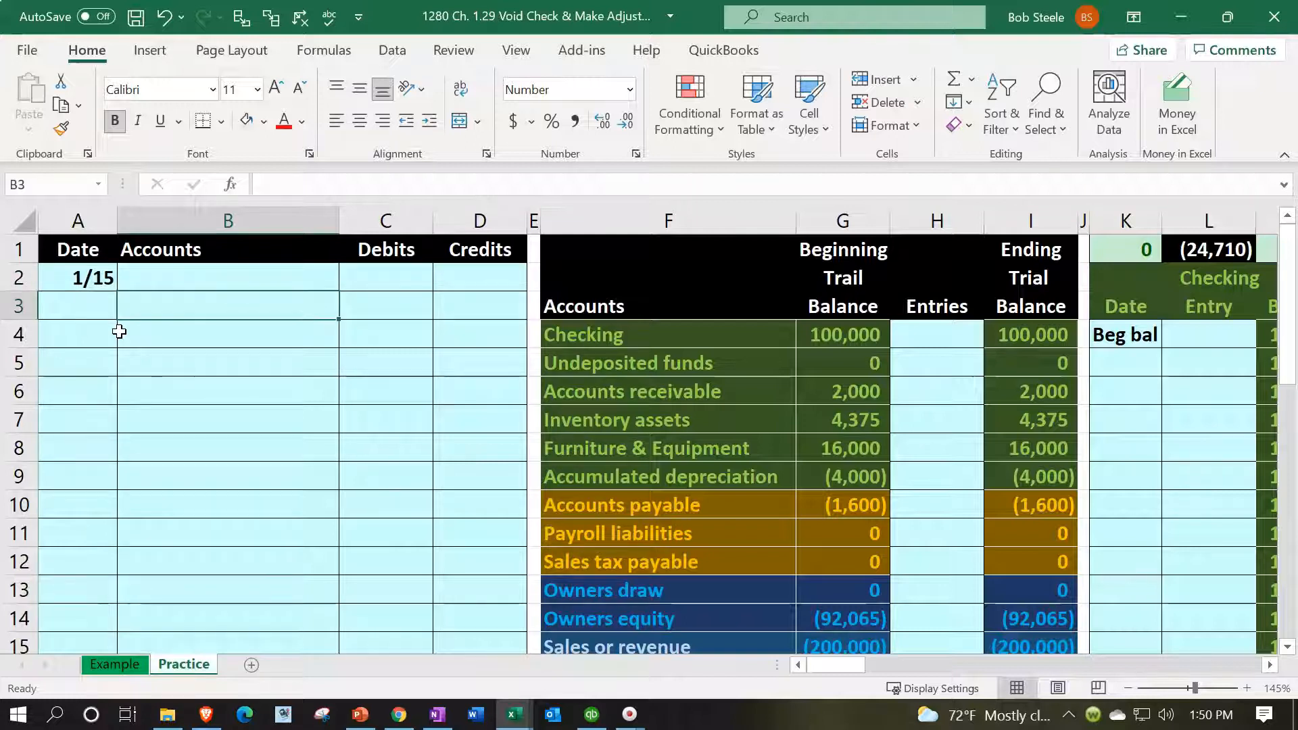
type("=")
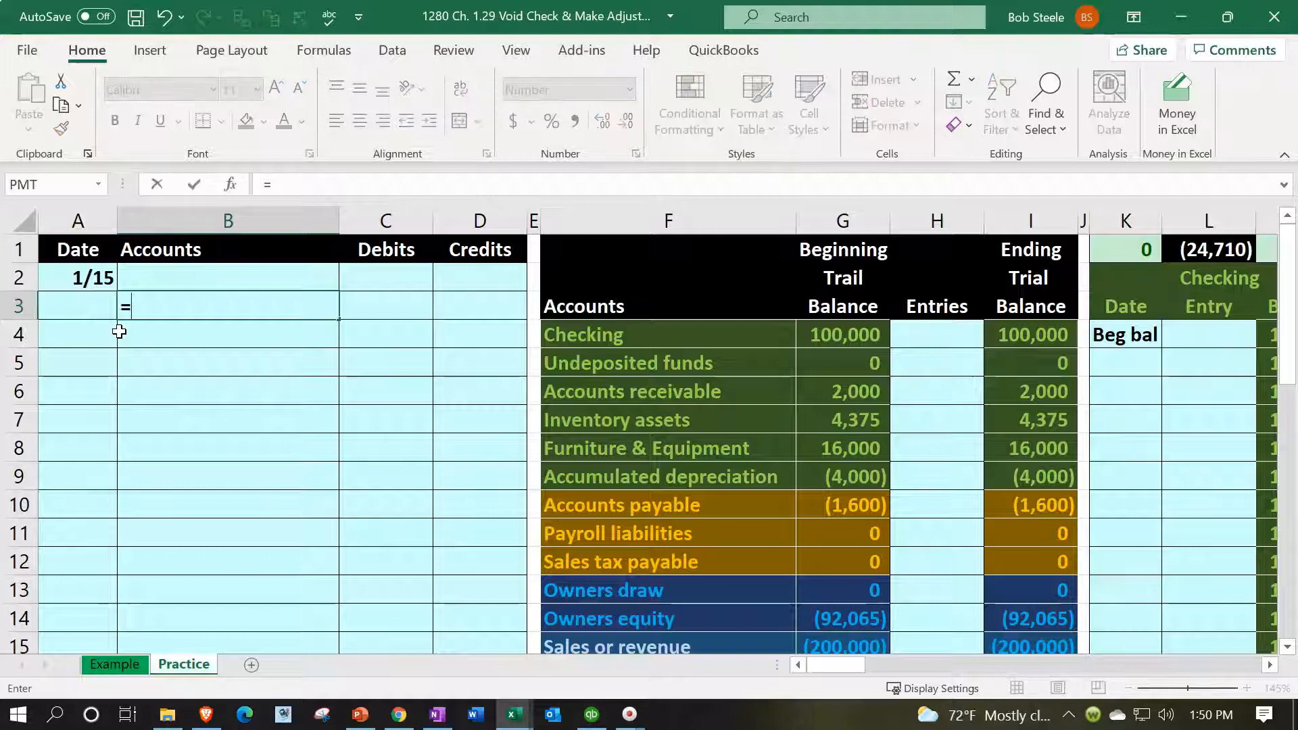
key("Right")
key("Right")
key("Right")
key("Right")
key("Down")
key("Return")
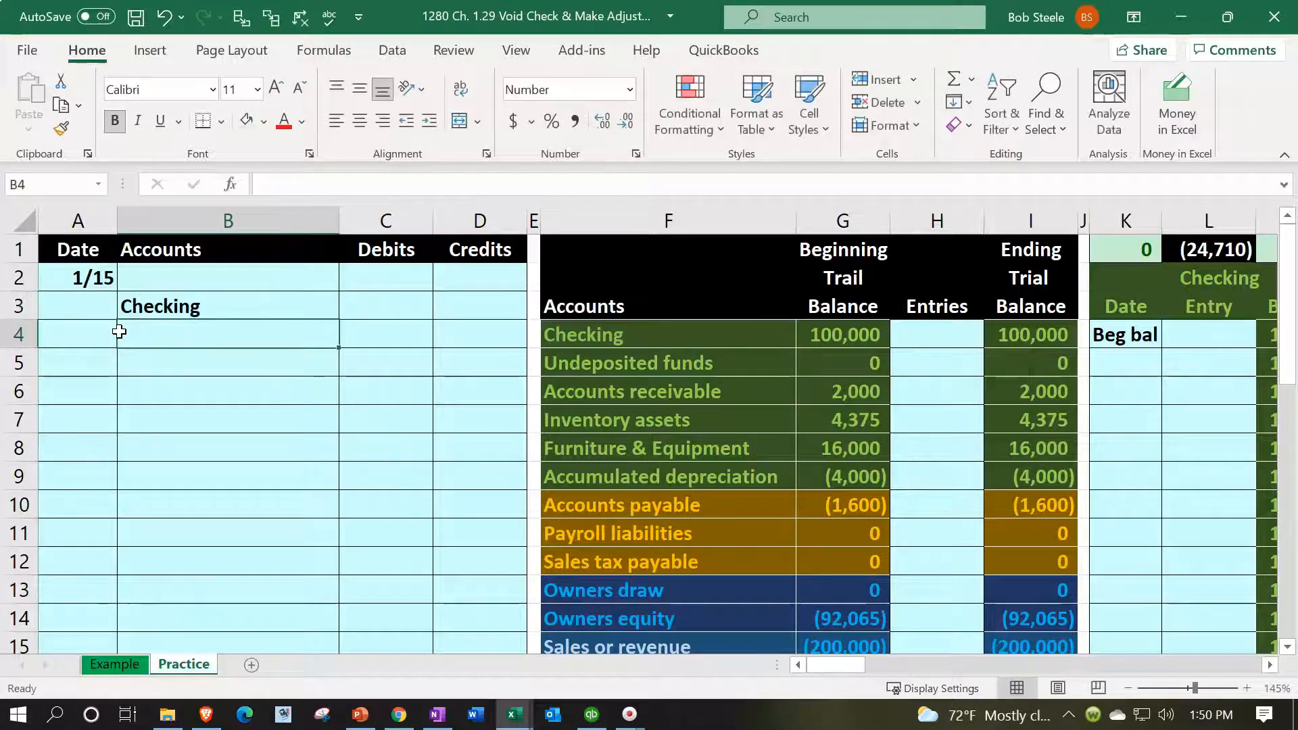
Enter a credit of -1000 for Checking in cell D3
key("Right")
key("Right")
key("Up")
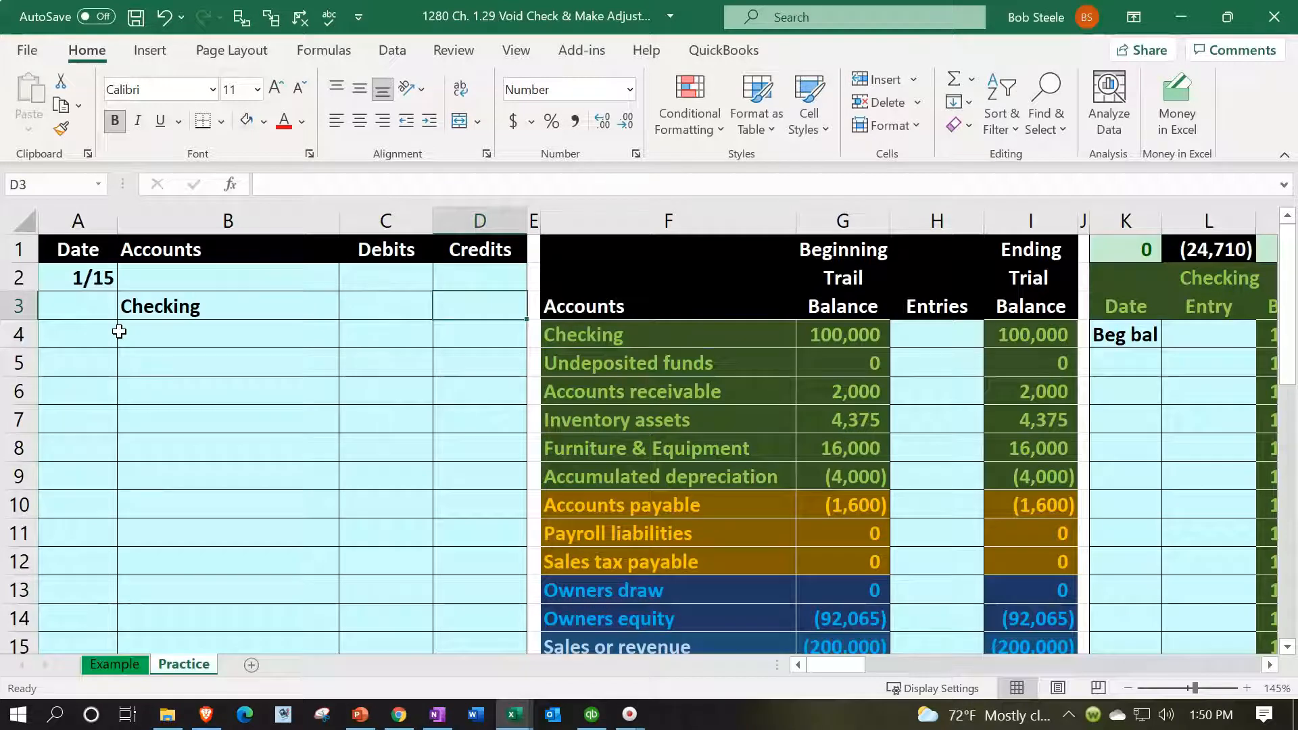
type("-1000")
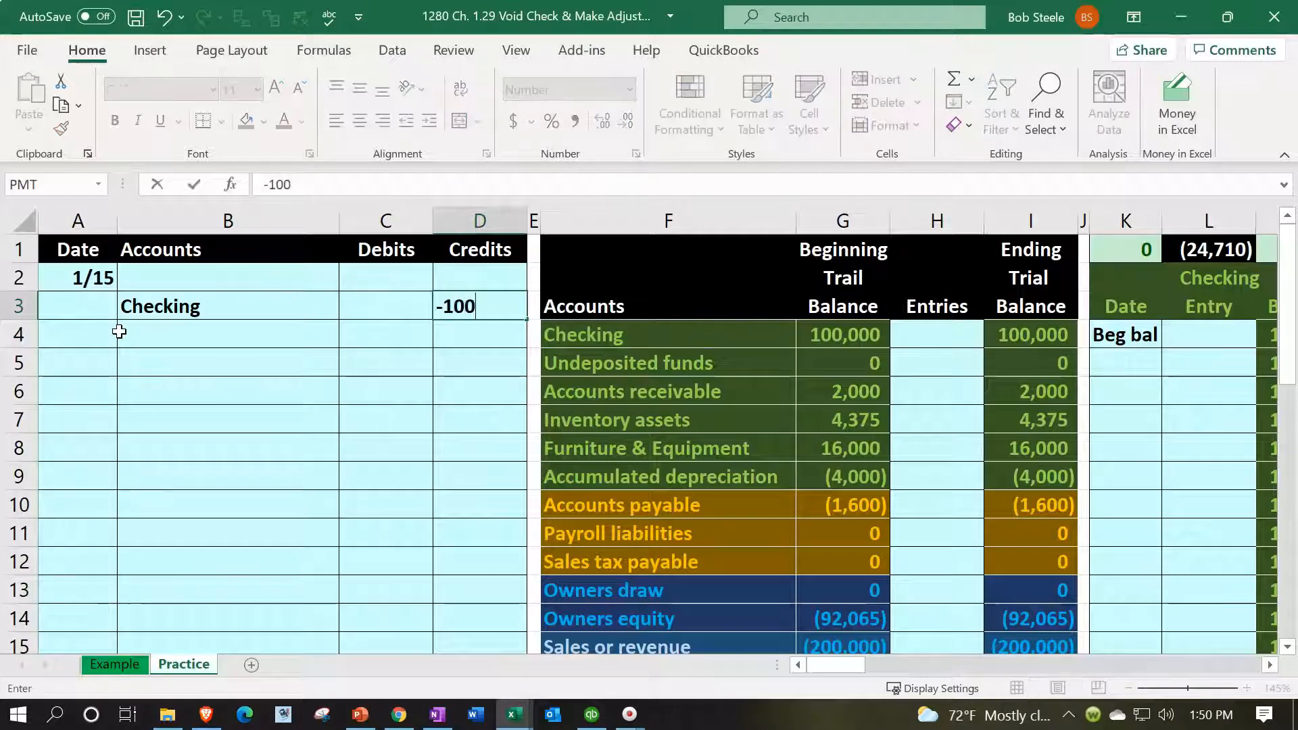
key("Return")
Calculate the debit in C2 as the negative of the credit with the formula =-D3
key("Up")
key("Left")
key("Up")
type("=-")
key("Down")
key("Right")
key("Return")
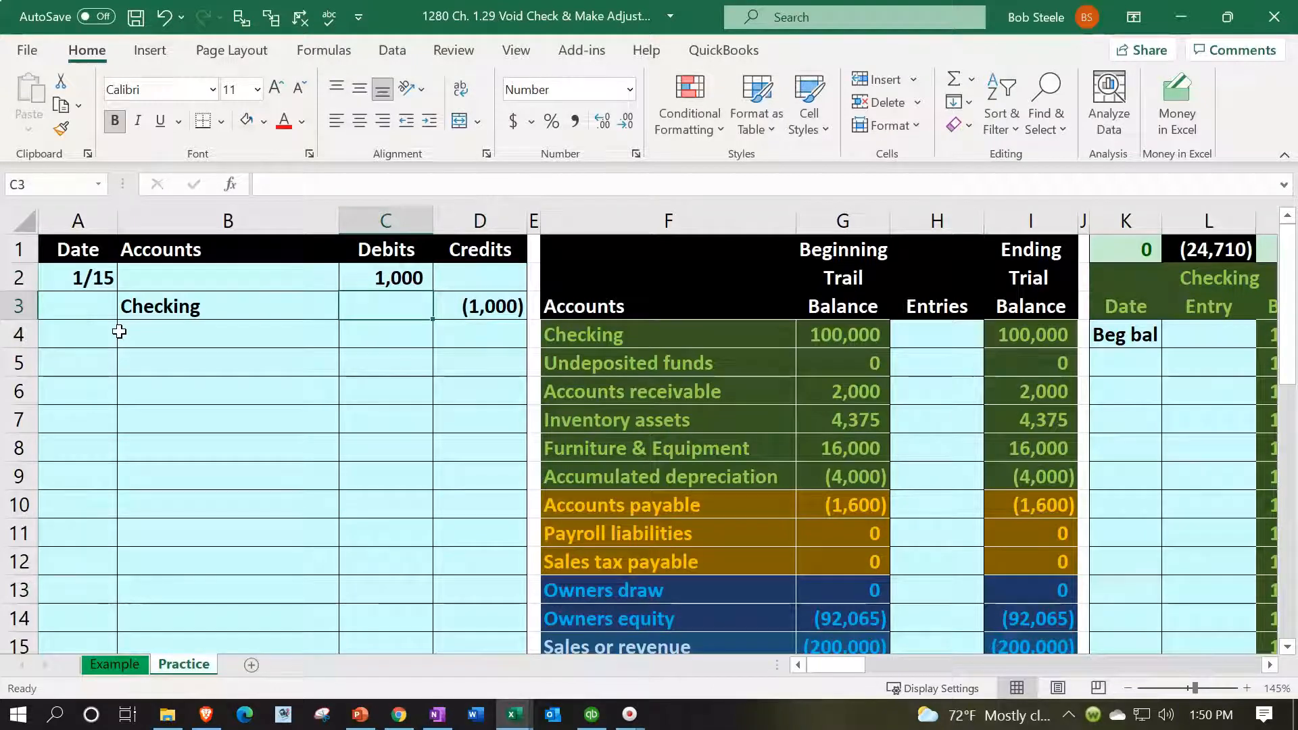
Link cell B2 to the Misc. expense account name in F18 with the formula =F18
key("Up")
key("Left")
type("=")
key("Down")
key("Down")
key("Down")
key("Down")
key("Down")
key("Down")
key("Down")
key("Down")
key("Down")
key("Down")
key("Down")
key("Down")
key("Down")
key("Down")
key("Down")
key("Down")
key("Down")
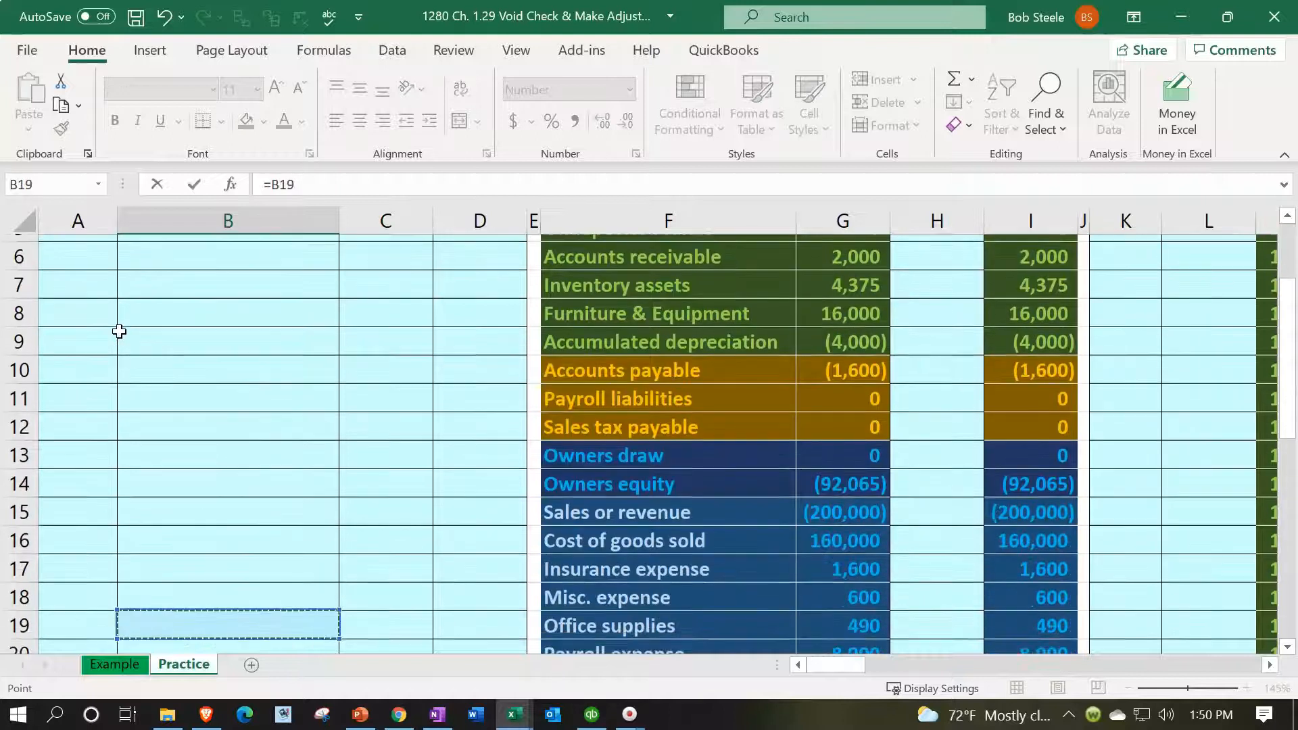
key("Down")
key("Right")
key("Right")
key("Right")
key("Right")
key("Up")
key("Up")
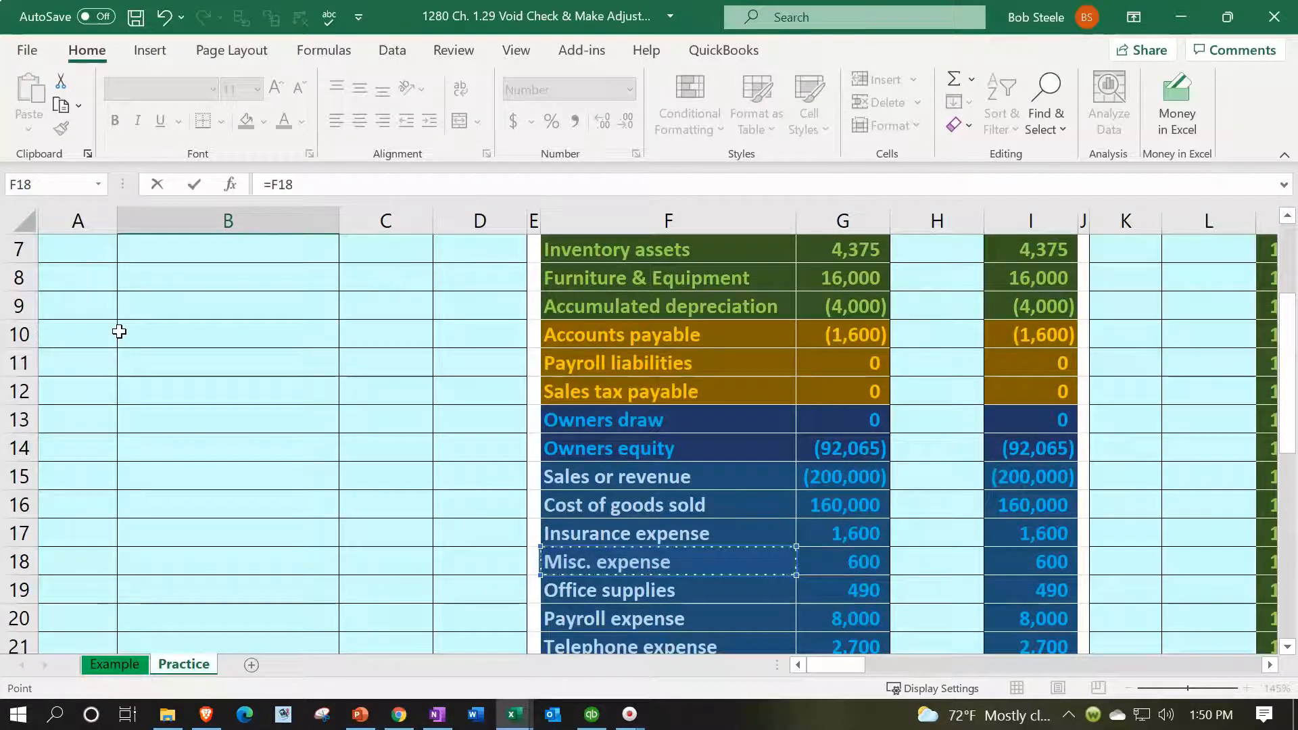
key("Return")
Indent the credited account Checking in cell B3 by one level
key("Up")
key("Up")
key("Down")
key("Down")
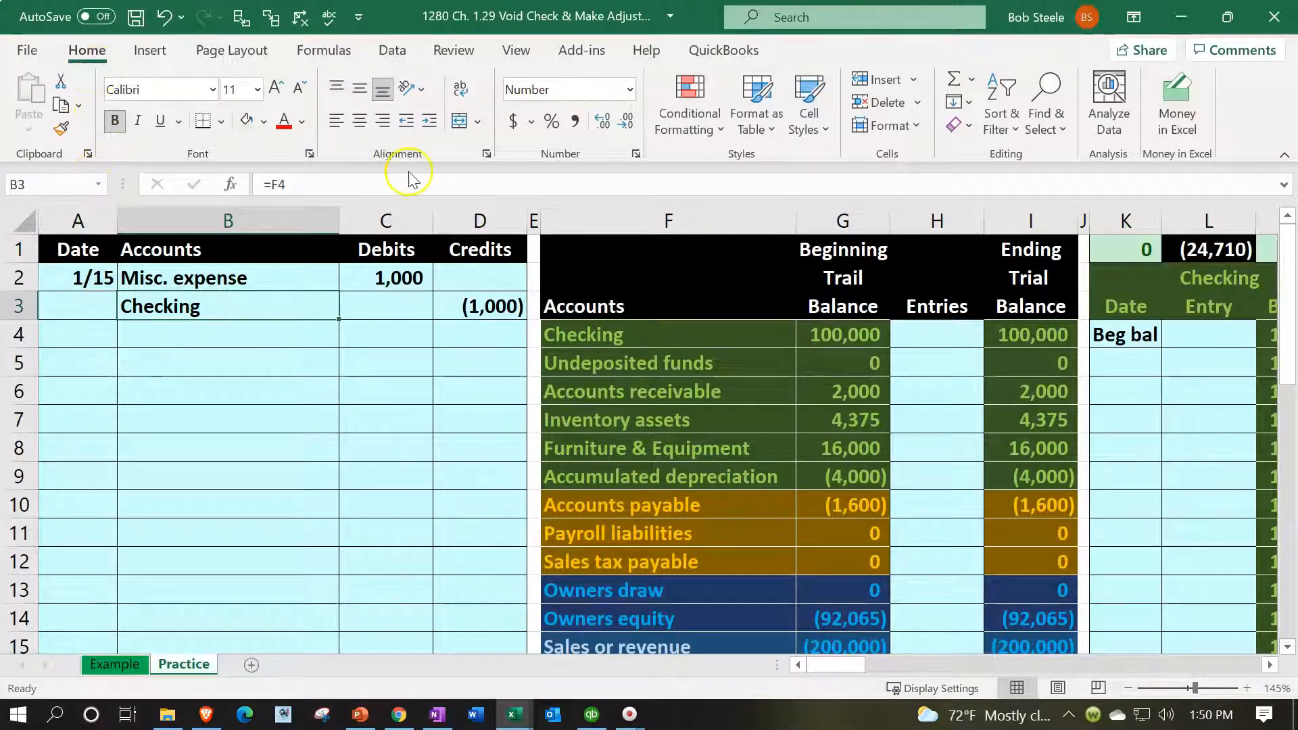
left_click(428, 121)
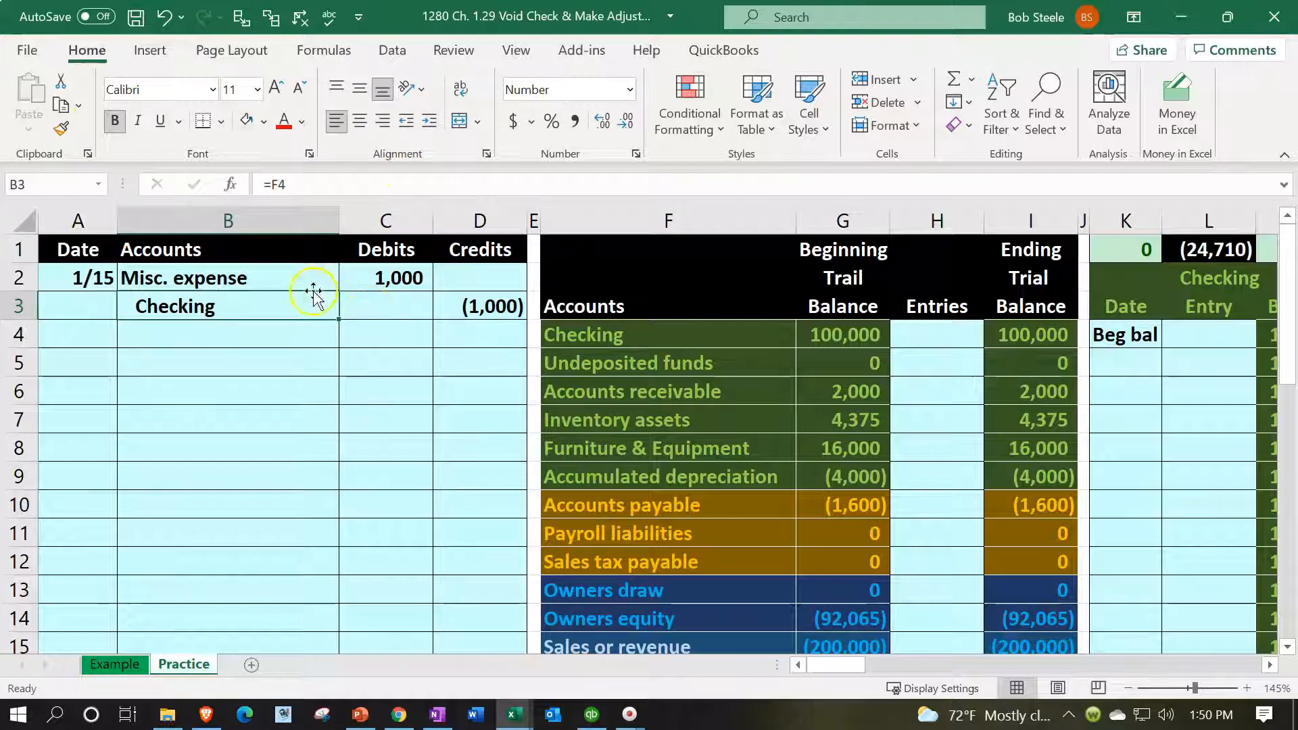
left_click(313, 287)
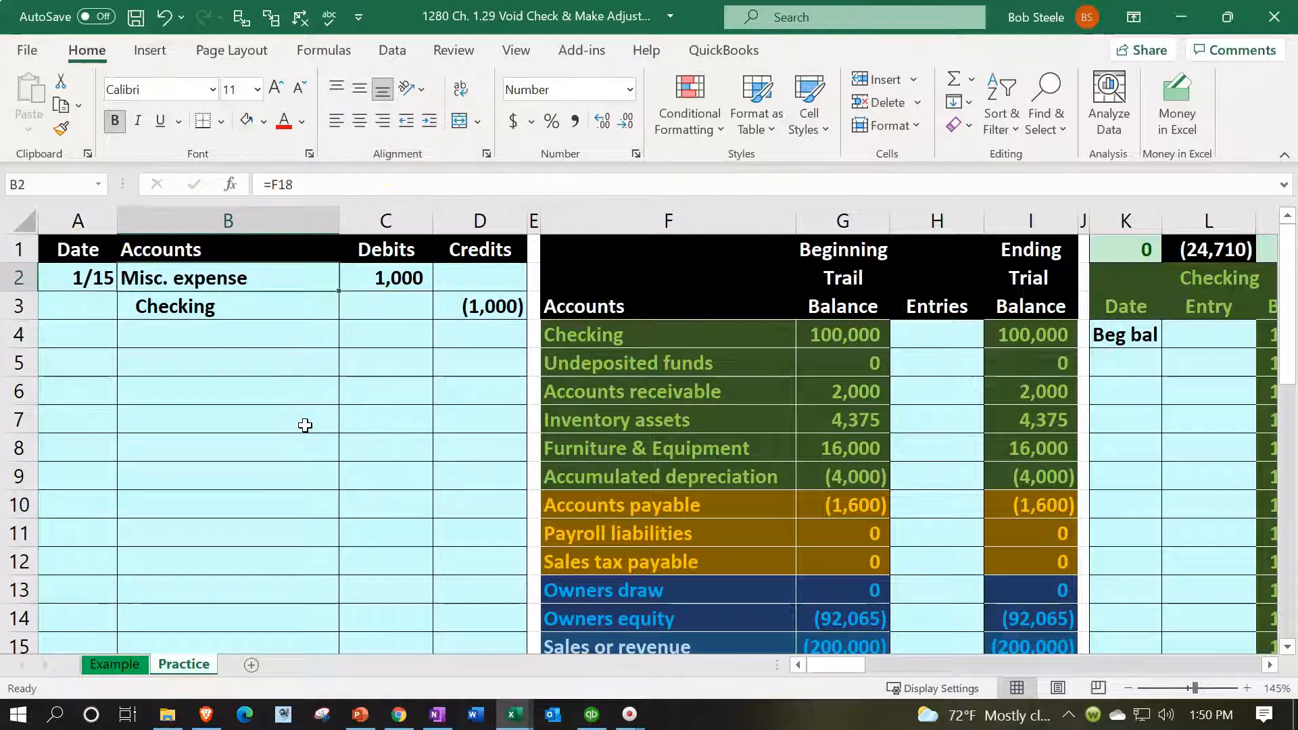
Link the Misc. expense entry in H18 of the trial balance to the journal's debit in C2 and check its ending balance
key("Down")
key("Down")
key("Down")
key("Down")
key("Down")
key("Down")
key("Down")
key("Down")
key("Down")
key("Down")
key("Down")
key("Down")
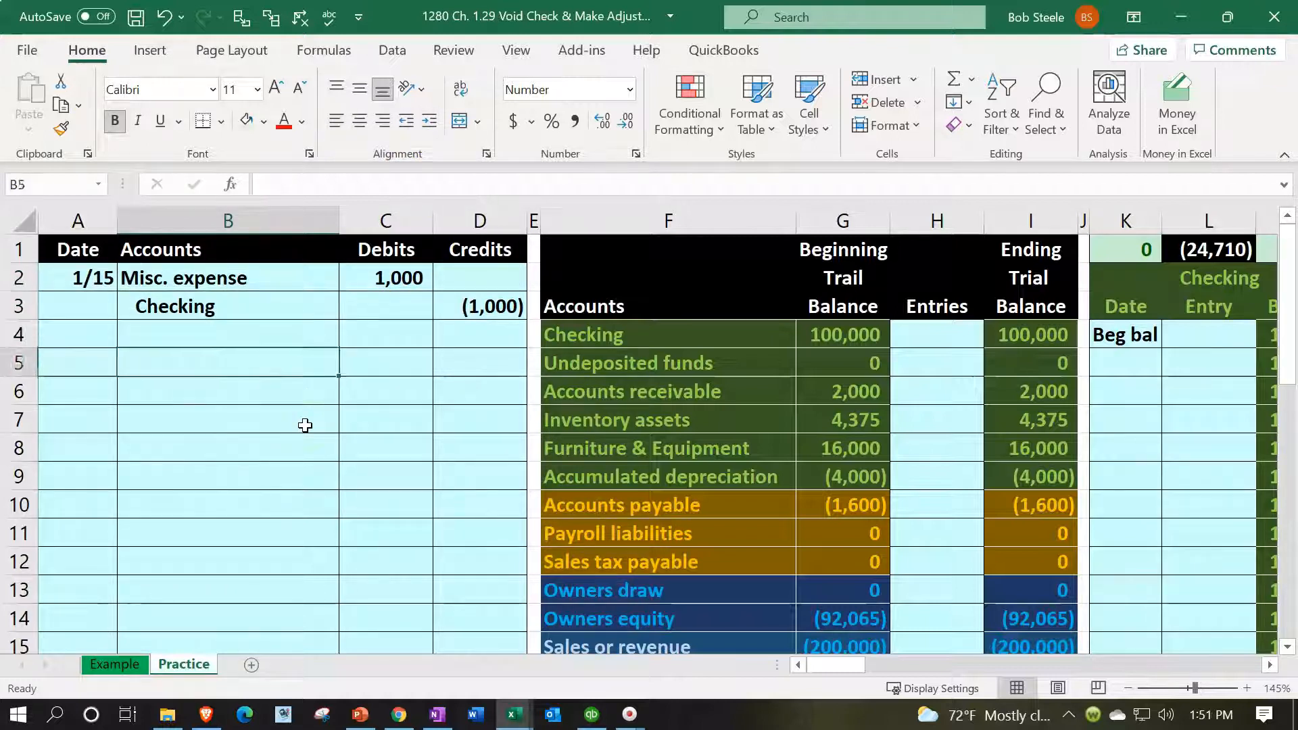
key("Down")
key("Down")
key("Down")
key("Down")
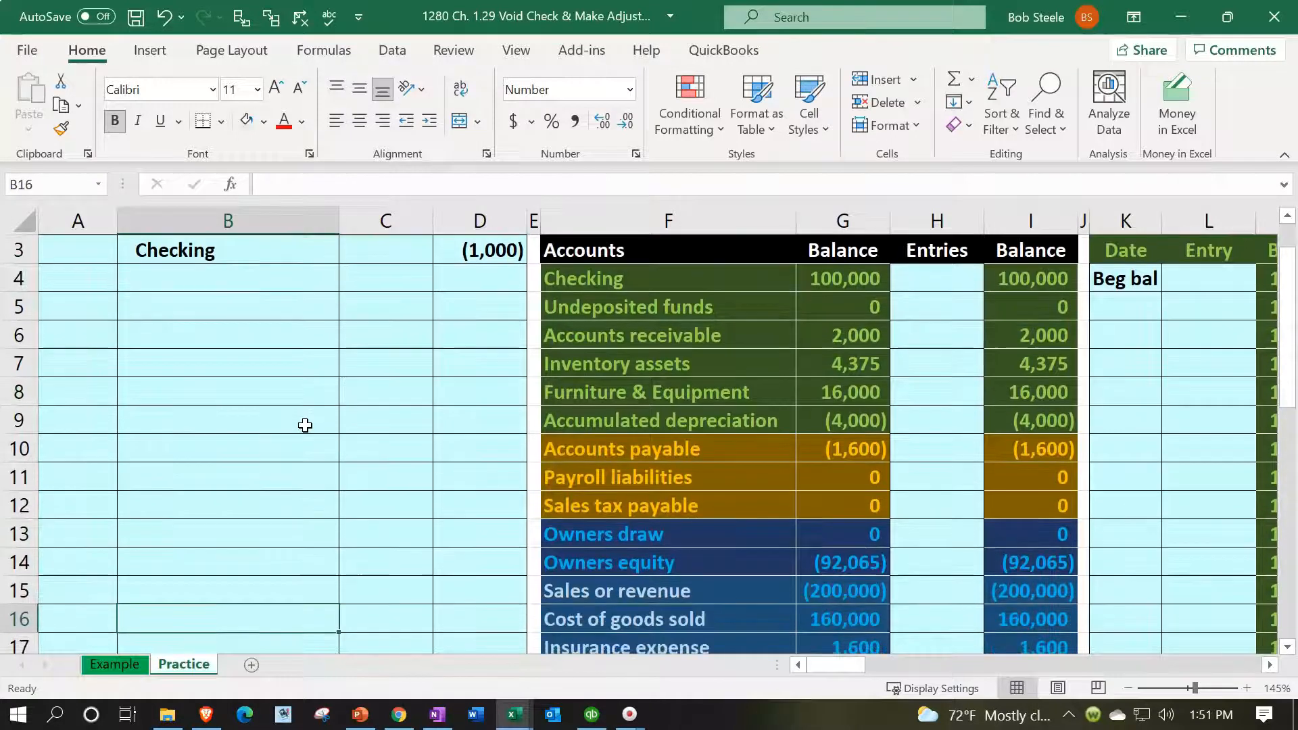
key("Right")
key("Right")
key("Right")
key("Right")
key("Right")
key("Right")
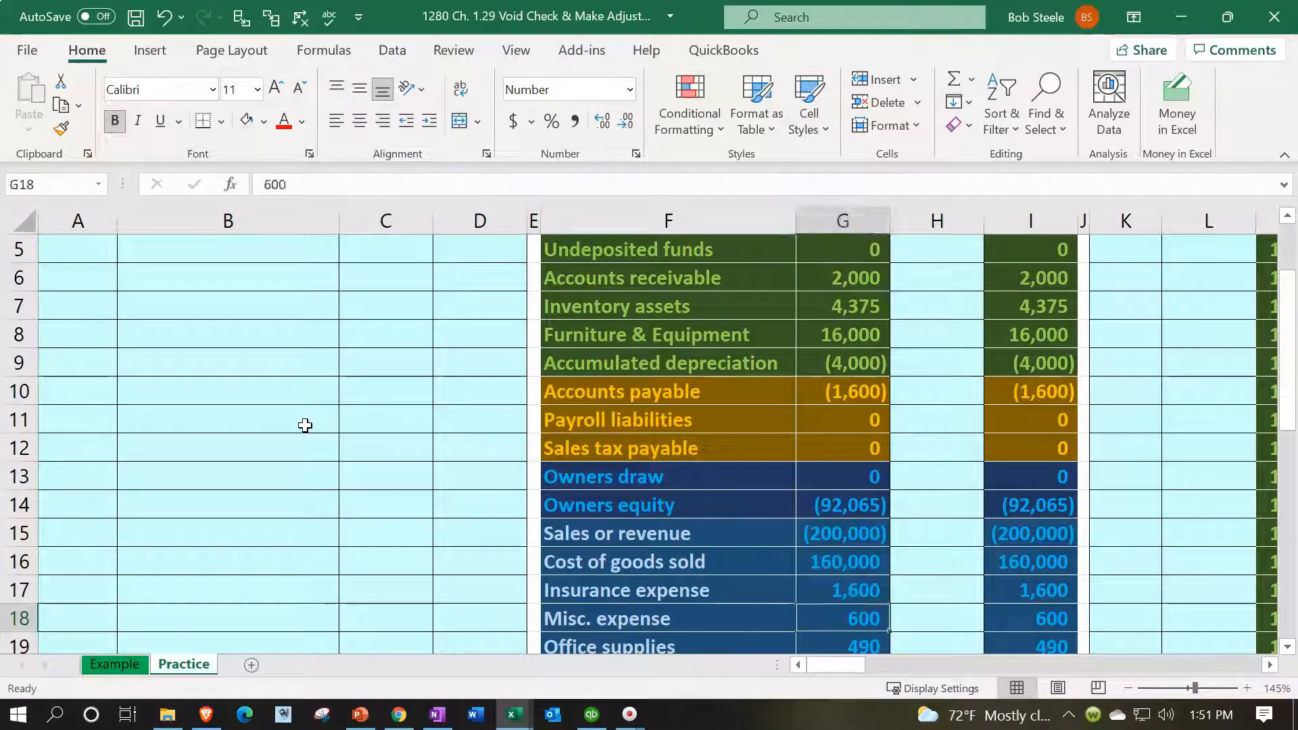
type("=")
key("Left")
key("Left")
key("Left")
key("Left")
key("Left")
key("Up")
key("Up")
key("Up")
key("Up")
key("Up")
key("Up")
key("Up")
key("Up")
key("Up")
key("Up")
key("Up")
key("Up")
key("Up")
key("Up")
key("Up")
key("Up")
key("Up")
key("Down")
key("ctrl+Return")
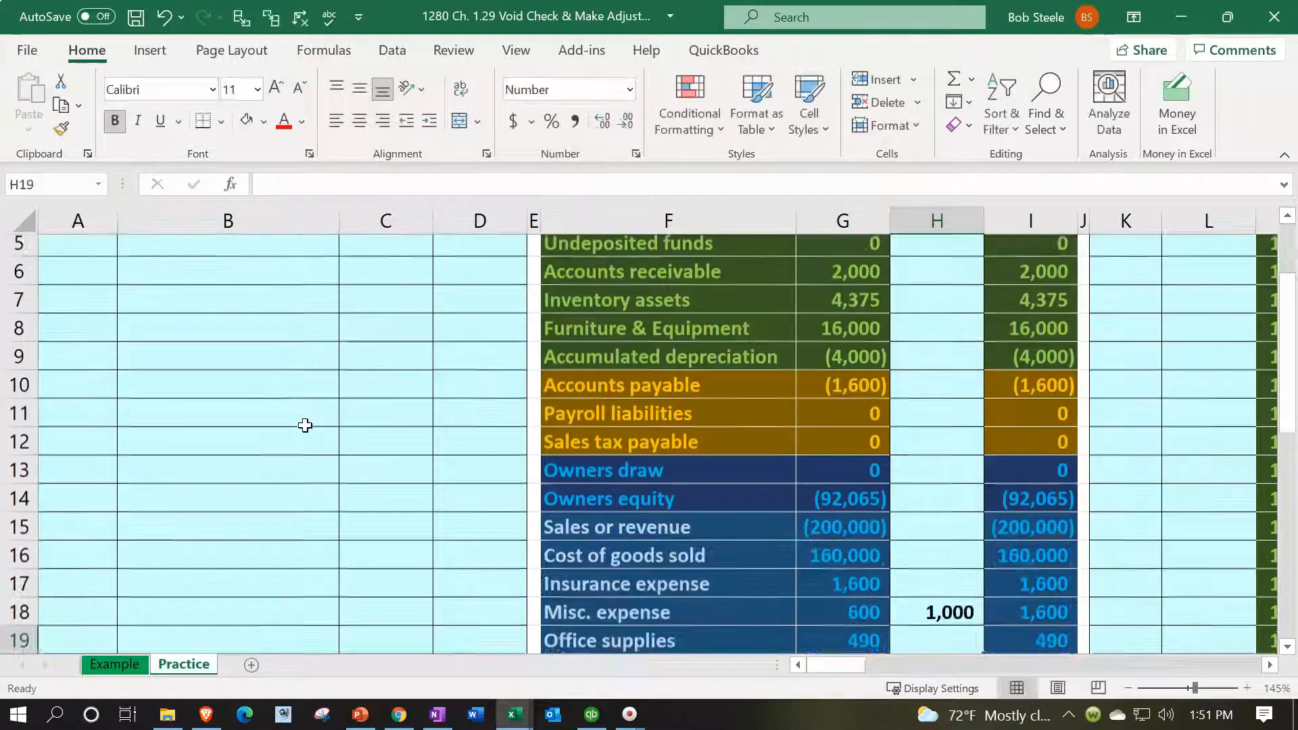
key("Up")
key("Down")
key("Left")
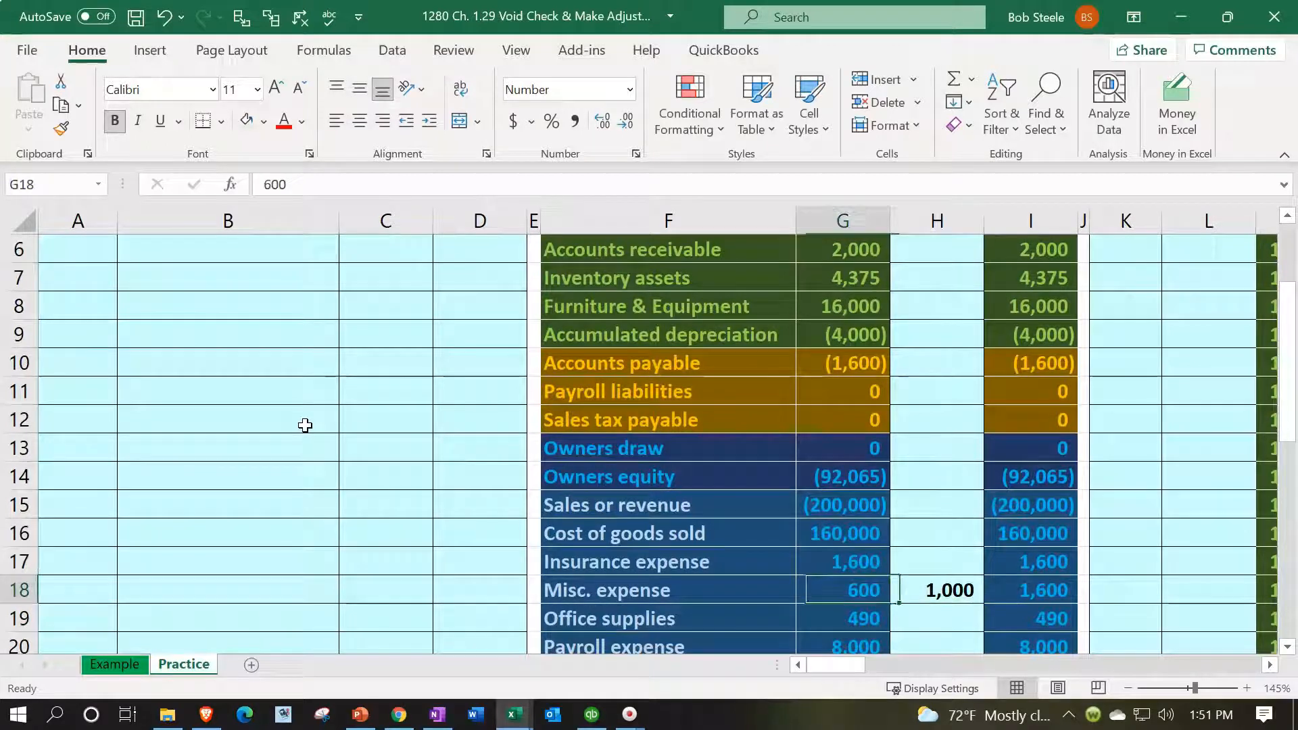
key("Right")
key("Right")
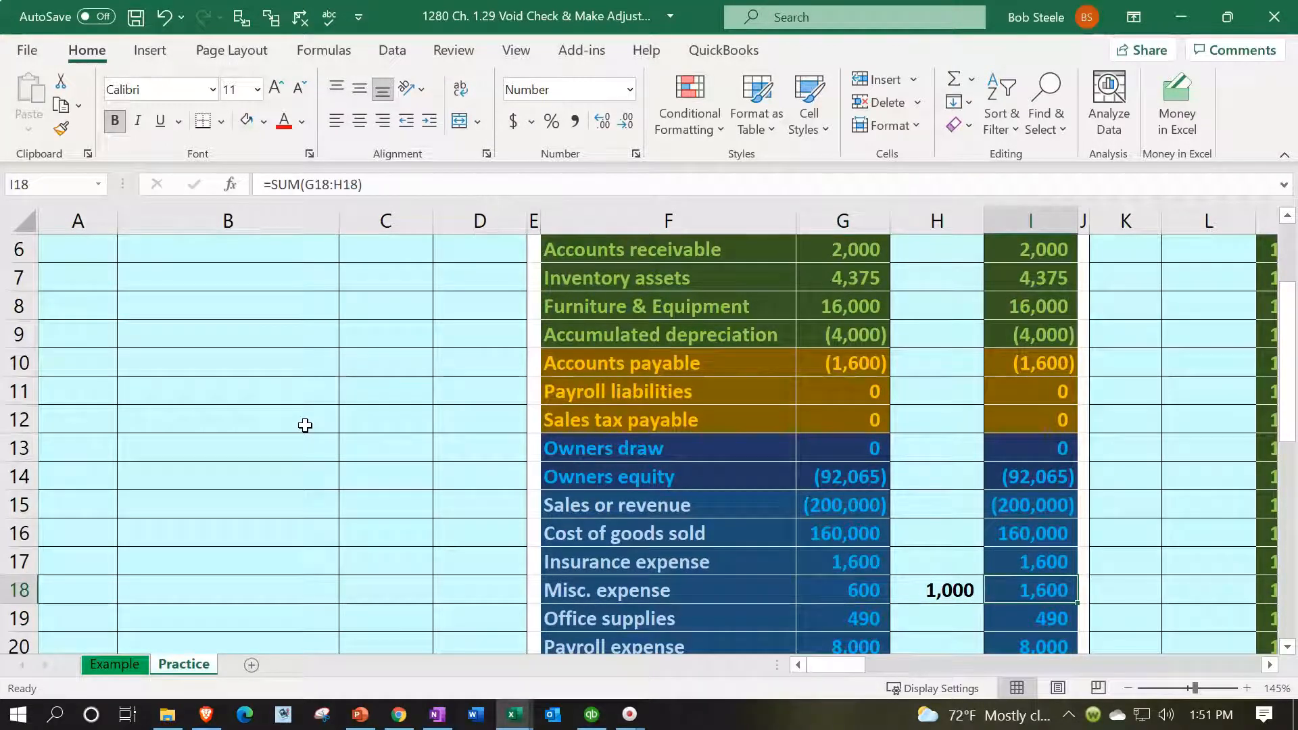
Link the Checking entry in H4 of the trial balance to the journal's credit with the formula =D3
scroll(305, 425, "up", 2)
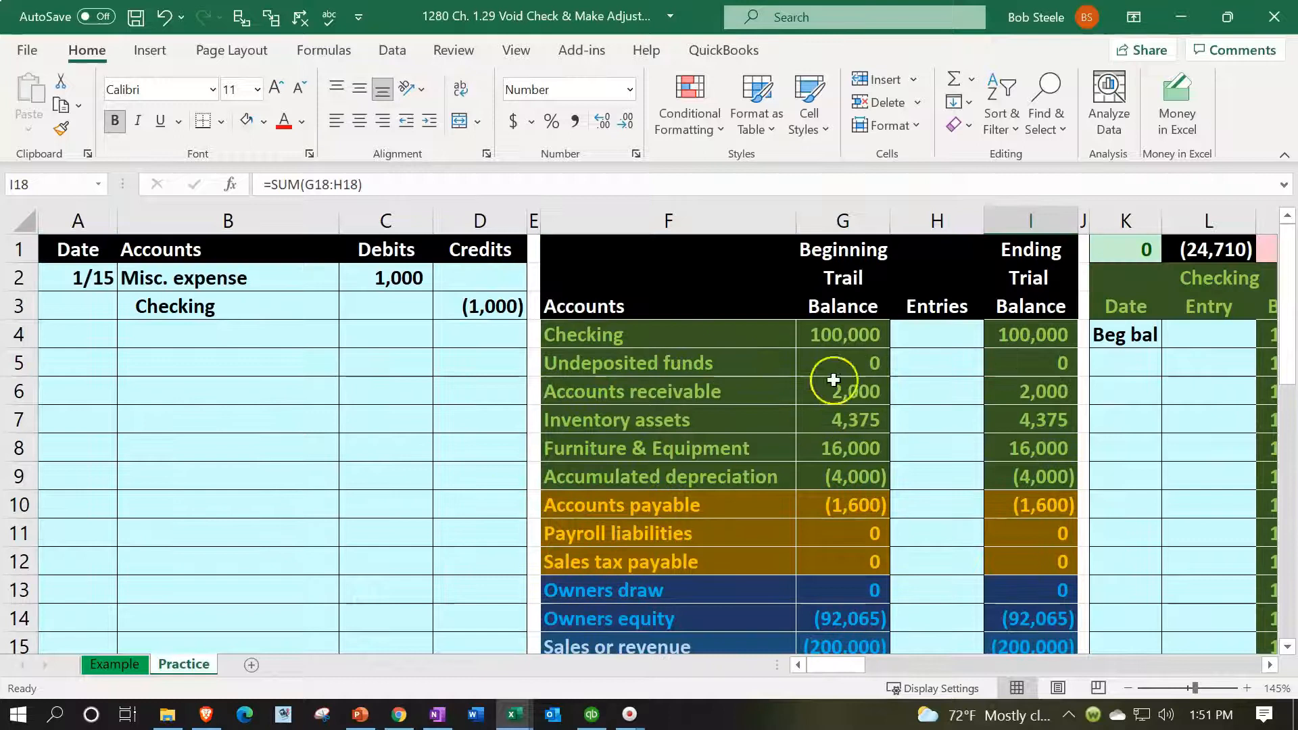
left_click(915, 338)
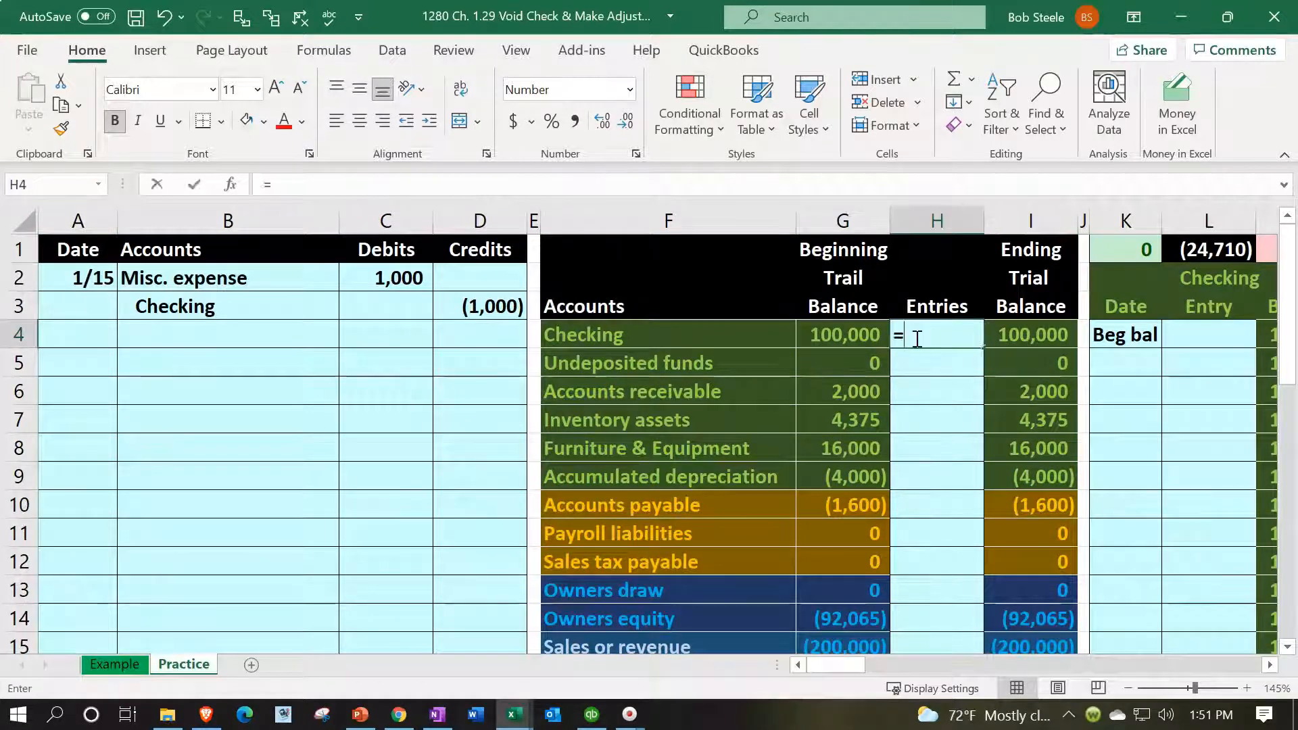
type("=")
key("Left")
key("Left")
key("Left")
key("Left")
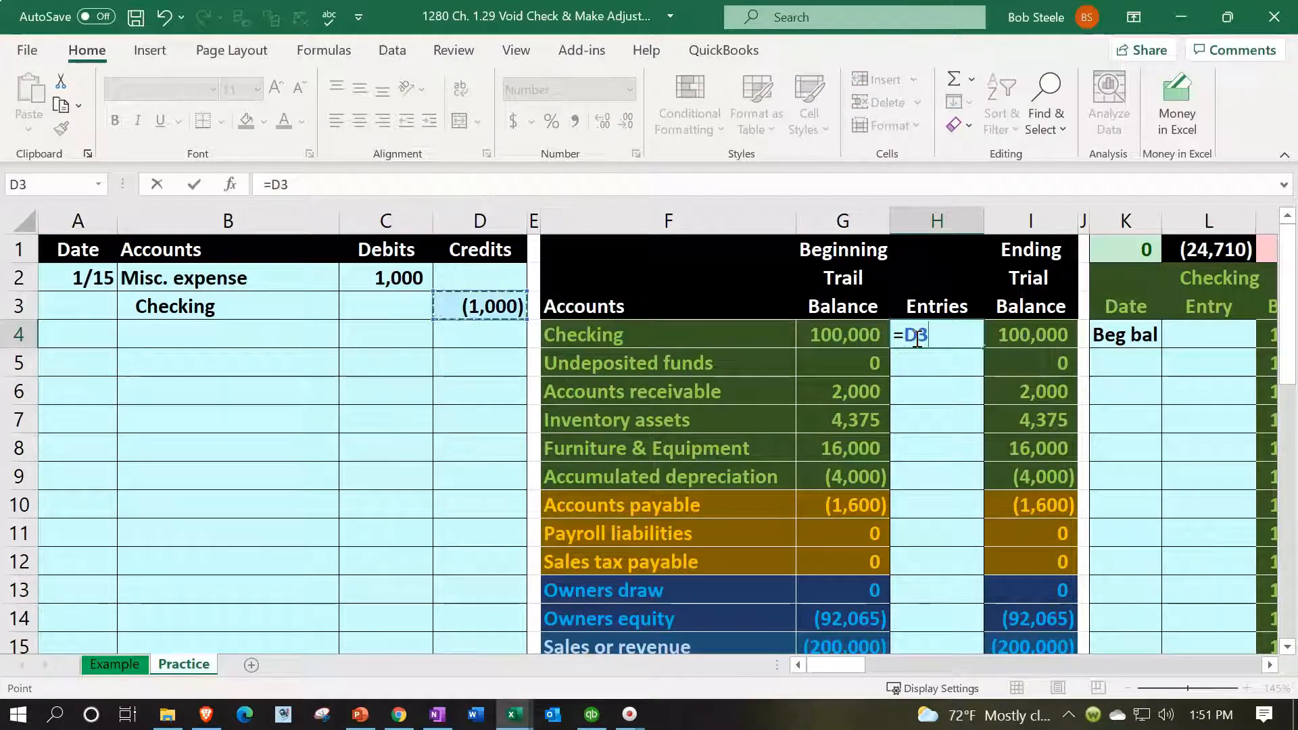
key("Return")
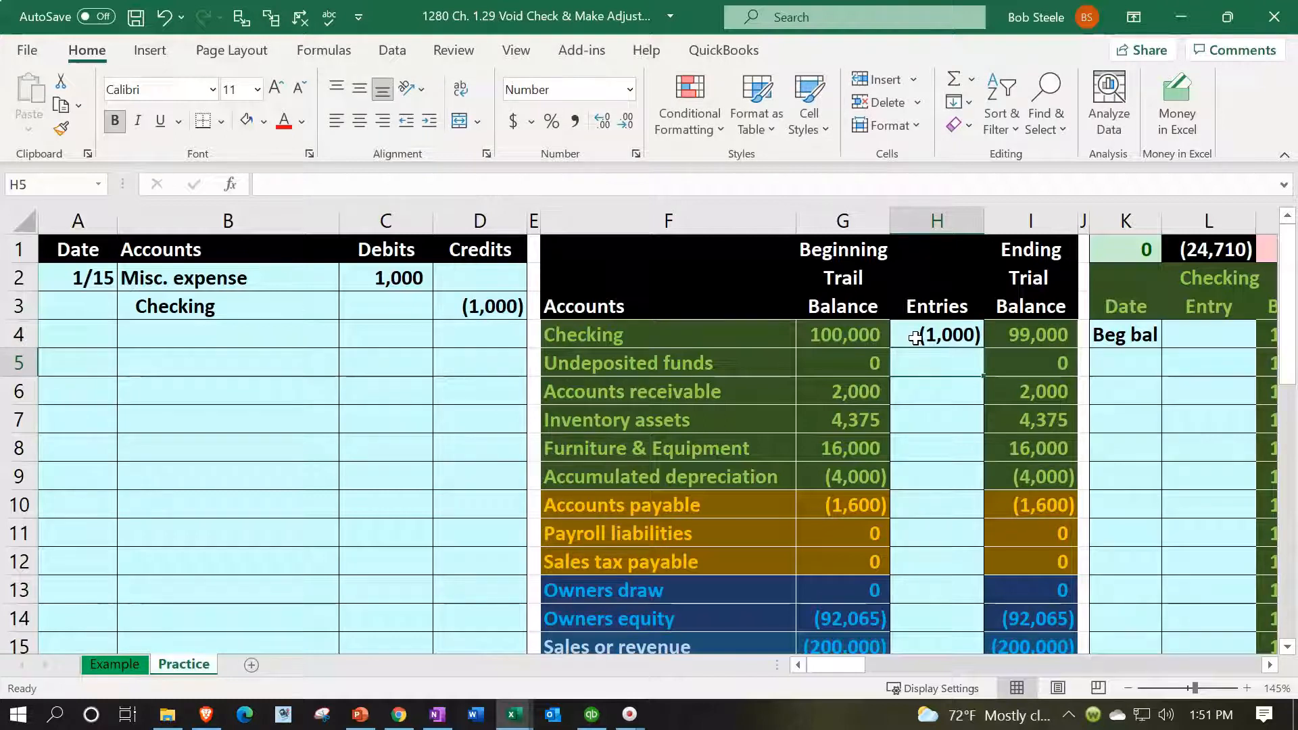
Enter the date 1/15 in AM17, below the beginning balance of the Misc. expense general ledger account
left_click_drag(292, 280, 359, 279)
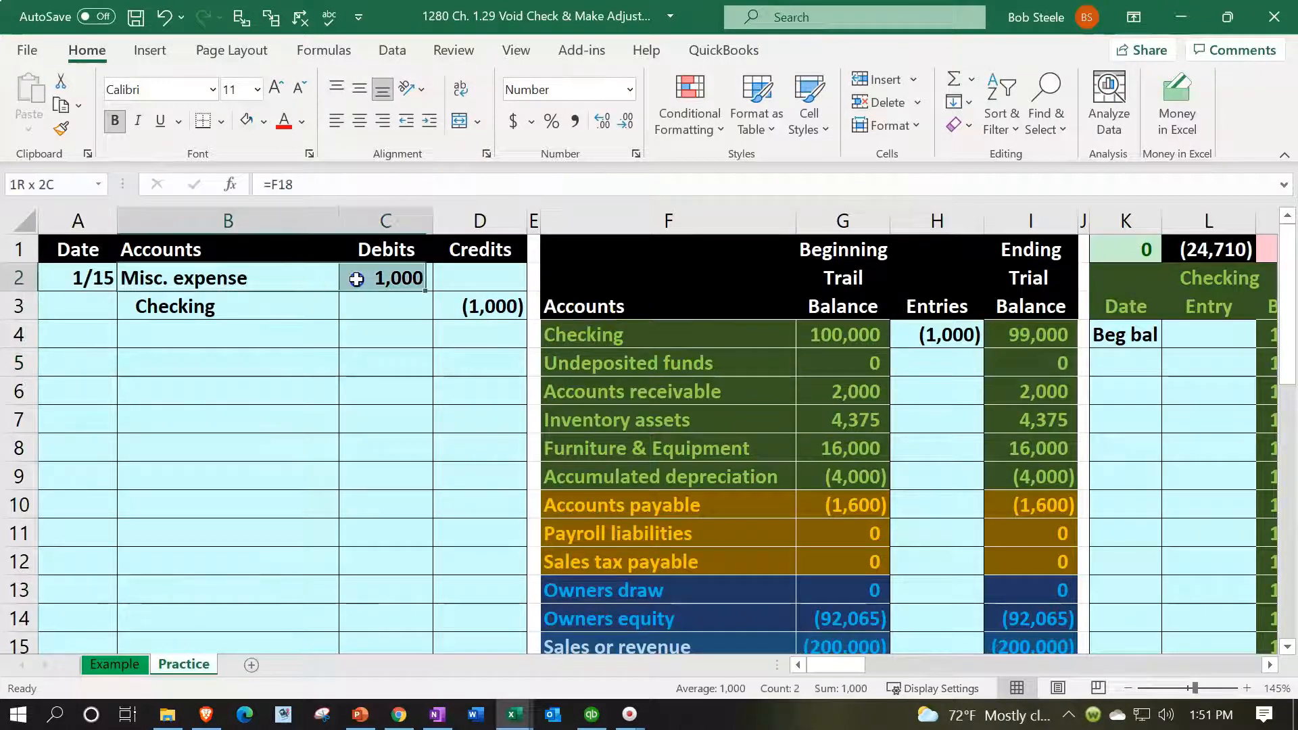
left_click(576, 486)
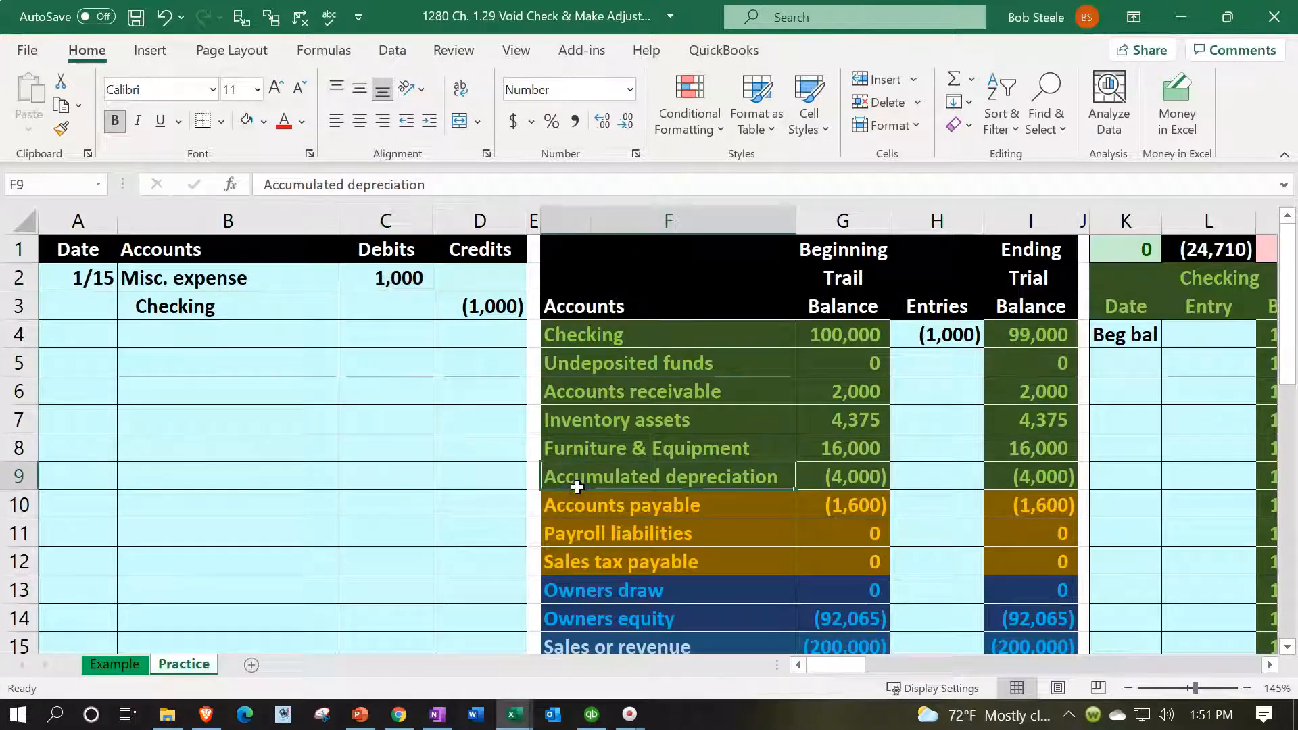
scroll(577, 487, "down", 3)
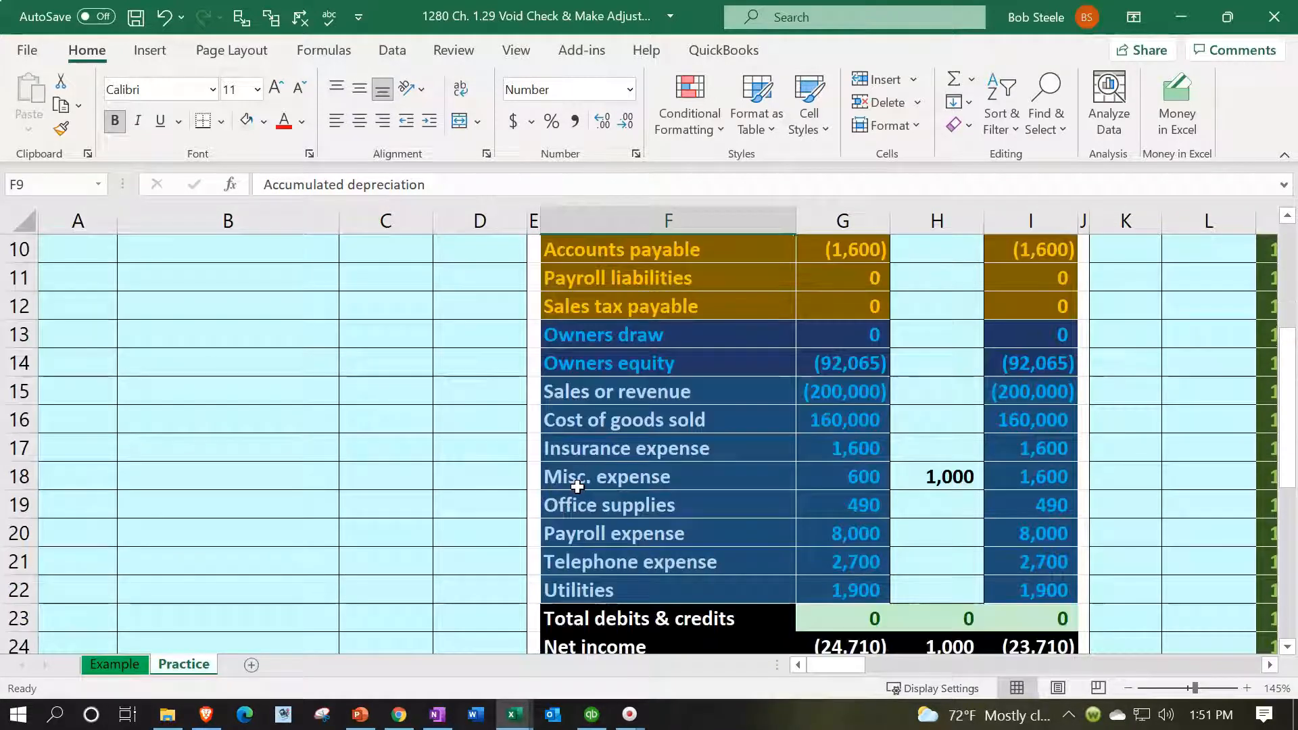
left_click(593, 485)
scroll(593, 484, "up", 3)
left_click(778, 339)
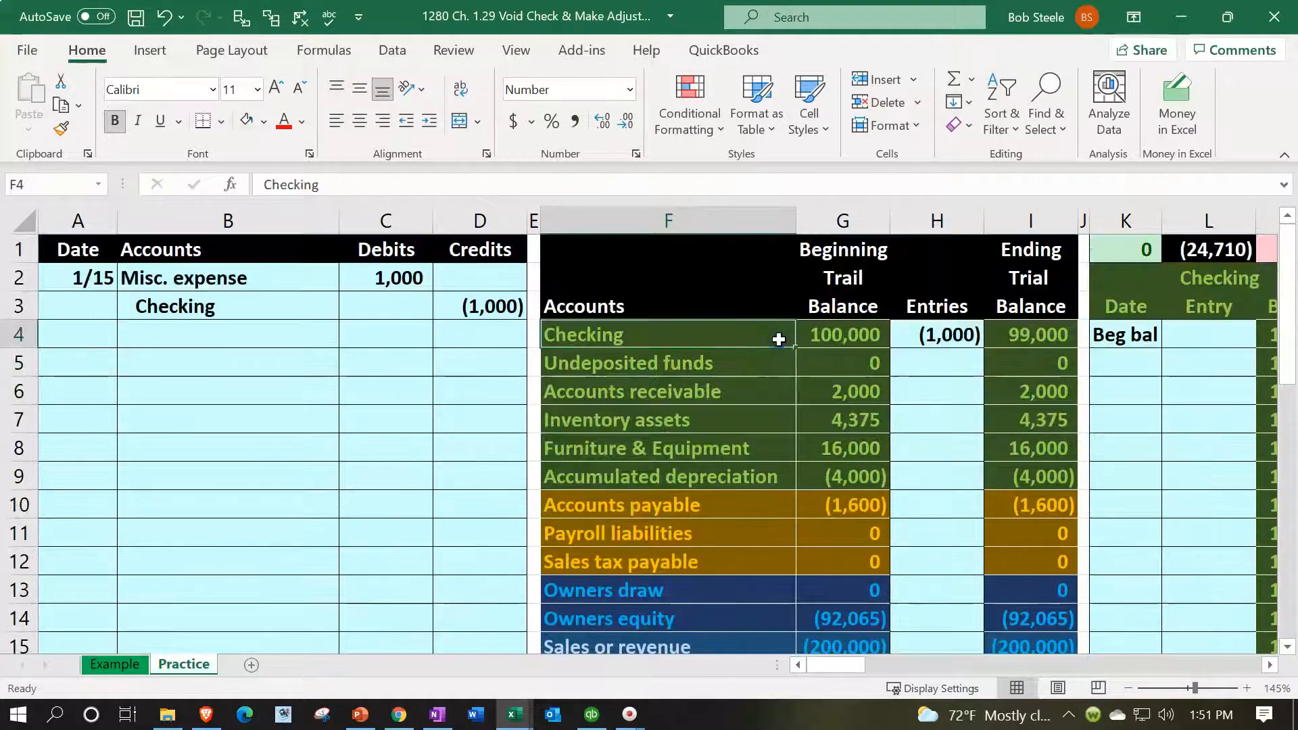
key("Right")
key("Right")
key("Right")
key("Right")
key("Right")
key("Right")
key("Right")
key("Right")
key("Right")
key("Right")
key("Right")
key("Right")
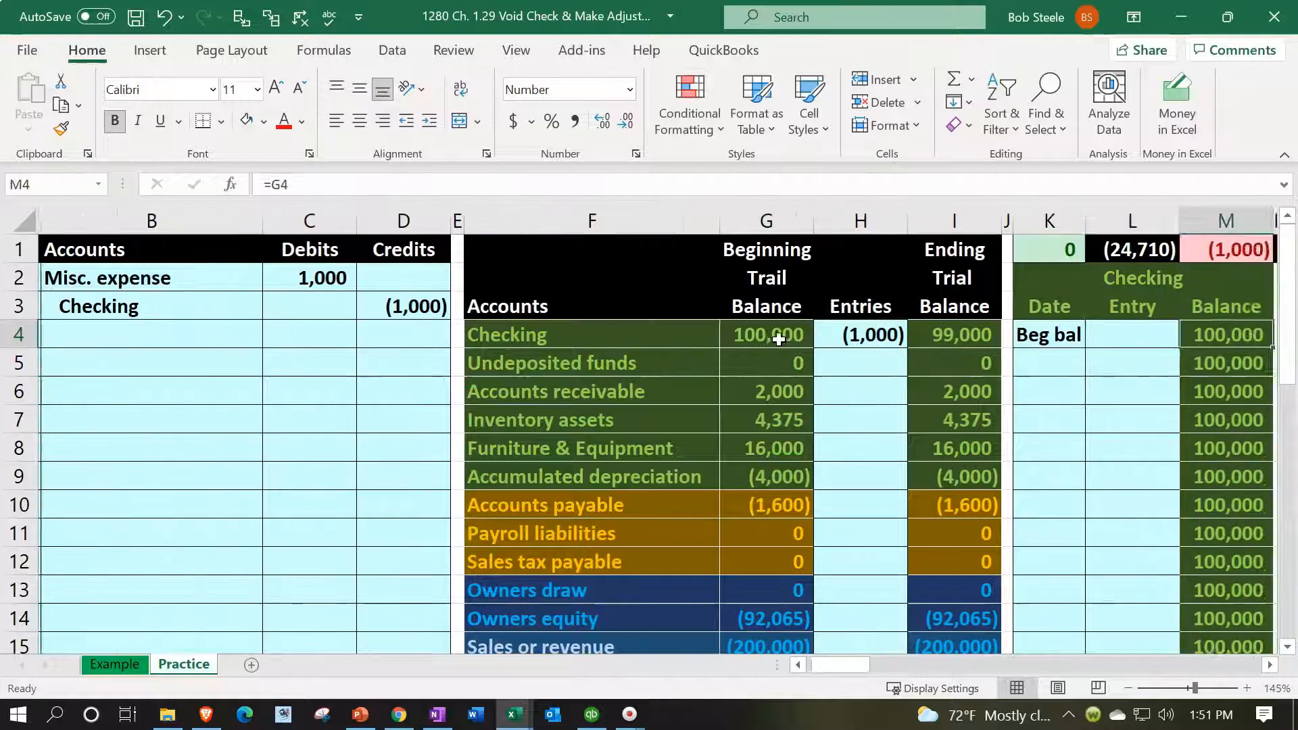
key("Right")
key("Right")
key("Right")
key("Right")
key("Right")
key("Right")
key("Right")
key("Right")
key("Right")
key("Right")
key("Right")
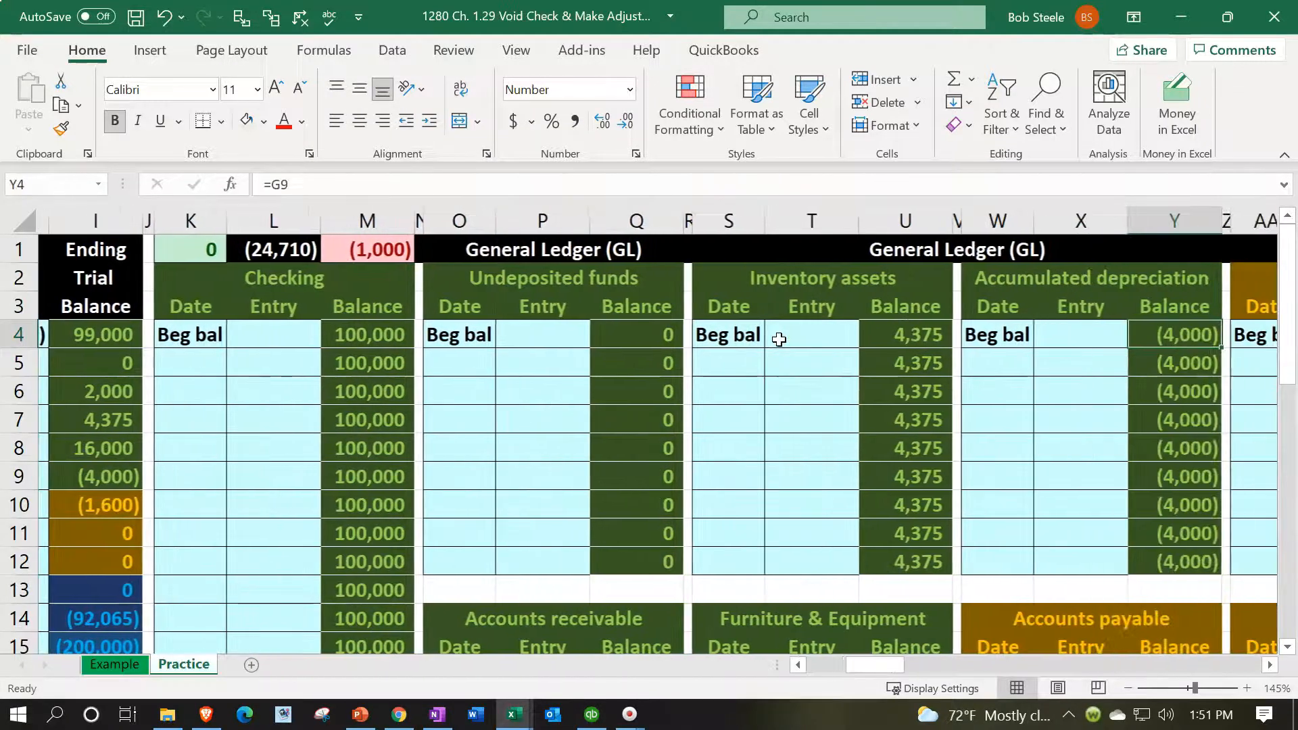
key("Right")
key("Right")
key("Right")
key("Right")
key("Right")
key("Right")
key("Right")
key("Right")
key("Right")
key("Right")
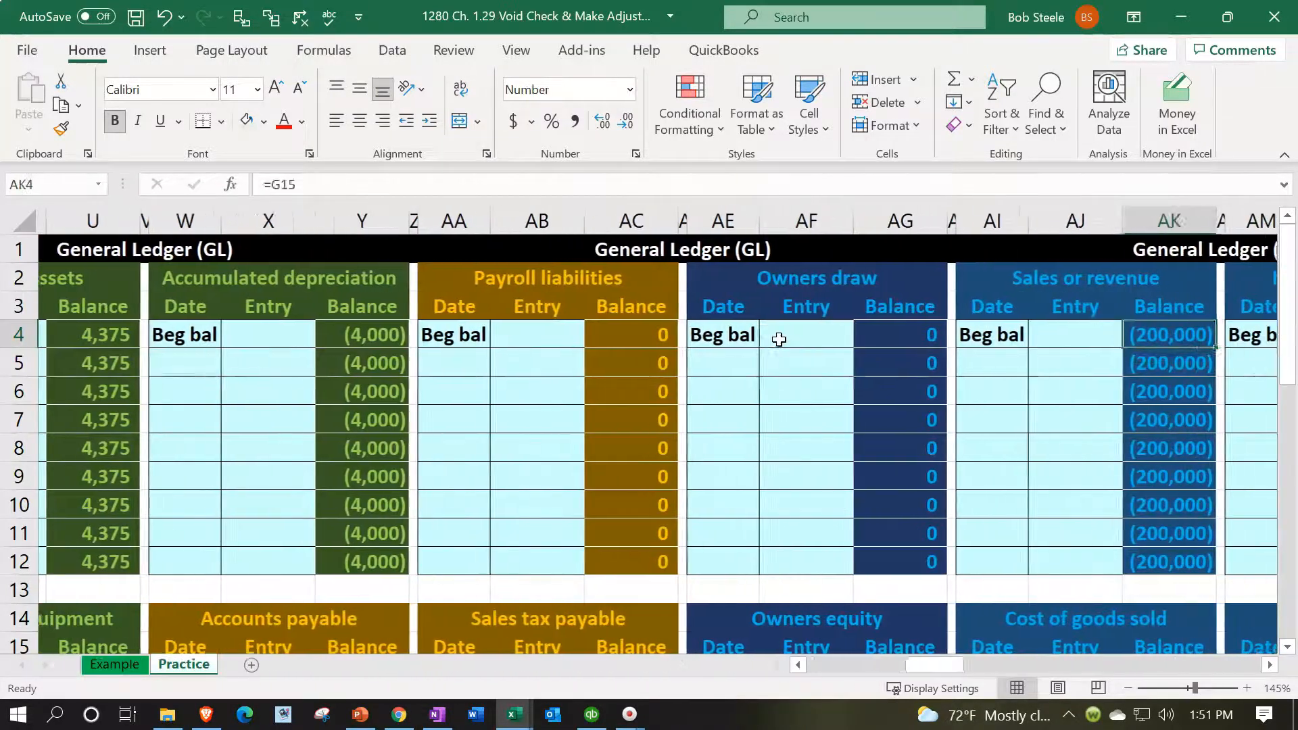
key("Right")
key("Right")
key("Right")
key("Right")
key("Right")
key("Right")
key("Right")
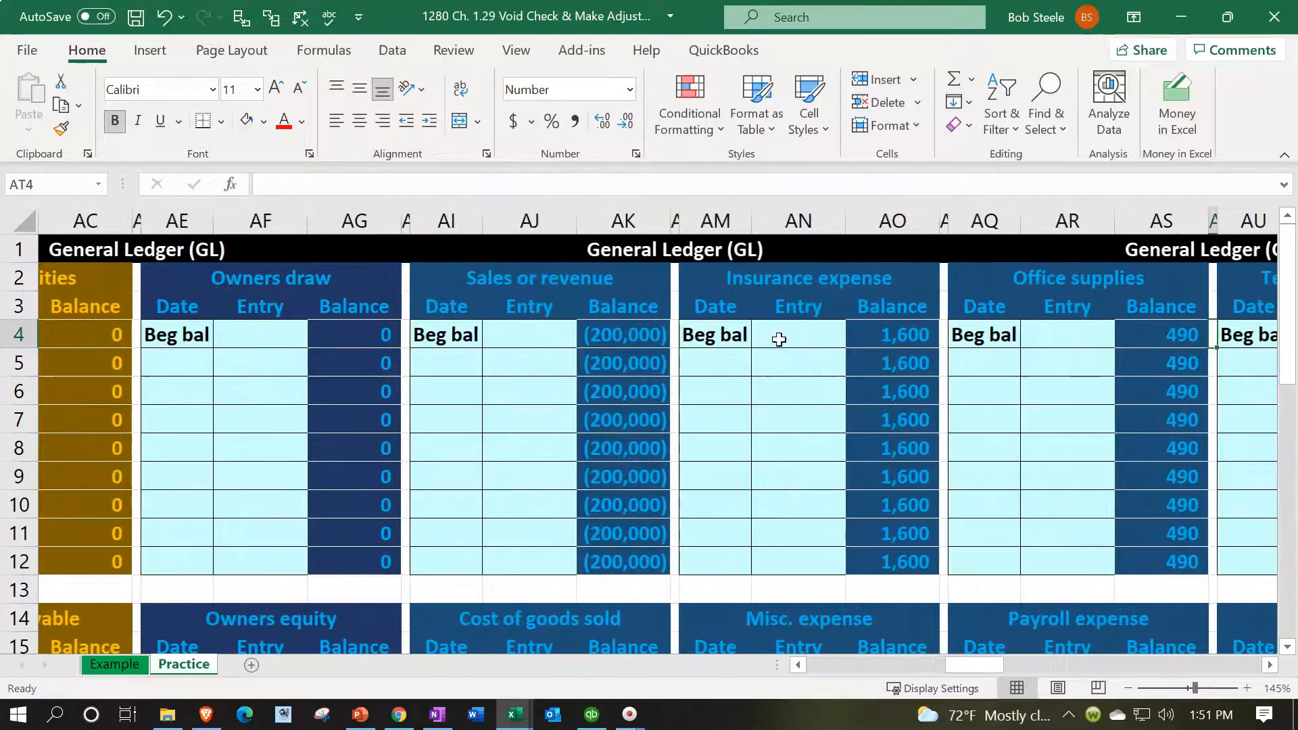
key("Right")
key("Down")
key("Down")
key("Down")
key("Down")
key("Down")
key("Down")
key("Down")
key("Down")
key("Down")
key("Down")
key("Down")
key("Down")
key("Down")
key("Down")
key("Down")
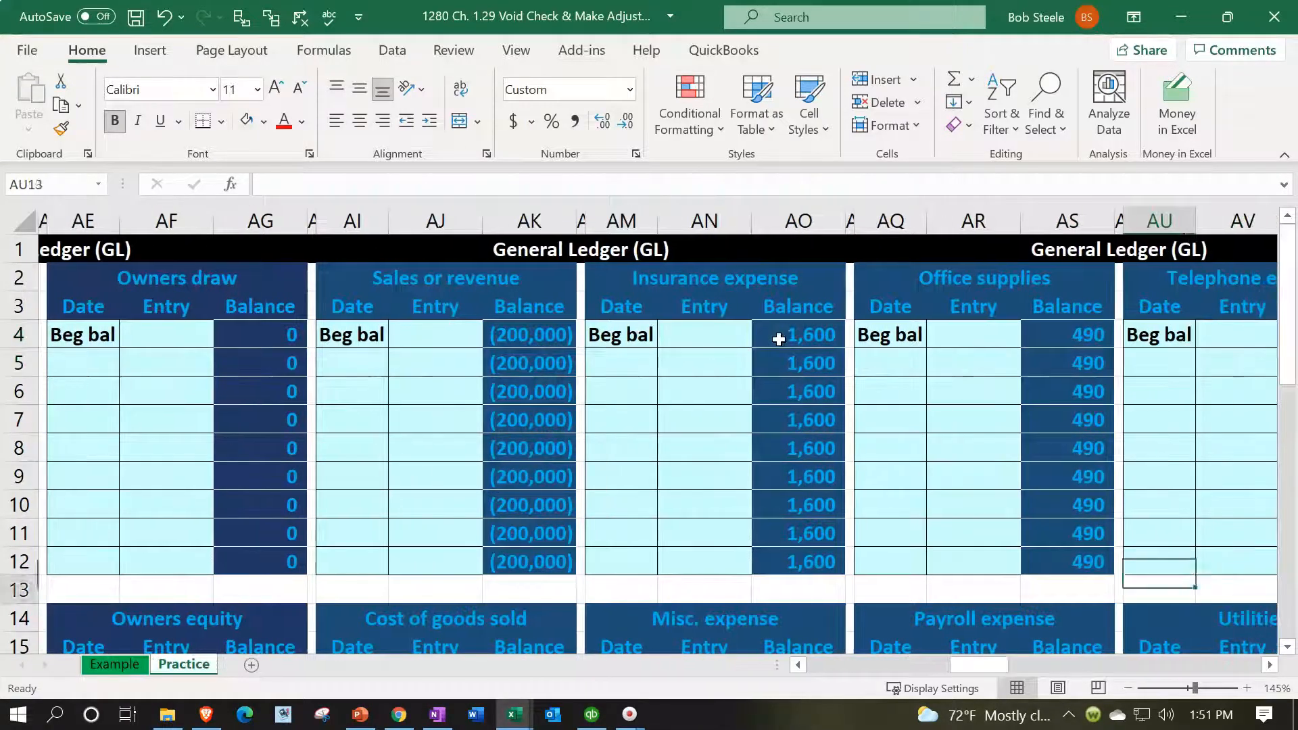
key("Left")
key("Left")
key("Left")
key("Left")
key("Left")
key("Left")
key("Left")
key("Left")
key("Up")
key("Up")
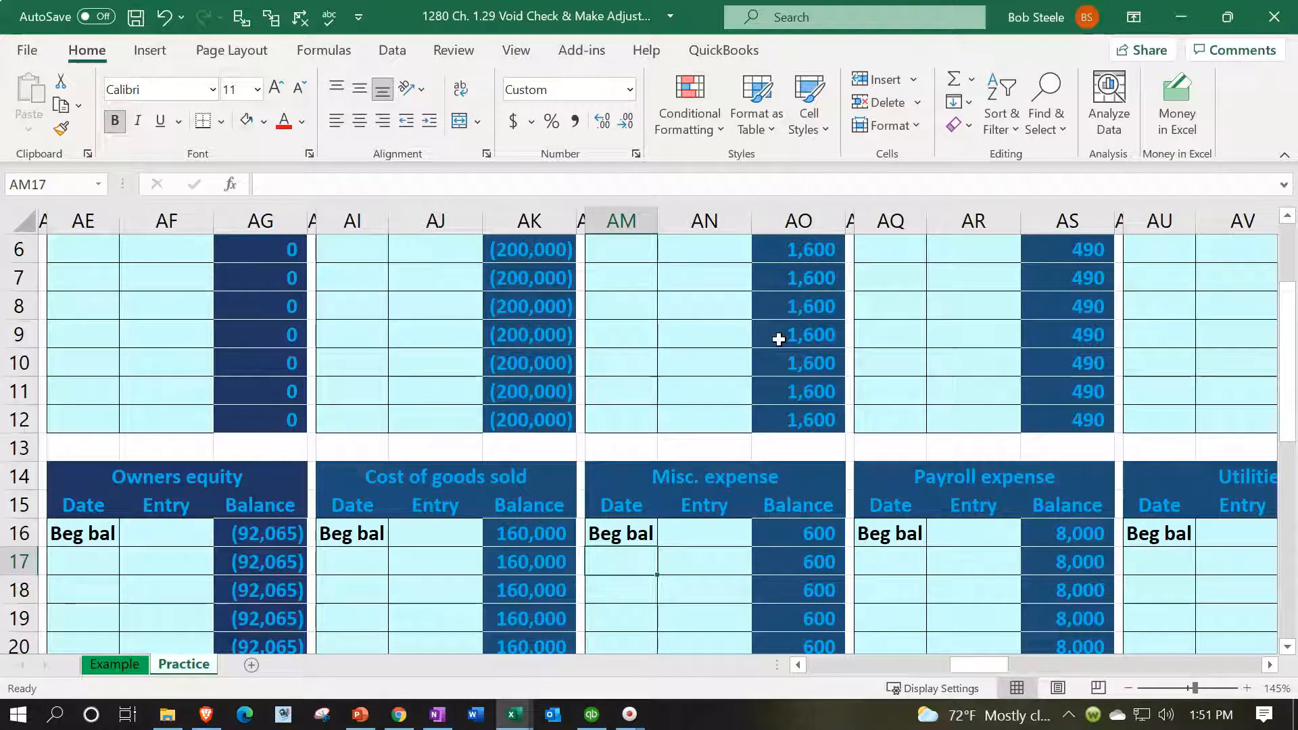
type("1/15")
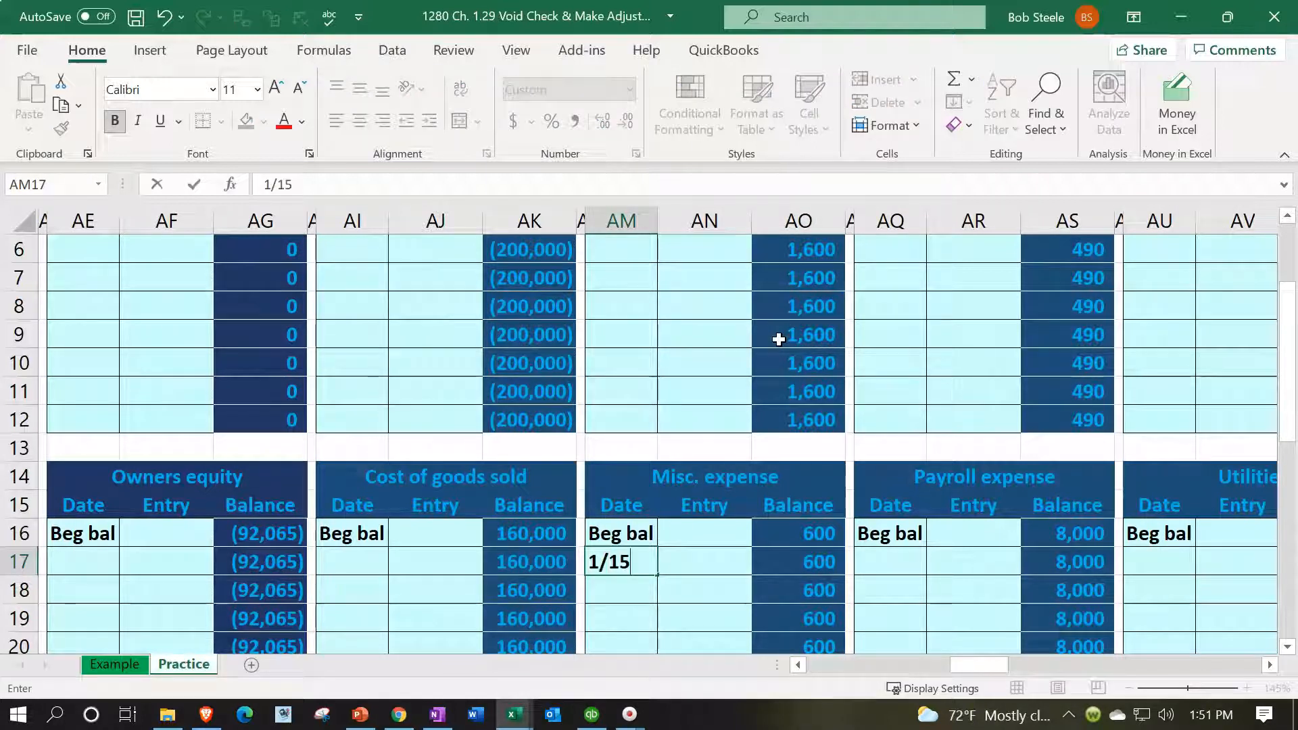
key("Tab")
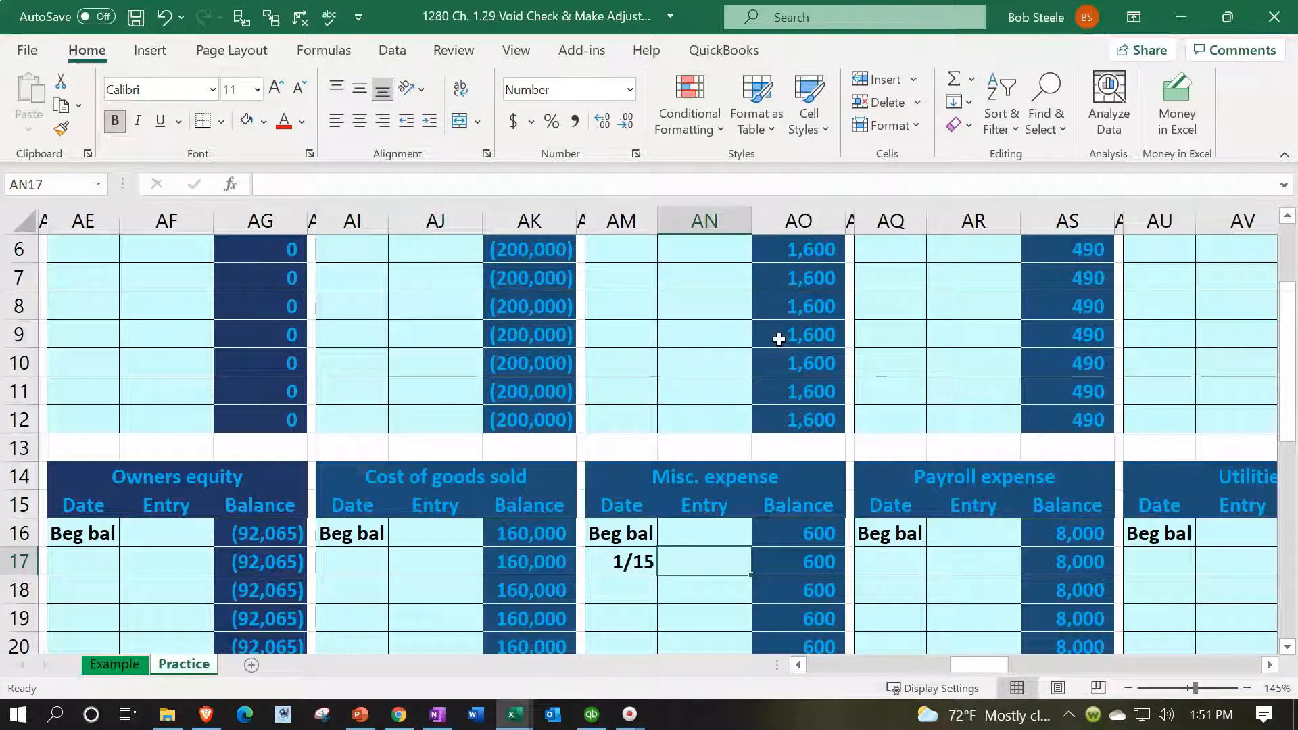
Link the Misc. expense ledger entry in AN17 to the journal's debit with the formula =C2
type("=")
key("Left")
key("Left")
key("Left")
key("Left")
key("Left")
key("Left")
key("Left")
key("Left")
key("Left")
key("Left")
key("Left")
key("Left")
key("Left")
key("Left")
key("Left")
key("Left")
key("Left")
key("Left")
key("Left")
key("Left")
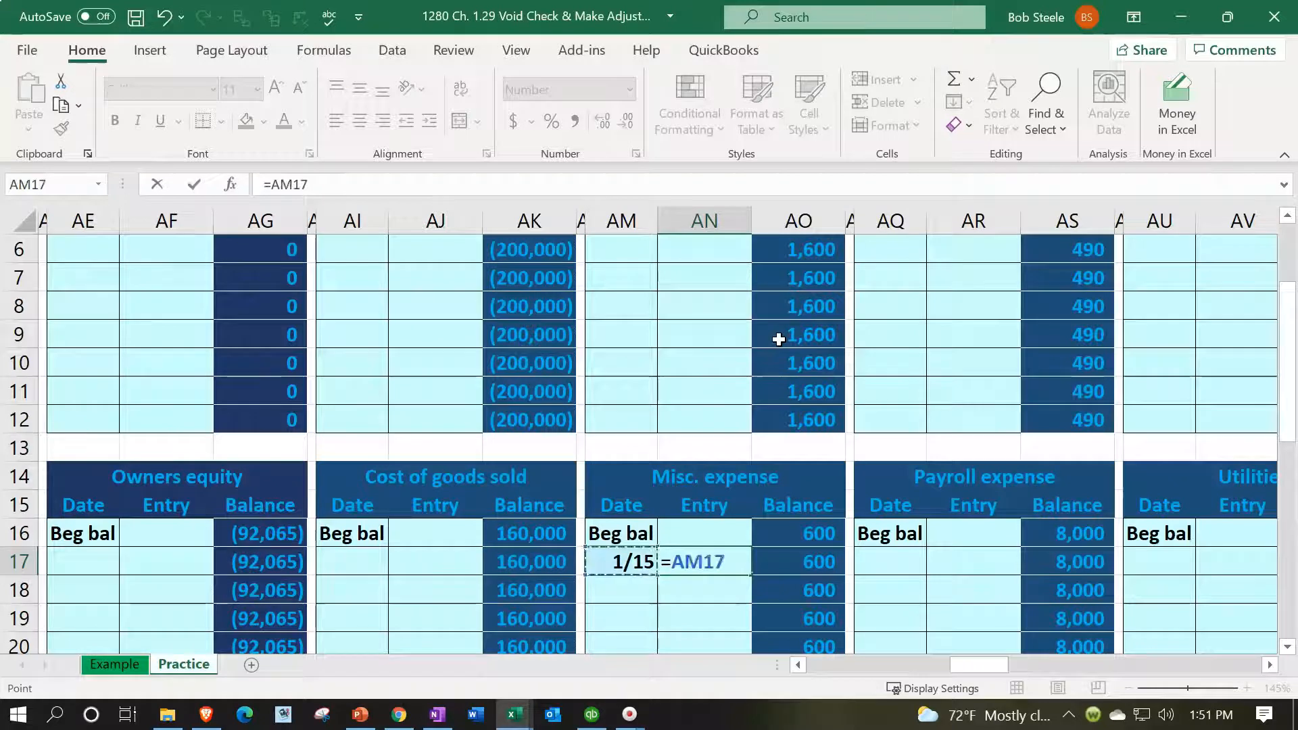
key("Left")
key("Left")
key("Left")
key("Left")
key("Left")
key("Left")
key("Left")
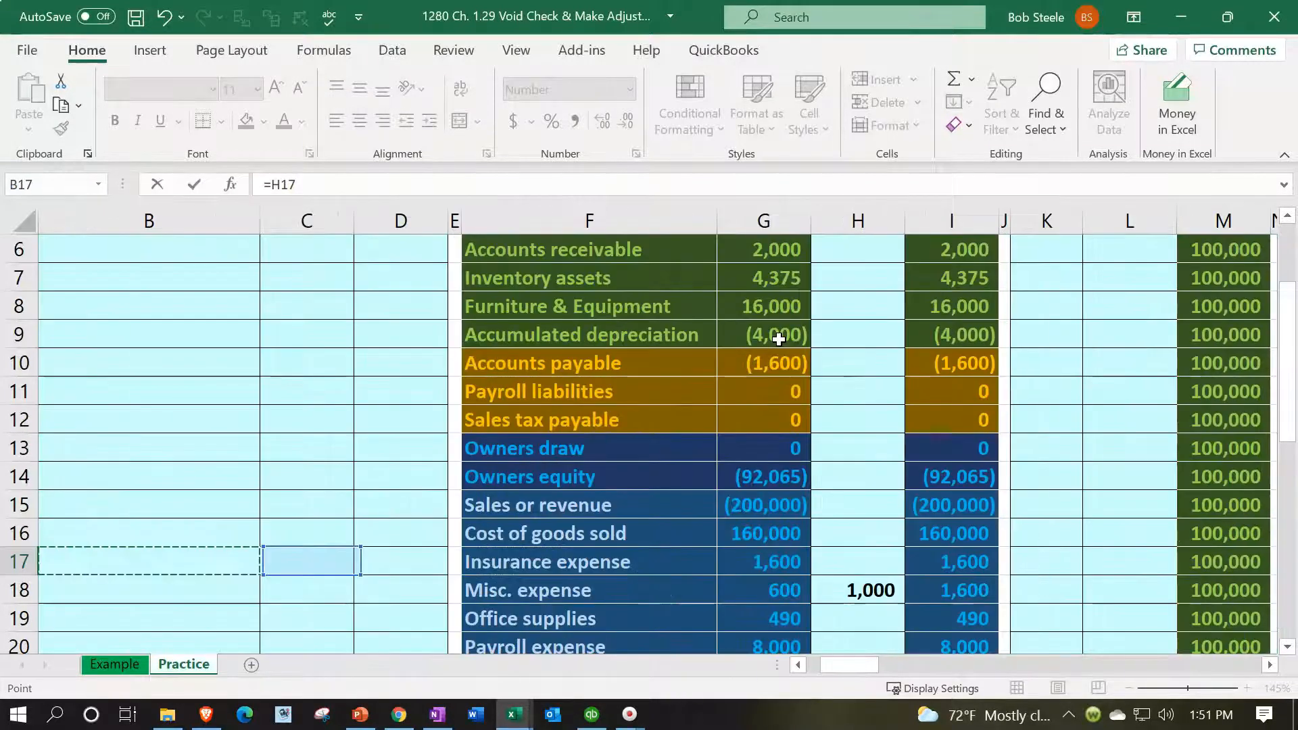
key("Up")
key("Up")
key("Up")
key("Up")
key("Up")
key("Up")
key("Up")
key("Up")
key("Up")
key("Up")
key("Up")
key("Up")
key("Up")
key("Up")
key("Up")
key("Up")
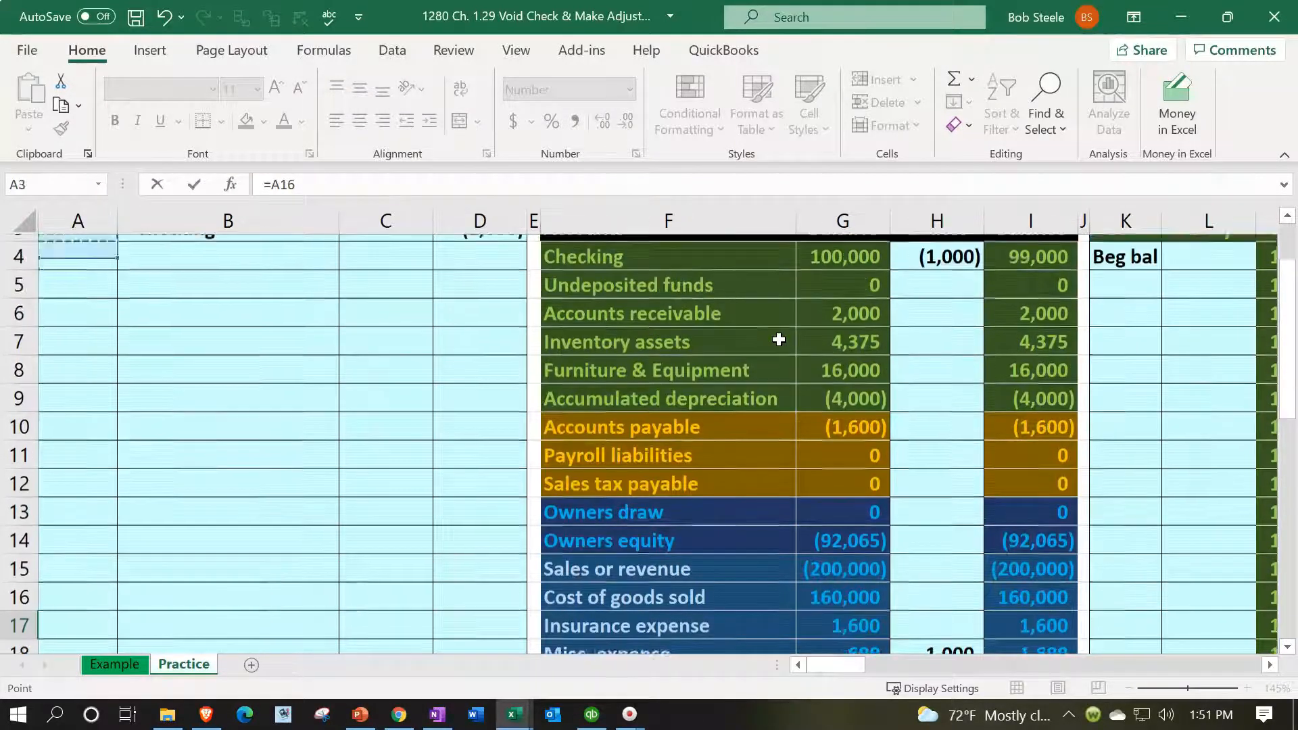
key("Down")
key("Right")
key("Right")
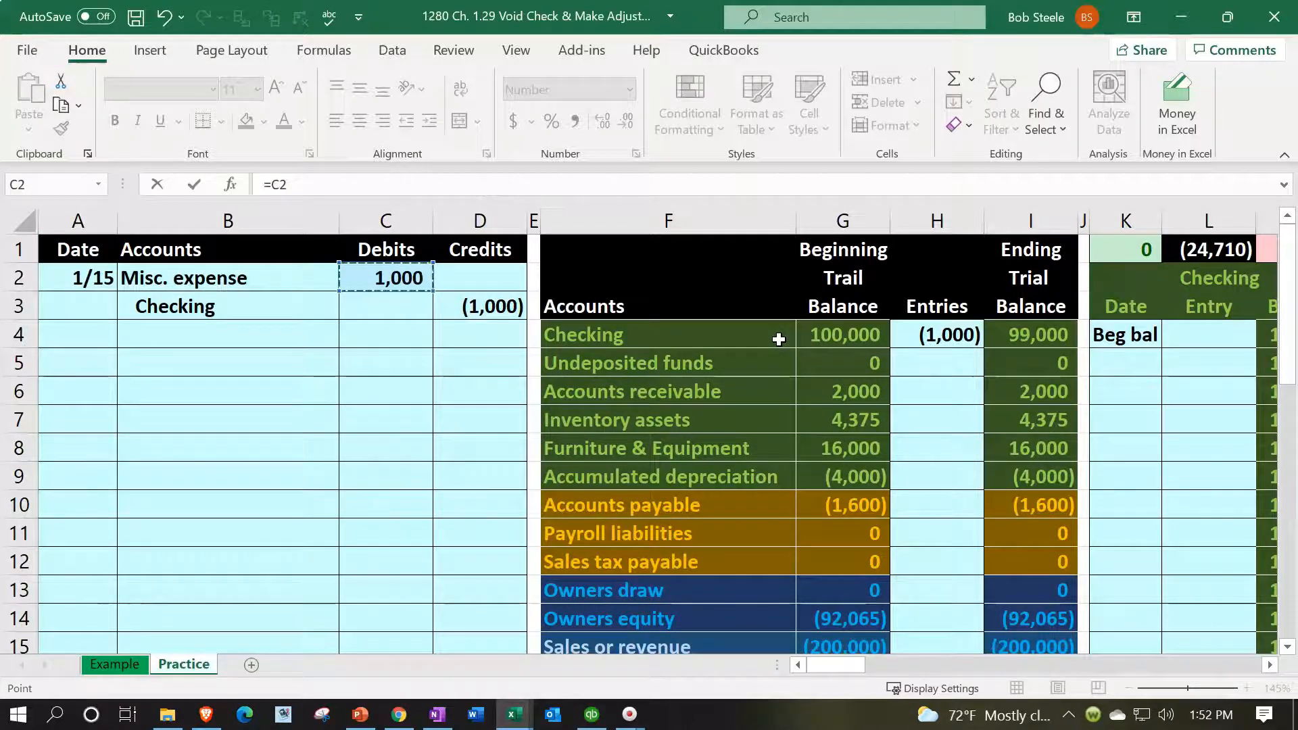
key("Return")
Check the formula of the Misc. expense ledger entry in AN17 and the running balance beside it in AO17
key("Right")
key("Right")
key("Right")
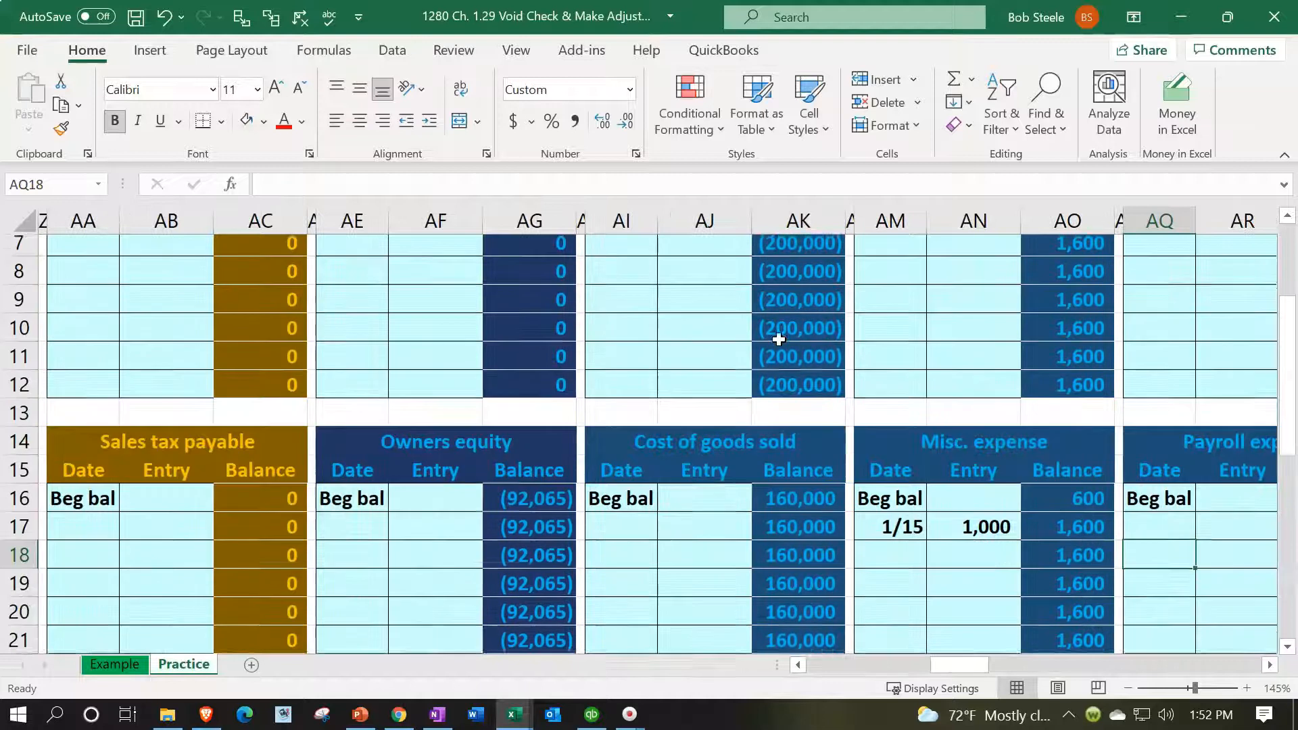
scroll(779, 339, "down", 1)
left_click(993, 504)
double_click(1014, 504)
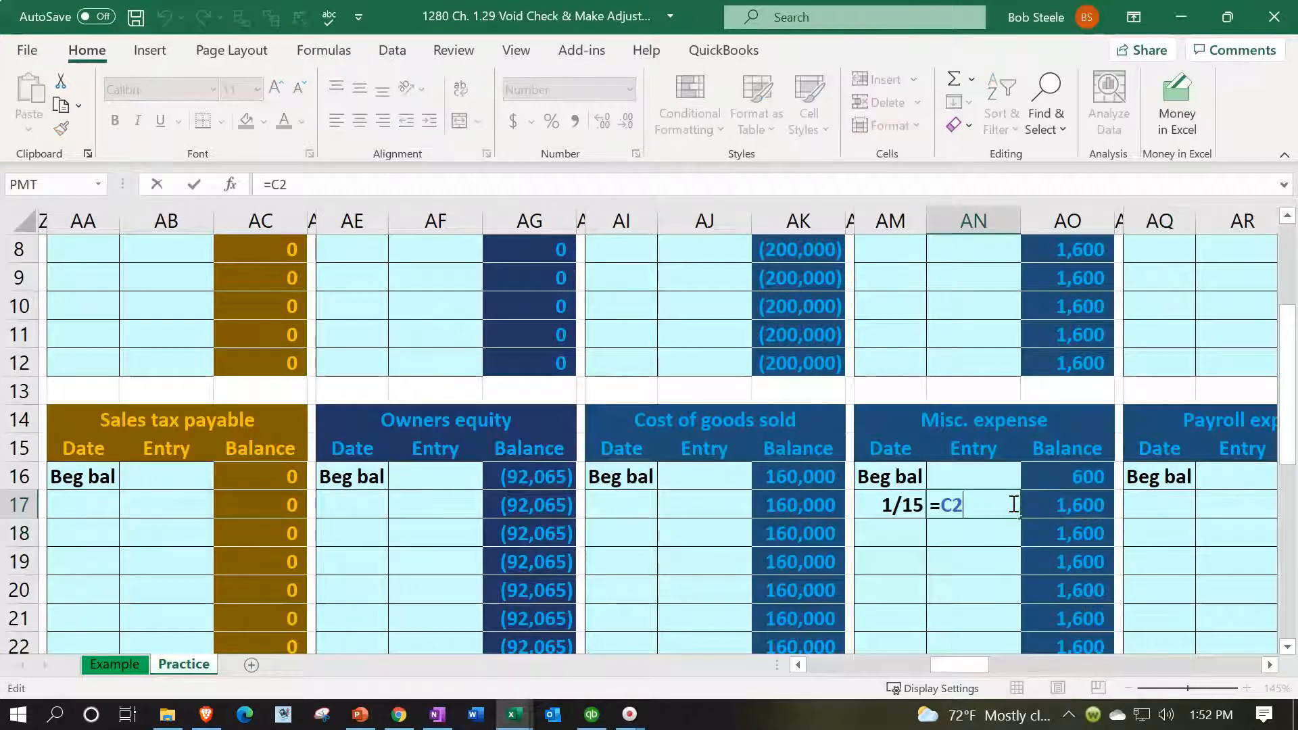
key("Escape")
left_click(1073, 465)
key("Left")
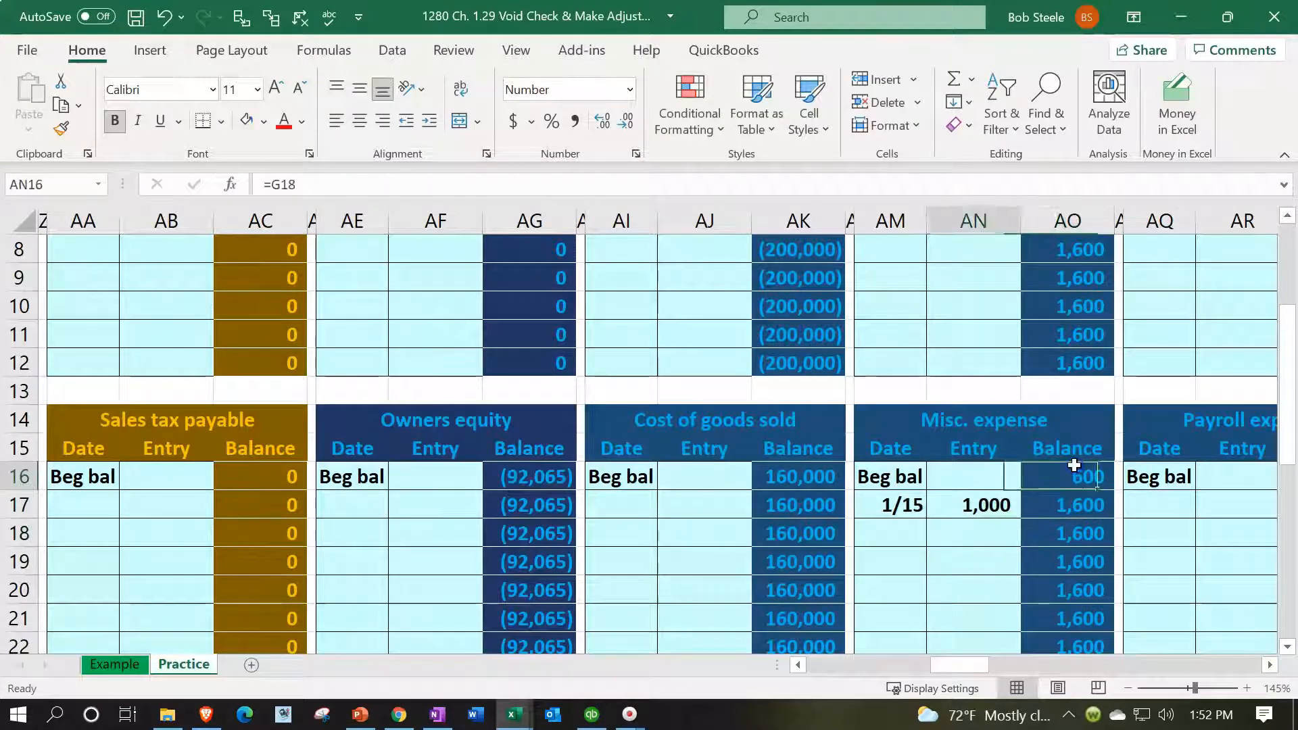
key("Down")
key("Right")
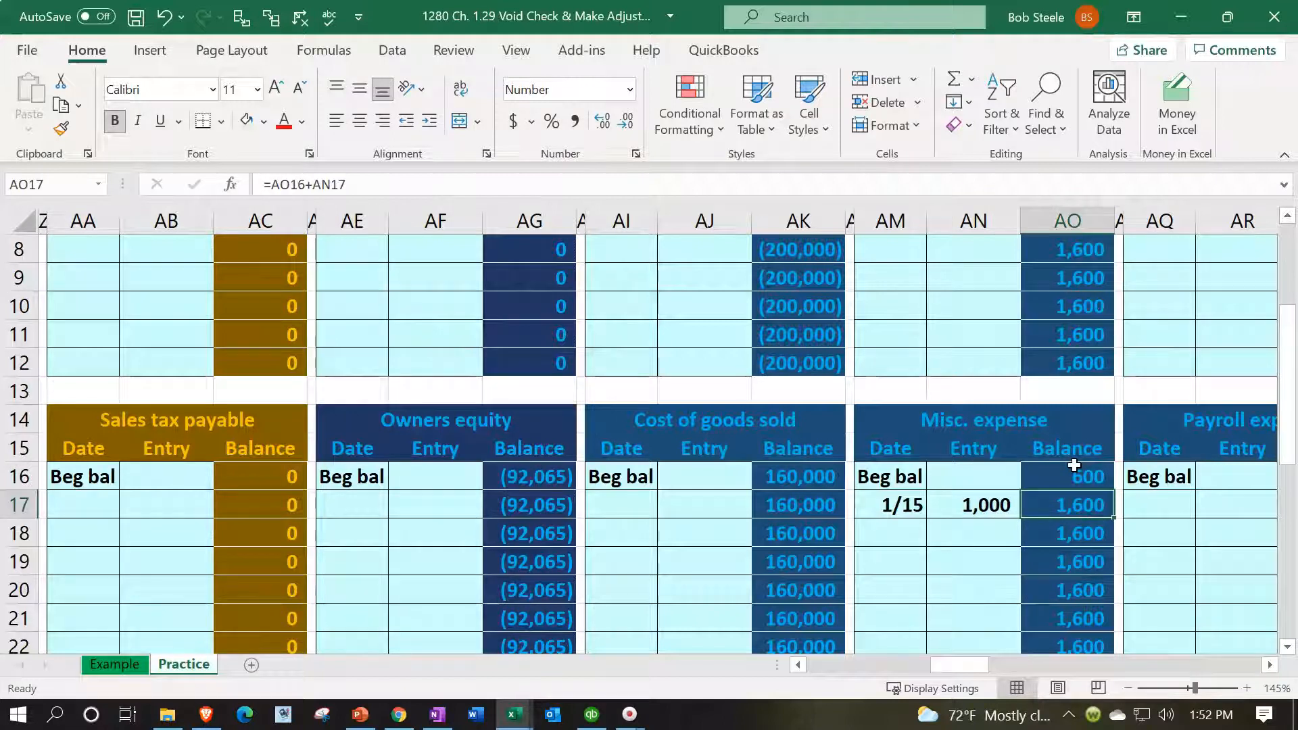
Trace the Misc. expense ledger balance back to the account's ending balance in I18 of the trial balance
key("Left")
key("Left")
key("Left")
key("Left")
key("Left")
key("Left")
key("Left")
key("Left")
key("Left")
key("Left")
key("Left")
key("Left")
key("Left")
key("Left")
key("Left")
key("Left")
key("Left")
key("Left")
key("Left")
key("Left")
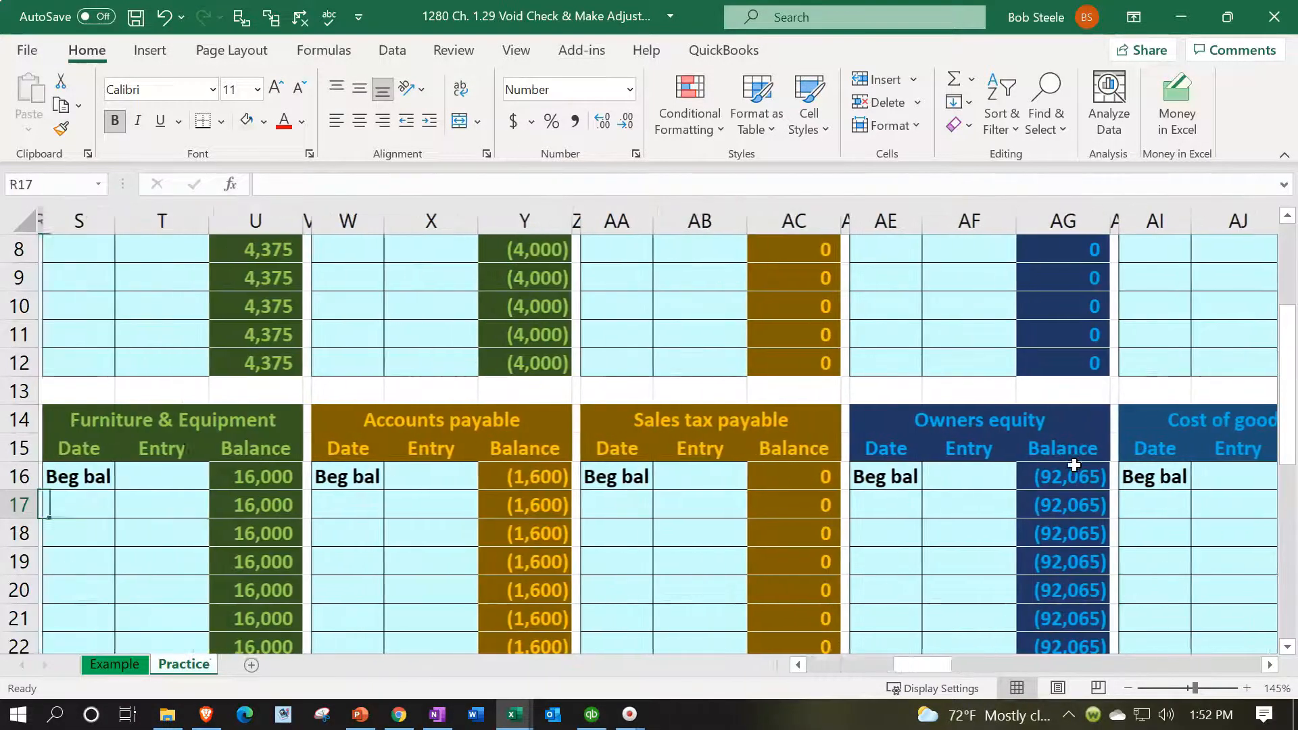
key("Left")
key("Left")
key("Left")
key("Left")
key("Left")
key("Left")
key("Left")
key("Left")
key("Left")
key("Left")
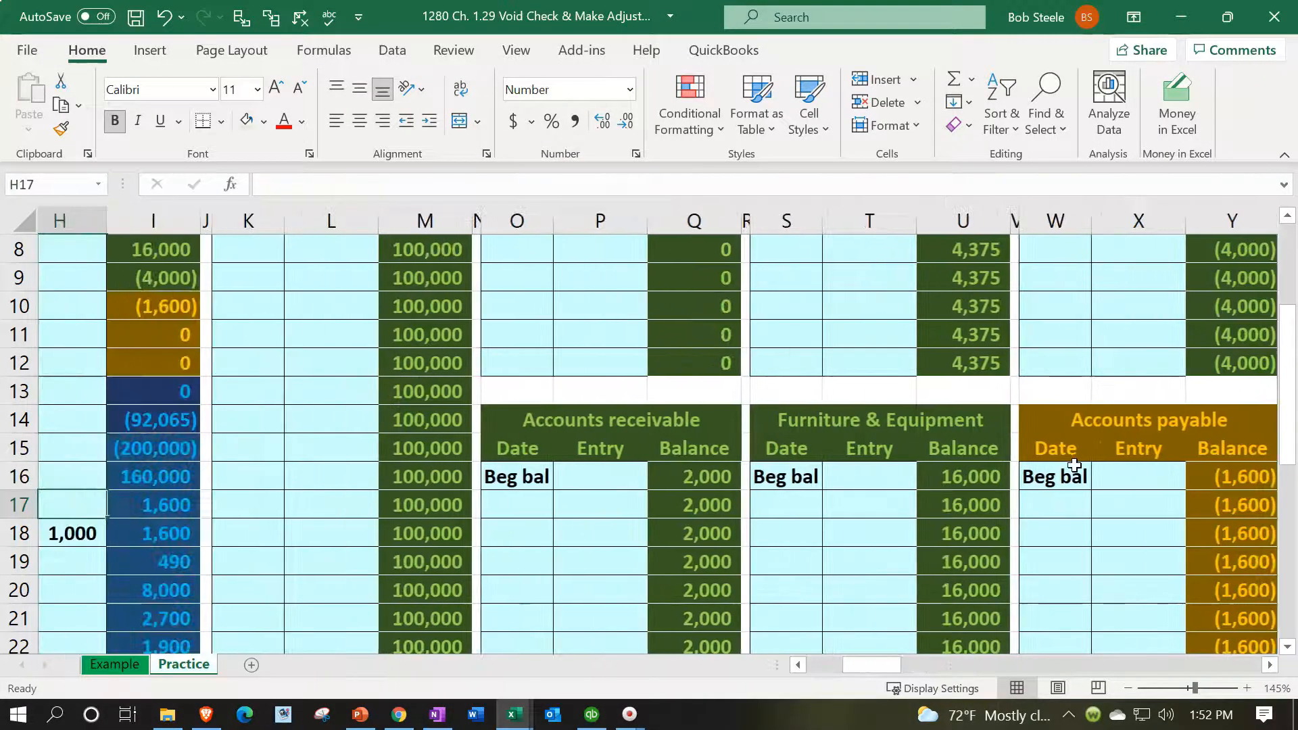
key("Left")
key("Left")
key("Down")
key("Right")
key("Right")
key("Right")
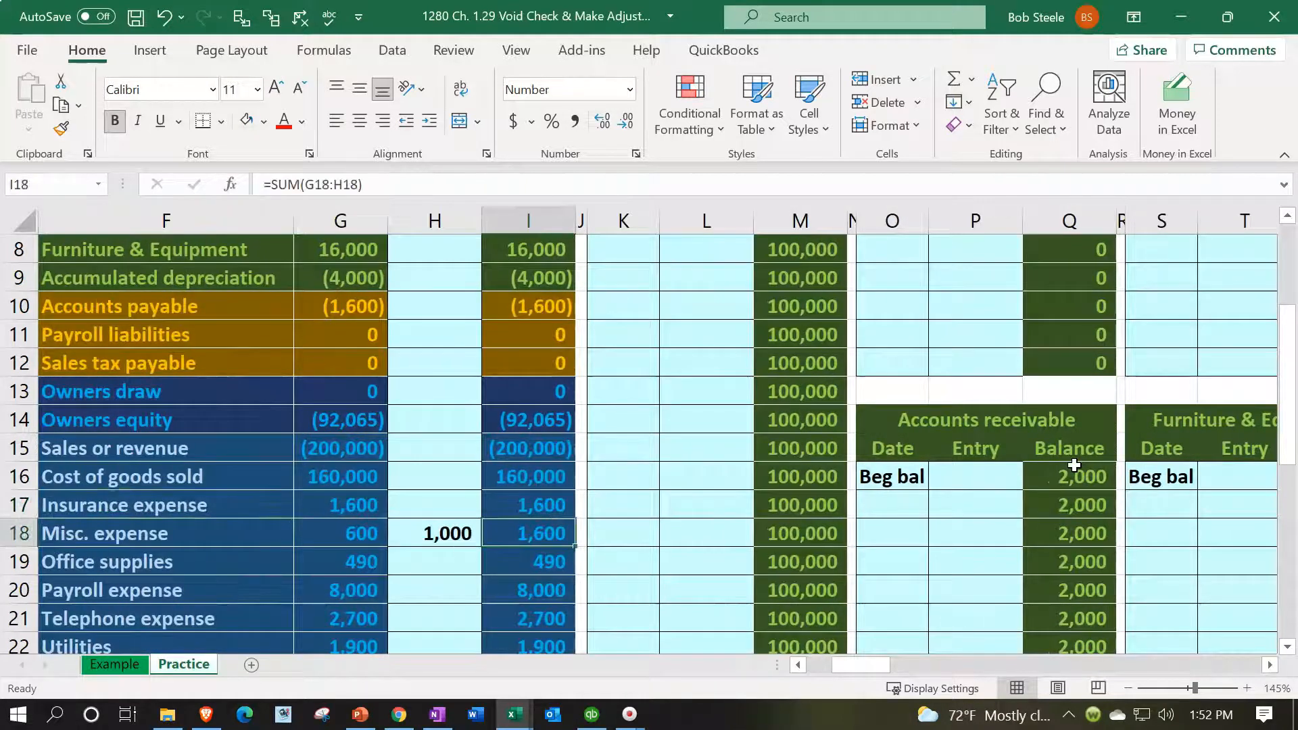
Examine the general ledger check total in K1 and the journal's credit line for Checking in row 3
scroll(673, 490, "up", 3)
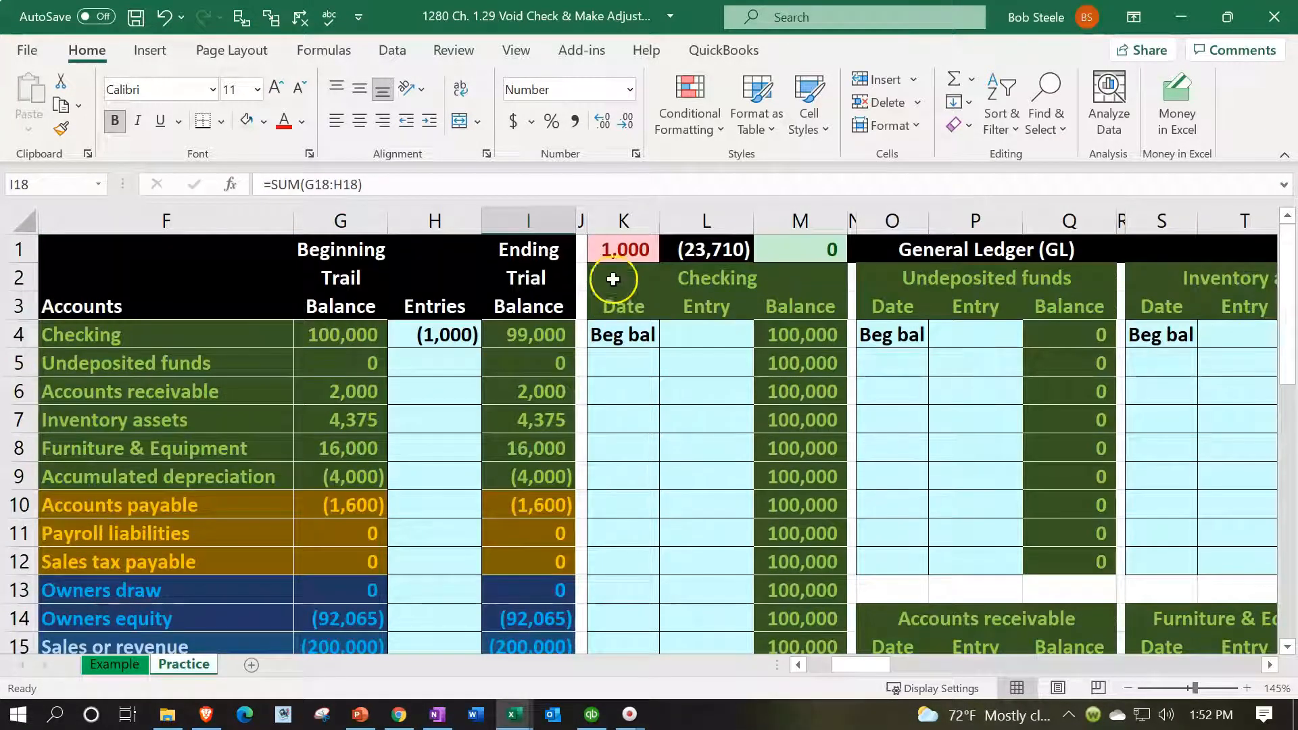
left_click(606, 249)
key("Left")
key("Left")
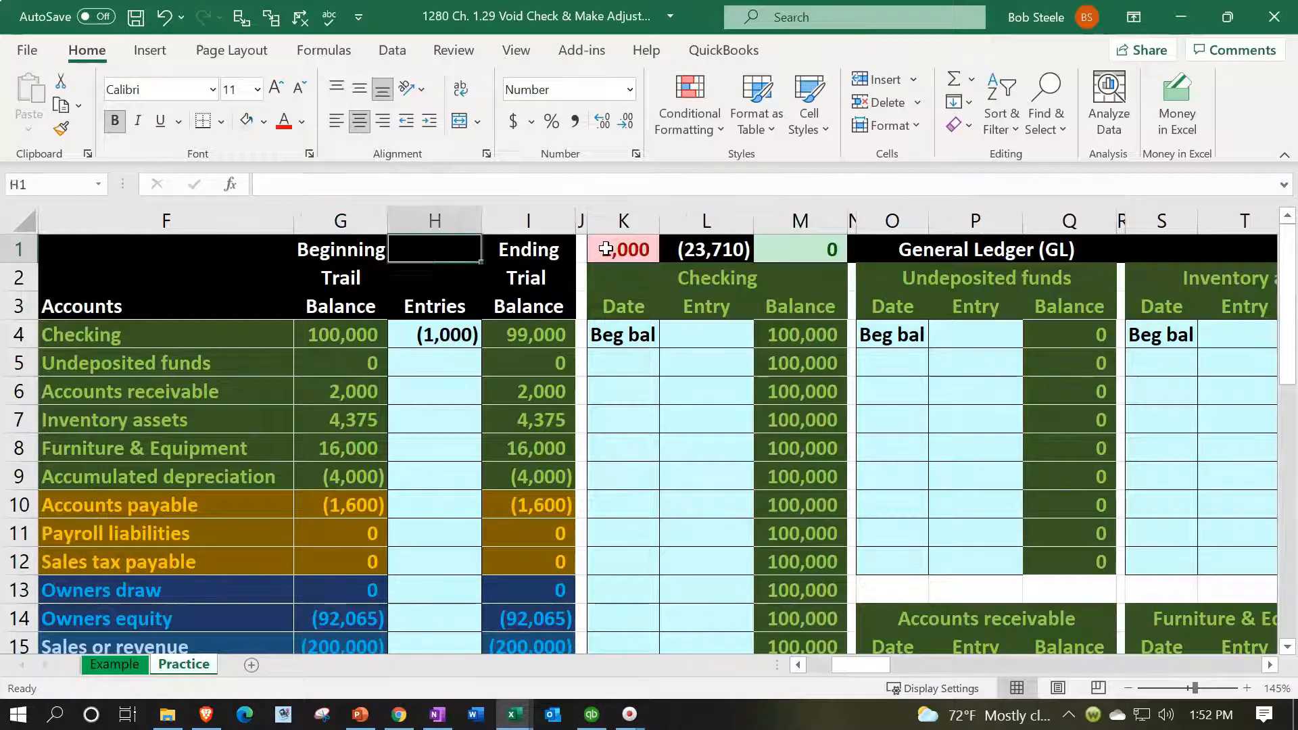
key("Left")
key("Left")
key("Left")
key("Left")
key("Left")
key("Left")
key("Down")
key("Down")
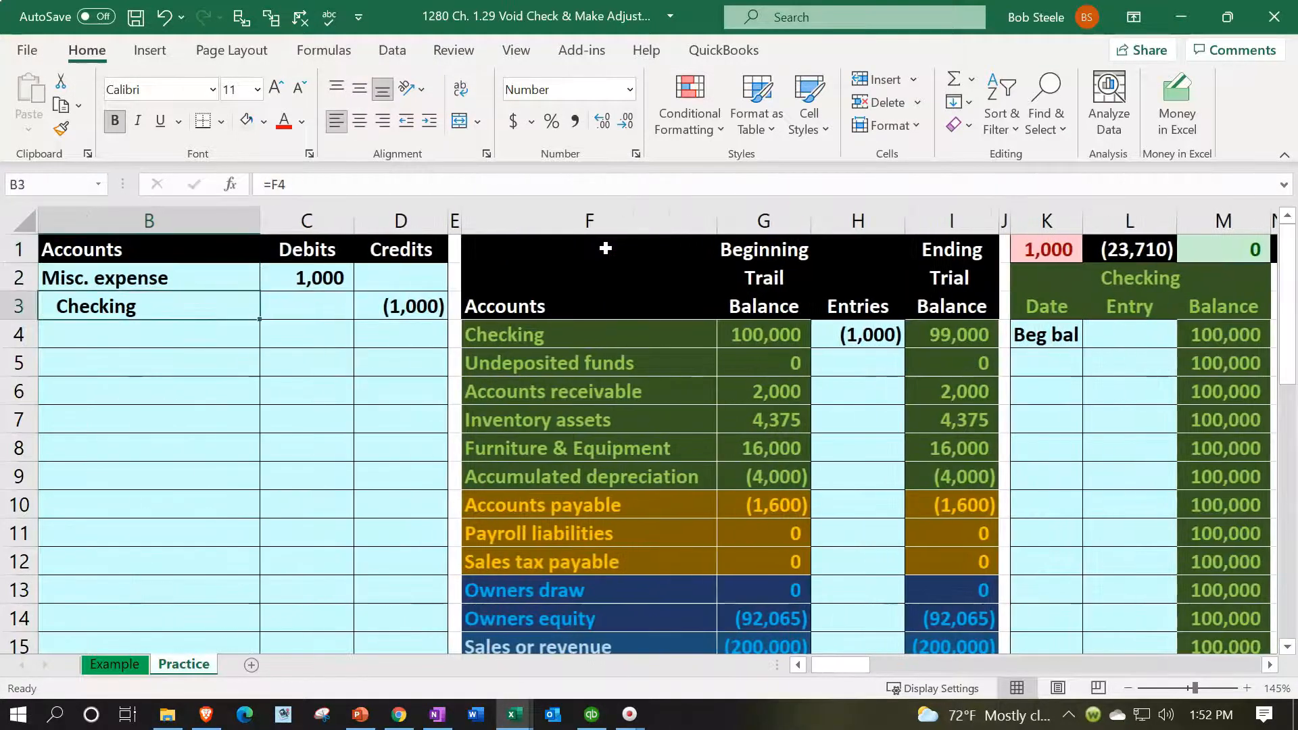
Enter the date 1/15 in K5, below the beginning balance of the Checking general ledger account
key("Right")
key("Right")
key("Right")
key("Right")
key("Right")
key("Right")
key("Right")
key("Right")
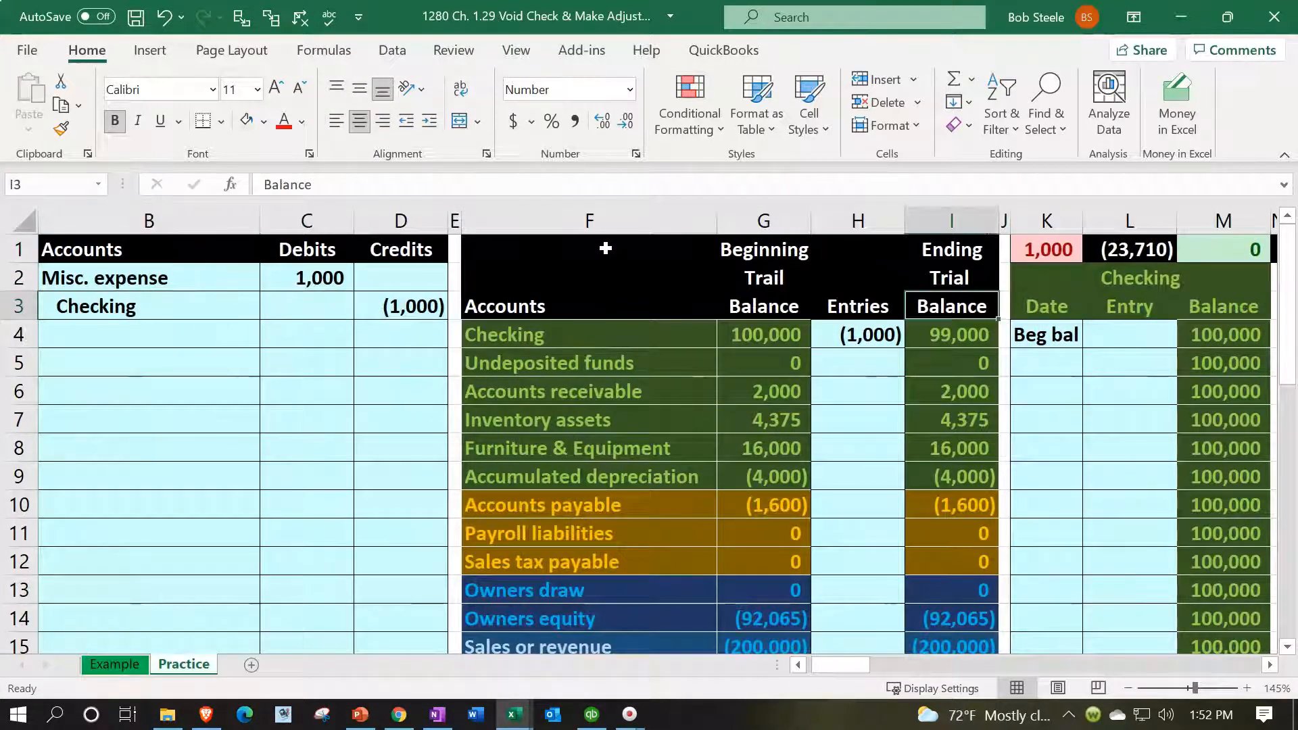
key("Down")
key("Down")
key("Right")
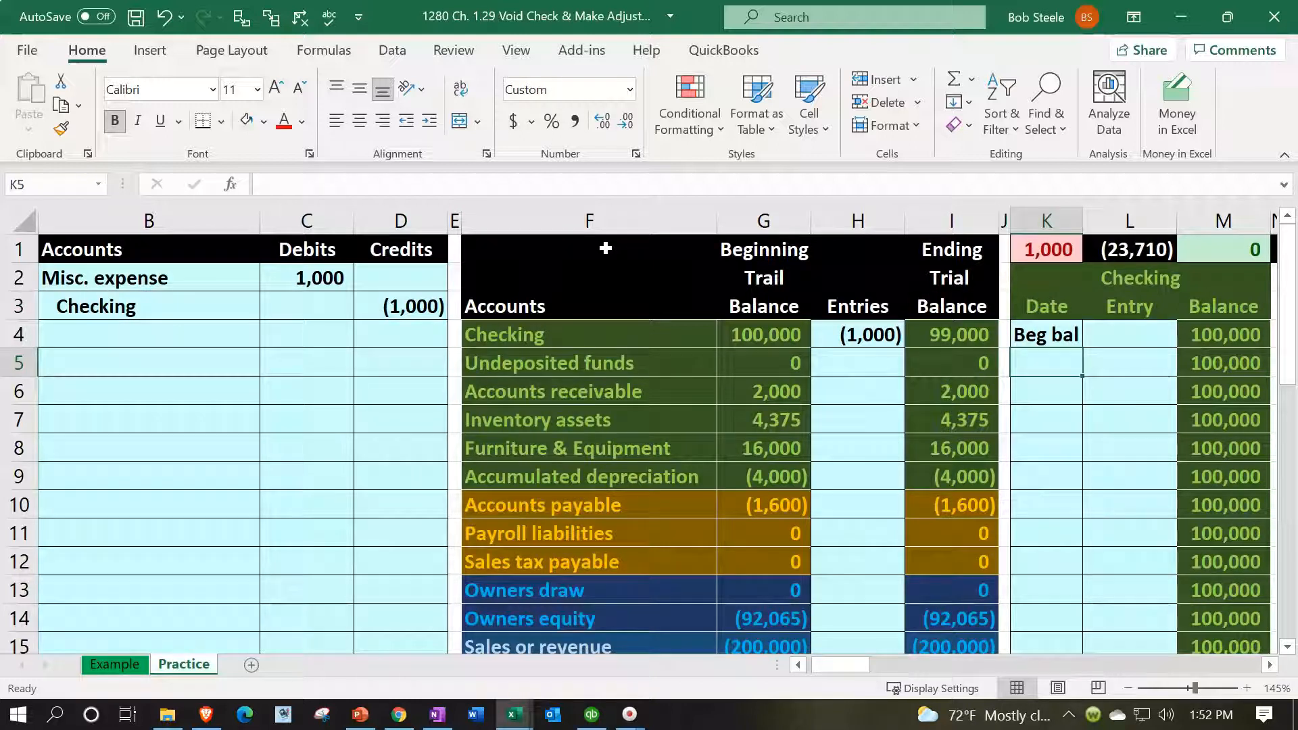
type("1/15")
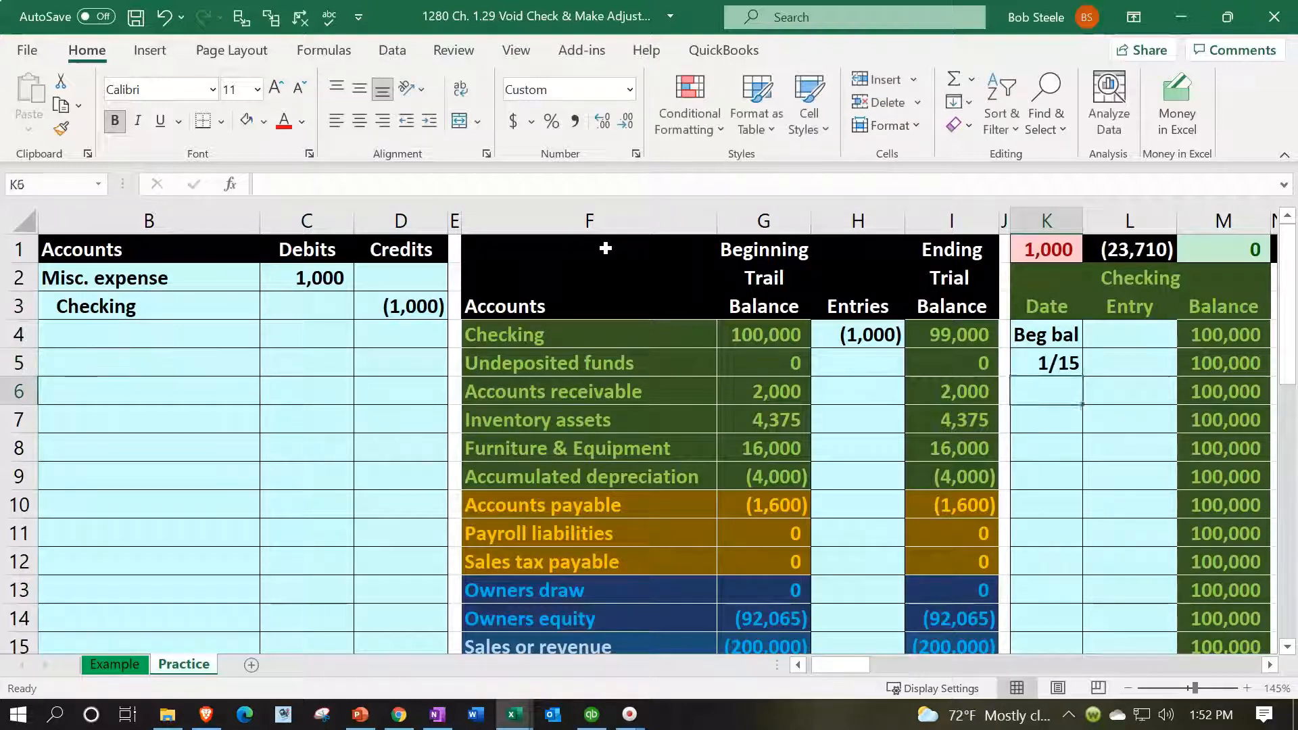
Link the Checking ledger entry in L5 to the journal's credit in D3
key("Right")
type("=")
key("Left")
key("Left")
key("Left")
key("Left")
key("Left")
key("Left")
key("Left")
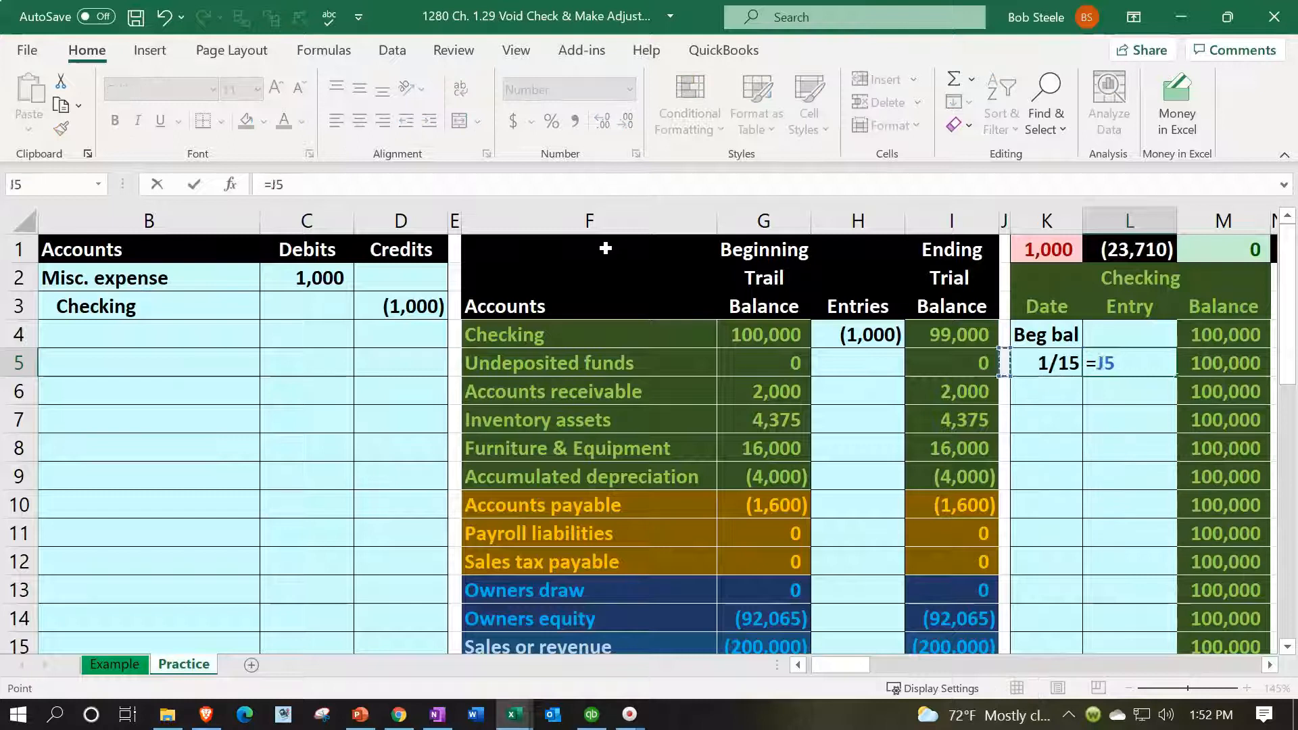
key("Left")
key("Left")
key("Up")
key("Right")
key("Up")
key("Return")
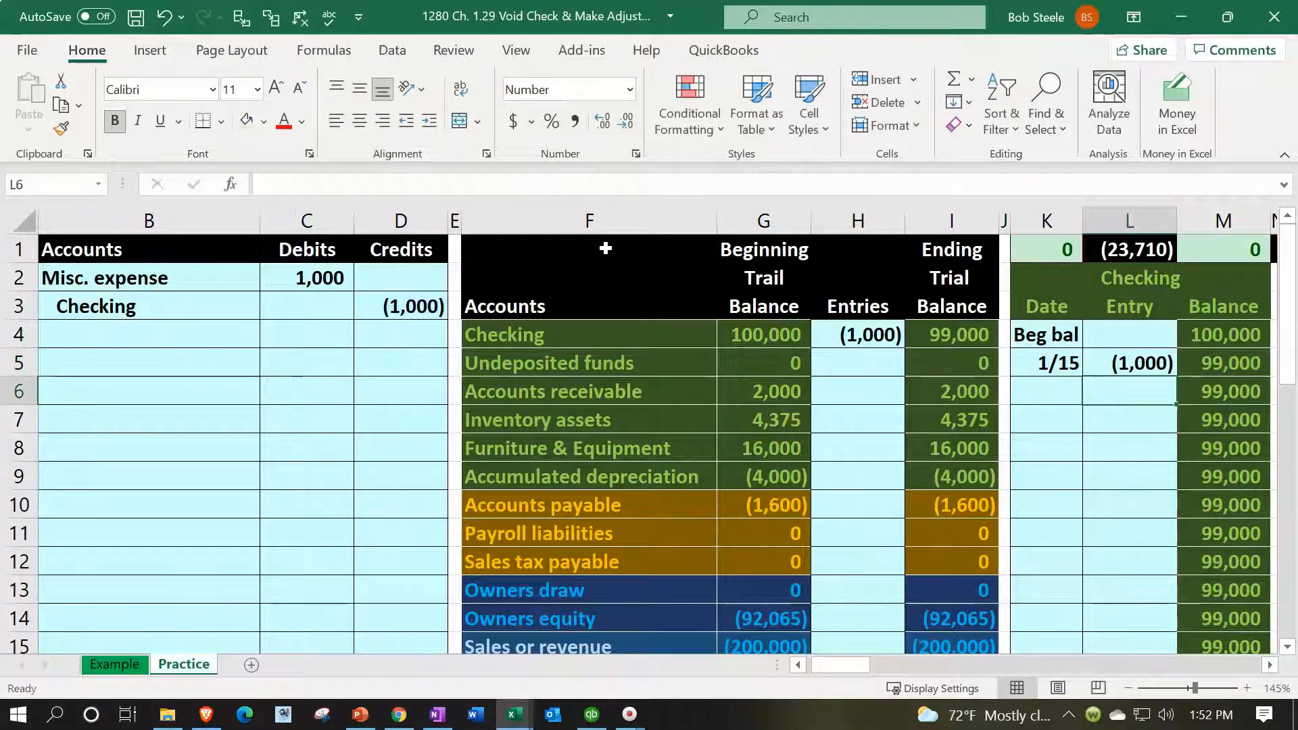
Check the Checking ledger's running balance in M5 against the trial balance and inspect the ledger check total in K1
left_click(1142, 363)
key("Right")
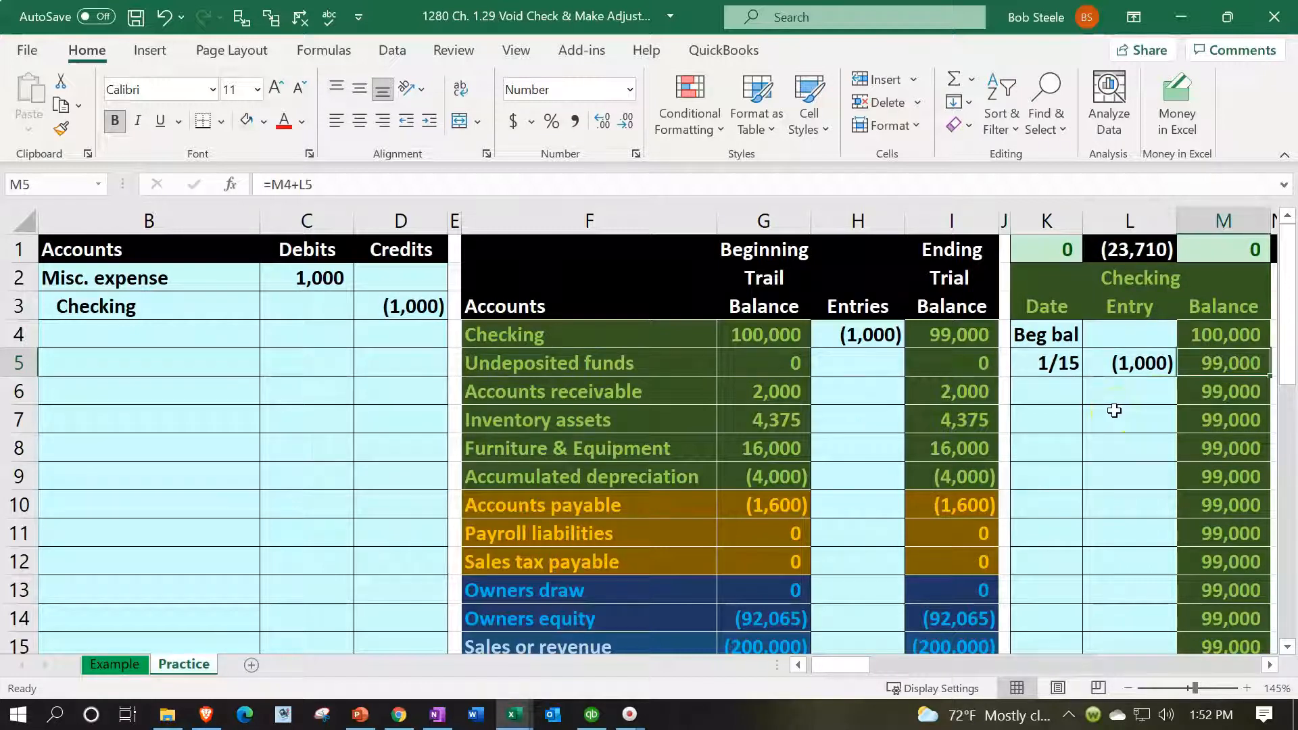
key("Left")
key("Left")
key("Up")
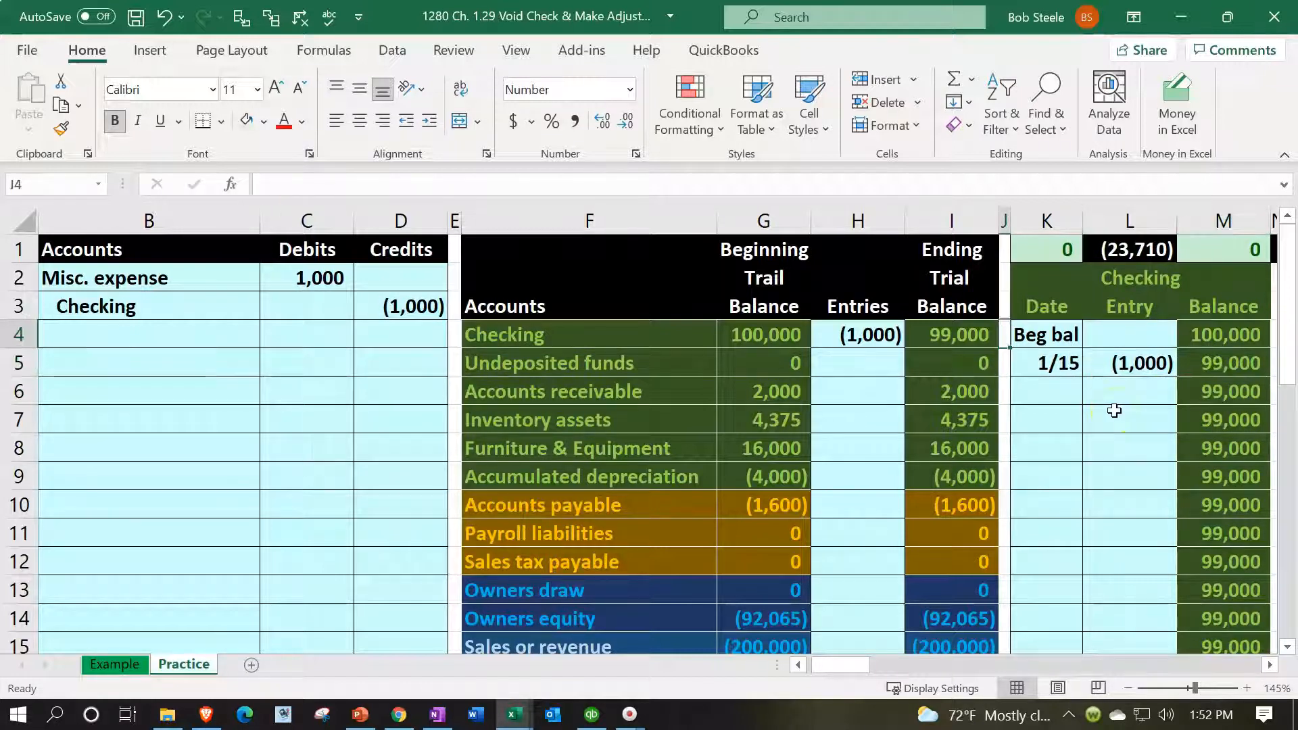
key("Left")
key("Left")
key("Up")
key("Up")
key("Up")
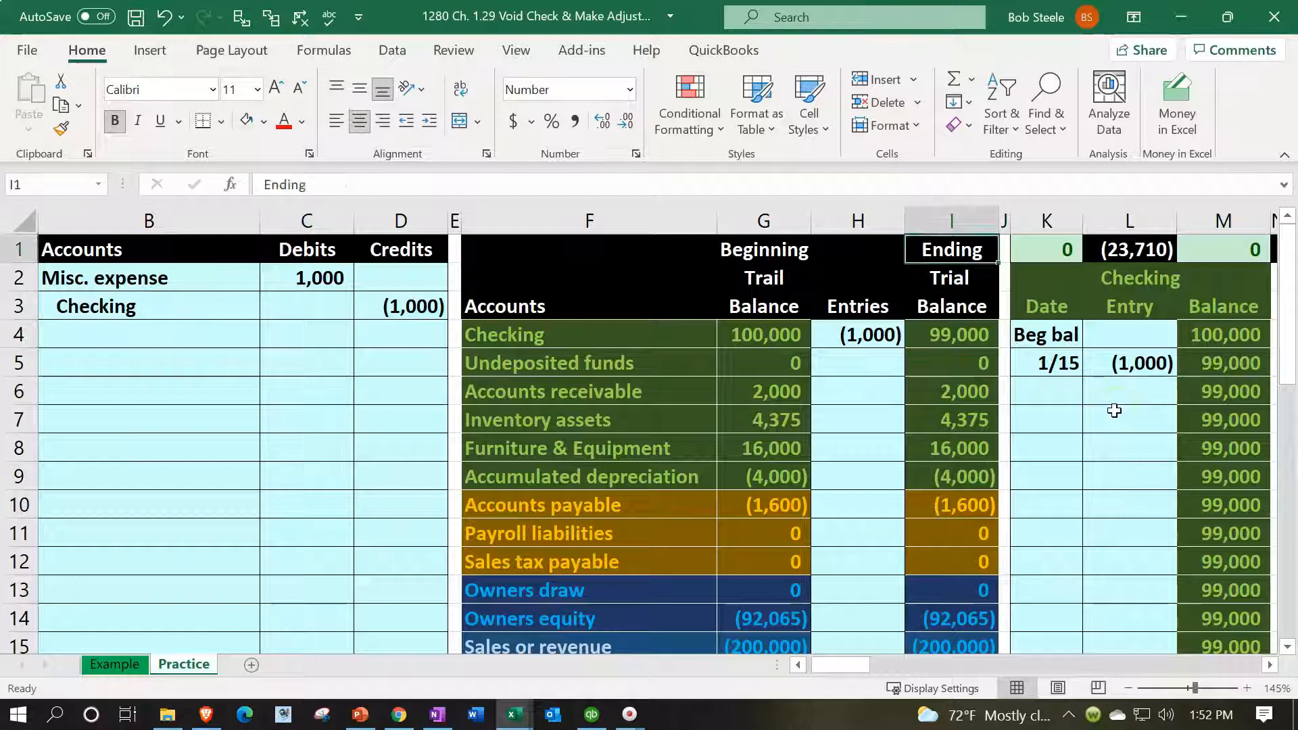
key("Right")
key("Right")
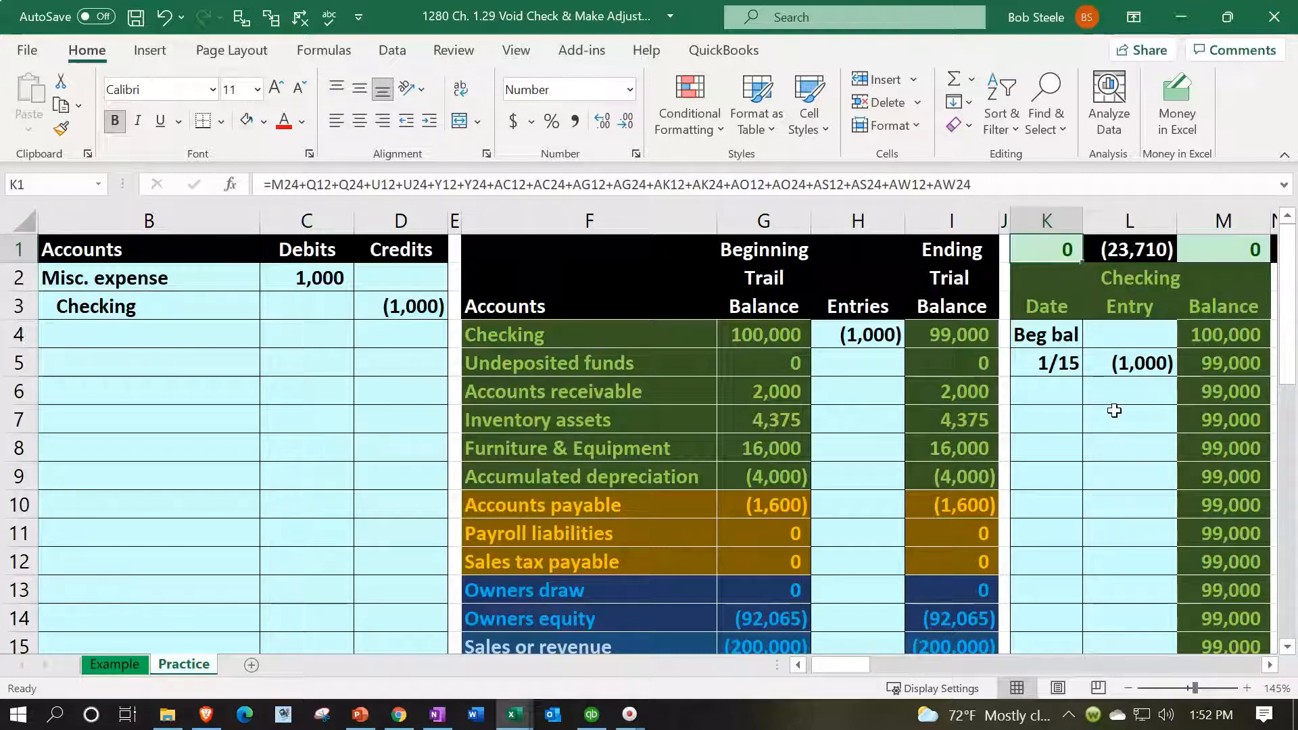
key("Left")
Start a second journal entry by entering the date 1/15 in A5
key("ctrl+Home")
key("Down")
key("Down")
key("Down")
key("Down")
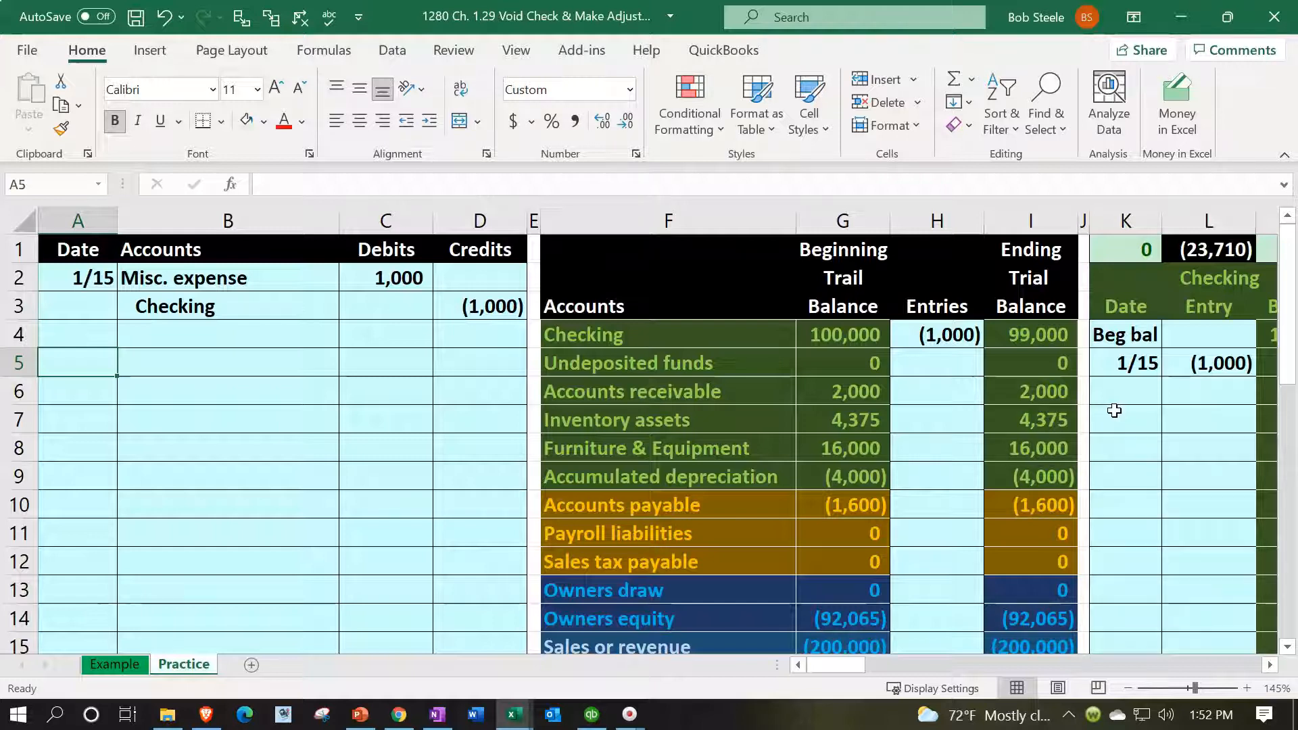
type("1/15")
key("Return")
key("Right")
key("Up")
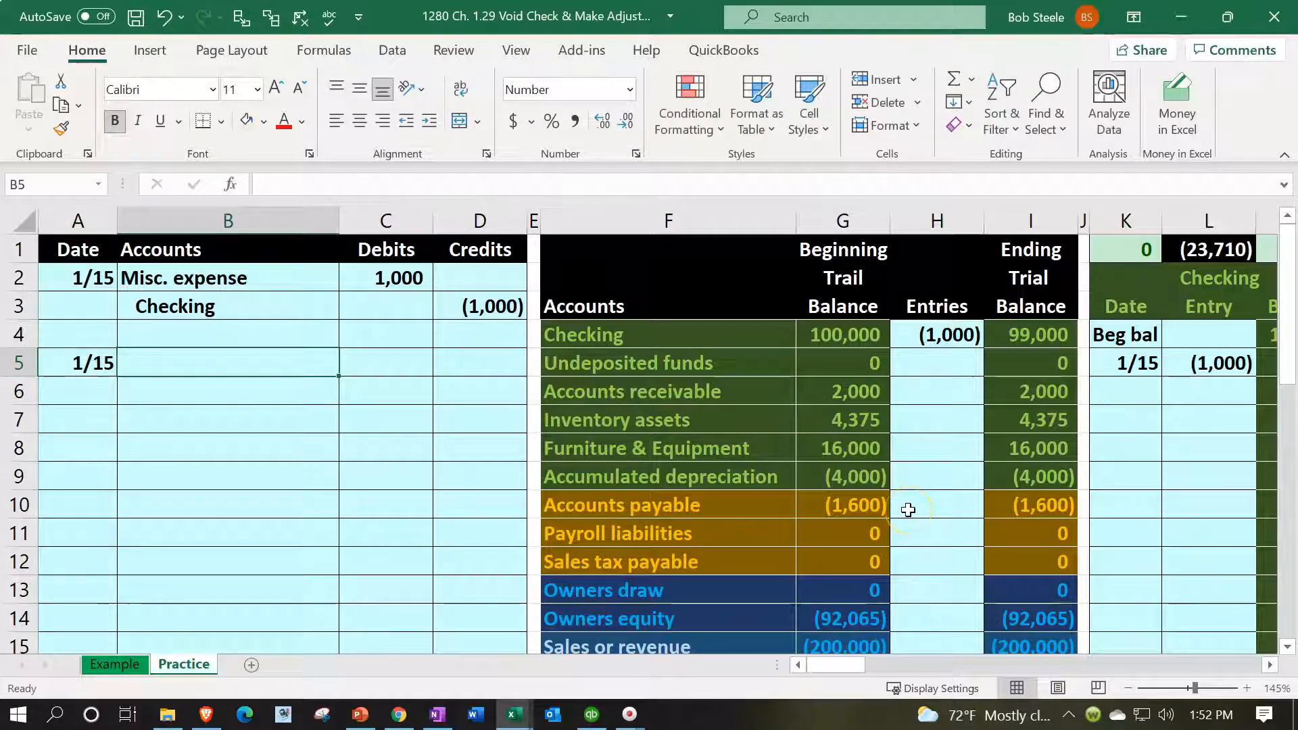
Examine the voided check form below the worksheet tables and compare it with the first journal entry in B2:D3
scroll(835, 513, "down", 8)
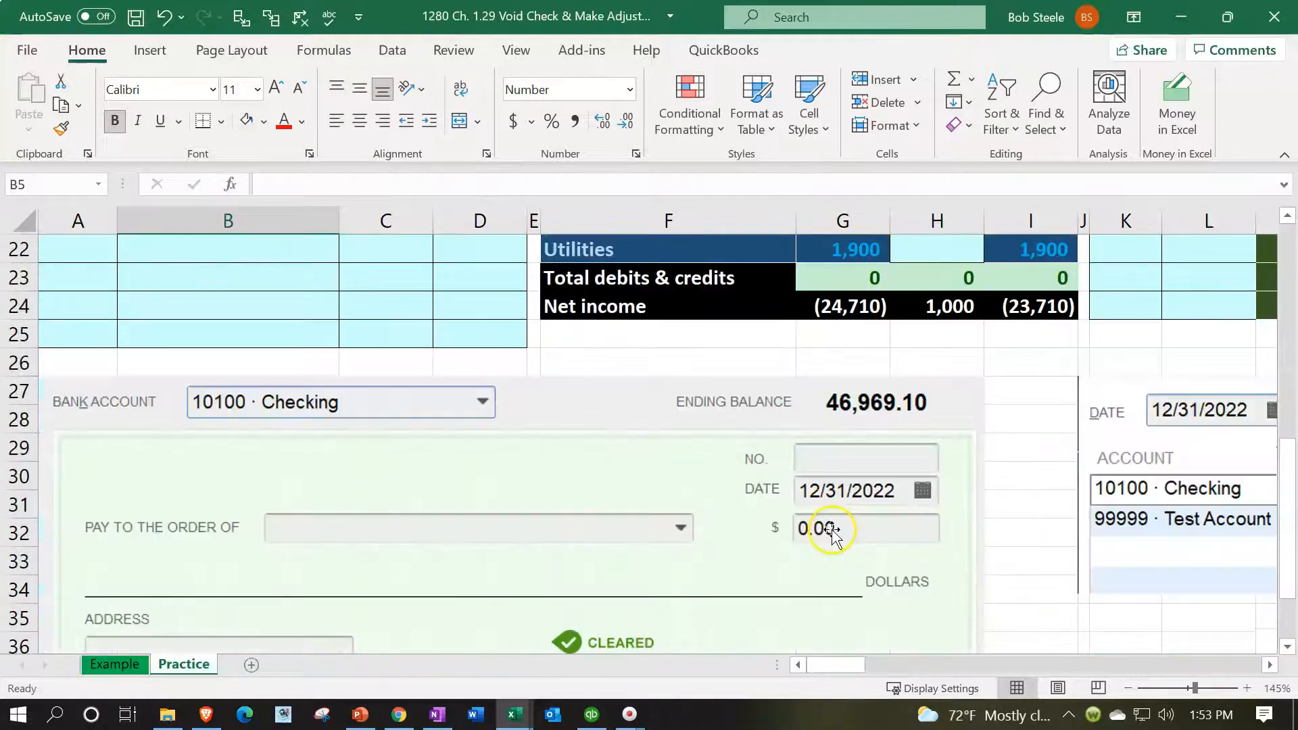
scroll(791, 550, "down", 1)
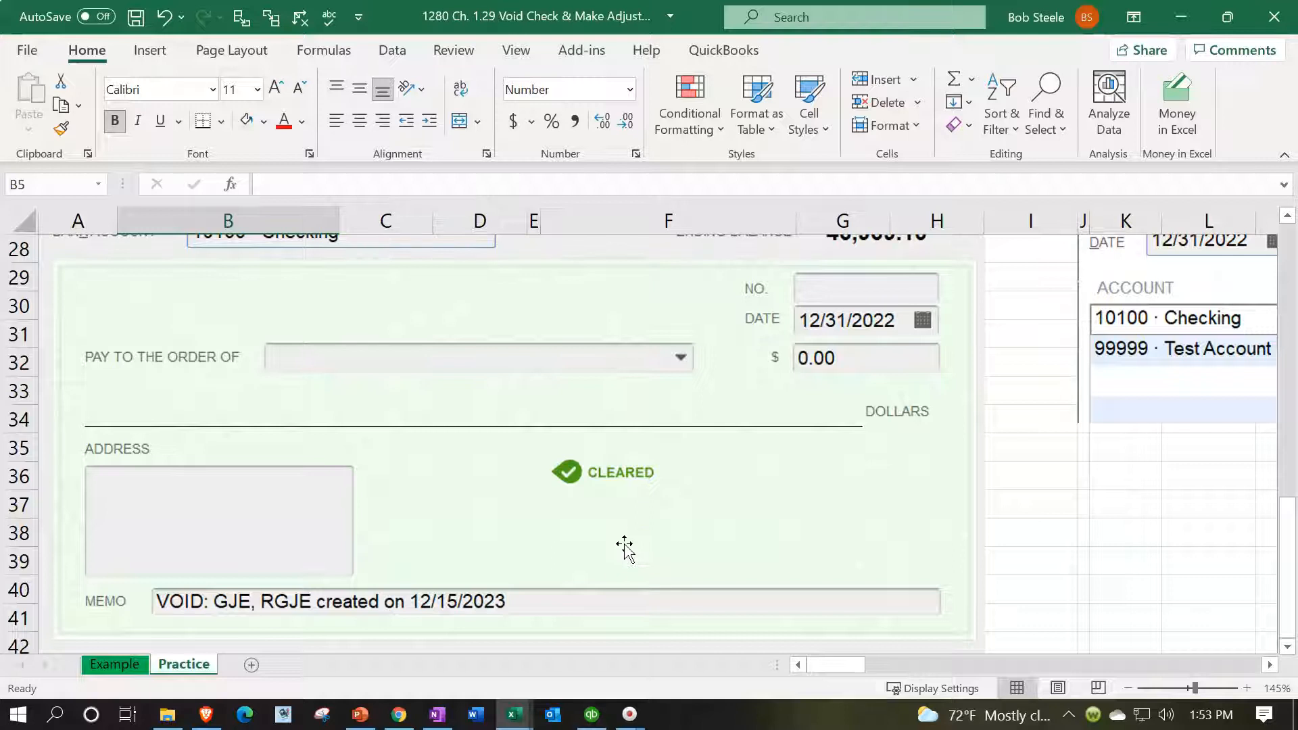
scroll(621, 567, "up", 1)
scroll(620, 565, "down", 2)
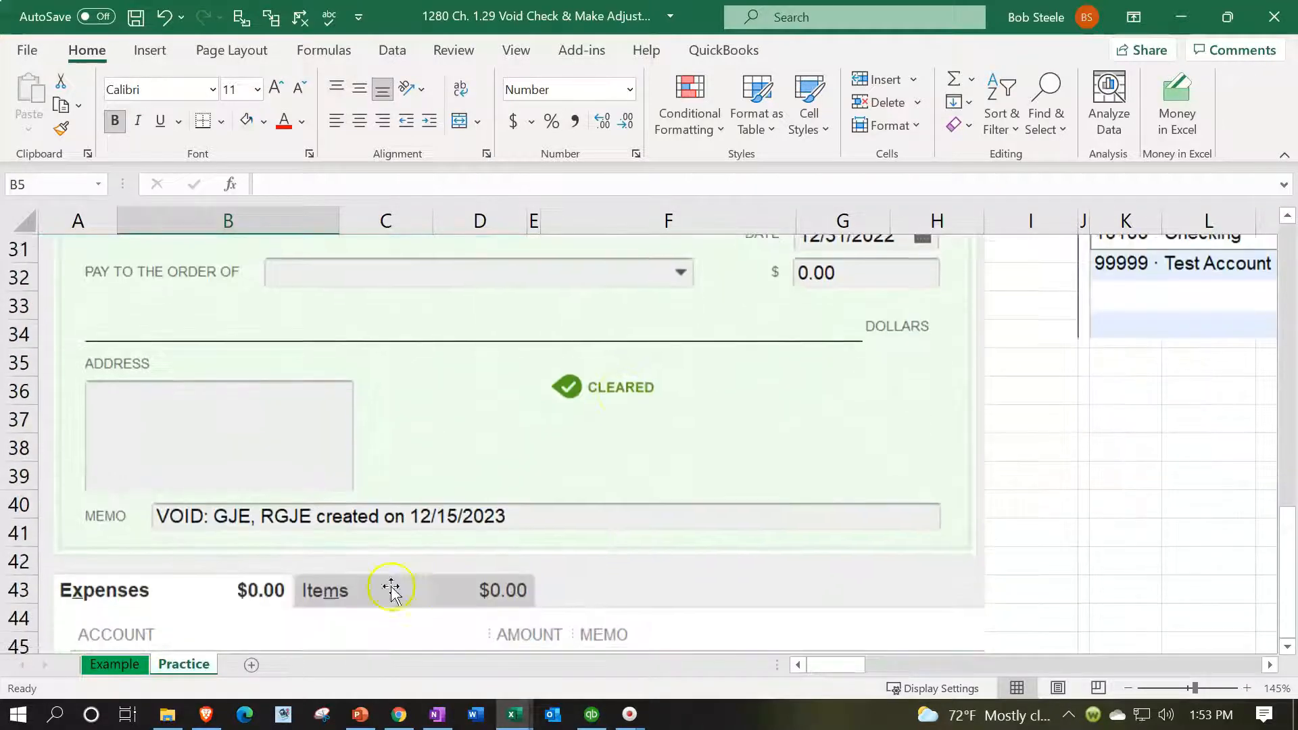
left_click(254, 569)
scroll(255, 569, "up", 9)
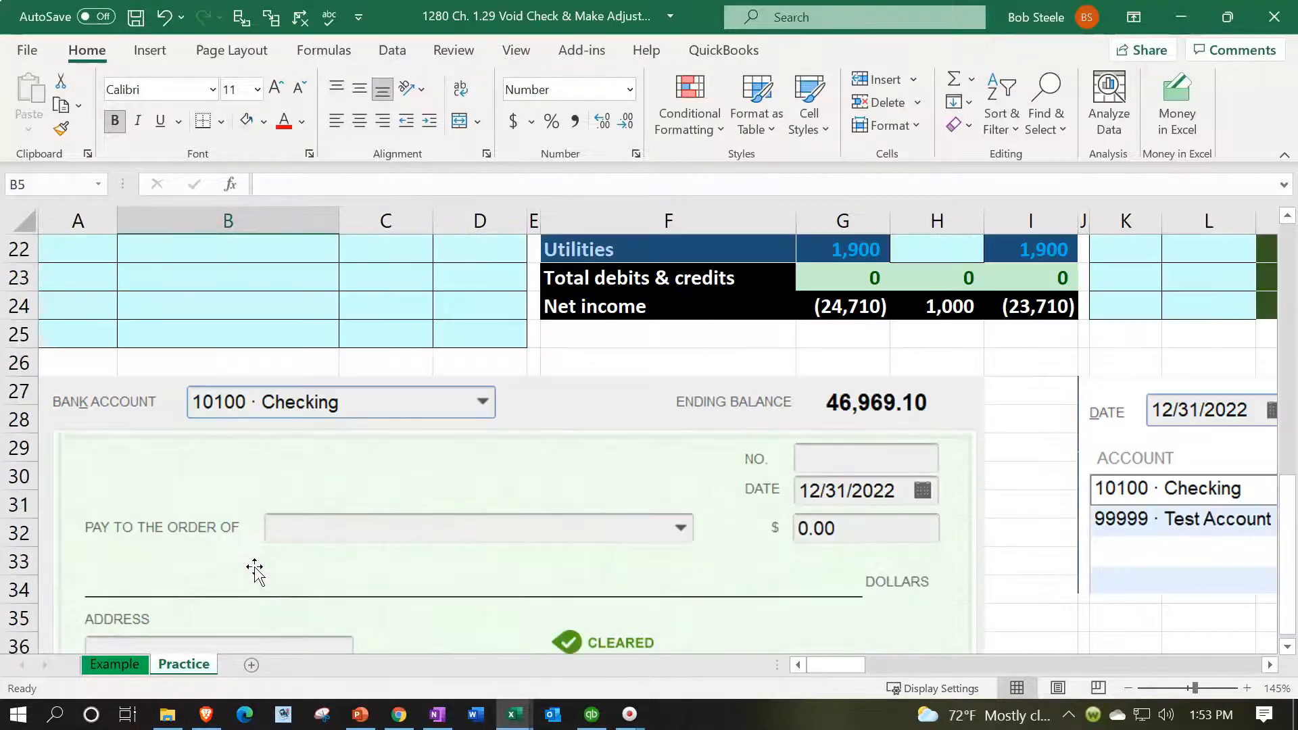
scroll(255, 569, "up", 1)
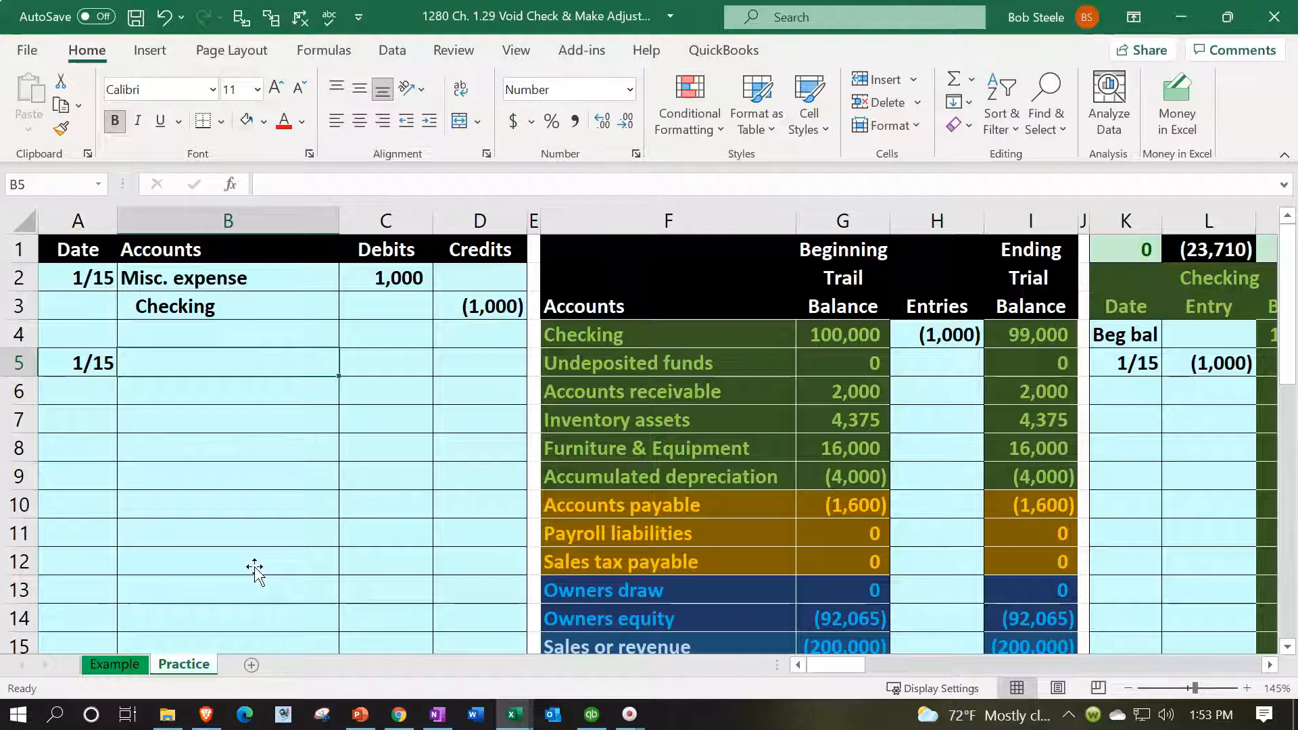
left_click(262, 269)
left_click_drag(263, 269, 449, 318)
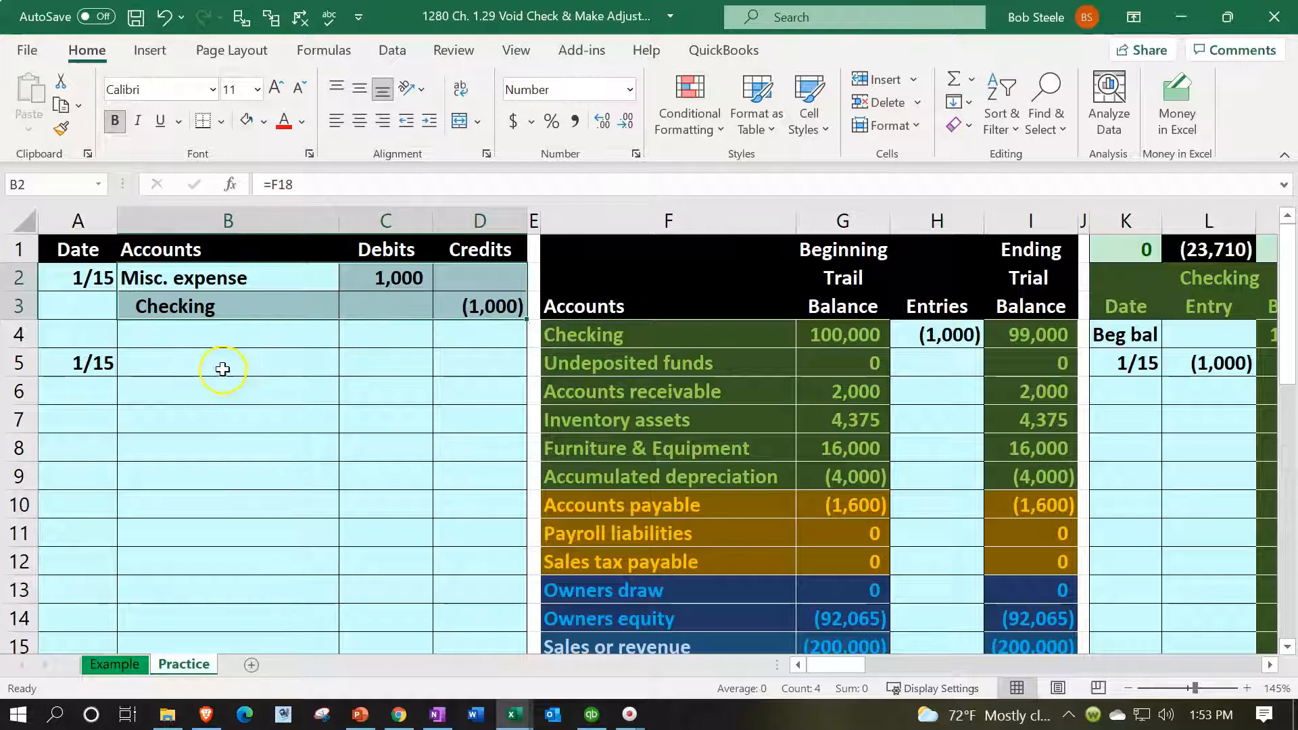
left_click(223, 368)
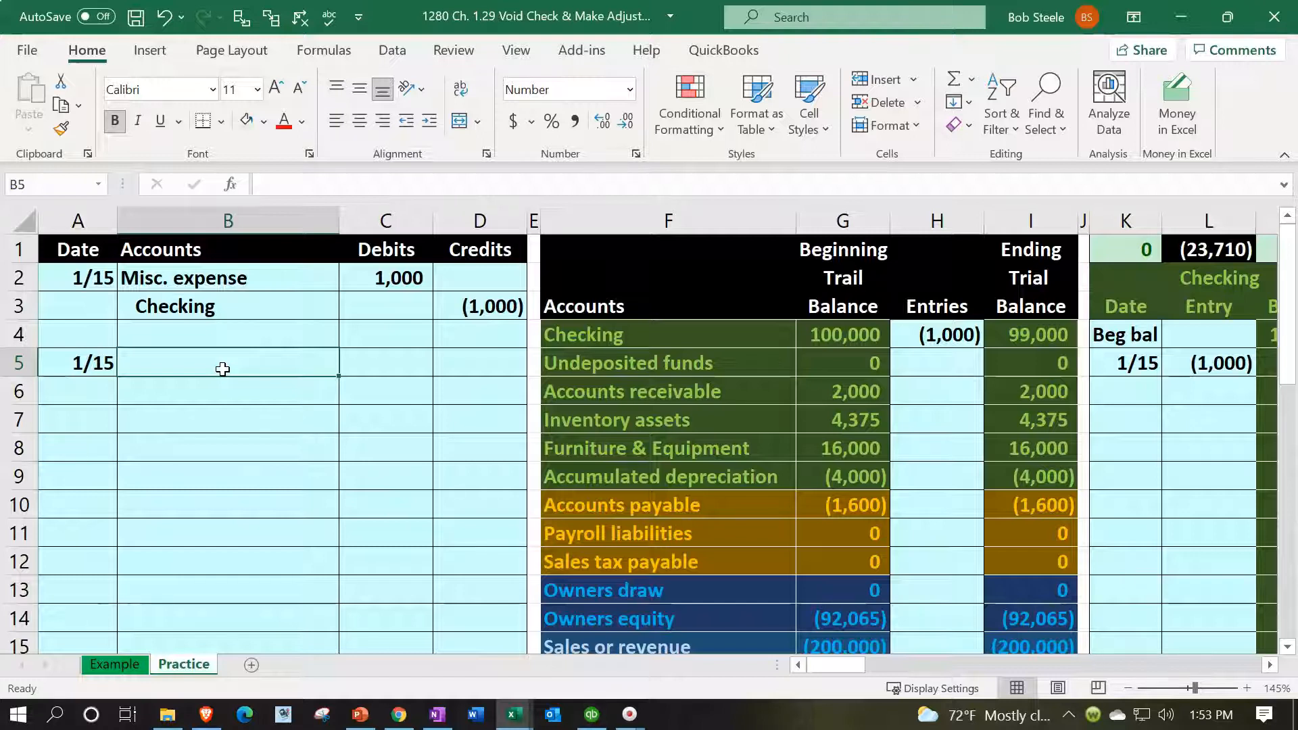
scroll(223, 368, "down", 8)
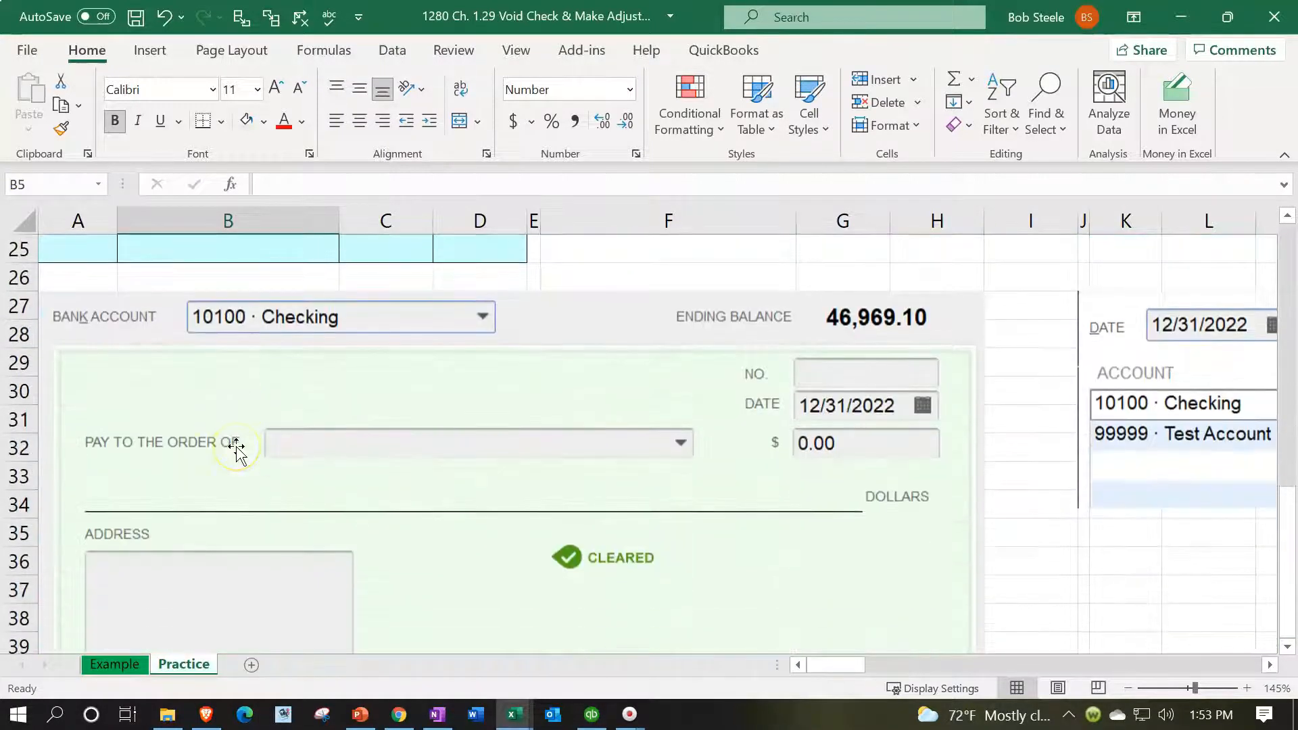
scroll(236, 448, "up", 6)
scroll(236, 449, "up", 2)
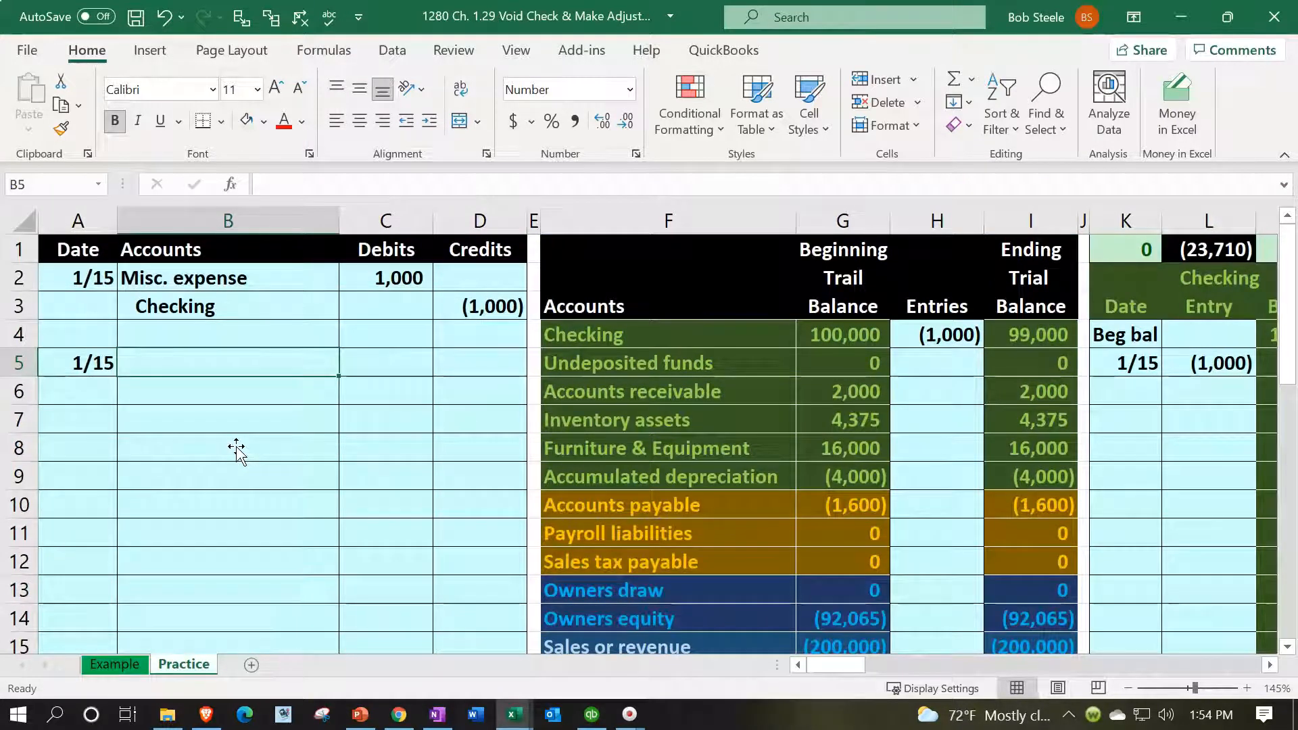
Link B5 of the second journal entry to the Checking account name in B3
type("=")
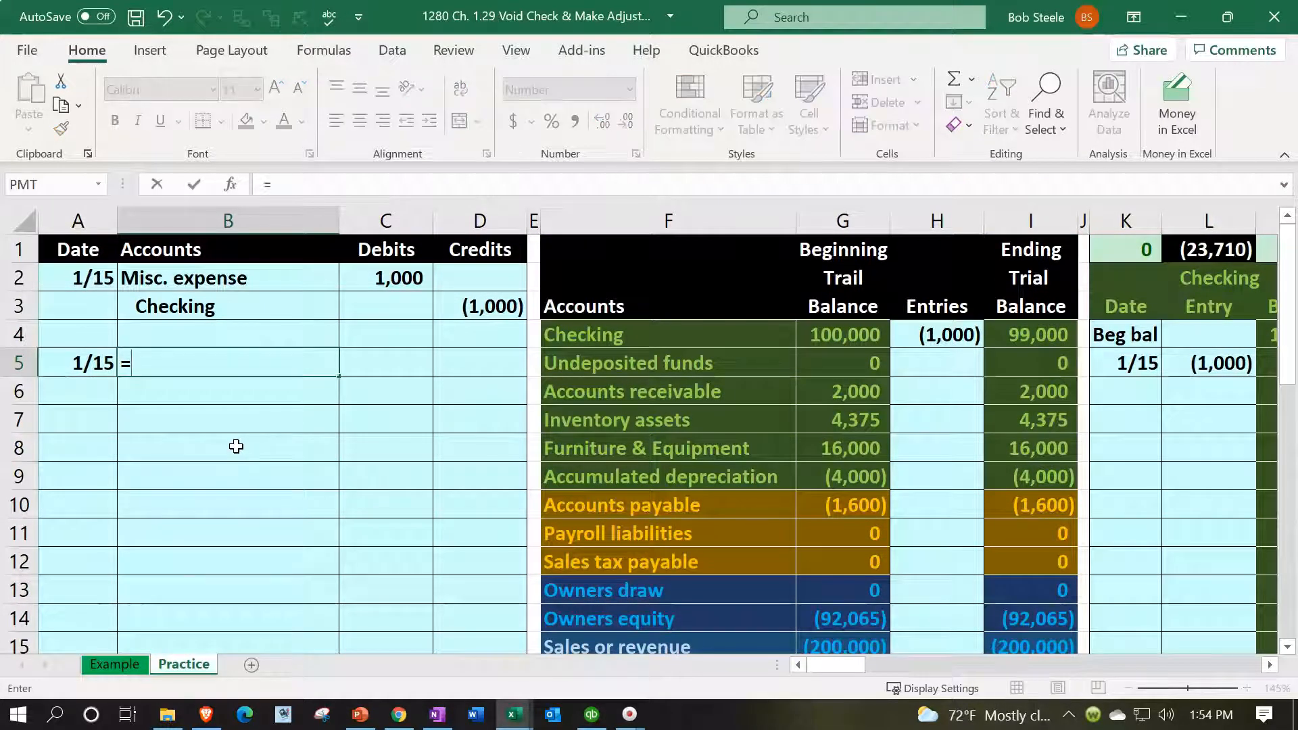
key("Up")
key("Up")
key("Tab")
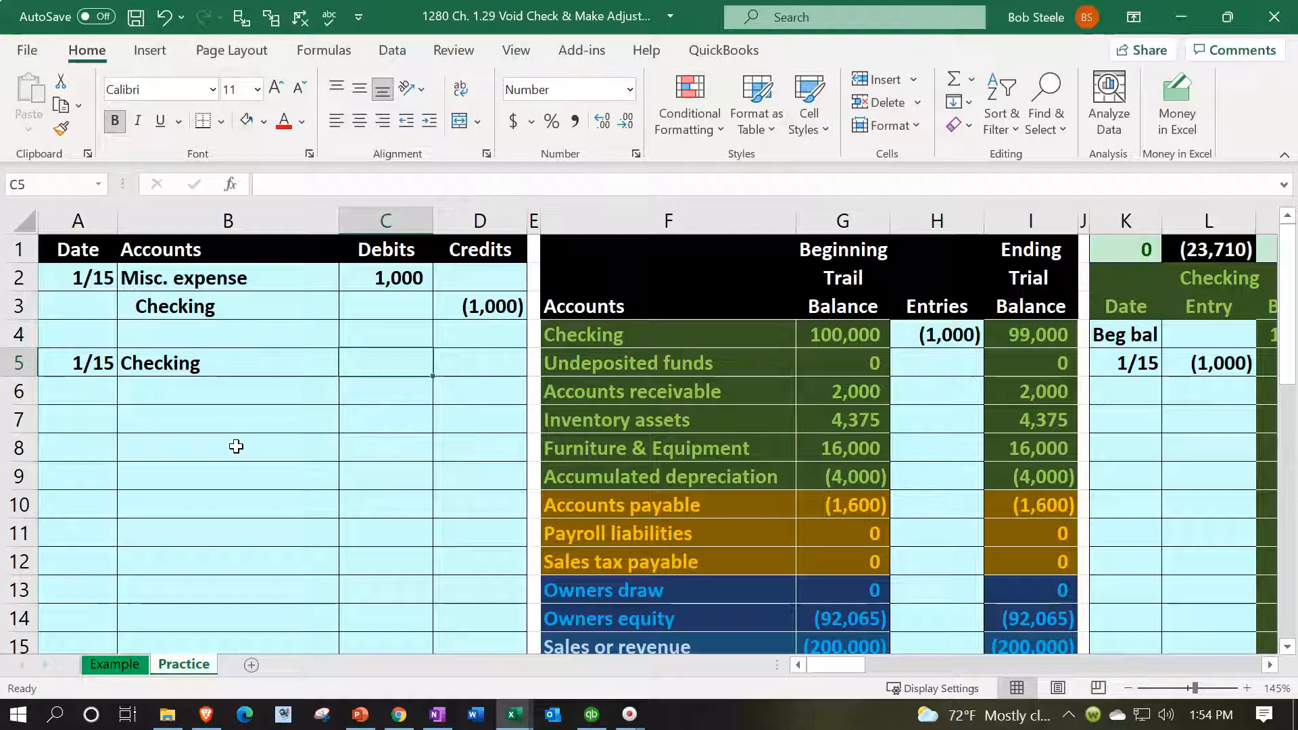
Link the Checking debit in C5 to the first entry's debit amount in C2
type("=")
key("Up")
key("Up")
key("Up")
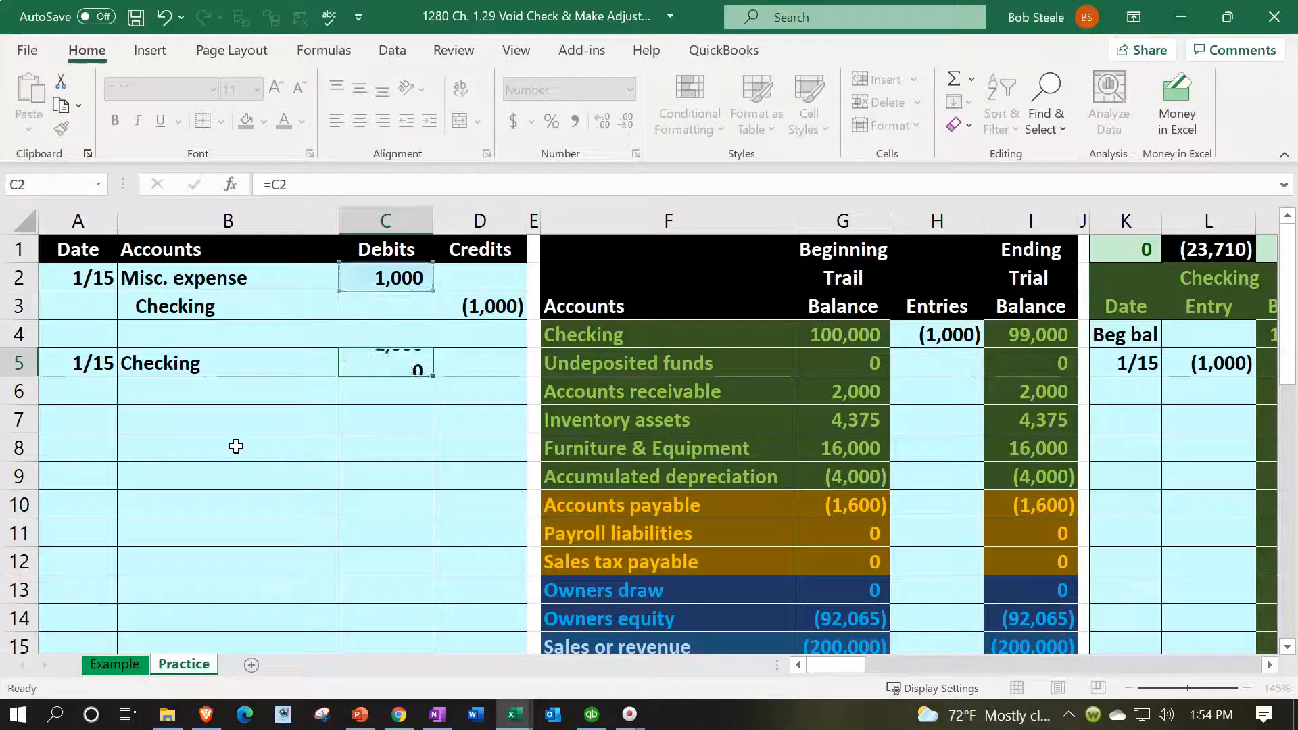
key("Return")
Link the credit account in B6 to the Misc. expense name in B2
type("=")
key("Up")
key("Up")
key("Up")
key("Up")
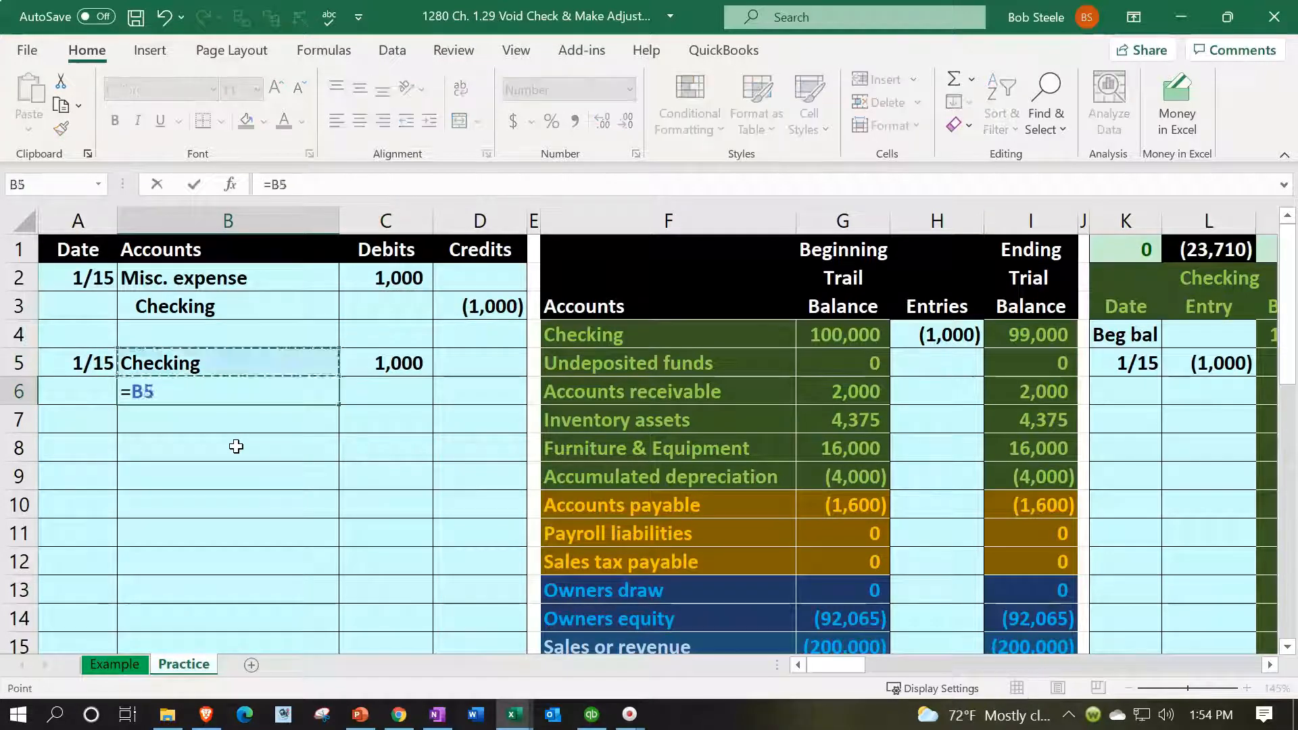
key("Tab")
key("Tab")
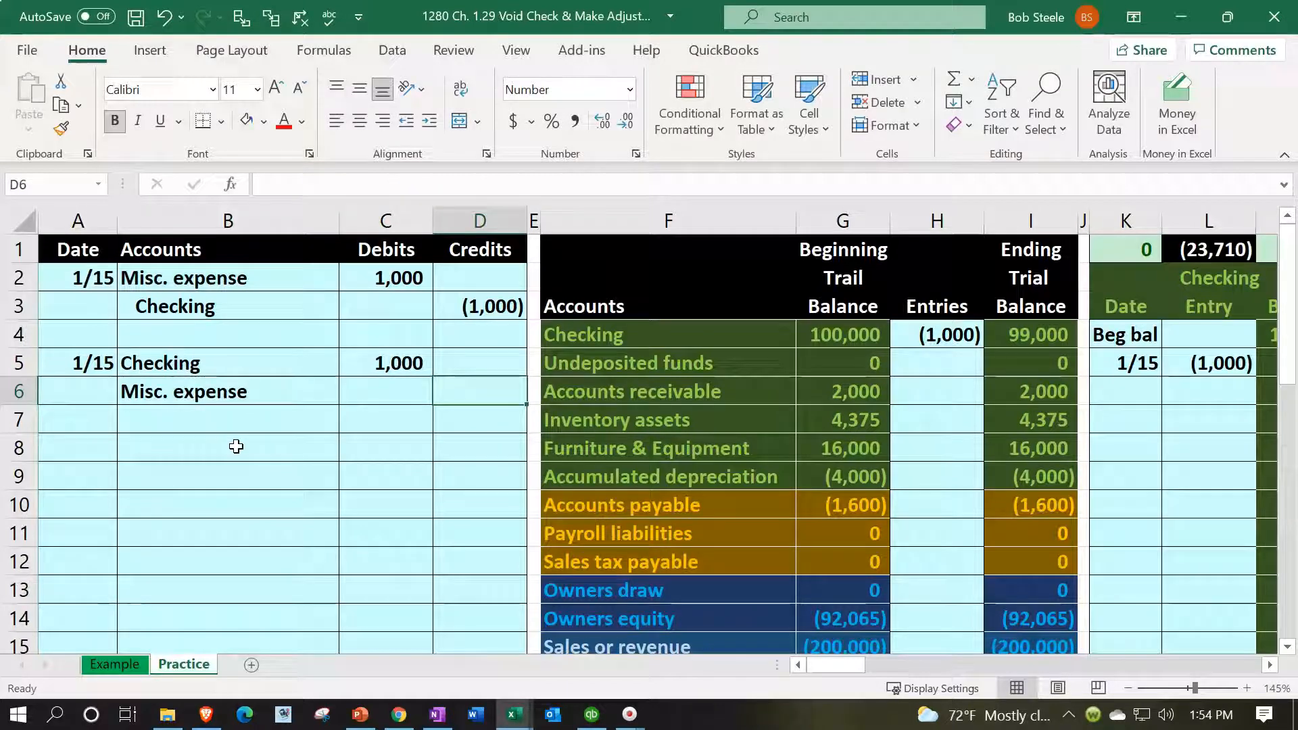
Enter the Misc. expense credit in D6 as the negative of the debit, using =-C5
type("=-")
key("Up")
key("Left")
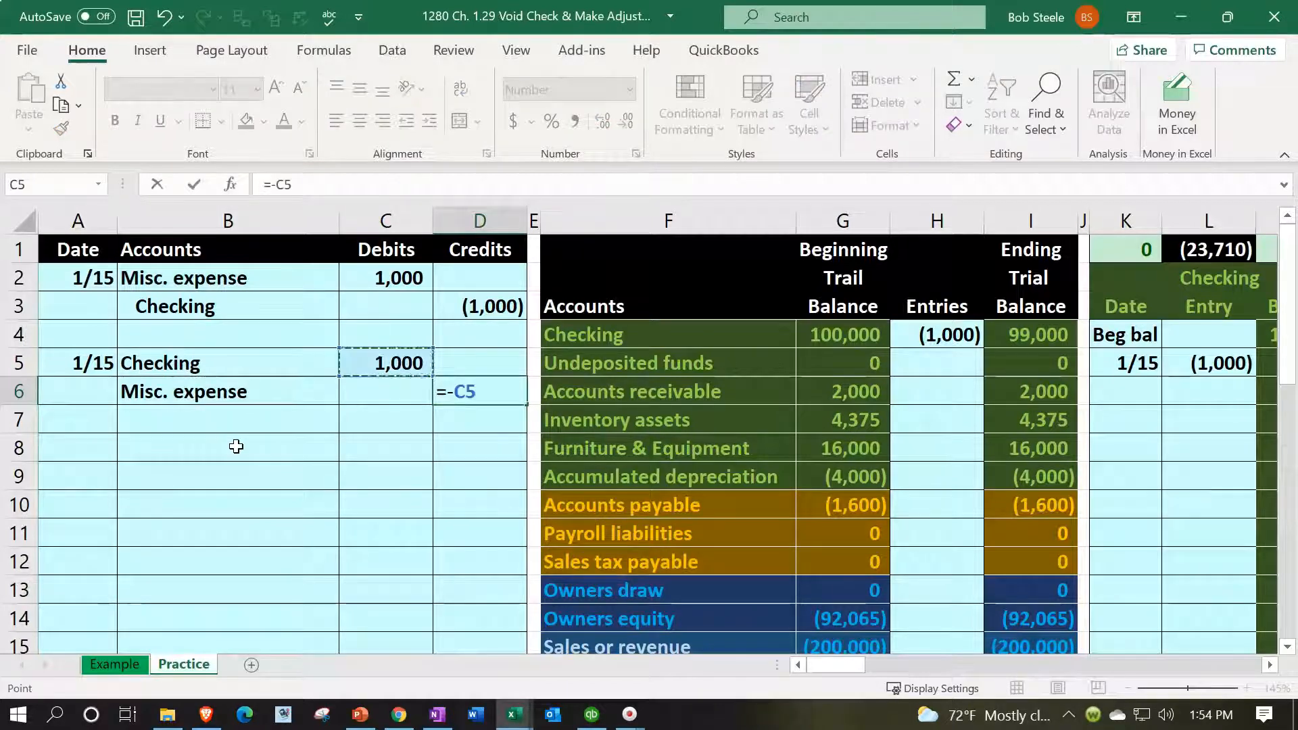
key("Return")
Indent the Misc. expense account name in B6 by one level
left_click(232, 391)
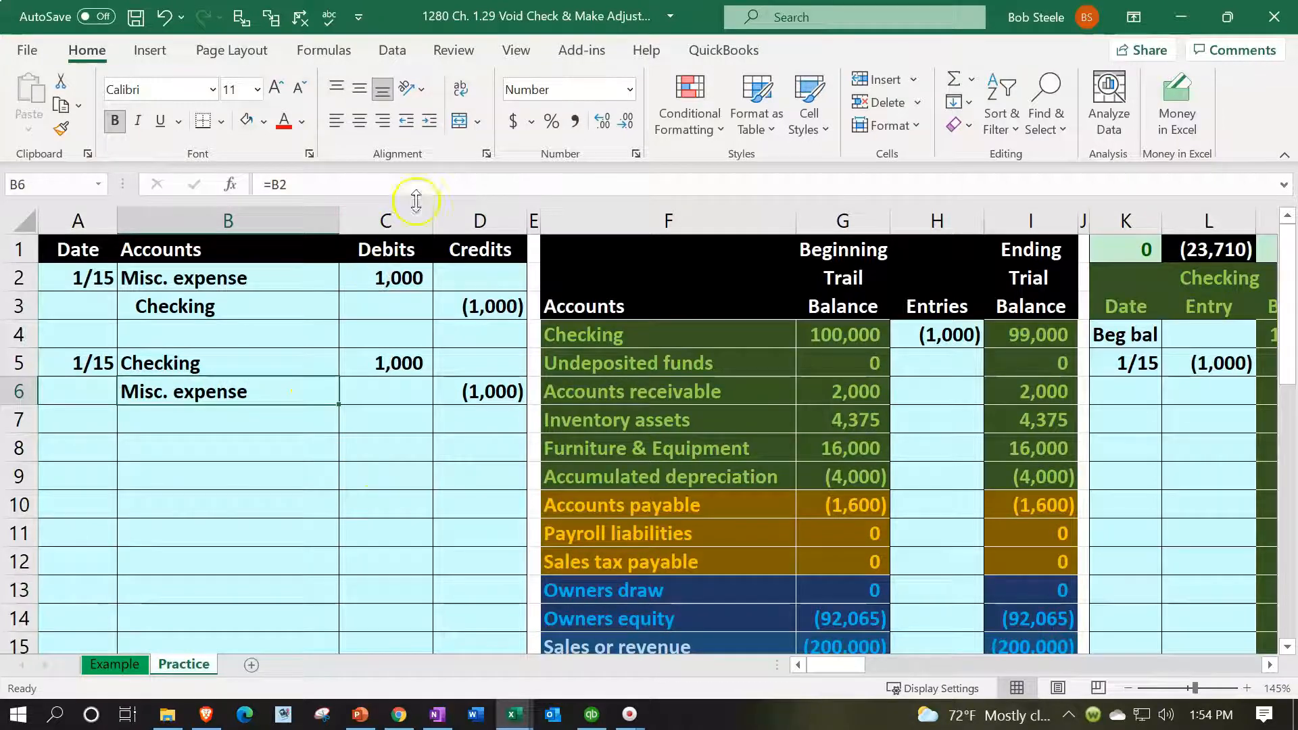
left_click(430, 120)
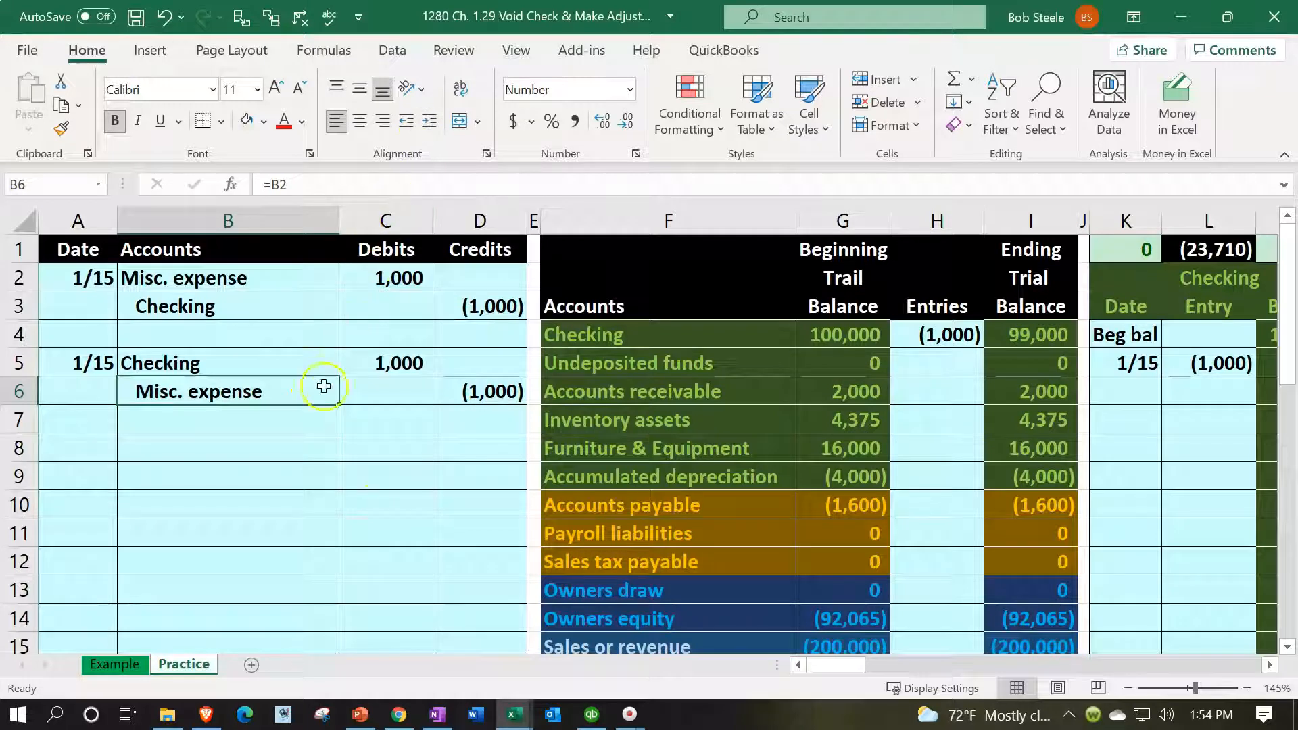
left_click(312, 368)
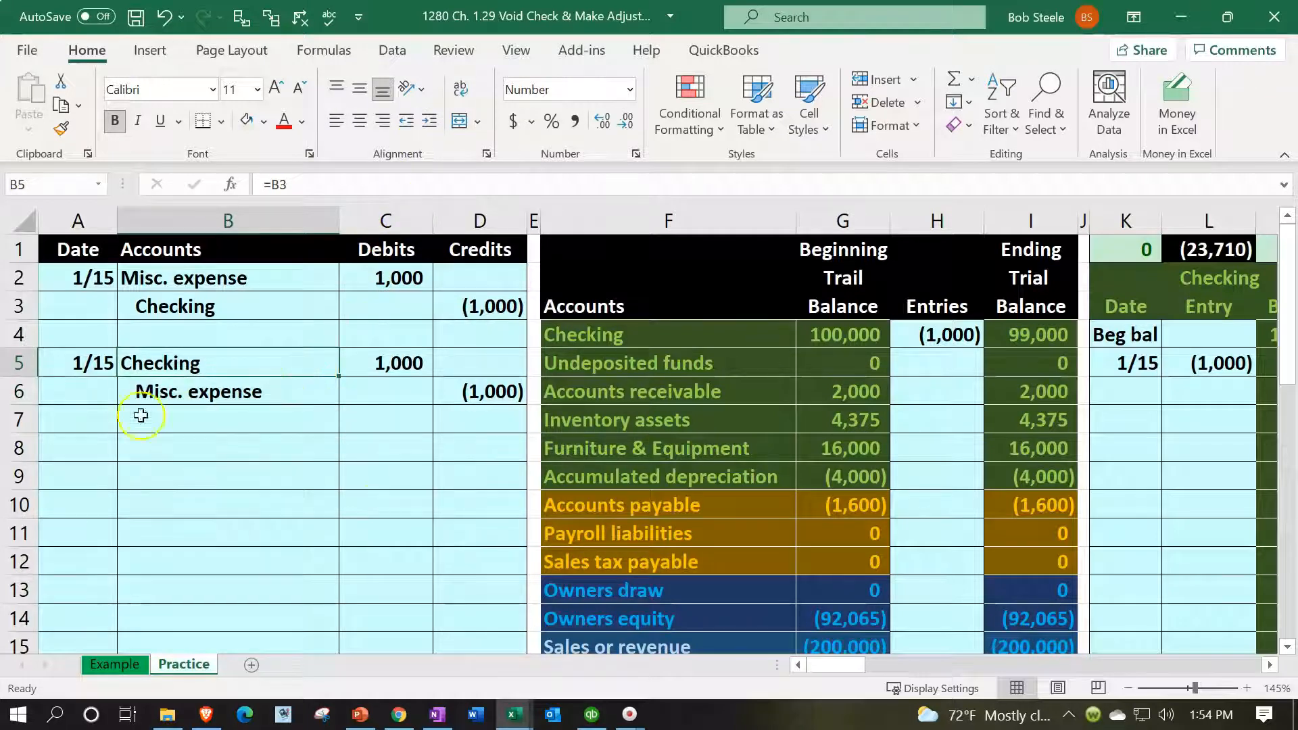
Label the reversing journal entry as Void in A6, below its date
left_click(92, 392)
type("v")
key("BackSpace")
type("Void")
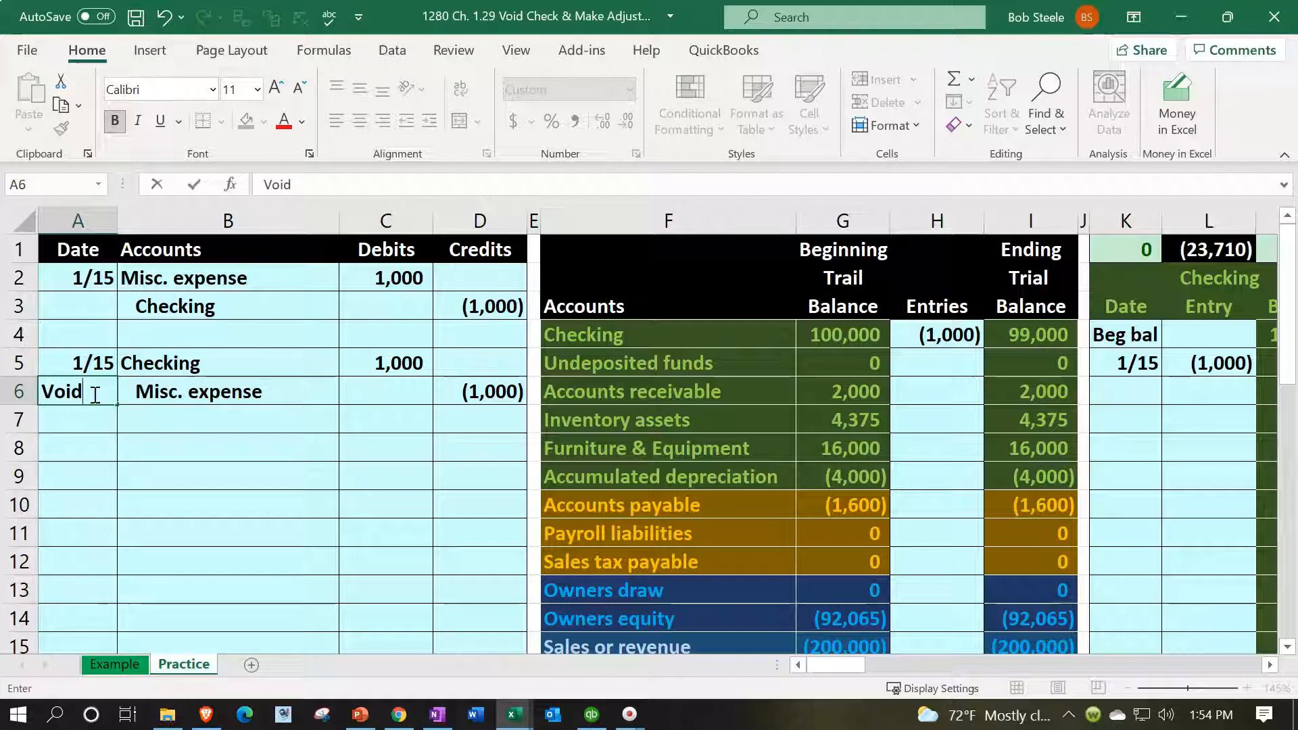
key("Tab")
key("Down")
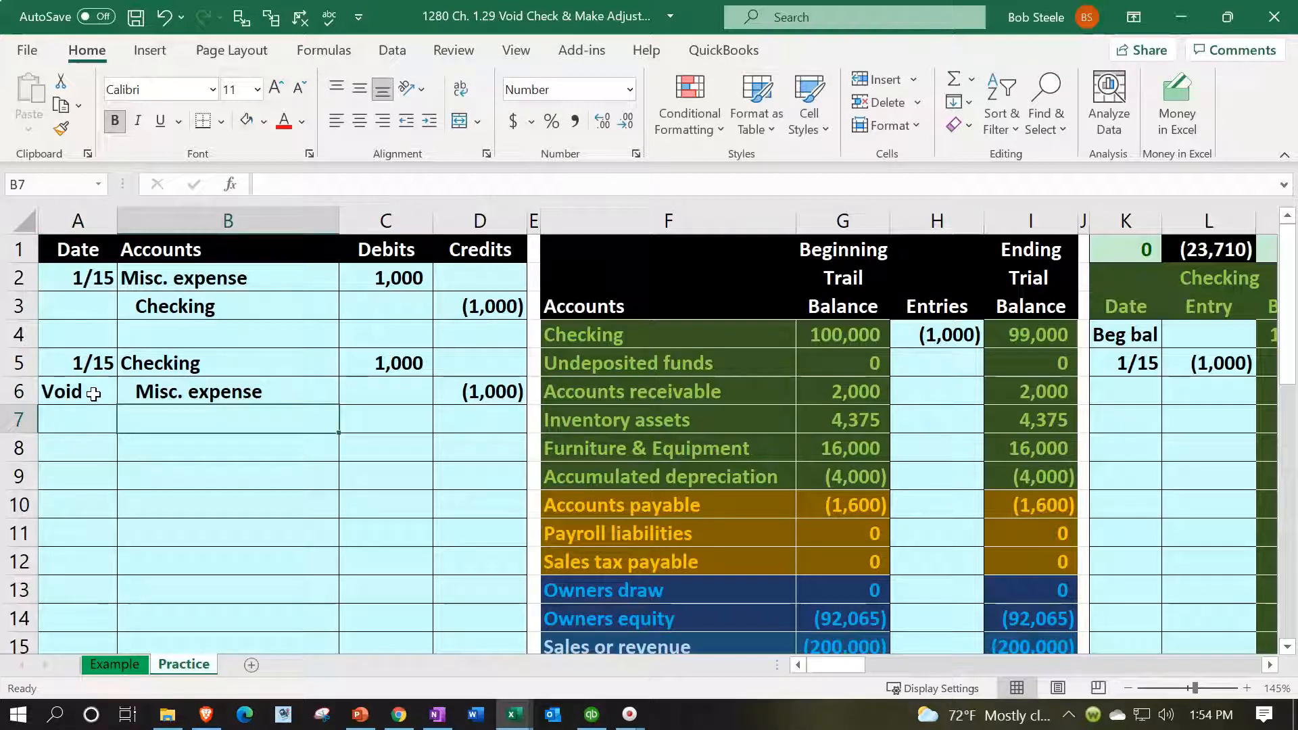
Post the reversing debit to Checking in the trial balance by extending the H4 formula to =D3+C5
left_click_drag(174, 370, 367, 357)
left_click(969, 333)
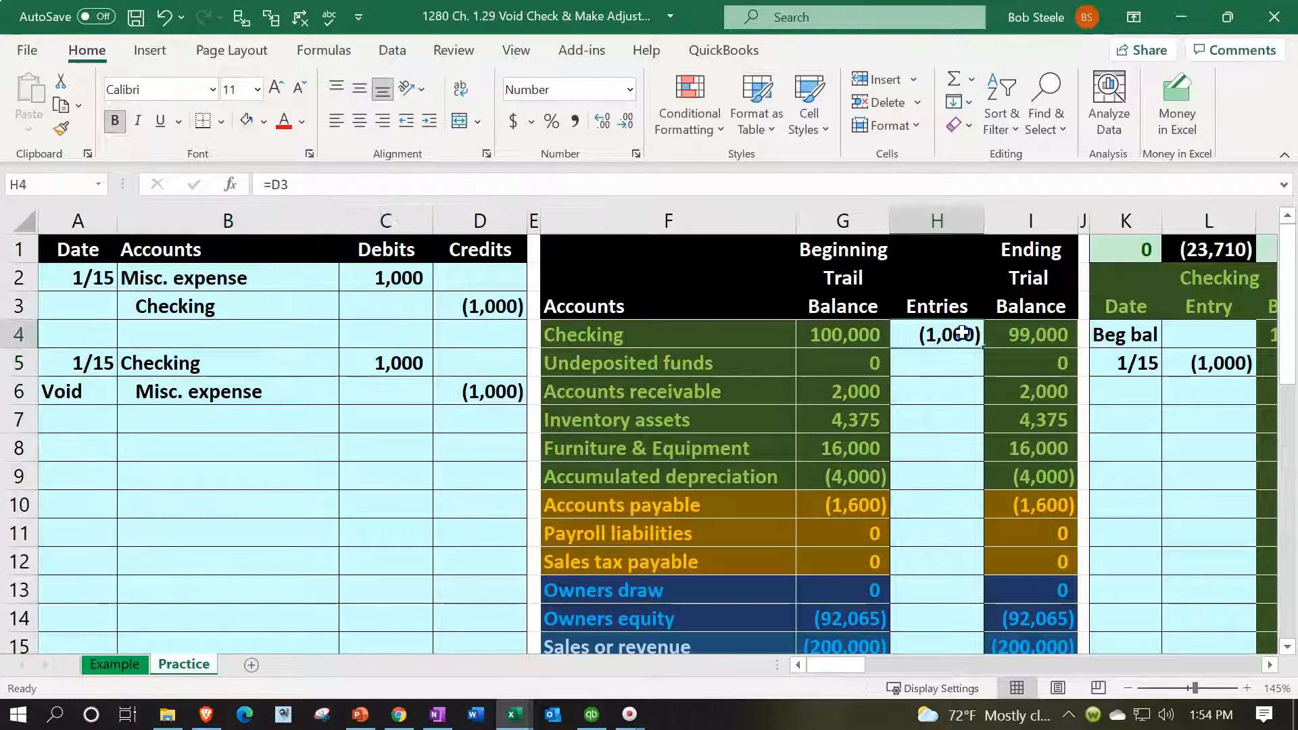
double_click(971, 333)
type("+")
left_click(371, 364)
key("Return")
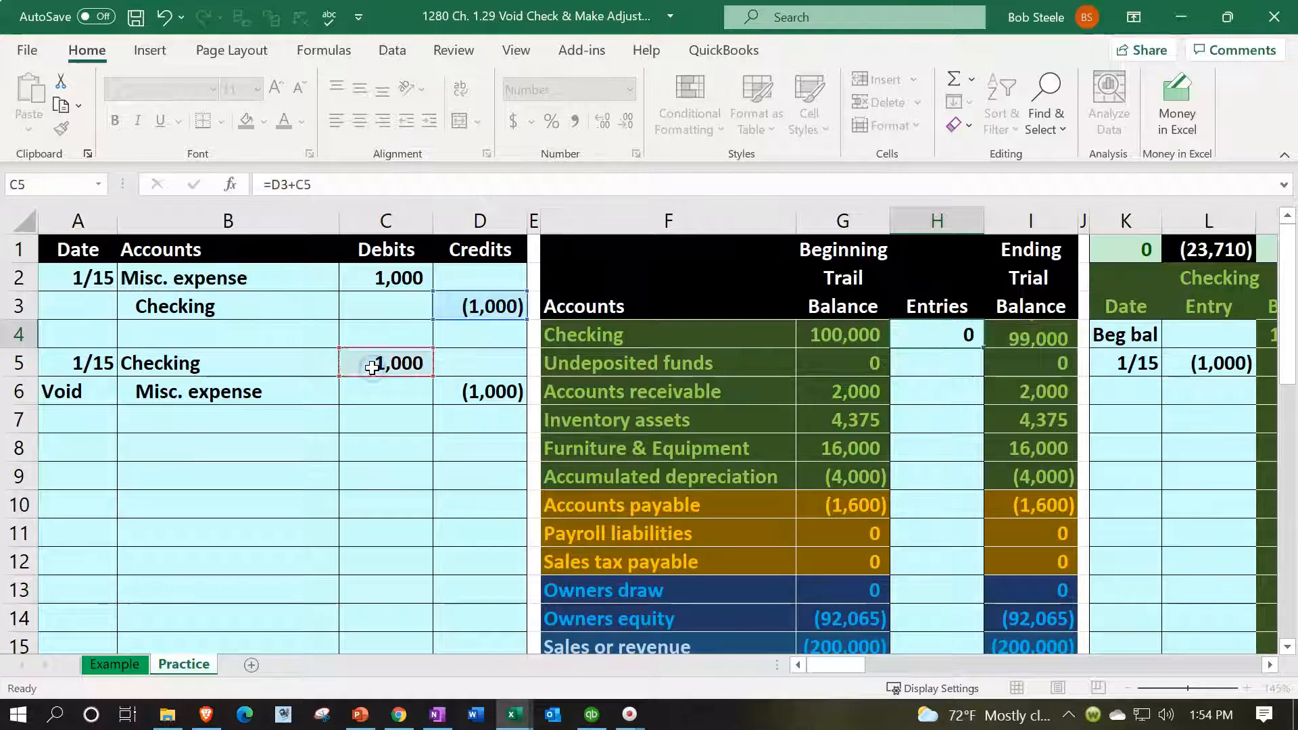
key("Up")
key("Right")
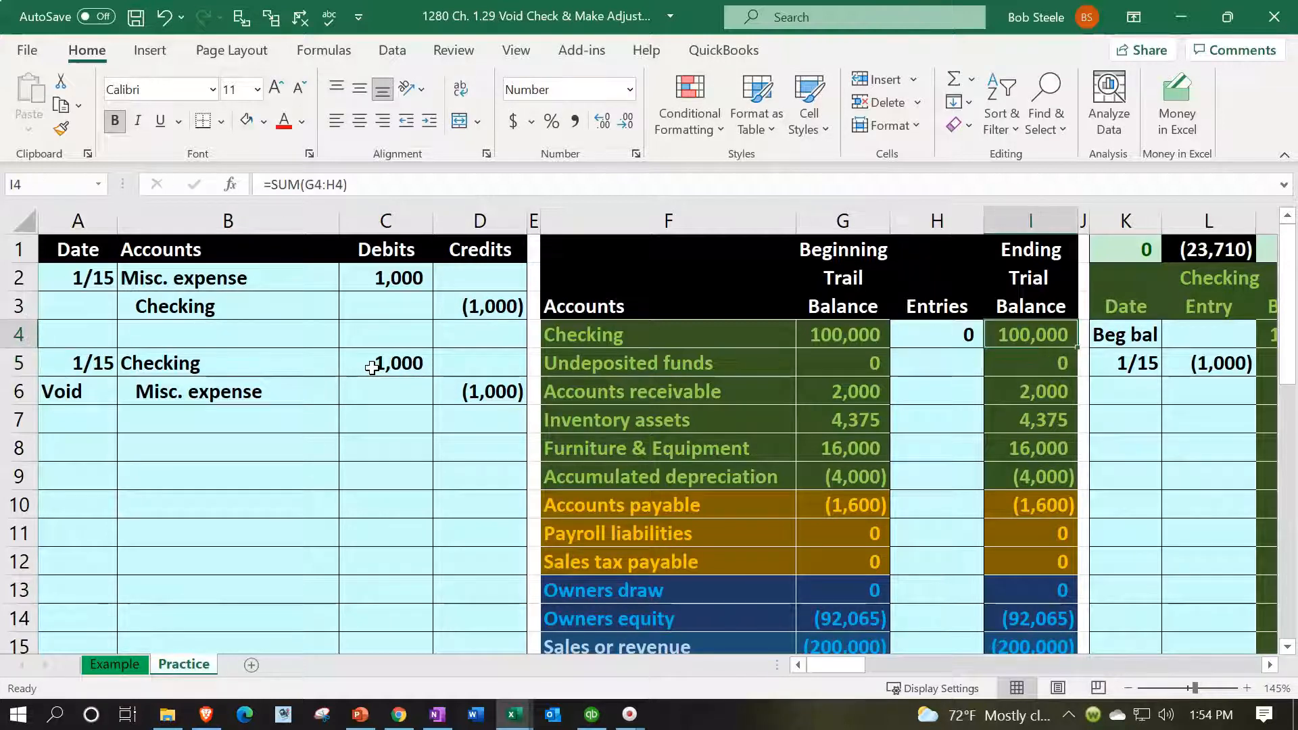
Post the reversing credit to Misc. expense in the trial balance by extending the H18 formula to =C2+D6
key("Down")
key("Down")
key("Down")
key("Down")
key("Down")
key("Down")
key("Down")
key("Down")
key("Down")
key("Down")
key("Down")
key("Down")
key("Down")
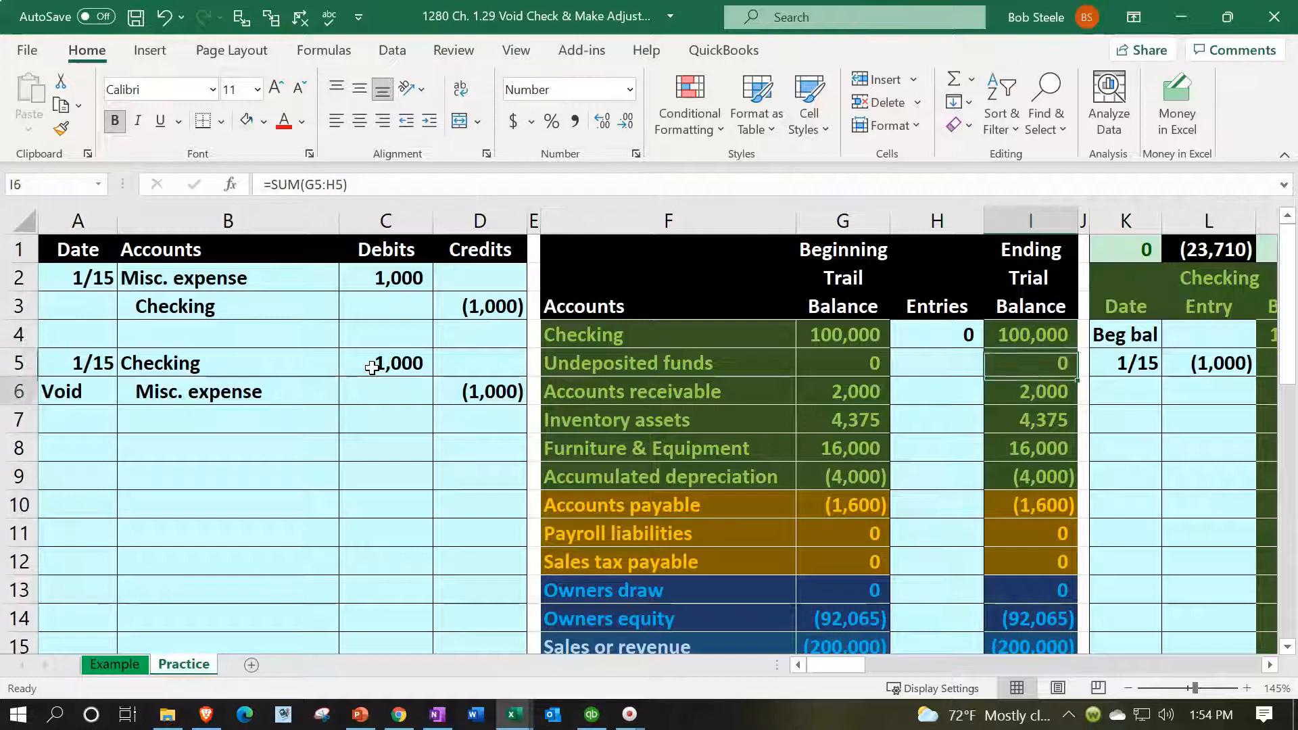
key("Down")
key("Down")
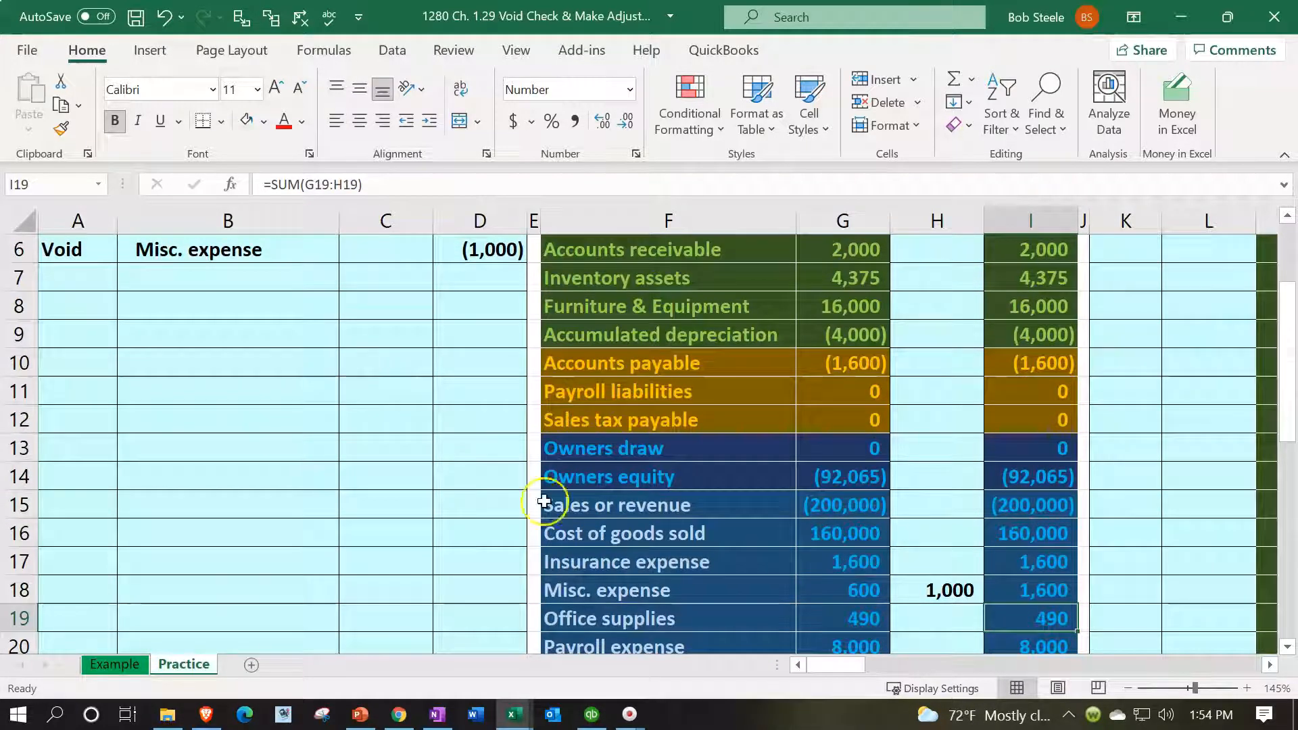
double_click(945, 585)
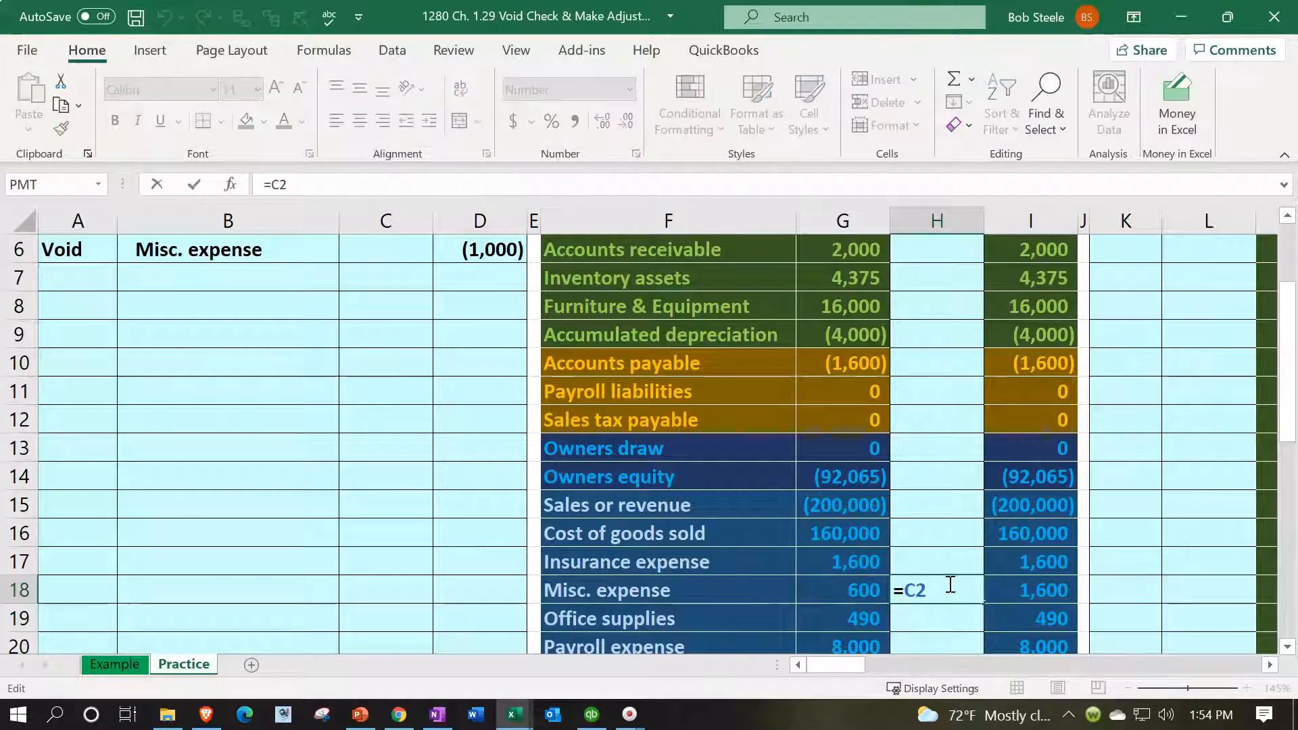
type("+")
scroll(947, 581, "up", 1)
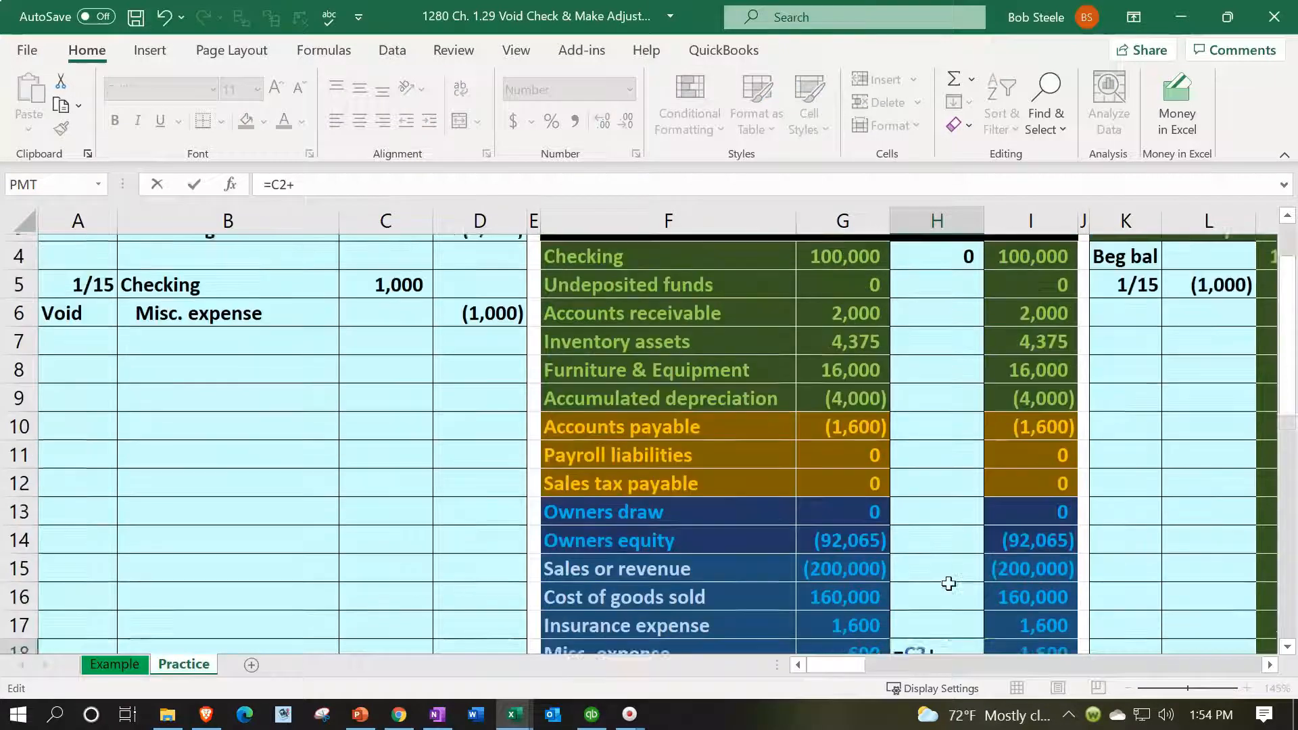
left_click(512, 337)
key("Return")
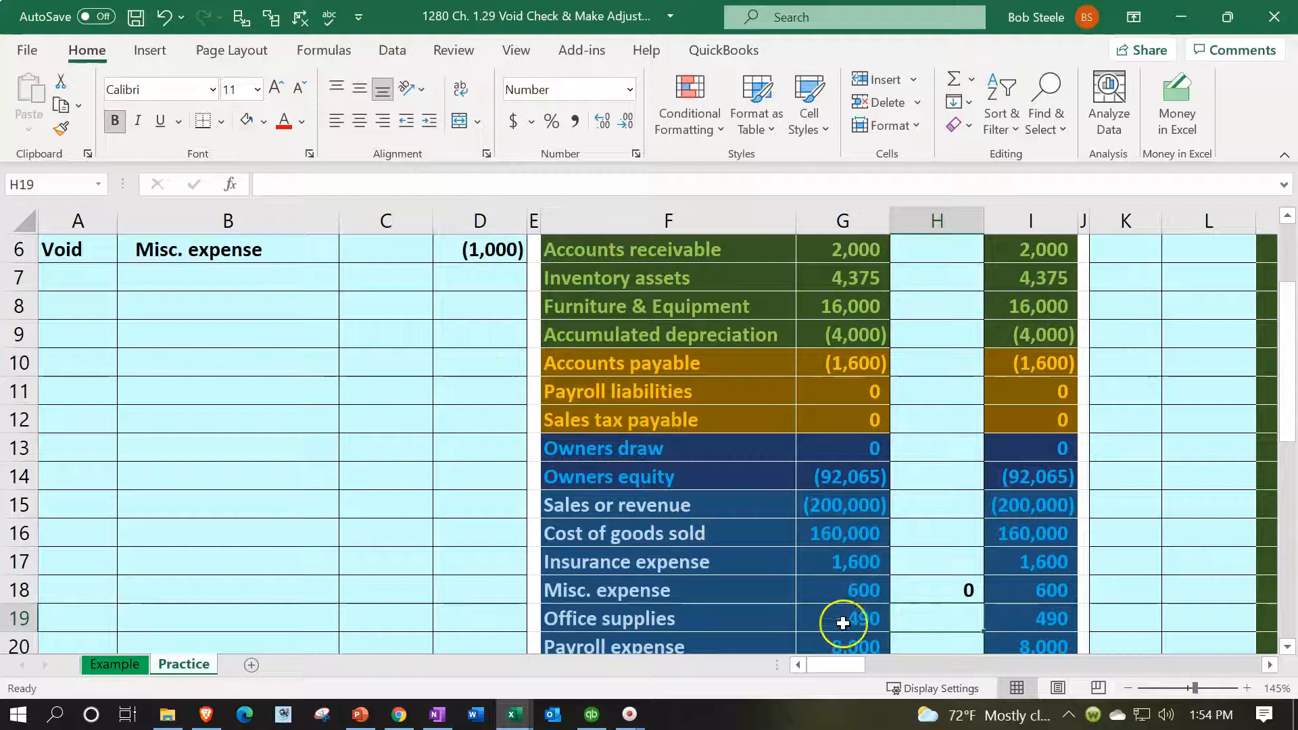
left_click(845, 592)
key("Right")
key("Right")
key("Right")
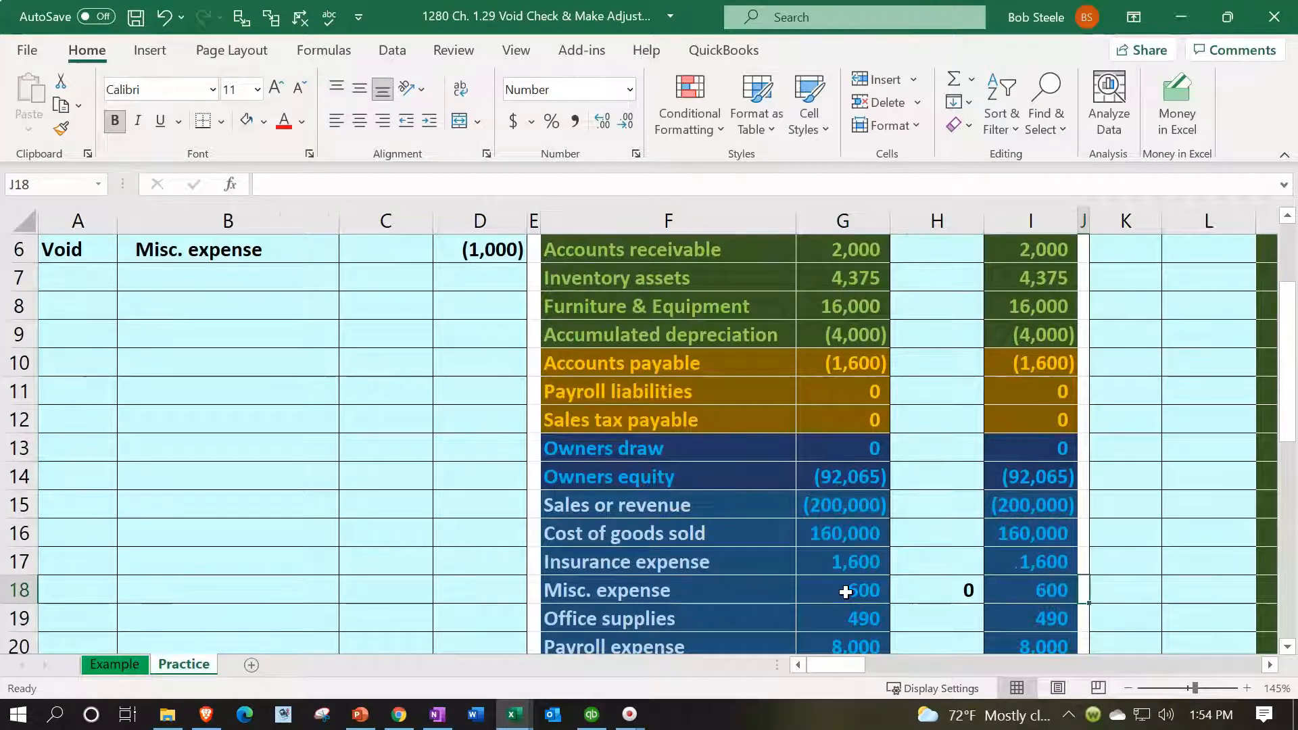
Enter the date 1/15 in K6 for the second Checking general ledger entry
scroll(845, 592, "up", 2)
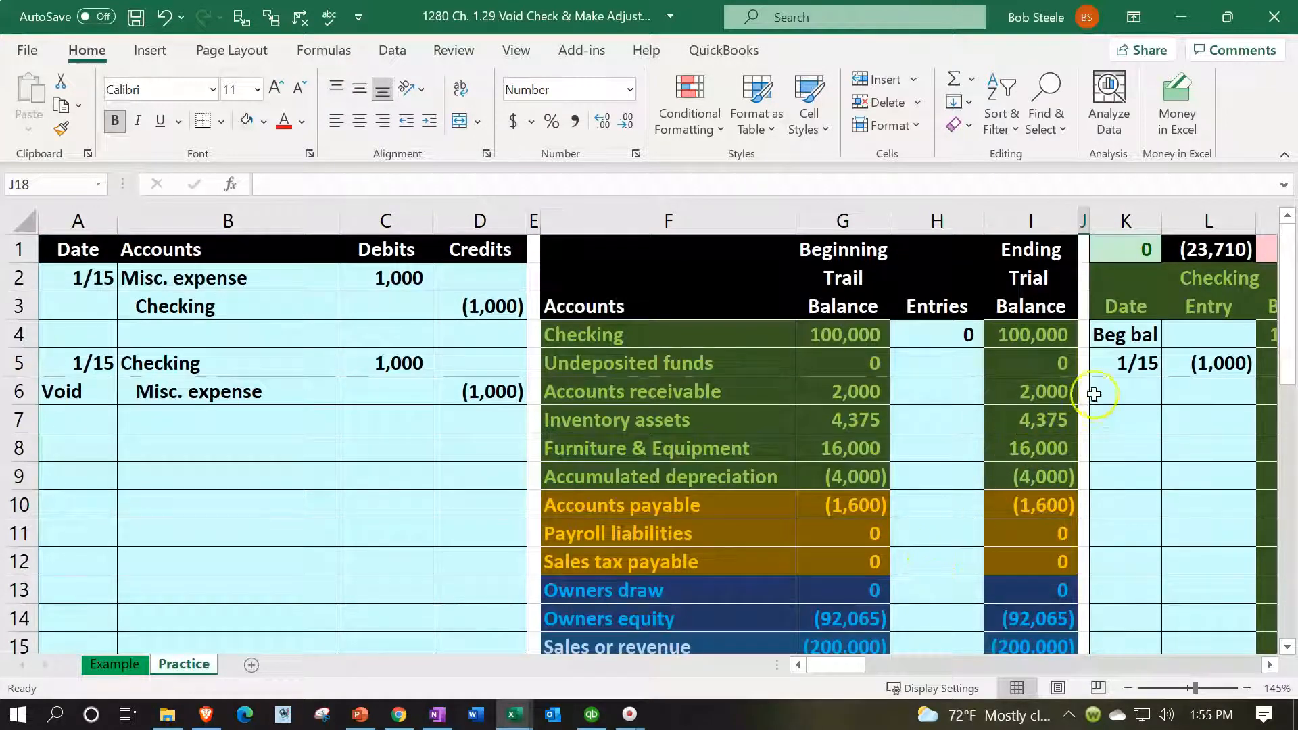
left_click(1101, 393)
scroll(1102, 392, "right", 1)
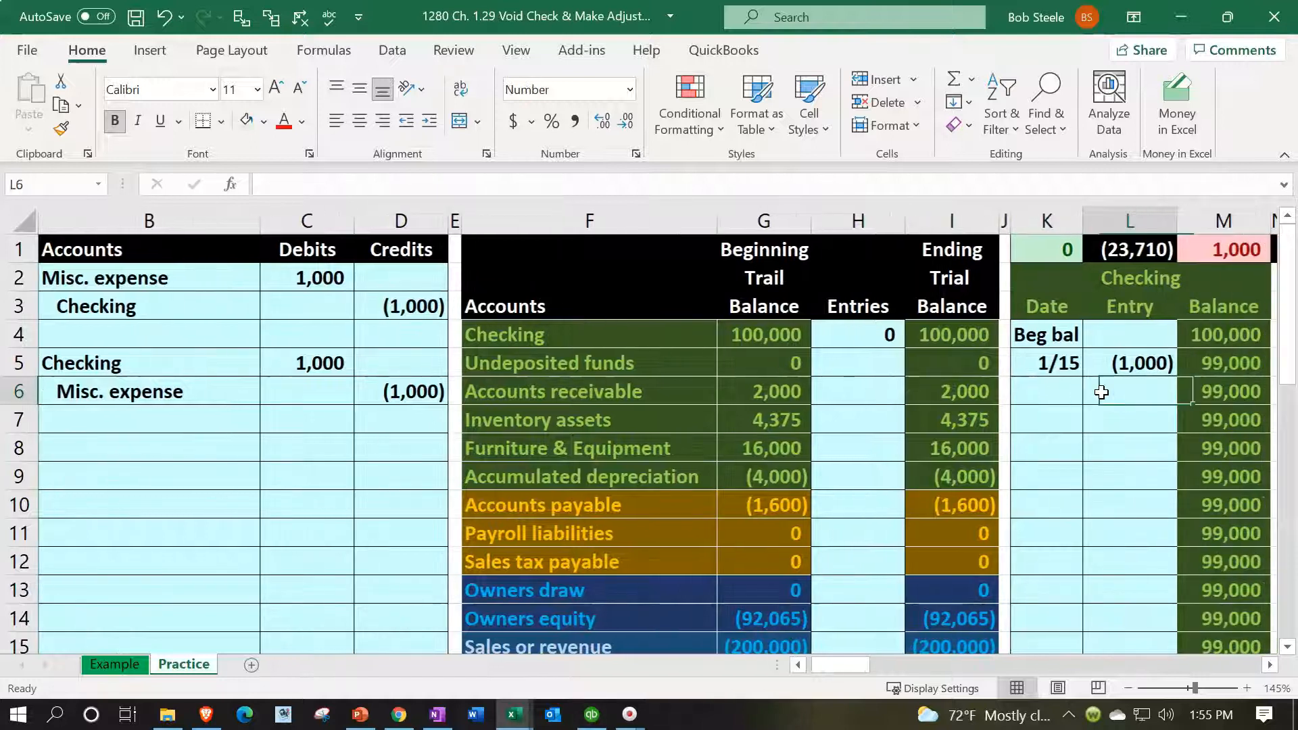
type("1/15")
key("Return")
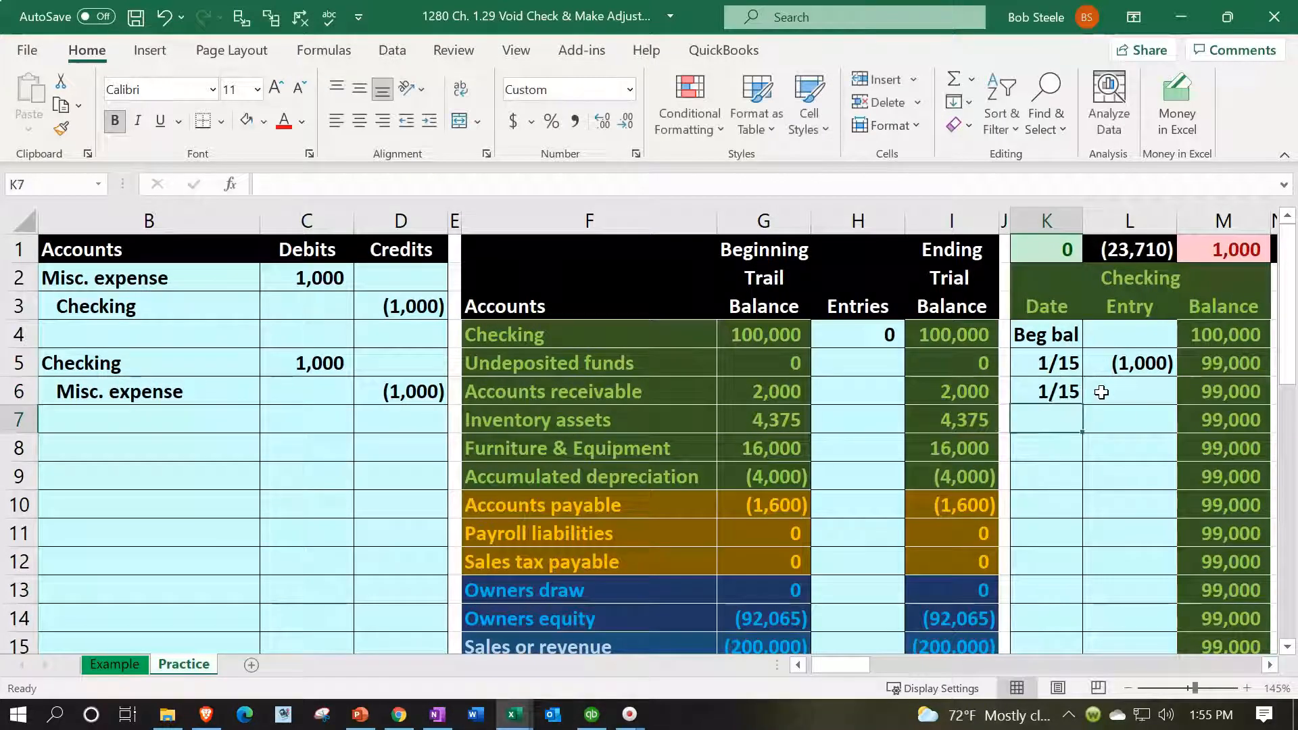
Link the Checking ledger entry in L6 to the reversing journal entry's debit in C5
left_click(1102, 393)
type("=")
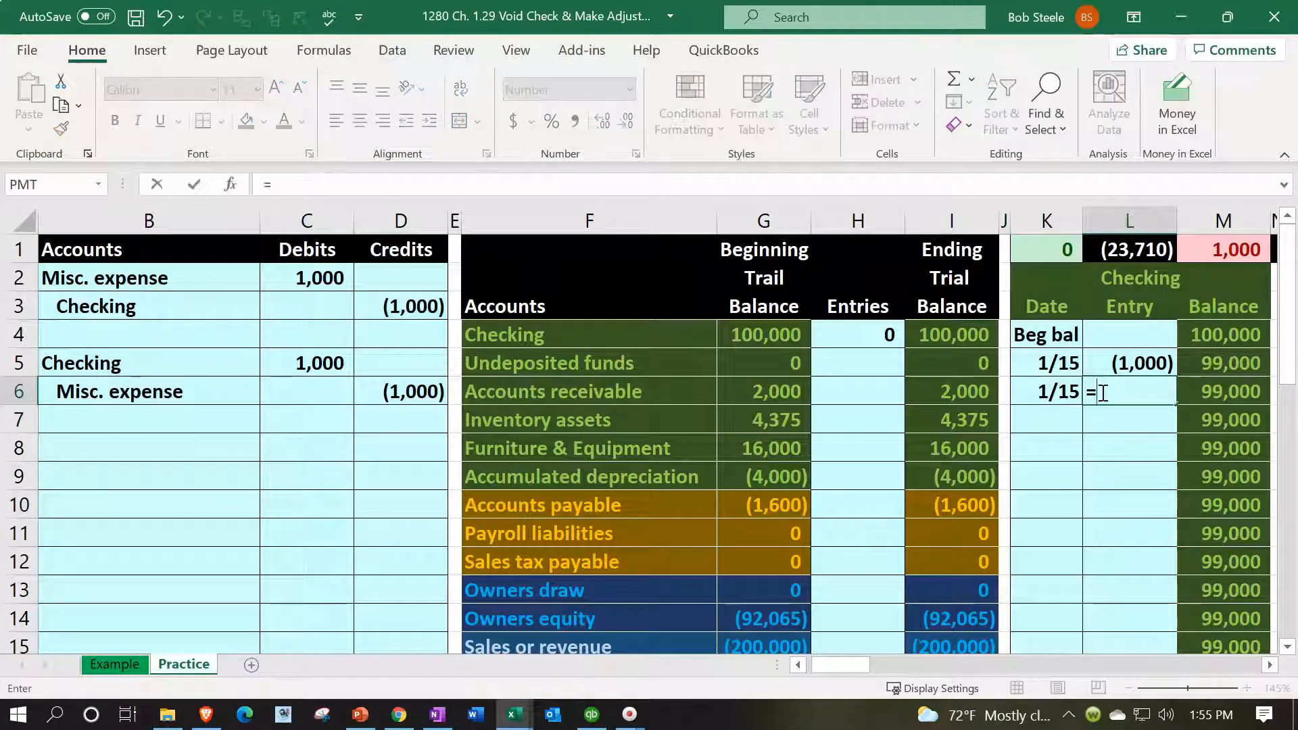
key("Left")
key("Left")
key("Left")
key("Left")
key("Left")
key("Left")
key("Left")
key("Left")
key("Left")
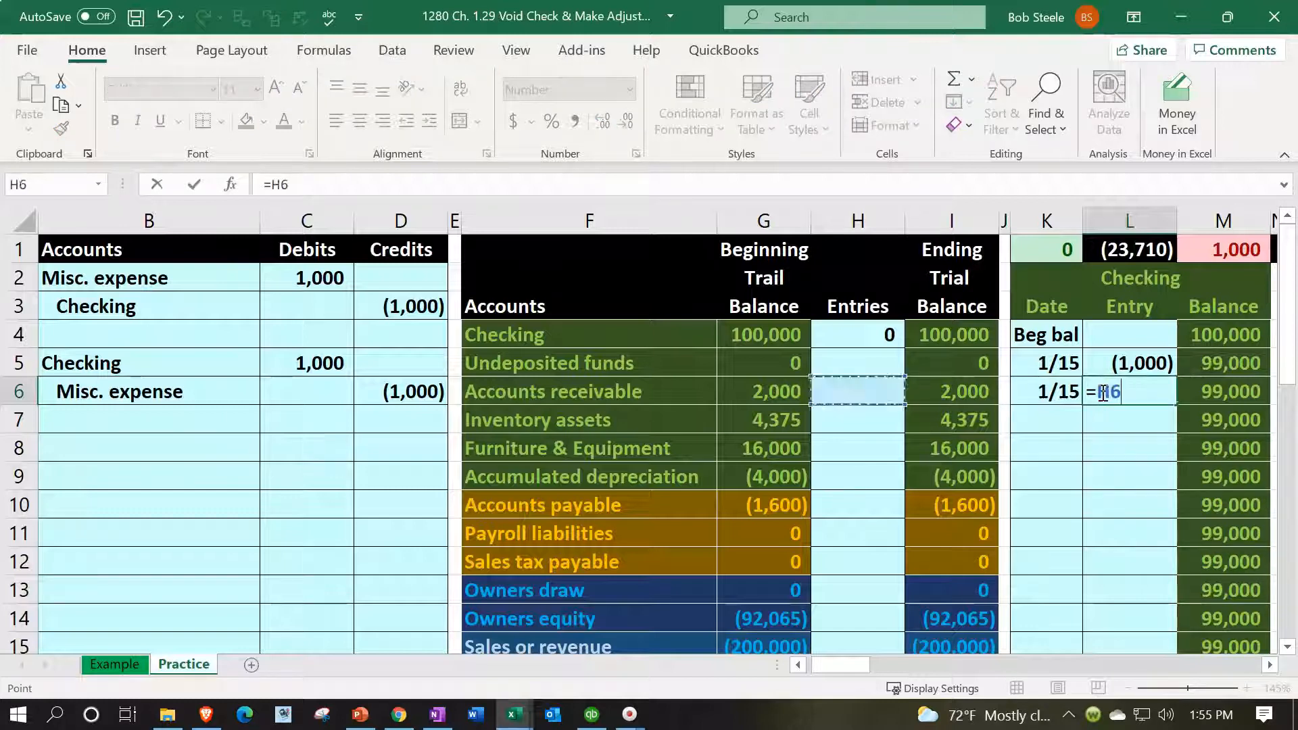
key("Up")
key("Return")
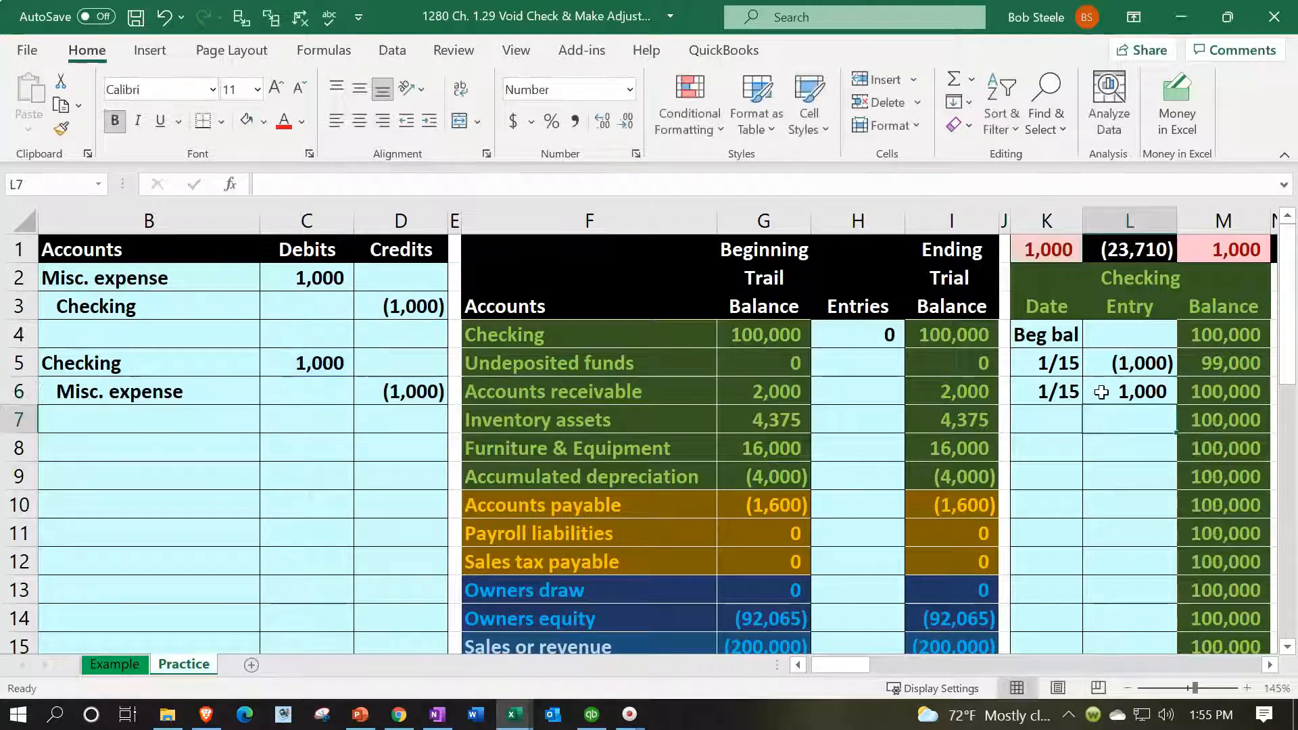
Review the Checking ledger's entries and running balance, and examine the voided check and journal entry images below the worksheet tables
key("Right")
key("Up")
key("Up")
key("Up")
key("Down")
key("Down")
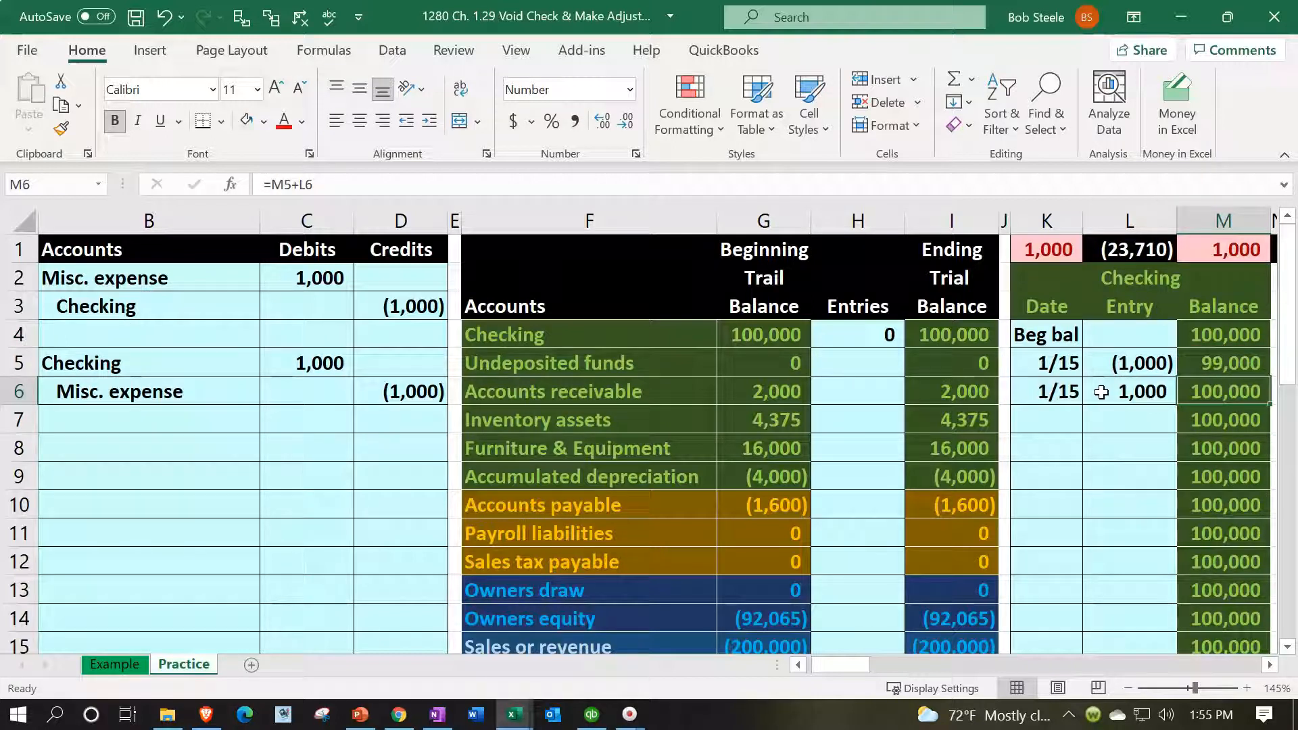
key("Left")
key("Up")
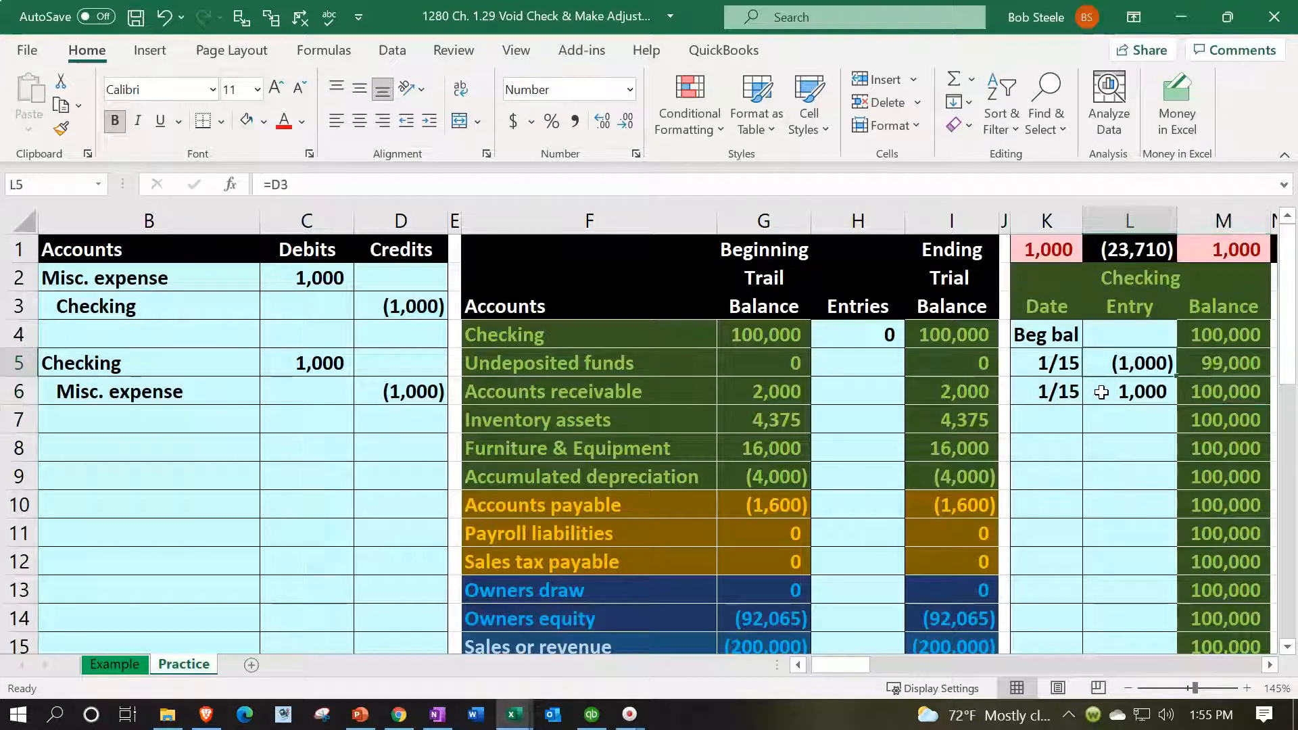
key("Down")
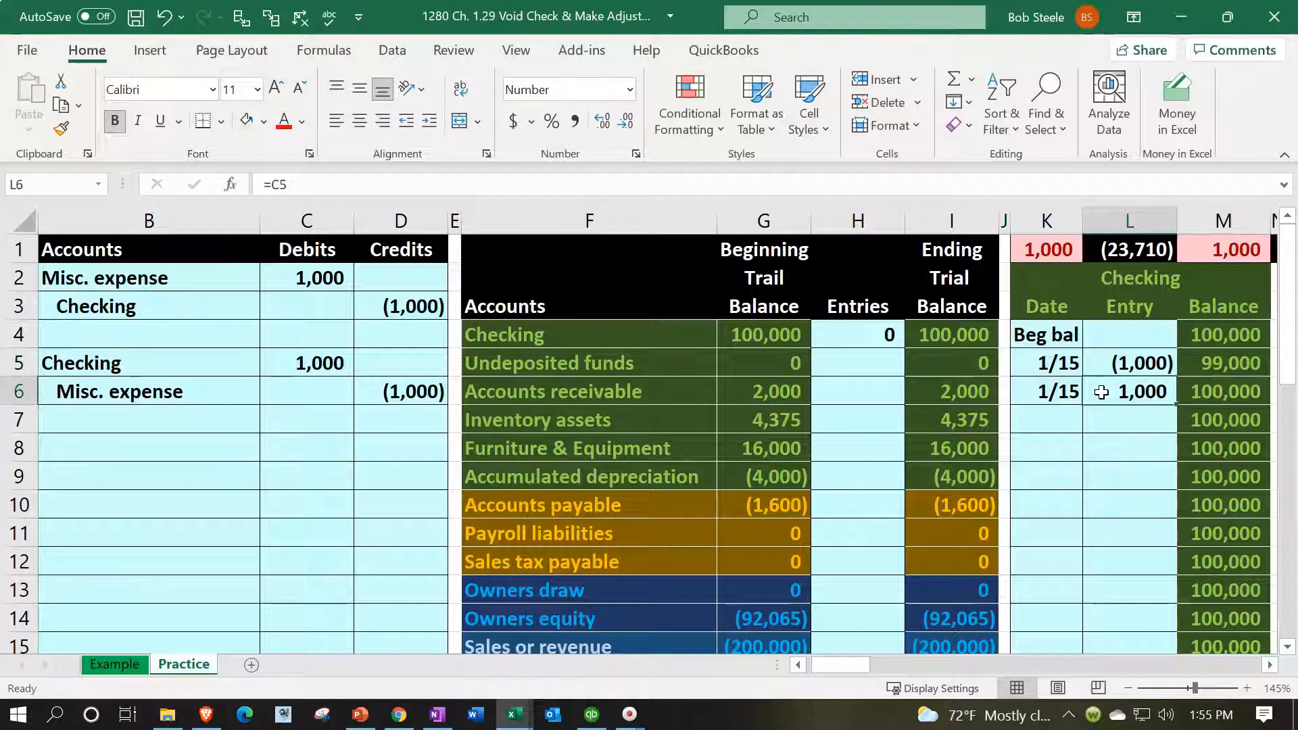
scroll(530, 579, "down", 6)
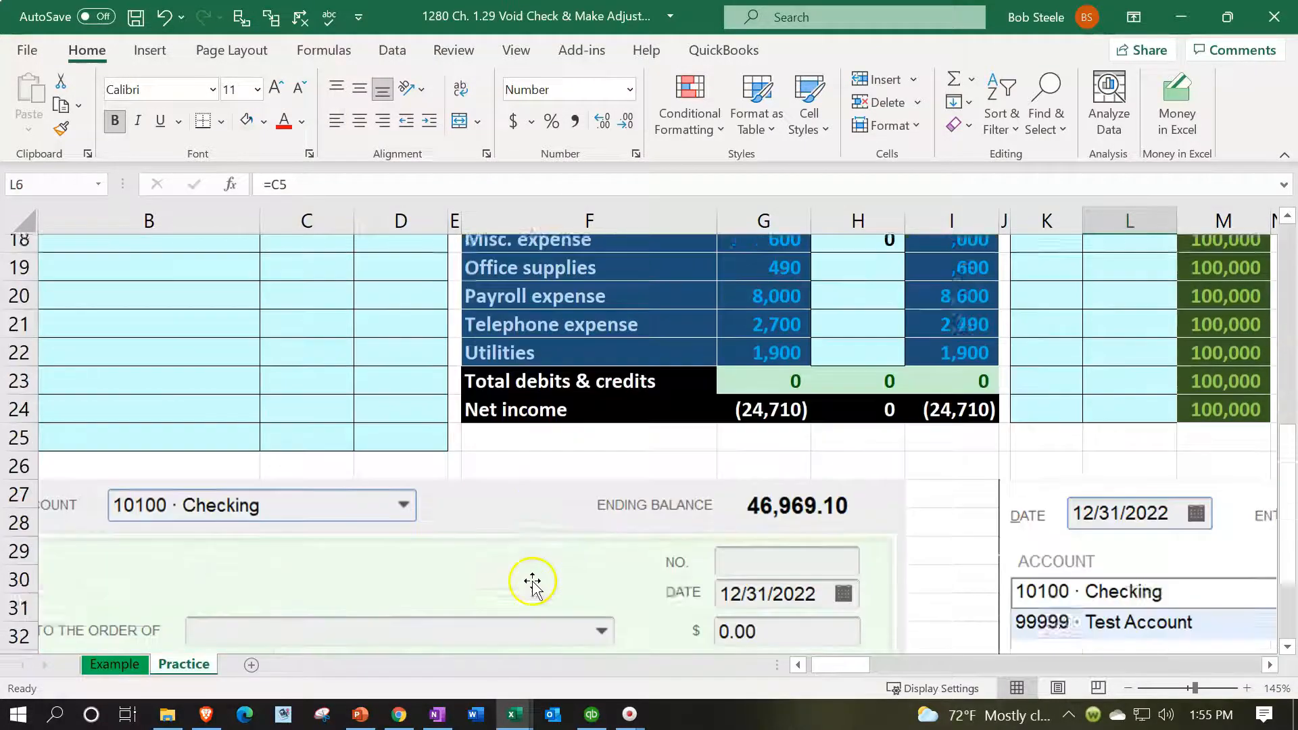
scroll(532, 582, "down", 3)
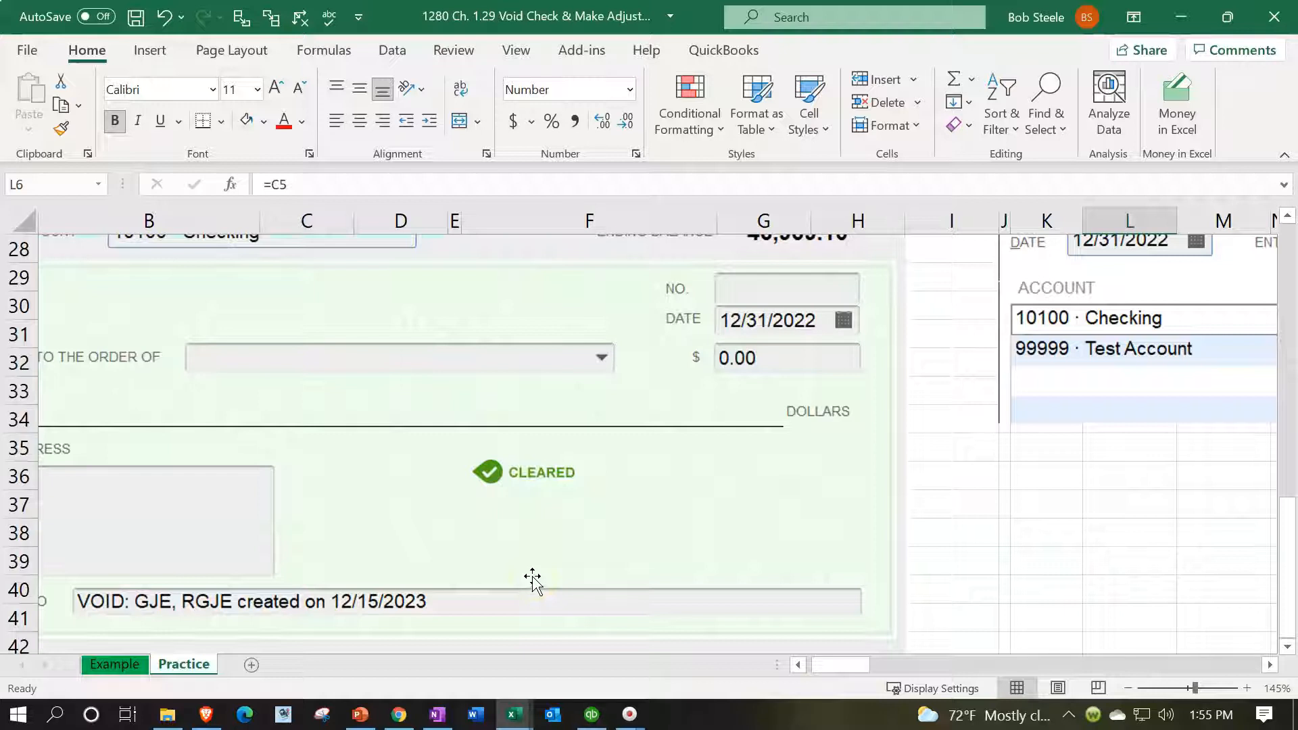
scroll(532, 579, "up", 9)
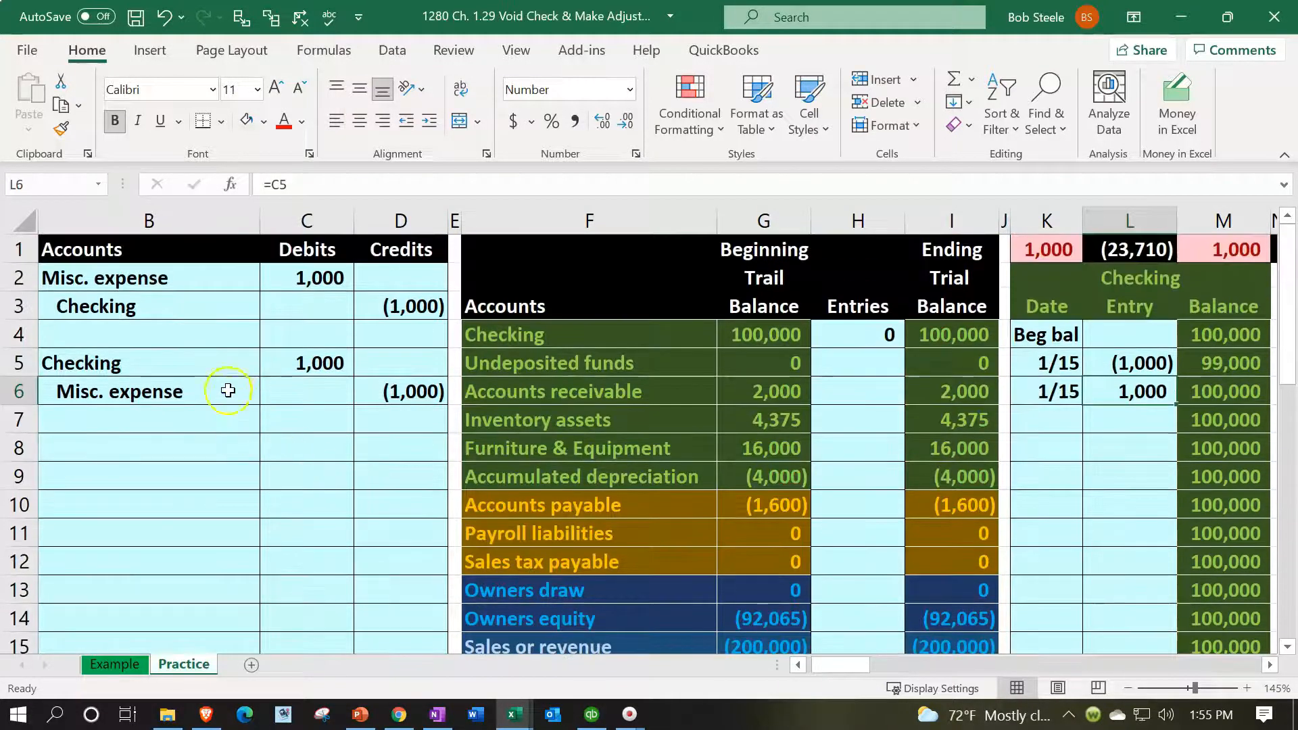
Enter the date 1/15 in AM18 for the second Misc. expense general ledger entry
left_click_drag(225, 391, 376, 387)
left_click(1004, 425)
key("Right")
key("Right")
key("Right")
key("Right")
key("Right")
key("Right")
key("Right")
key("Right")
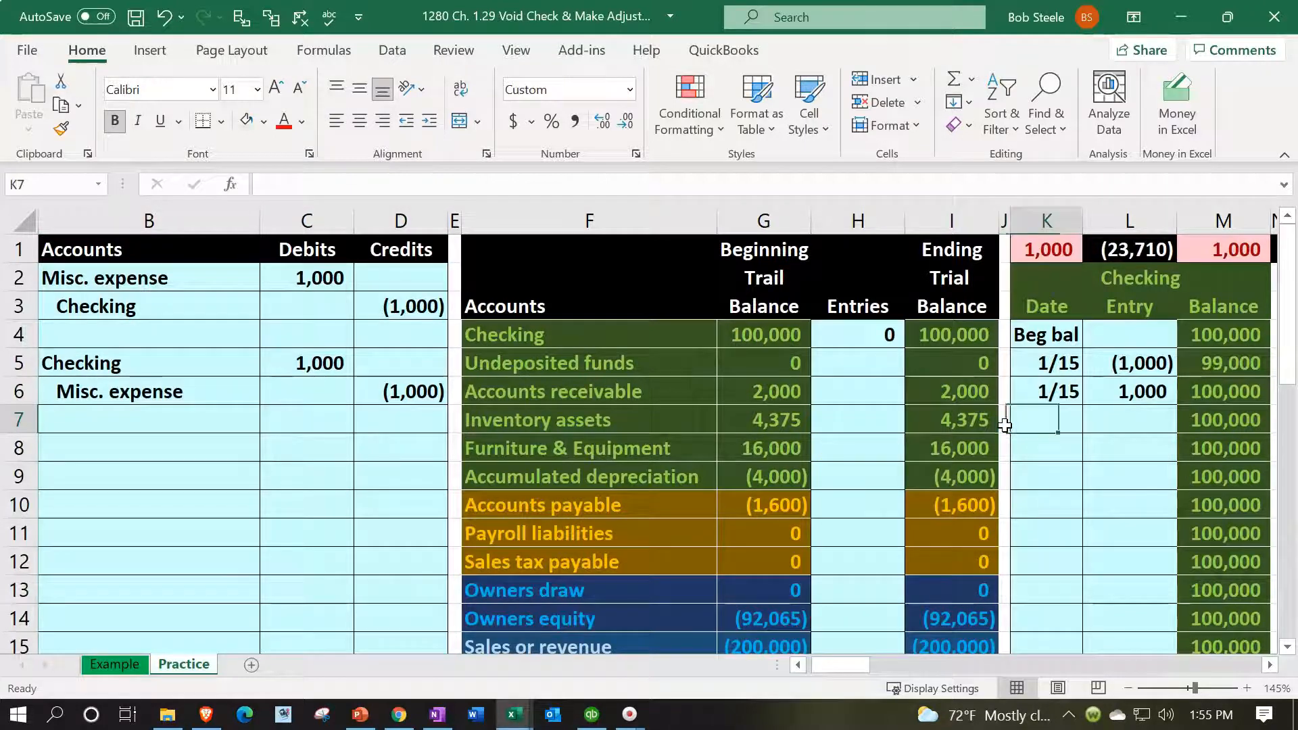
key("Right")
key("Right")
key("Right")
key("Right")
key("Right")
key("Right")
key("Right")
key("Right")
key("Right")
key("Right")
key("Right")
key("Right")
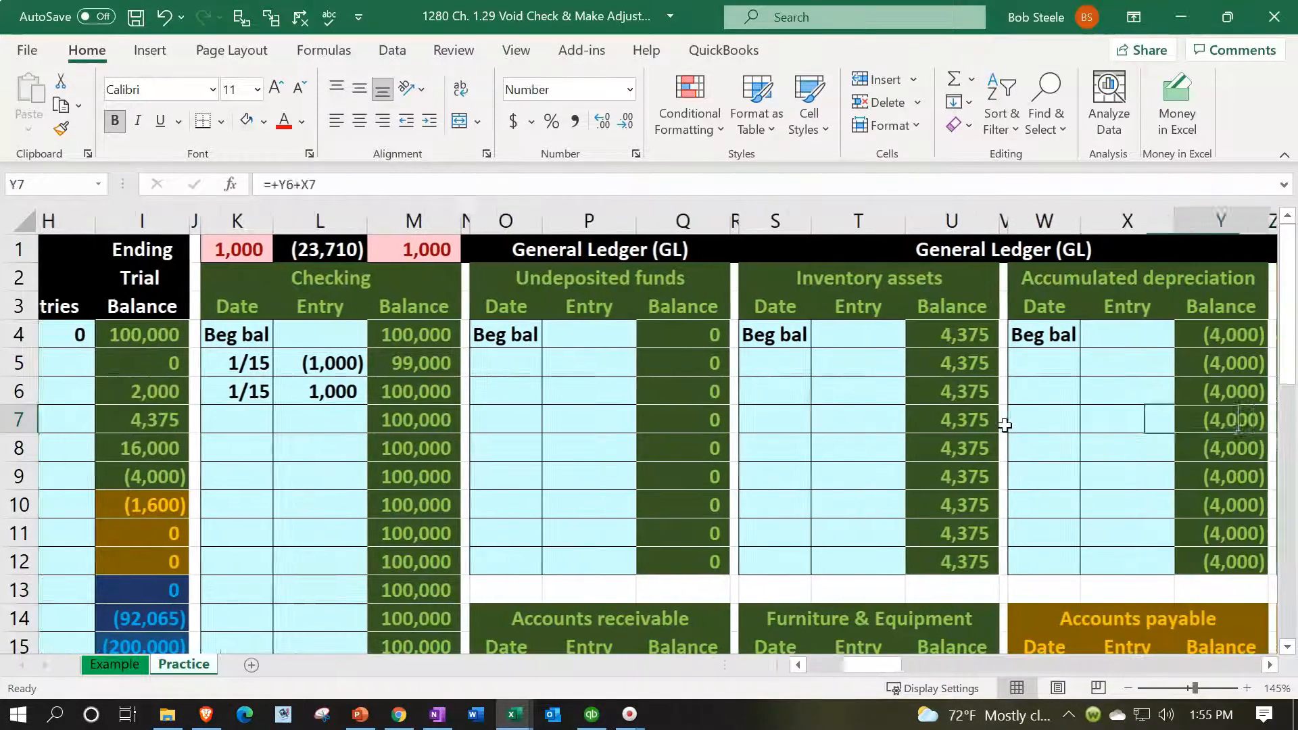
key("Right")
key("Right")
key("Right")
key("Right")
key("Right")
key("Right")
key("Right")
key("Right")
key("Right")
key("Right")
key("Right")
key("Right")
key("Right")
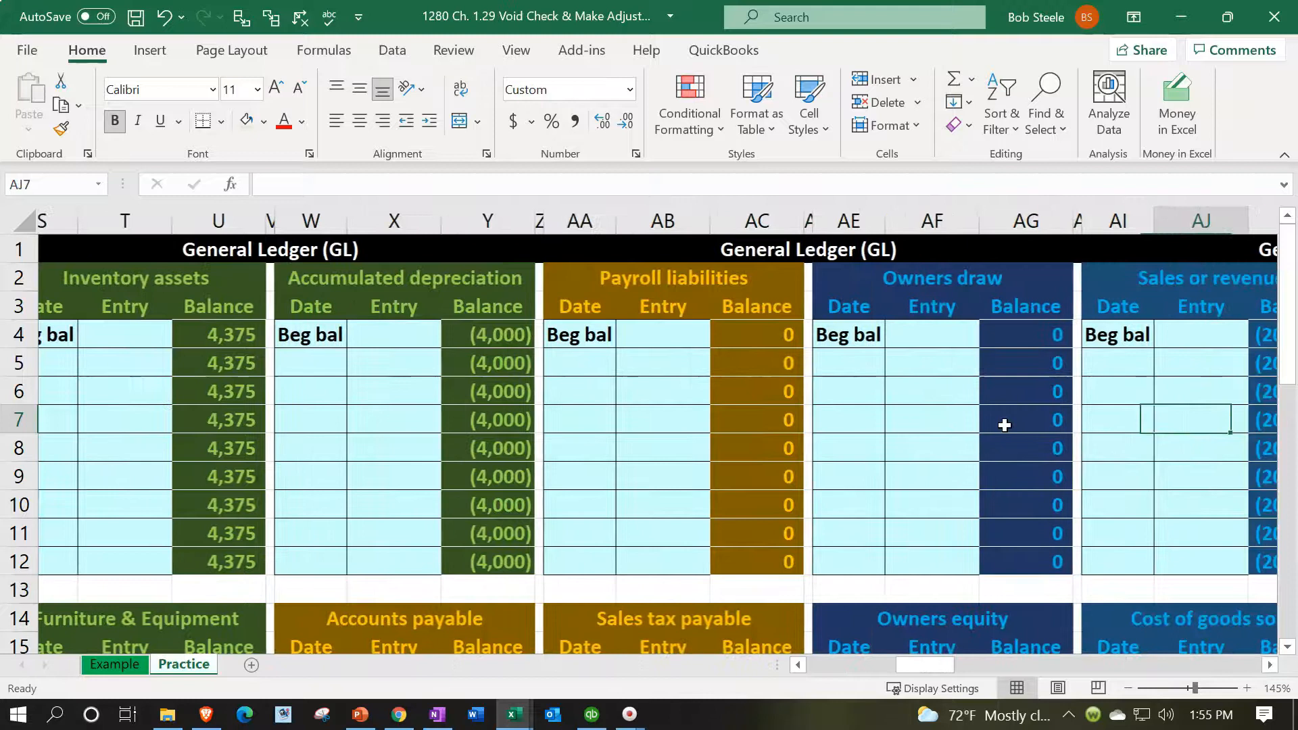
key("Right")
key("Right")
key("Down")
key("Down")
key("Down")
key("Down")
key("Down")
key("Down")
key("Down")
key("Down")
key("Down")
key("Down")
key("Down")
key("Left")
key("Left")
key("Left")
key("Left")
key("Left")
key("Left")
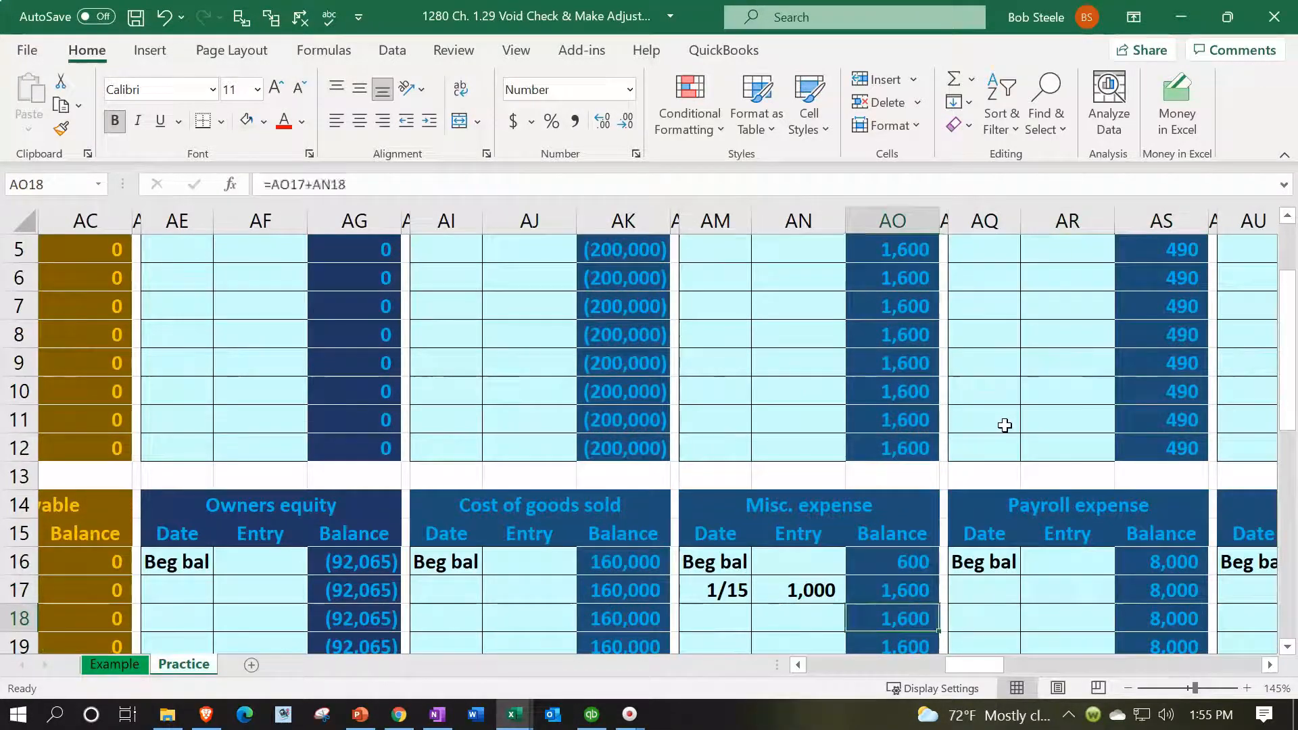
scroll(1004, 425, "down", 1)
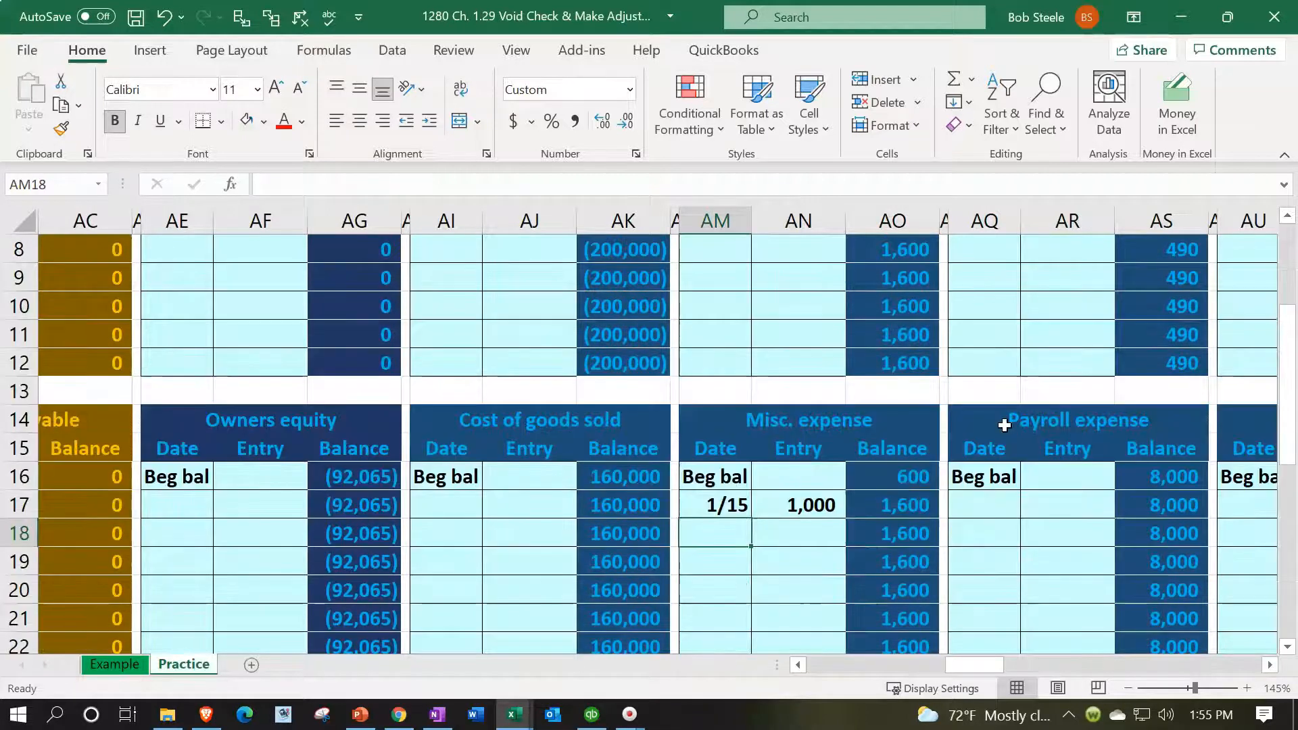
type("1/15")
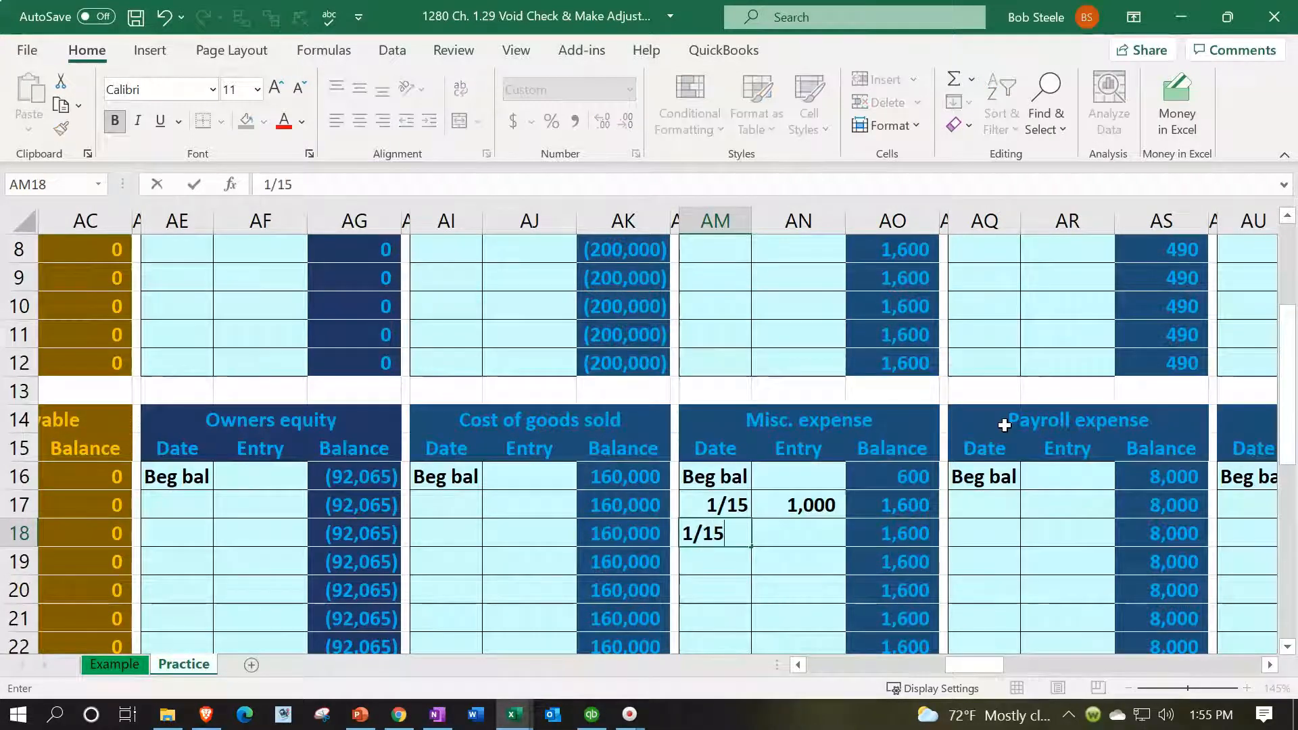
key("Tab")
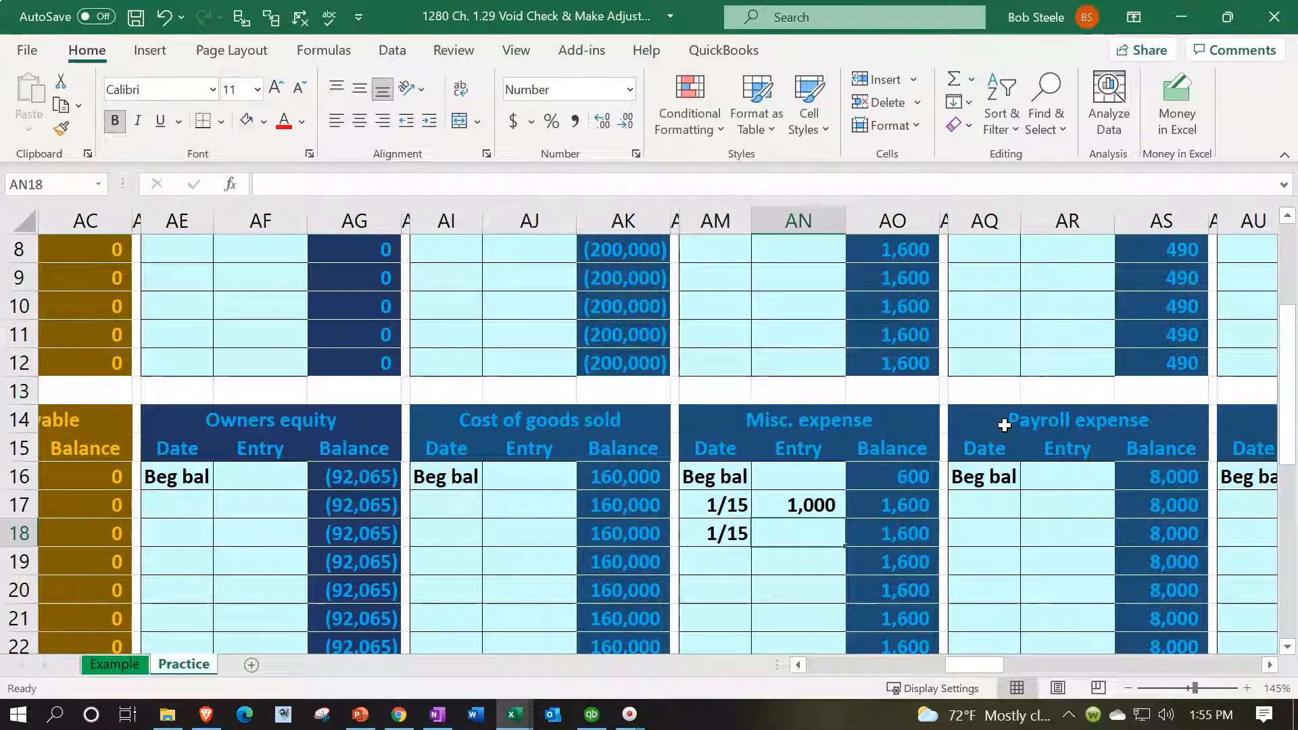
Link the Misc. expense ledger entry in AN18 to the reversing journal entry's credit in D6
type("=")
key("Left")
key("Left")
key("Left")
key("Left")
key("Left")
key("Left")
key("Left")
key("Left")
key("Left")
key("Left")
key("Left")
key("Left")
key("Left")
key("Left")
key("Left")
key("Left")
key("Left")
key("Left")
key("Left")
key("Left")
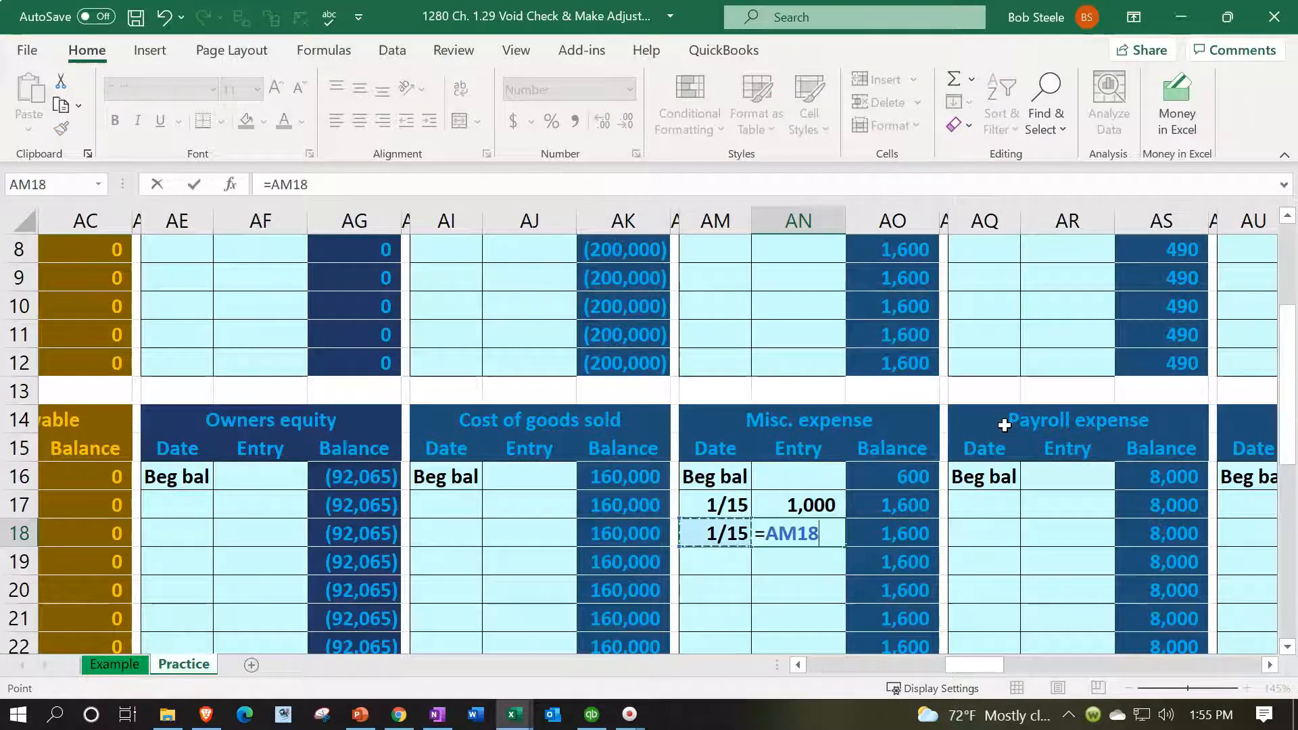
key("Left")
key("Left")
key("Left")
key("Left")
key("Left")
key("Left")
key("Left")
key("Left")
key("Left")
key("Left")
key("Left")
key("Left")
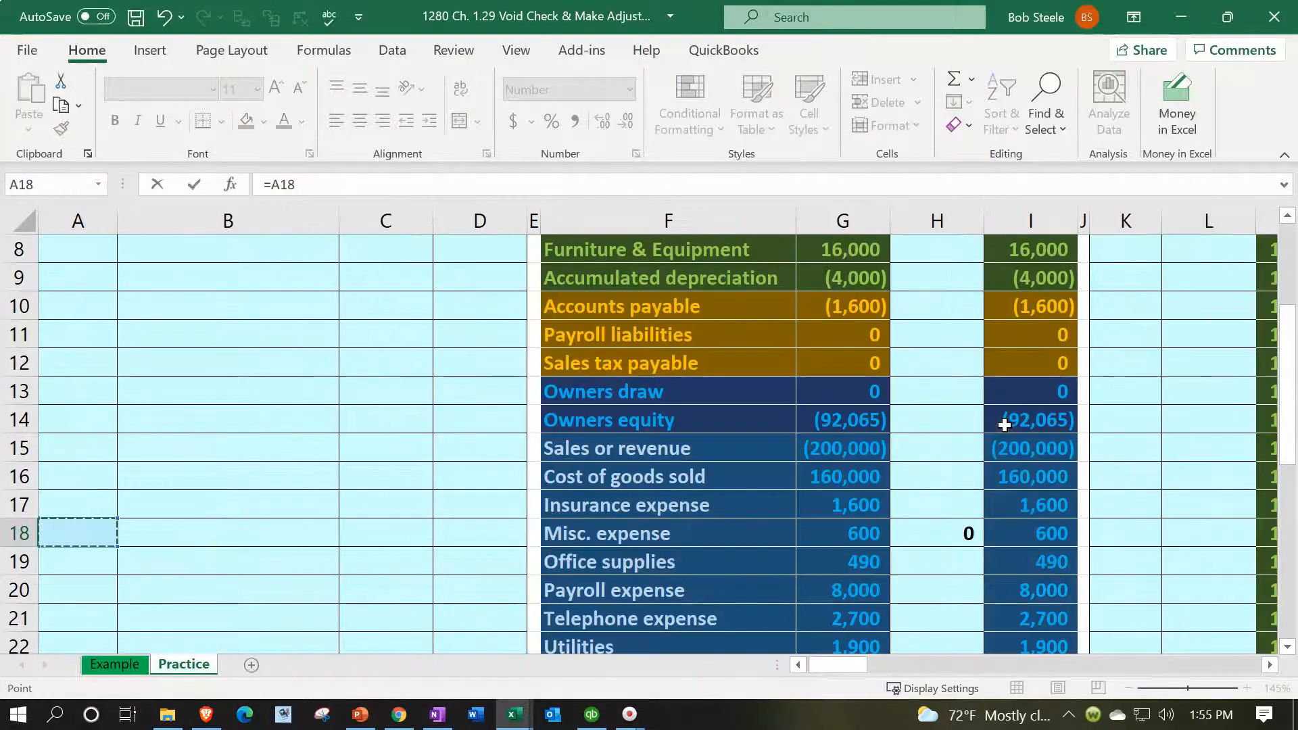
key("Up")
key("Up")
key("Up")
key("Up")
key("Up")
key("Up")
key("Up")
key("Up")
key("Up")
key("Up")
key("Up")
key("Up")
key("Up")
key("Up")
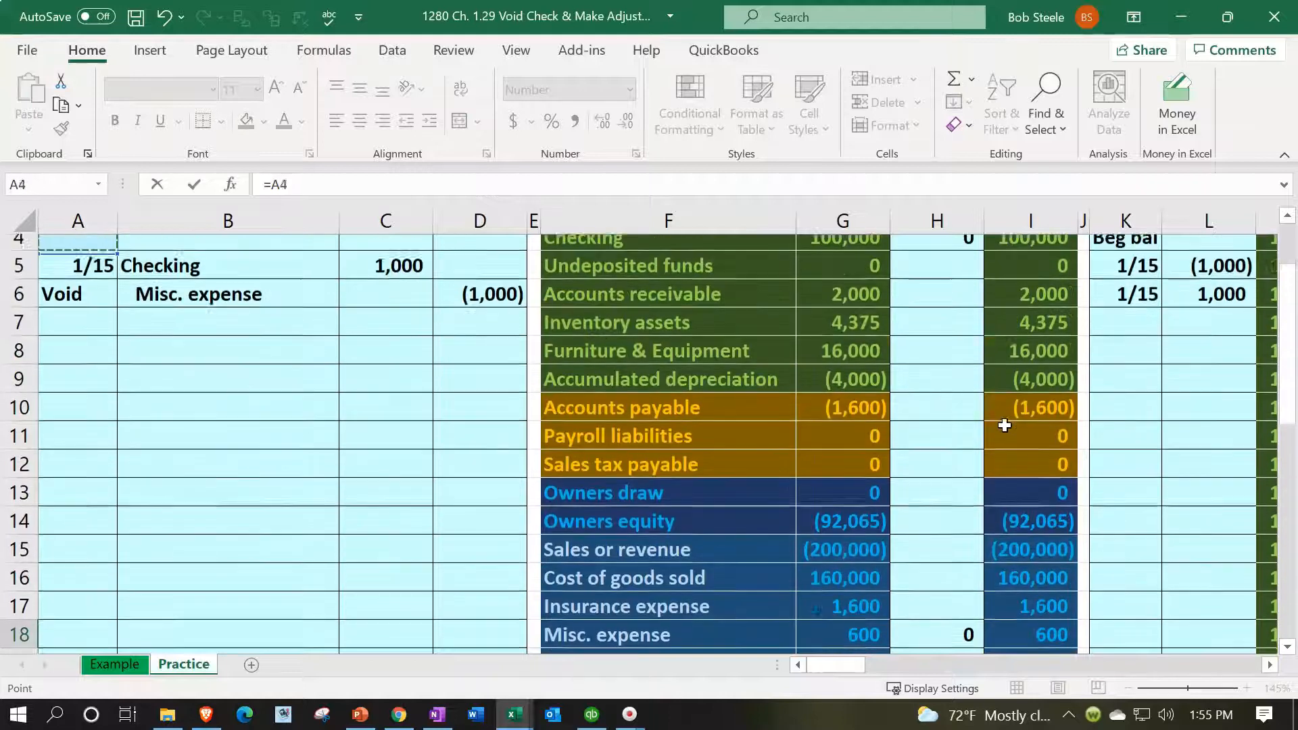
key("Down")
key("Down")
key("Right")
key("Right")
key("Right")
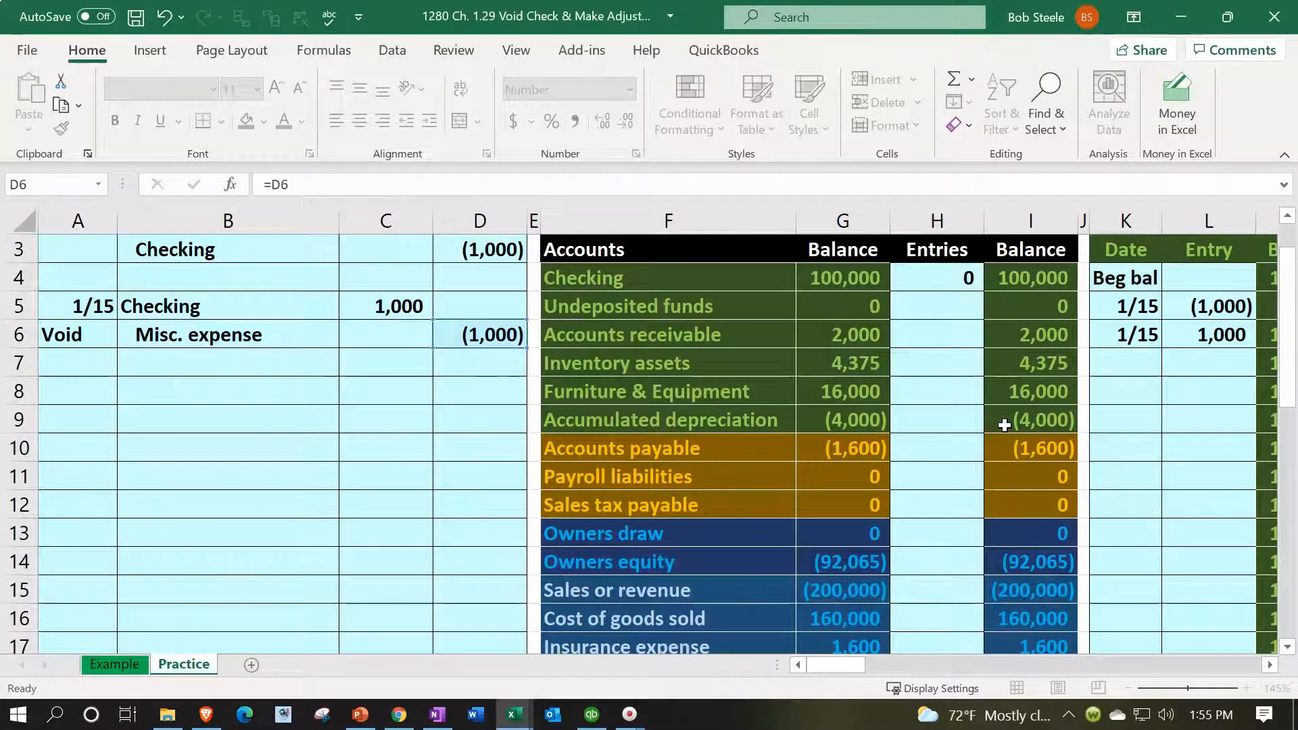
key("Return")
Review the Misc. expense ledger's two entries and its running balance from the beginning balance through row 18
key("Right")
key("Right")
key("Right")
scroll(1004, 425, "down", 1)
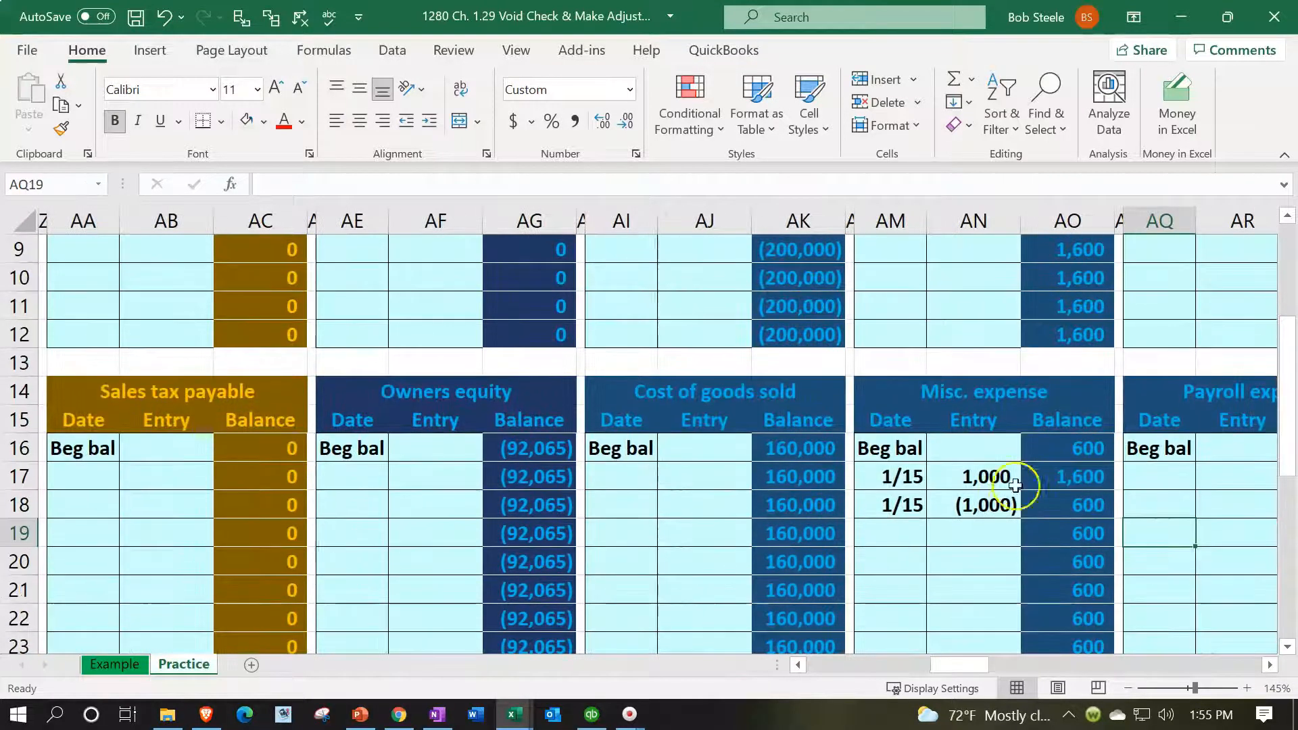
left_click(999, 507)
double_click(996, 522)
key("Return")
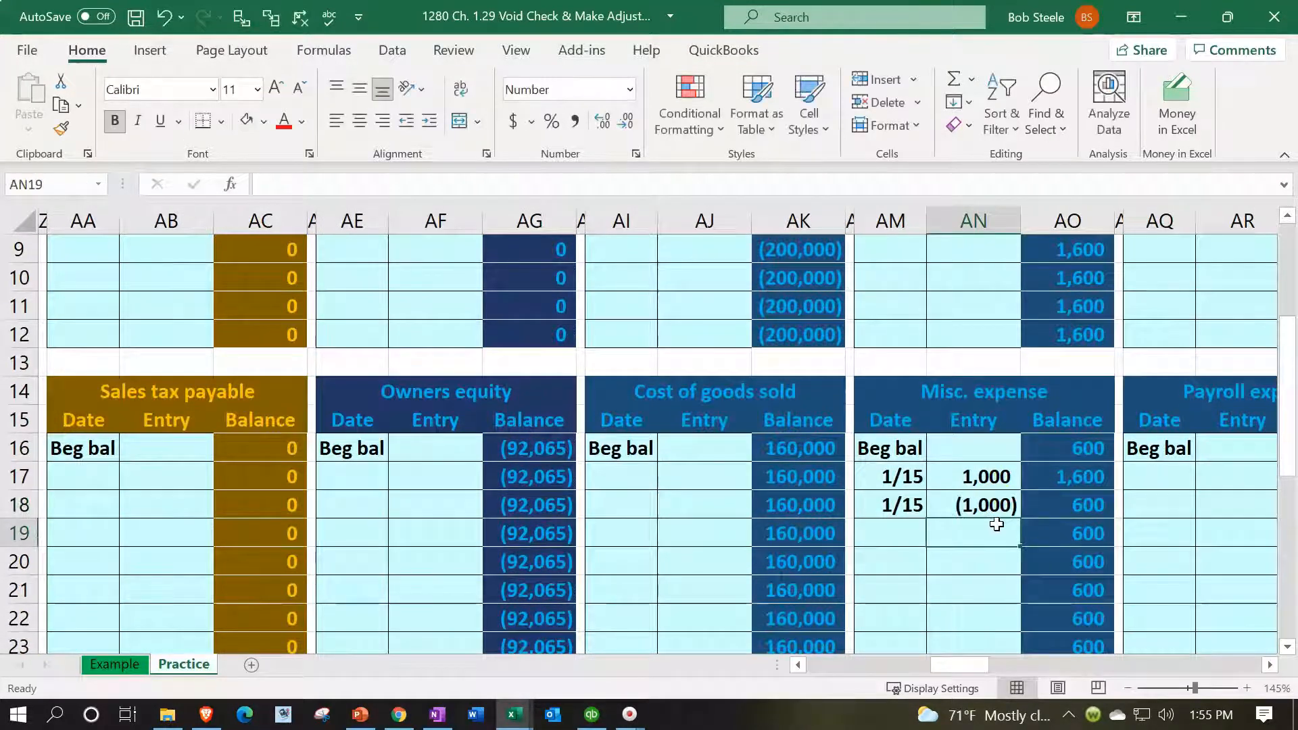
key("Right")
key("Up")
key("Up")
key("Up")
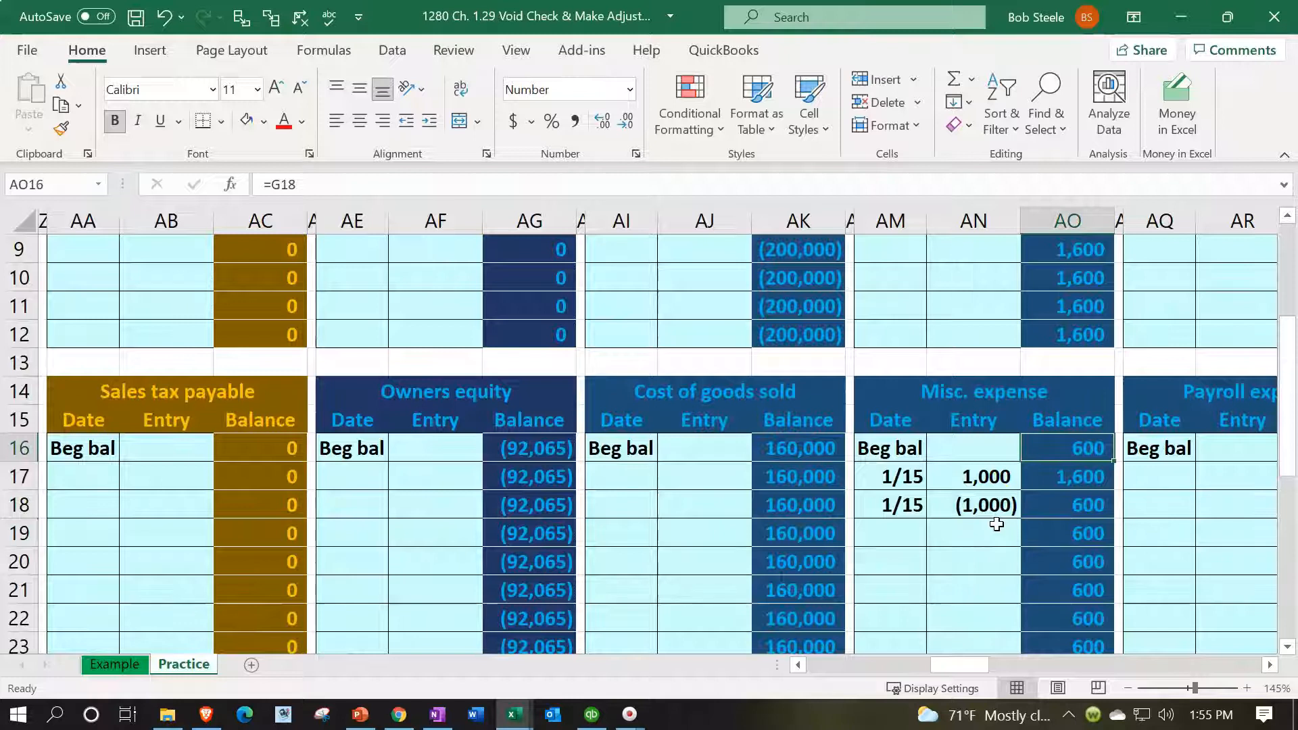
key("Left")
key("Down")
key("Right")
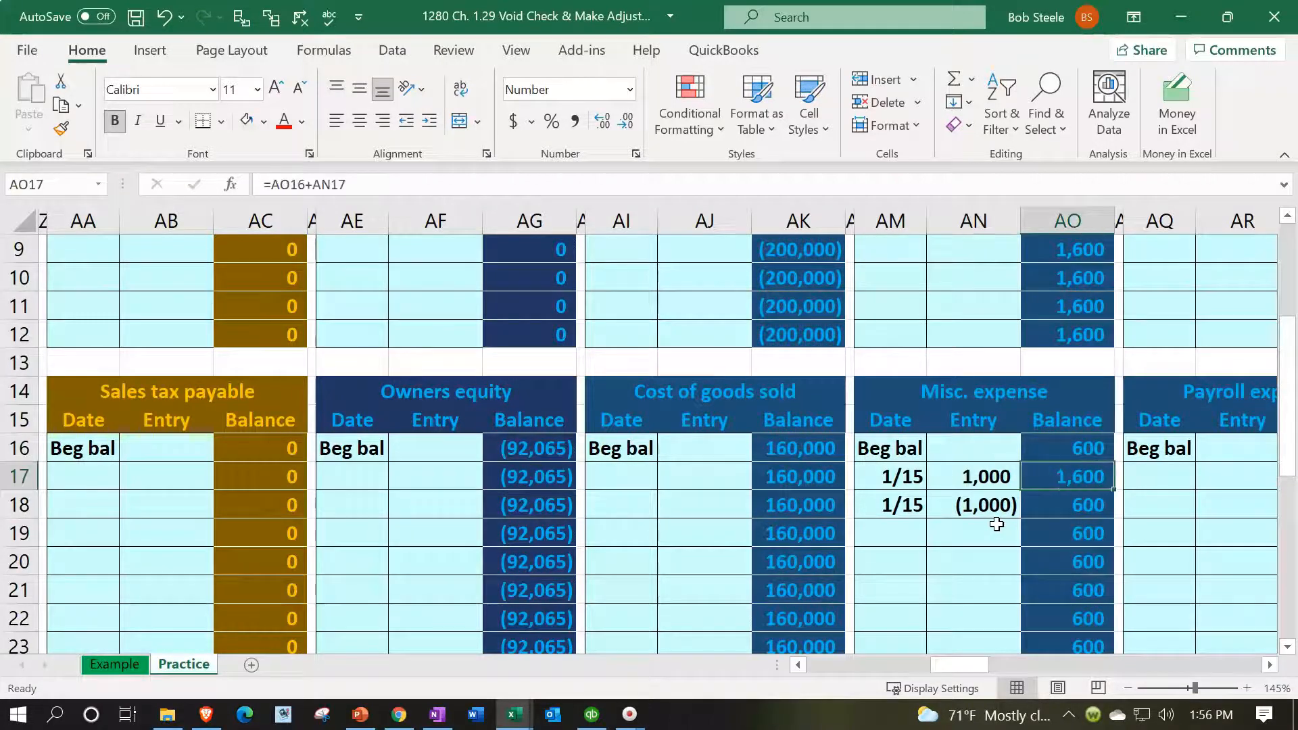
key("Down")
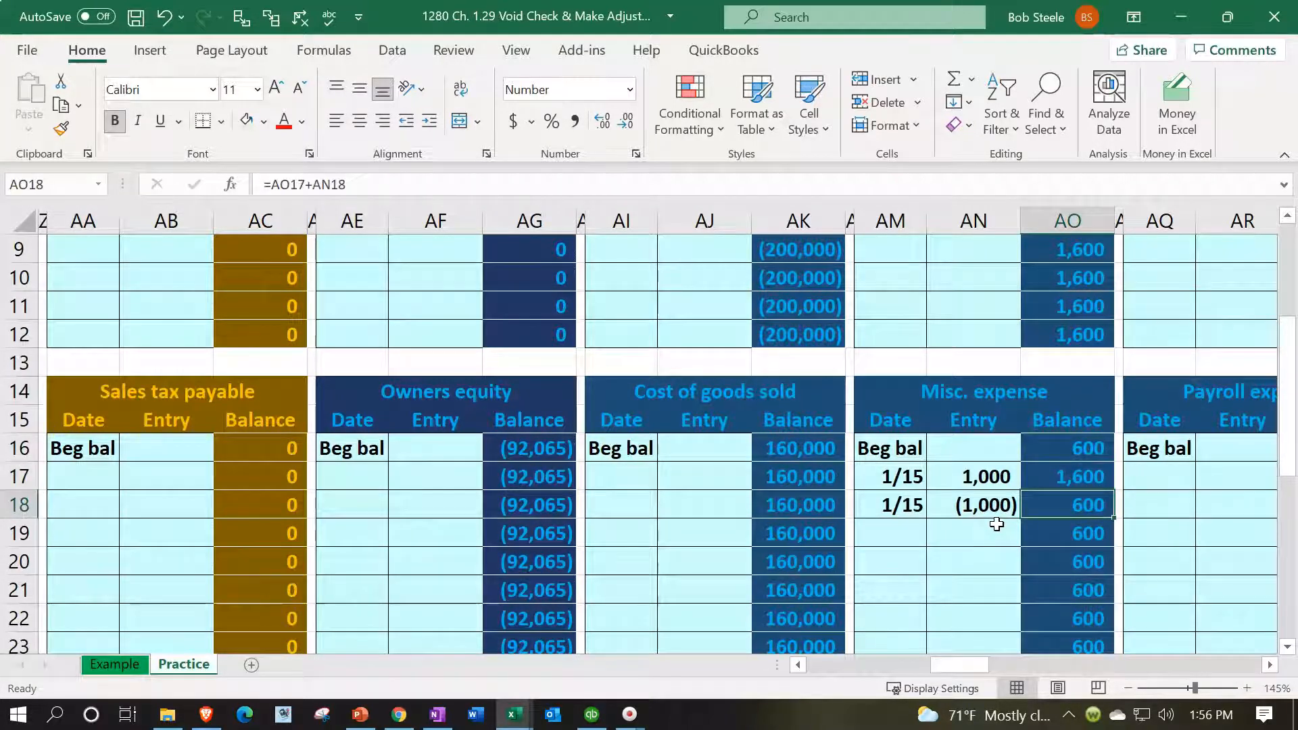
Check the Misc. expense line's ending trial balance and the general ledger check total in K1
key("Left")
key("Left")
key("Left")
key("Left")
key("Left")
key("Left")
key("Left")
key("Left")
key("Left")
key("Left")
key("Left")
key("Left")
key("Left")
key("Left")
key("Left")
key("Left")
key("Left")
key("Left")
key("Left")
key("Left")
key("Left")
key("Left")
key("Left")
key("Left")
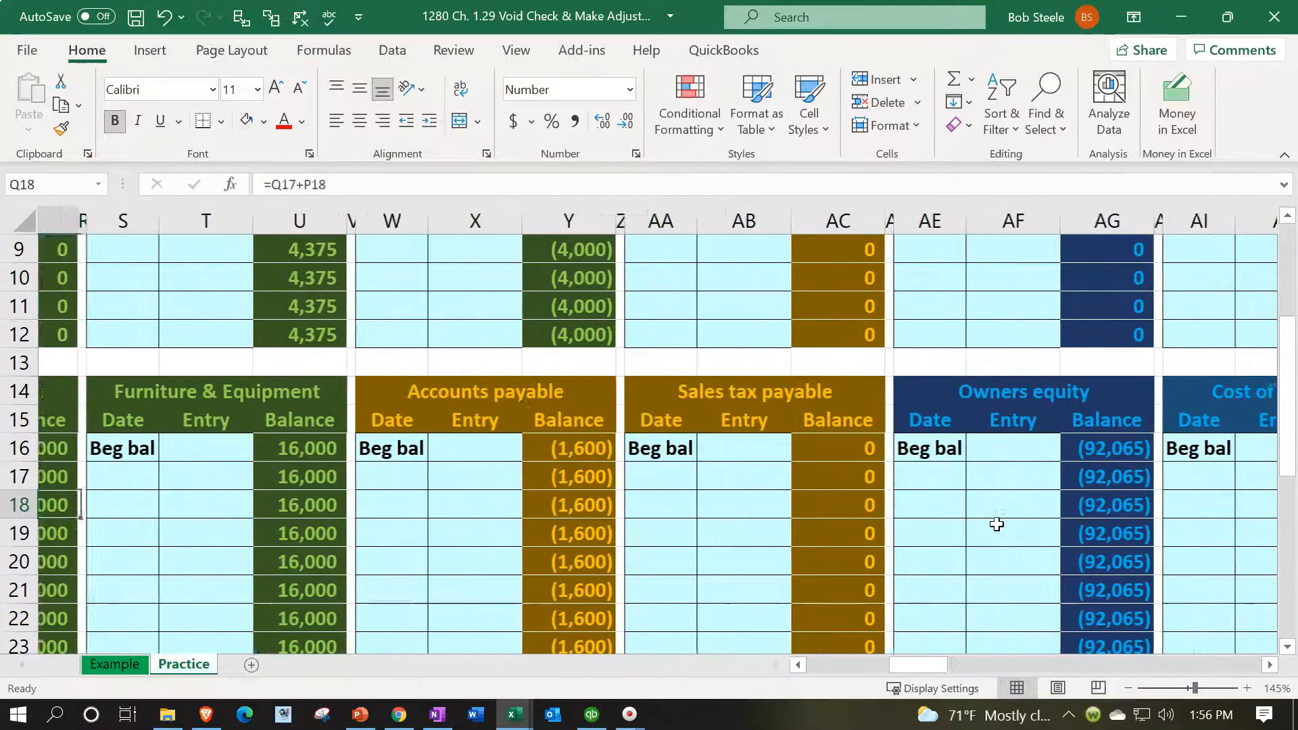
key("Left")
key("Left")
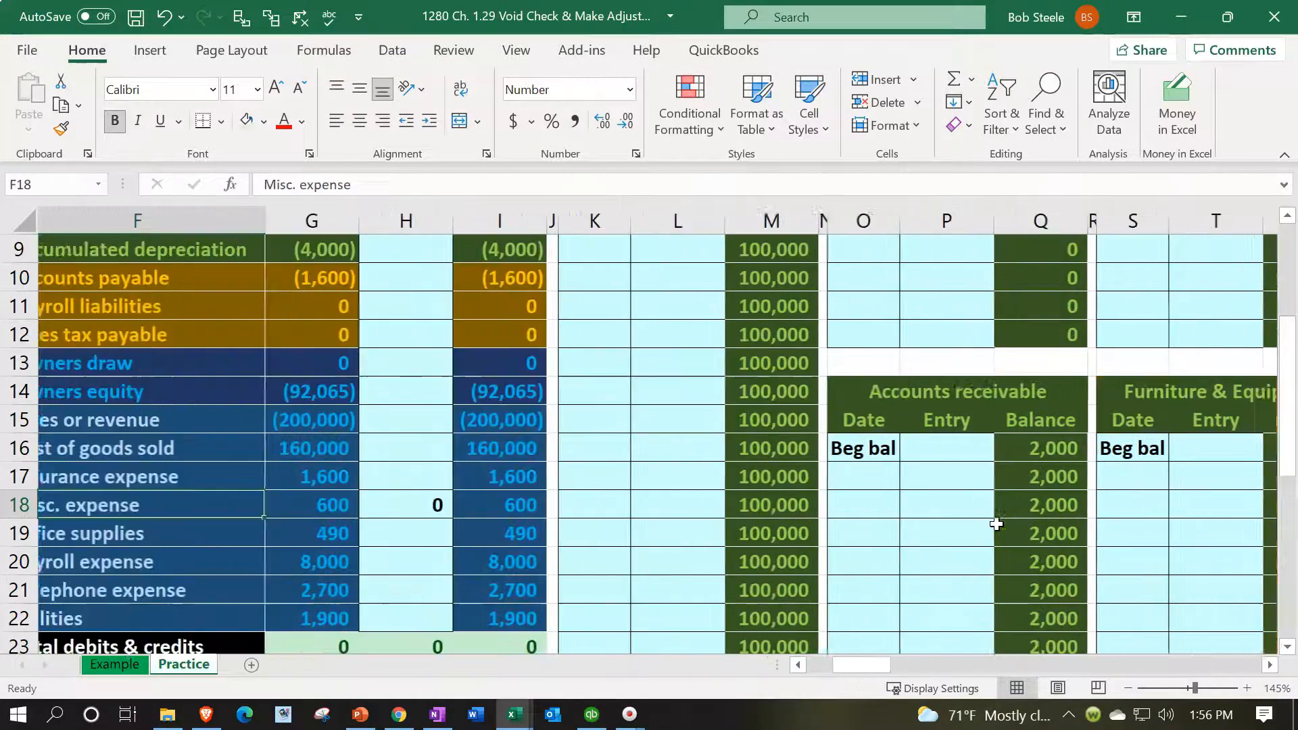
key("Right")
key("Right")
key("Right")
scroll(996, 523, "up", 3)
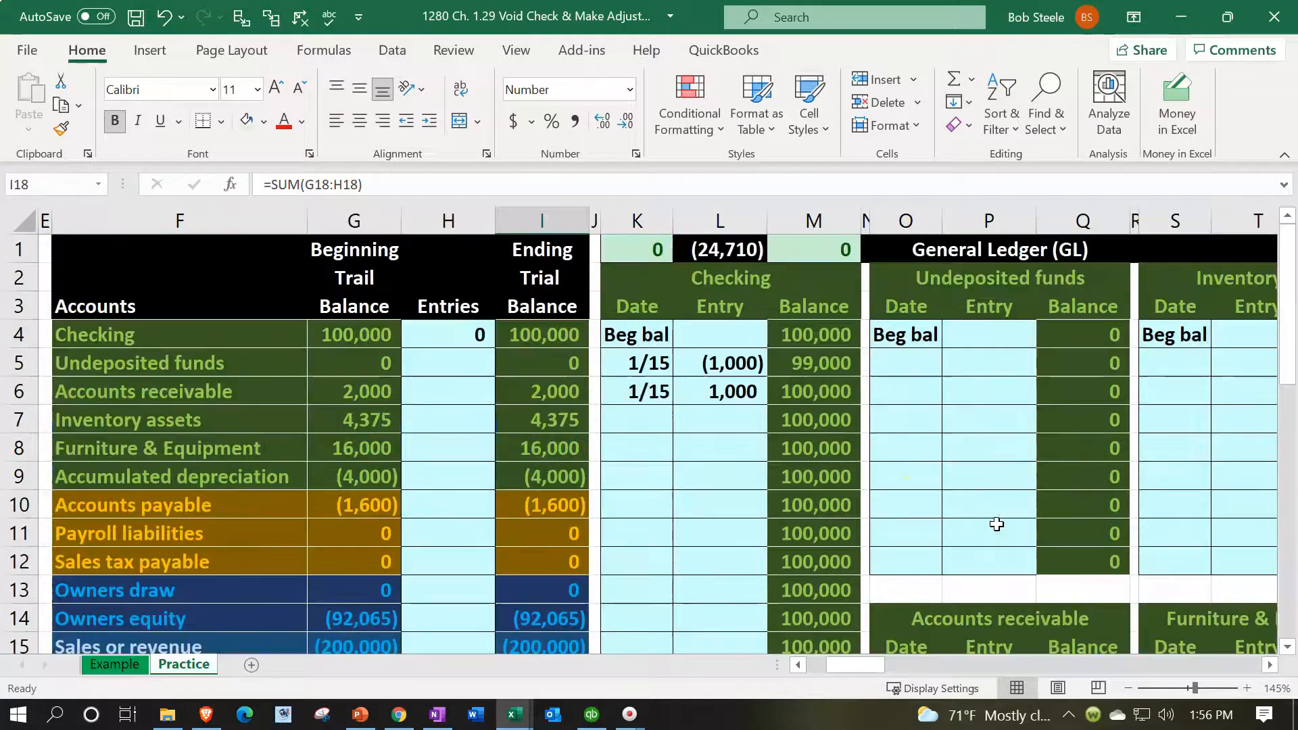
left_click(647, 249)
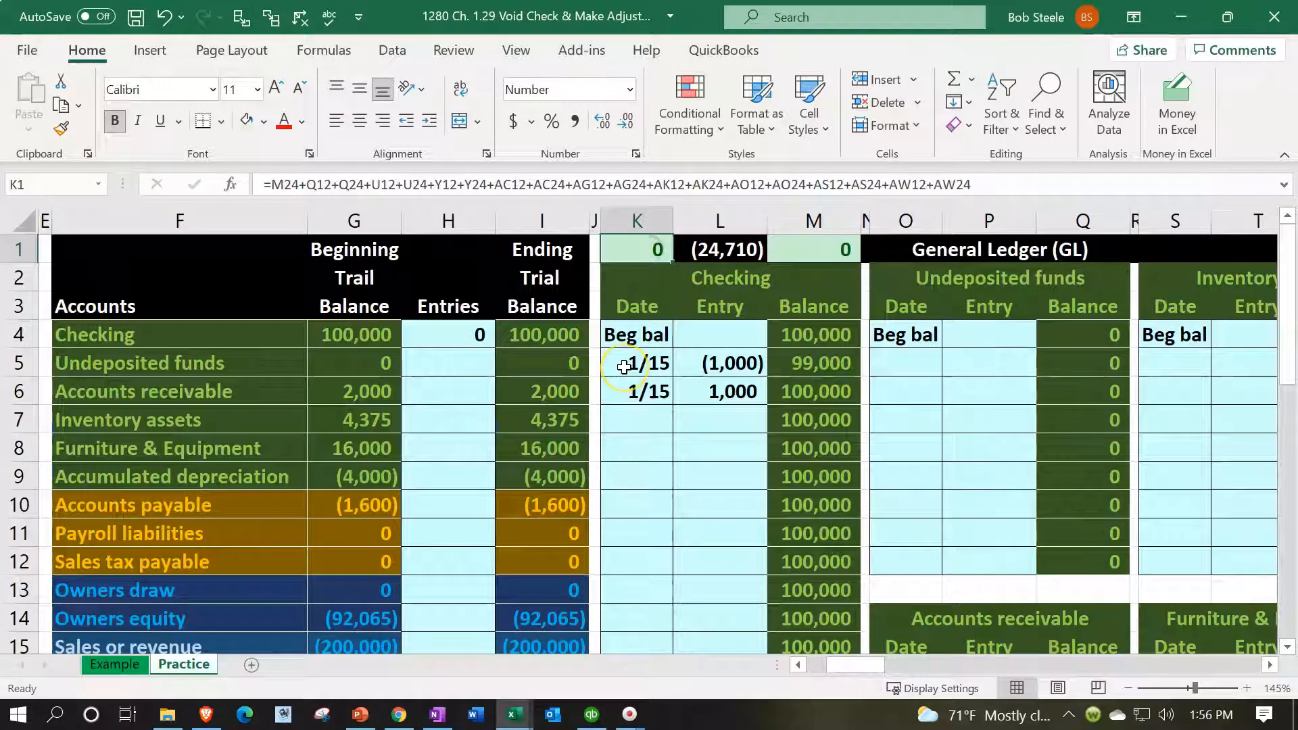
Start a new journal entry with the date 1/20 in A8 and the note P/Y in A9
key("Left")
key("Left")
key("Left")
key("Left")
key("Left")
key("Left")
key("Left")
key("Left")
key("Left")
key("Left")
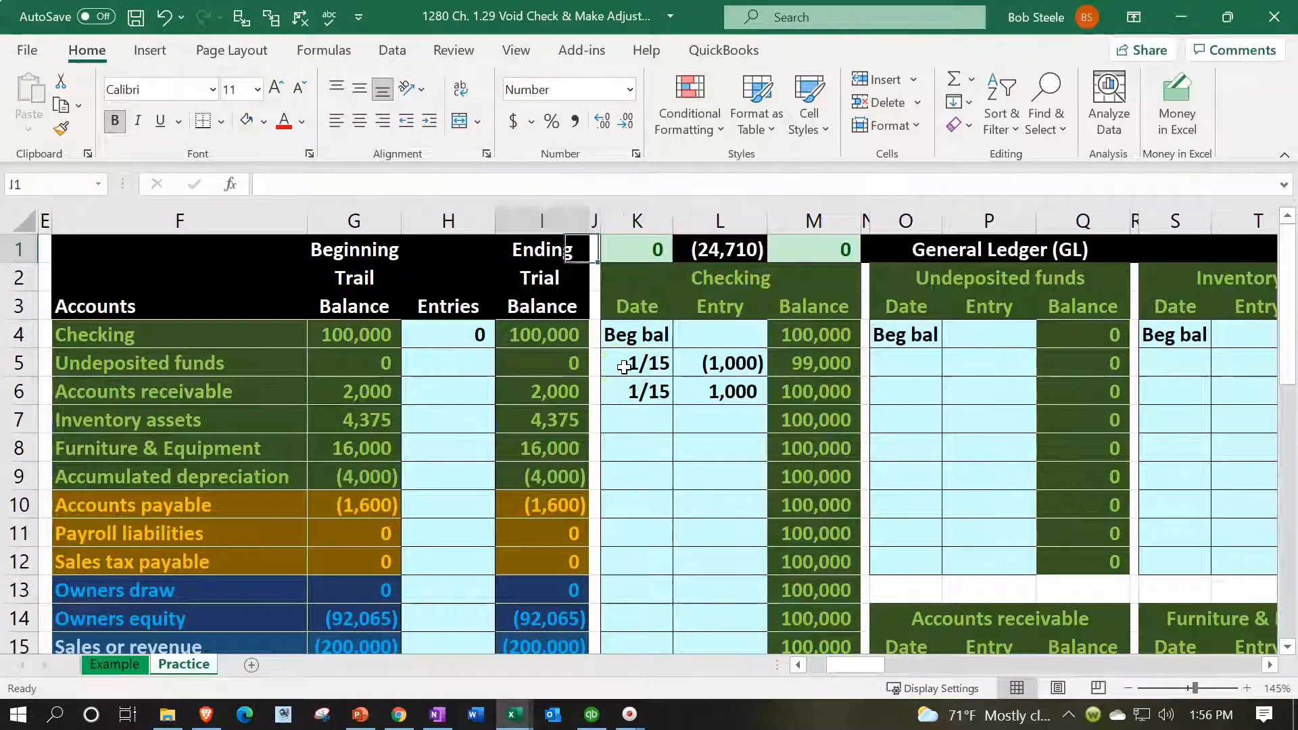
key("Down")
key("Down")
key("Down")
key("Down")
key("Down")
key("Down")
key("Down")
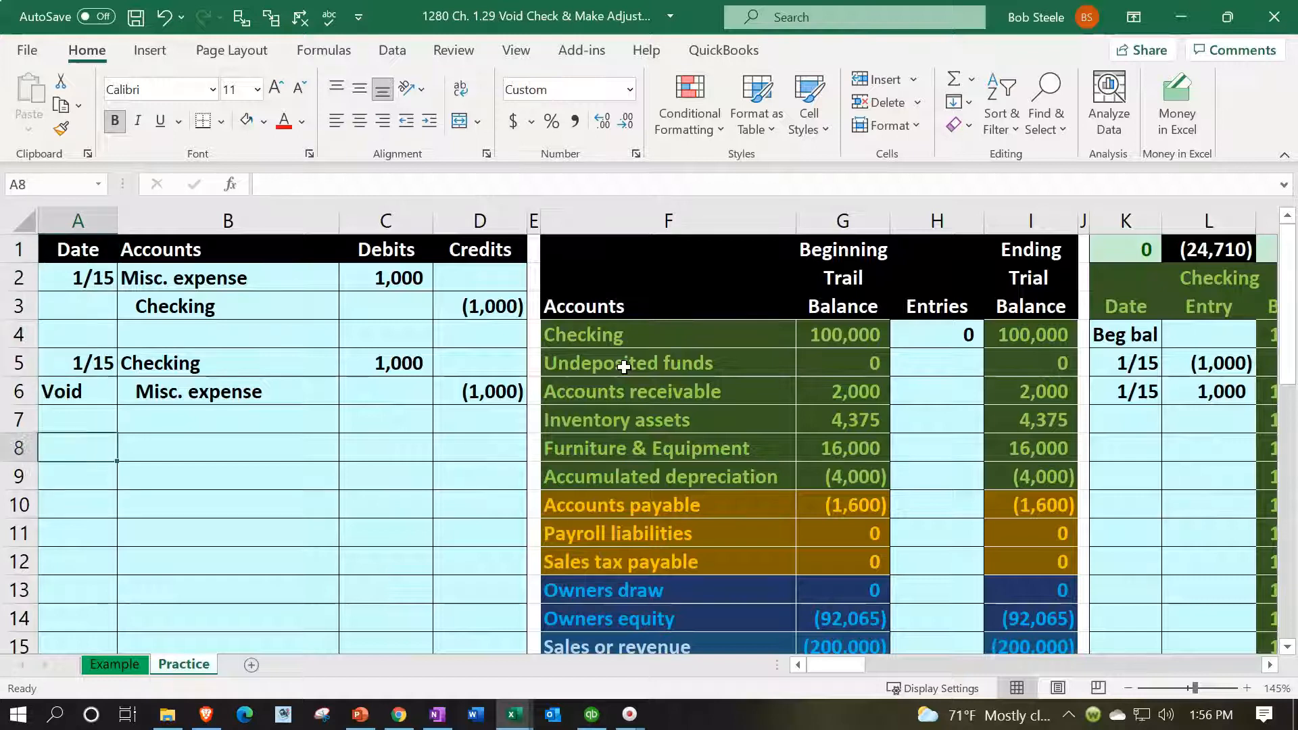
type("1/20")
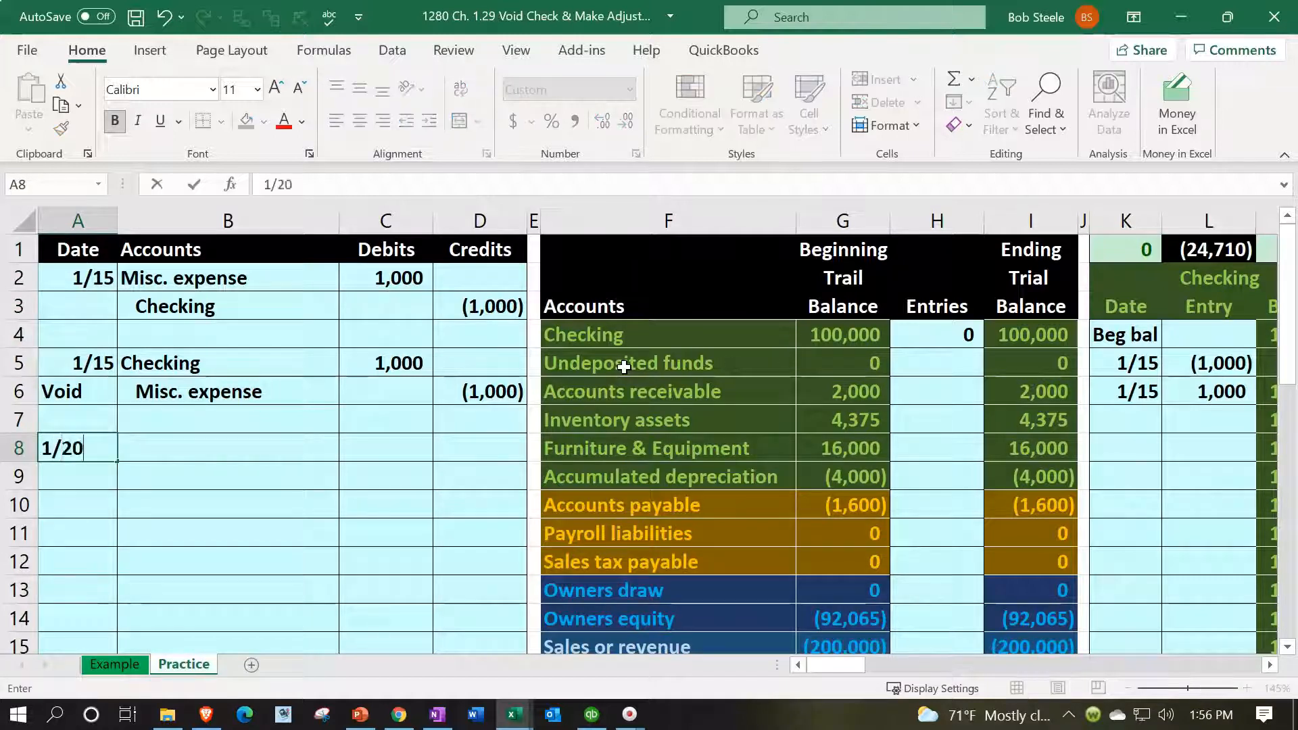
key("Return")
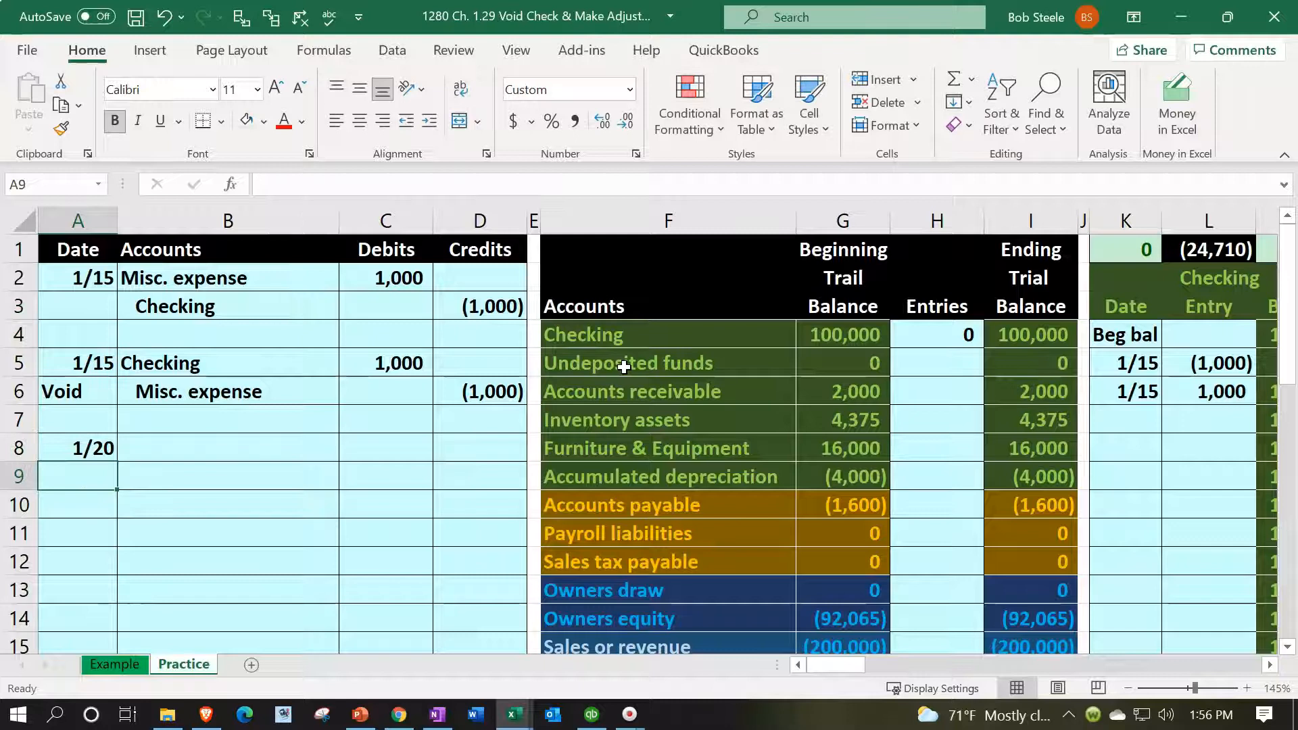
type("P/yu")
key("BackSpace")
key("BackSpace")
type("Y")
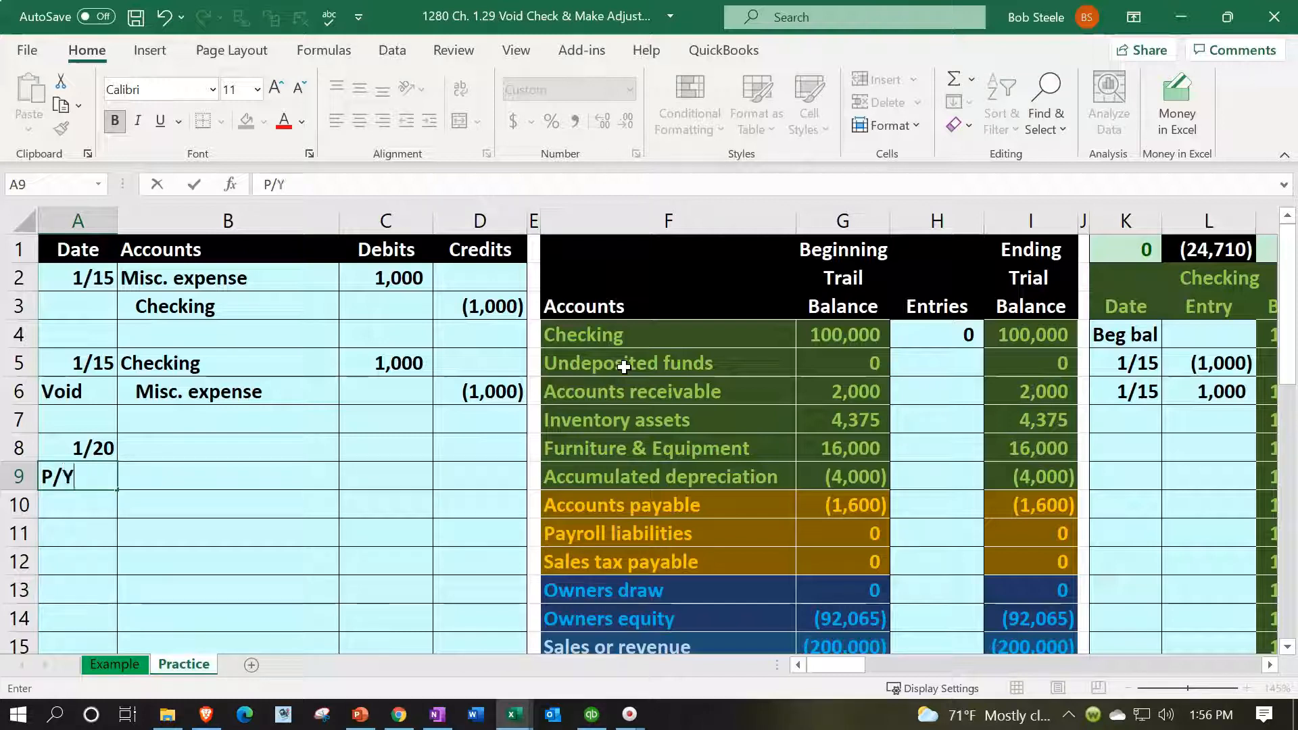
key("Return")
Link the debit account in B8 to the trial balance's Office supplies name in F19
key("Up")
key("Right")
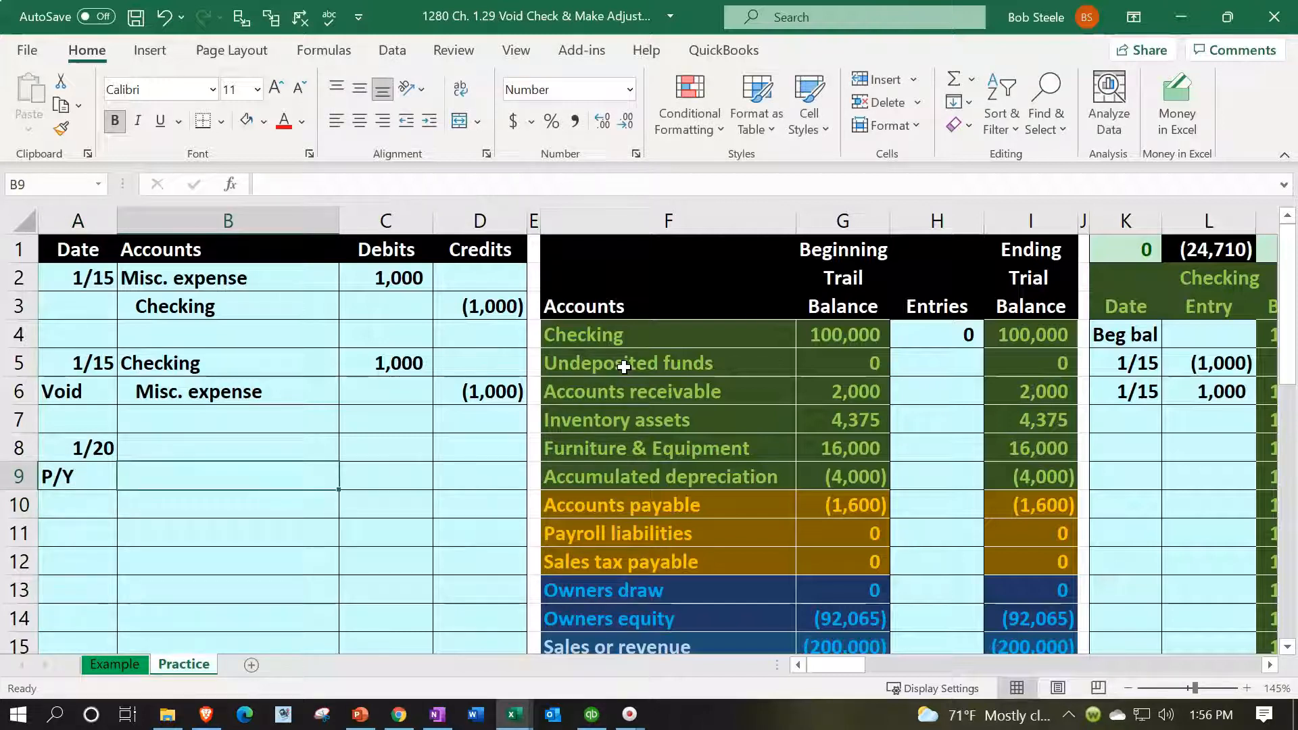
key("Up")
type("=")
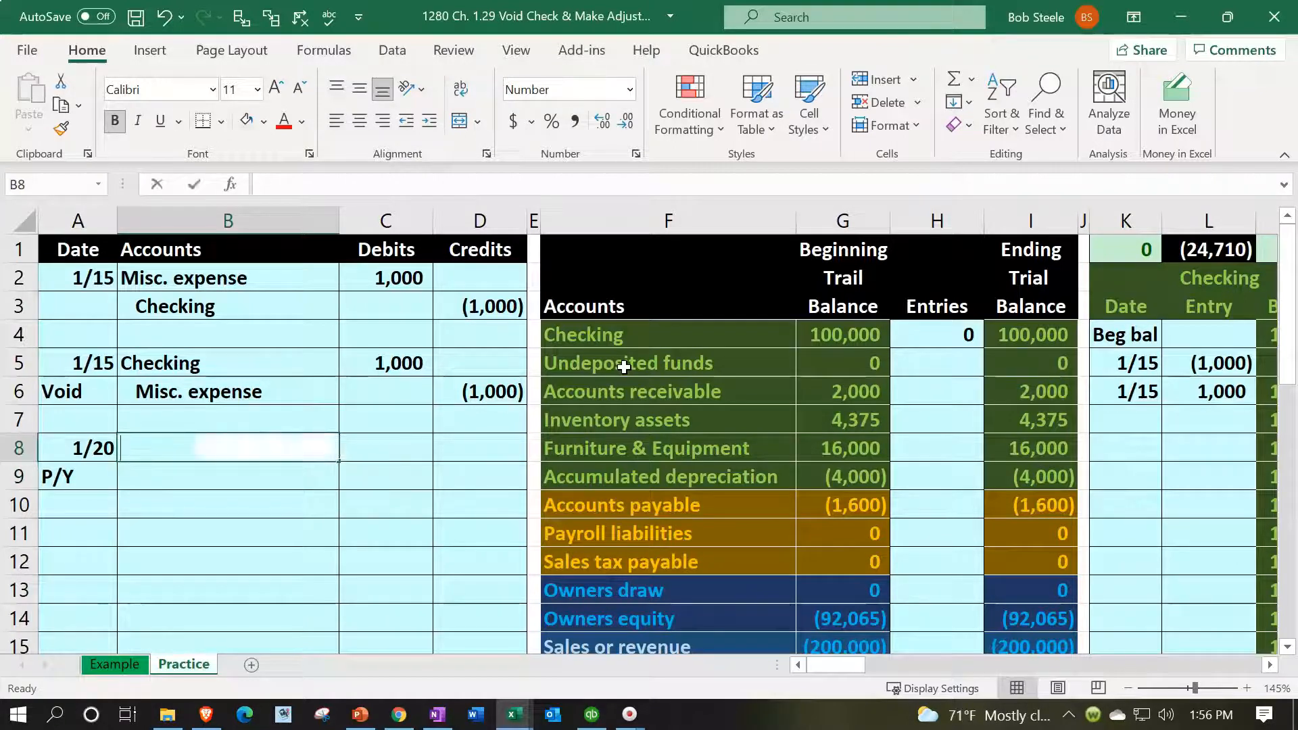
key("Down")
key("Down")
key("Down")
key("Down")
key("Down")
key("Down")
key("Down")
key("Down")
key("Down")
key("Down")
key("Down")
key("Down")
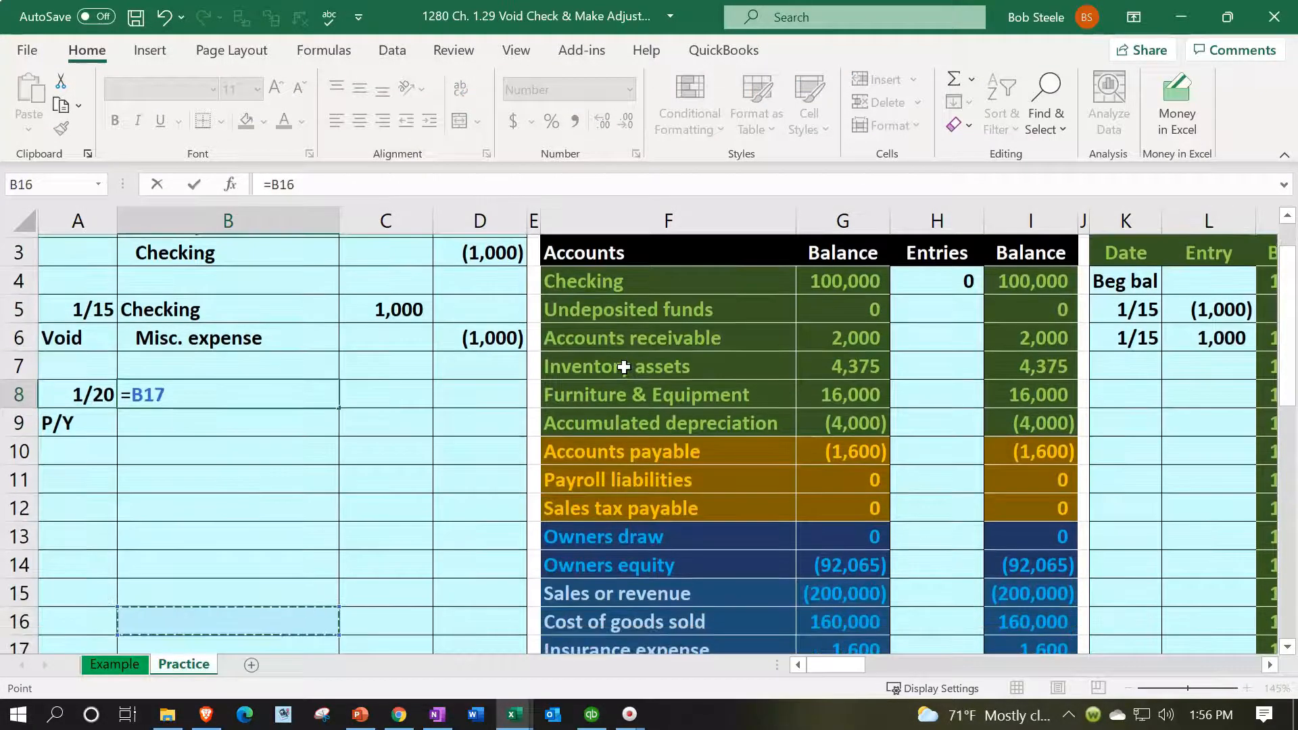
key("Right")
key("Right")
key("Right")
key("Right")
key("Up")
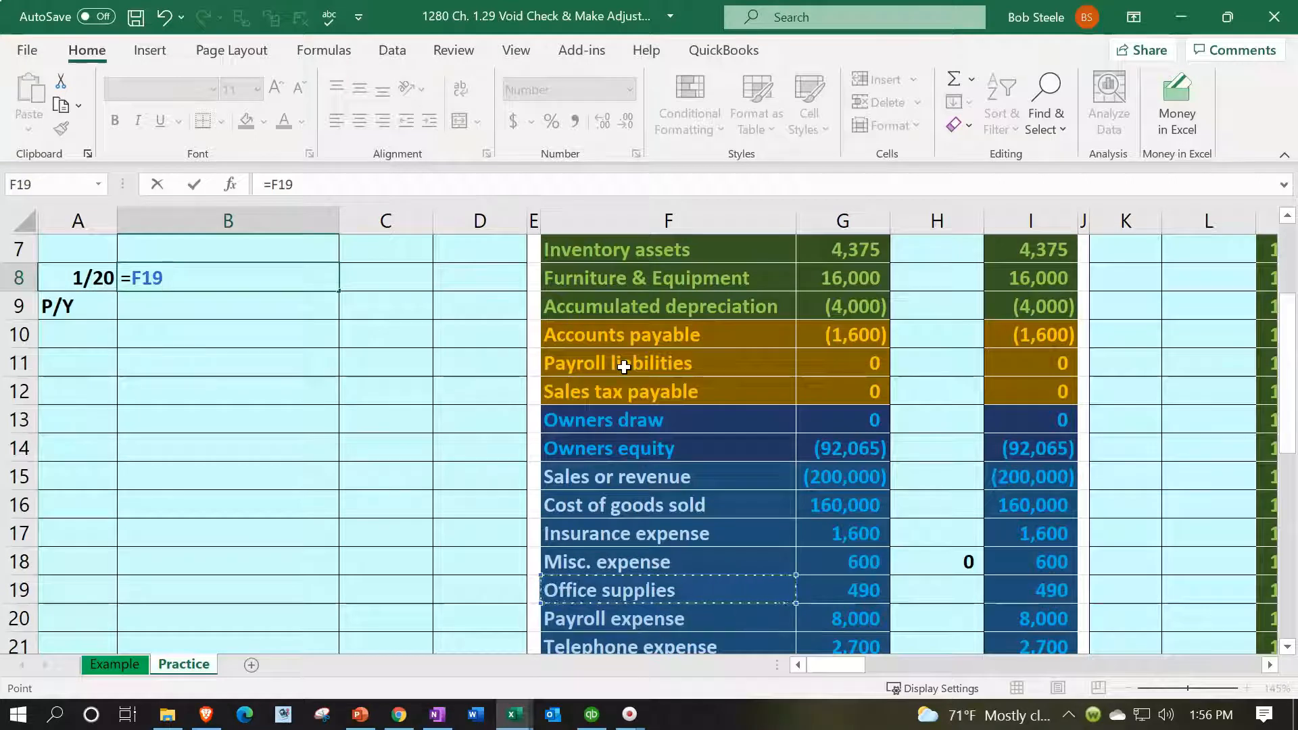
key("Return")
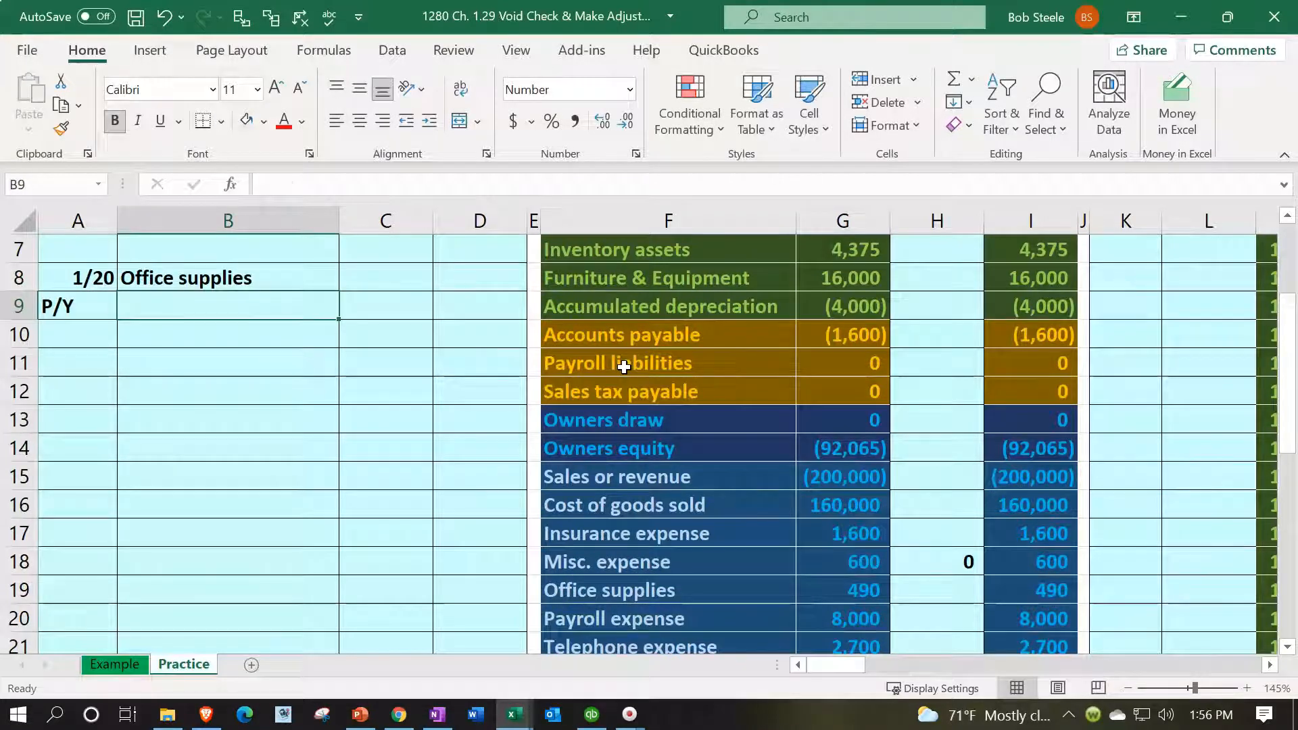
Link the credit account in B9 to the trial balance's Checking name in F4
type("=")
key("Right")
key("Right")
key("Right")
key("Right")
key("Up")
key("Up")
key("Up")
key("Up")
key("Up")
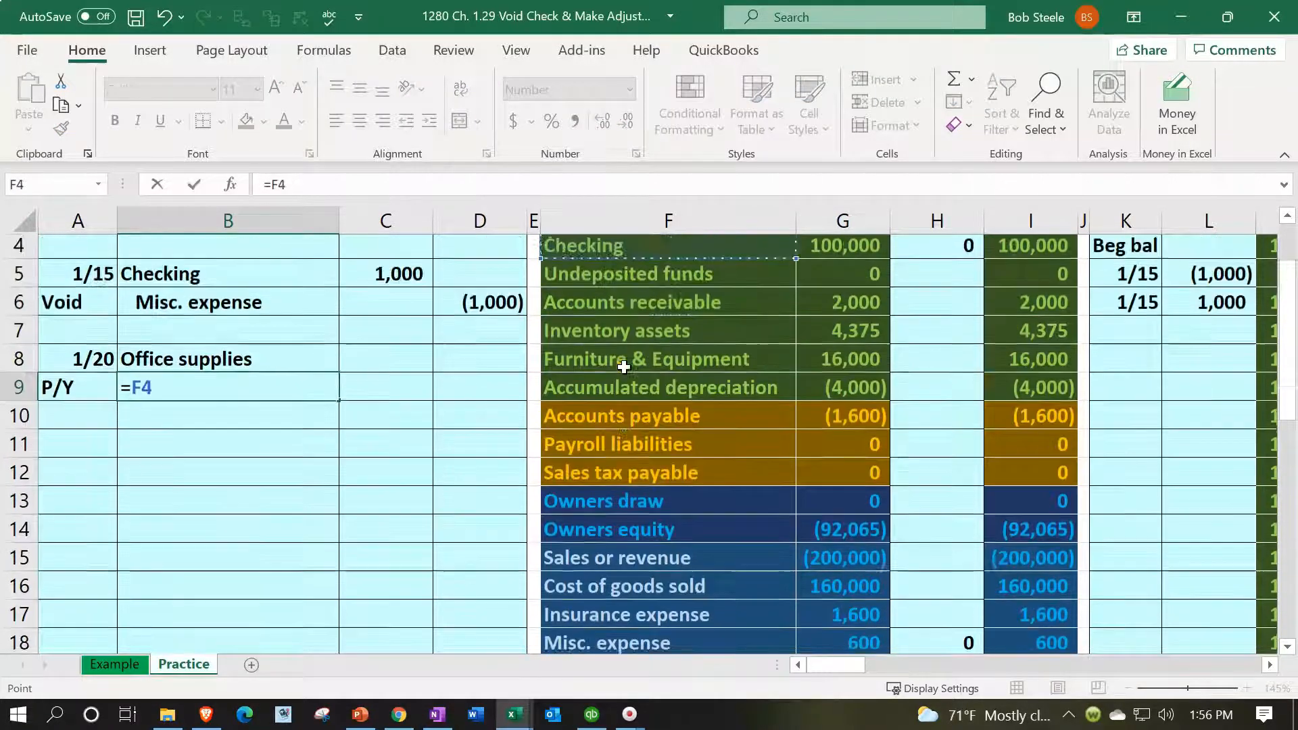
key("Return")
Enter a 2,000 debit for Office supplies in C8 and credit Checking in D9 with the negative of C8
key("Right")
key("Up")
key("Up")
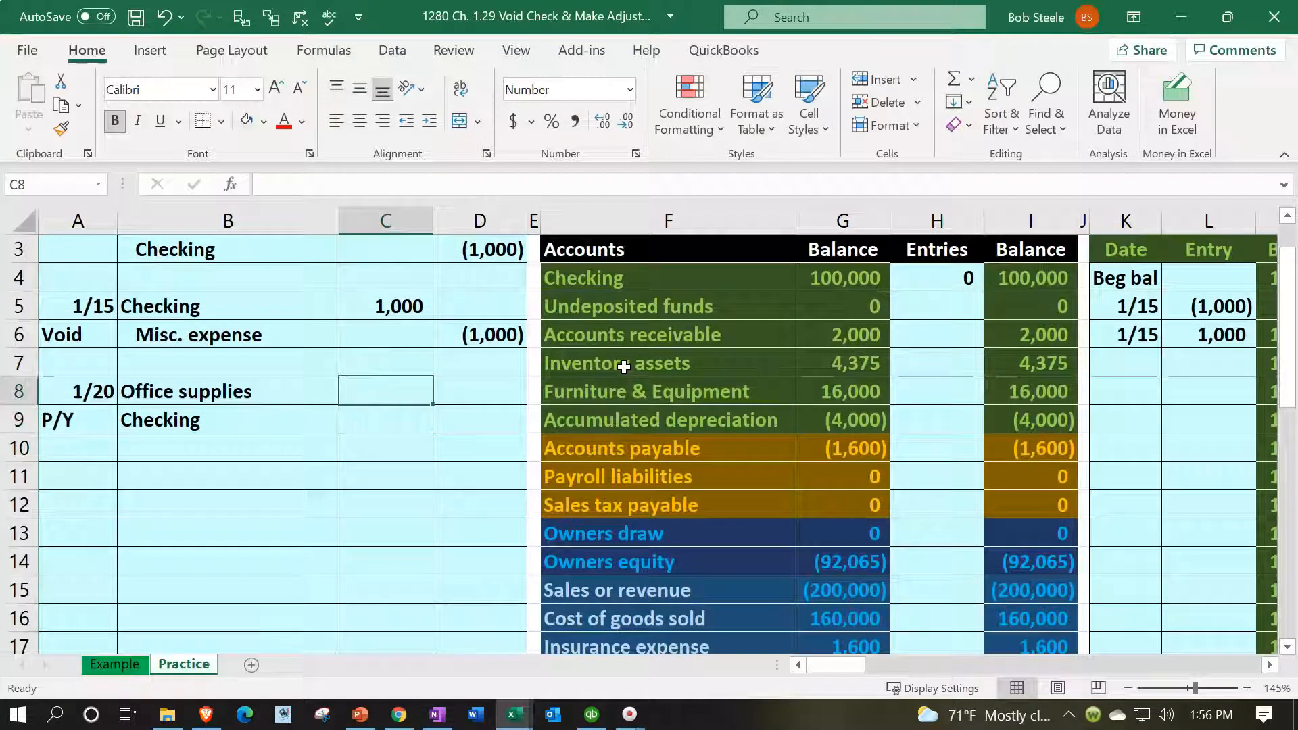
type("2000")
key("Return")
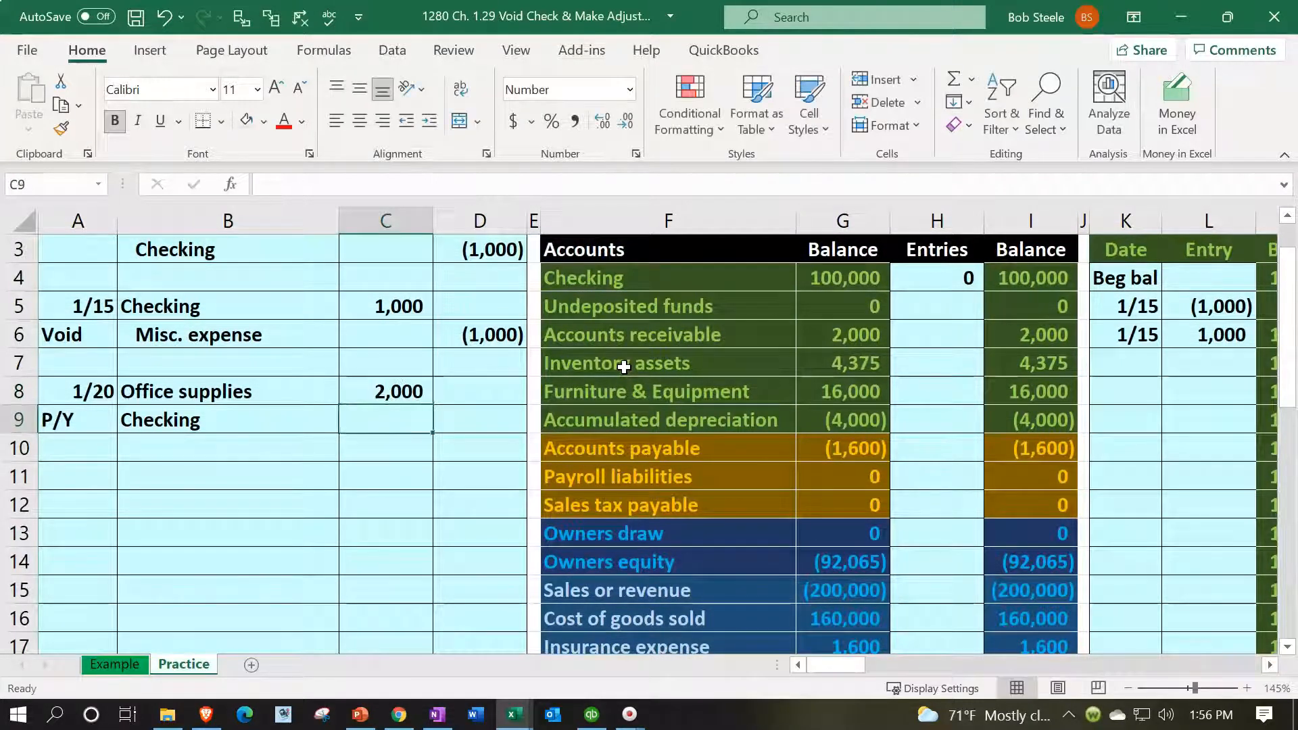
key("Right")
type("-")
key("Left")
key("Up")
key("Return")
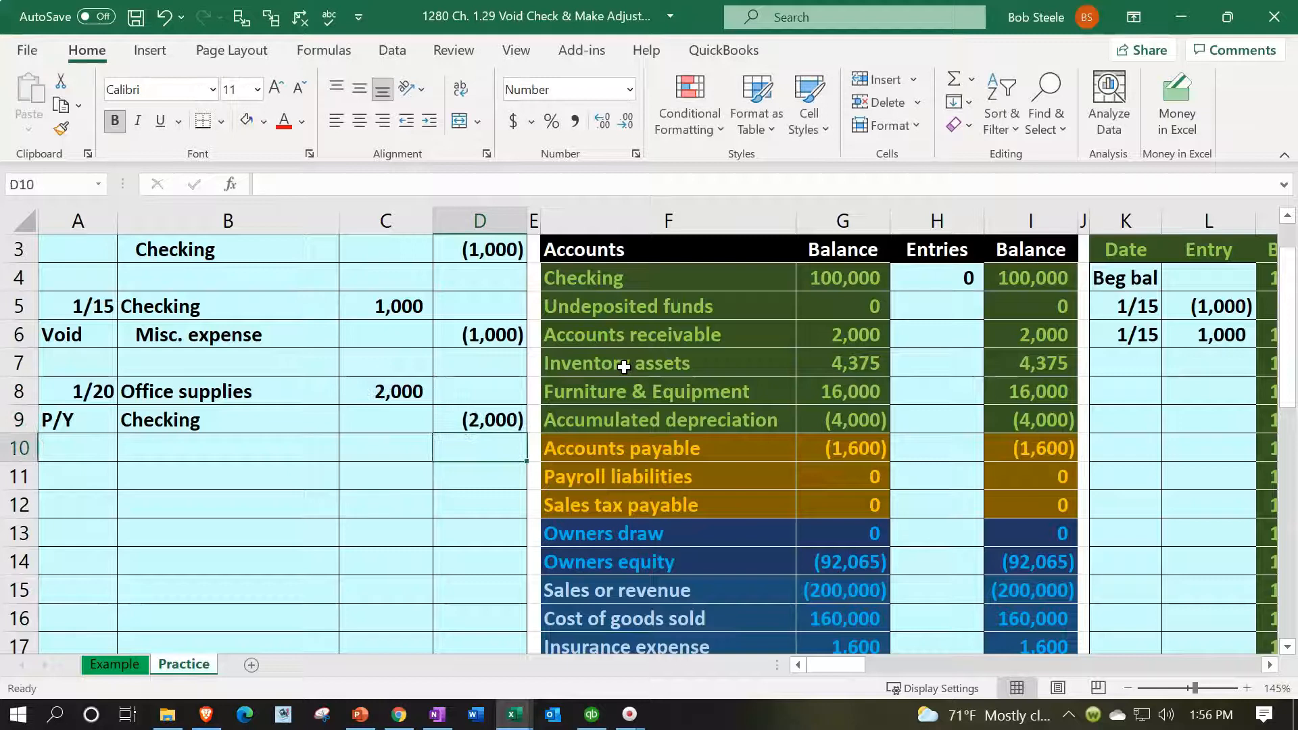
Shade the 1/20 journal entry in A8:D9 with a light gold fill
left_click_drag(98, 388, 474, 406)
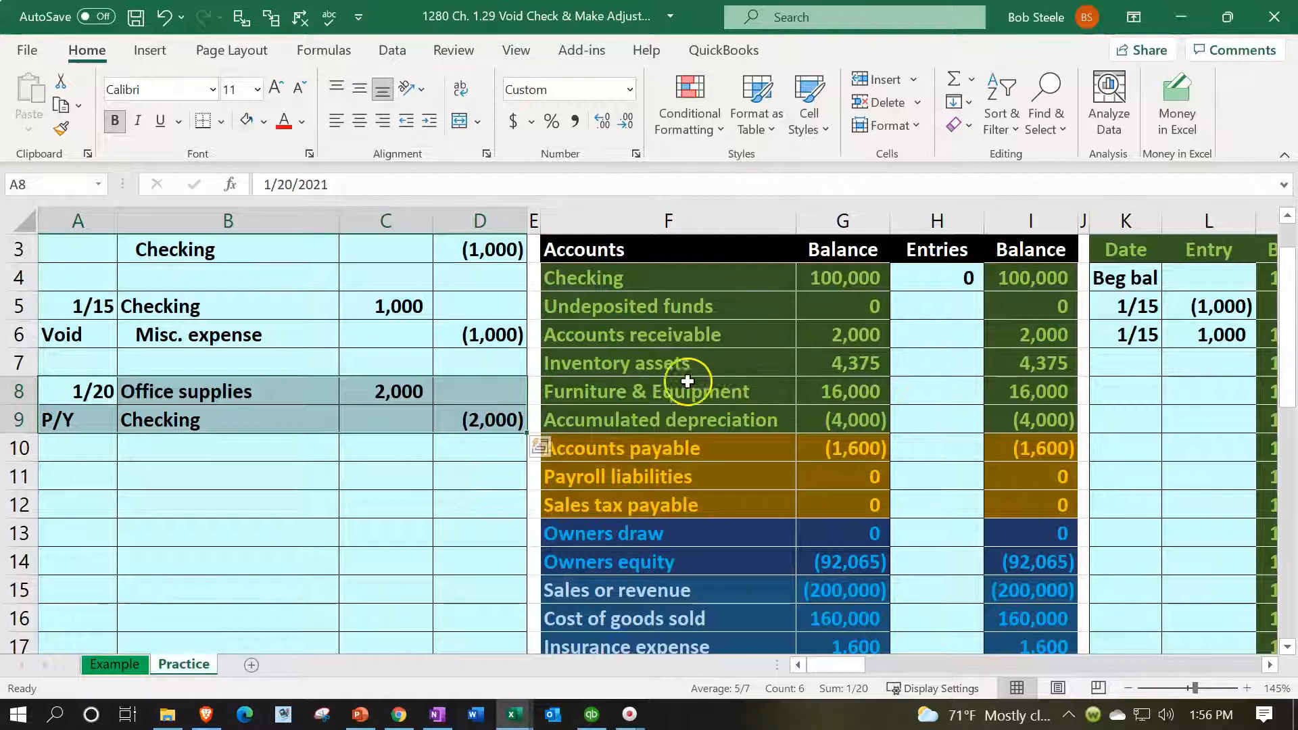
left_click(263, 121)
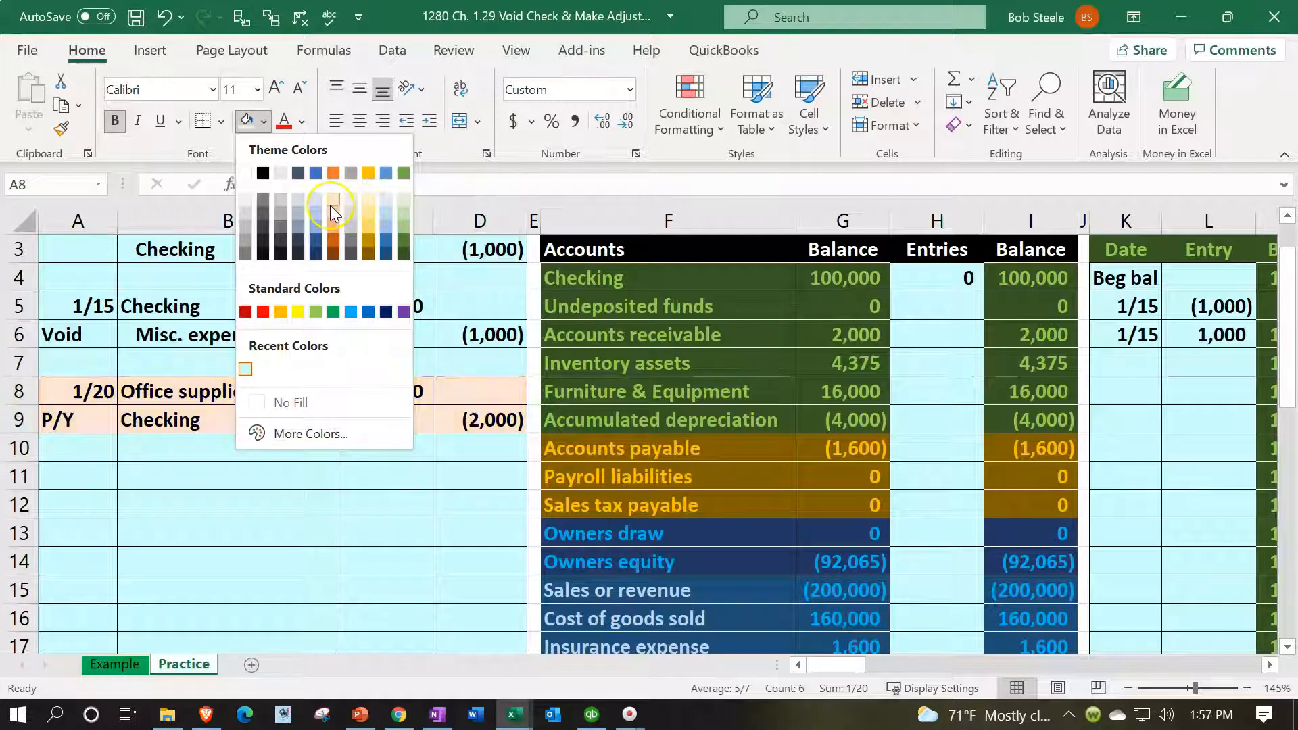
left_click(370, 201)
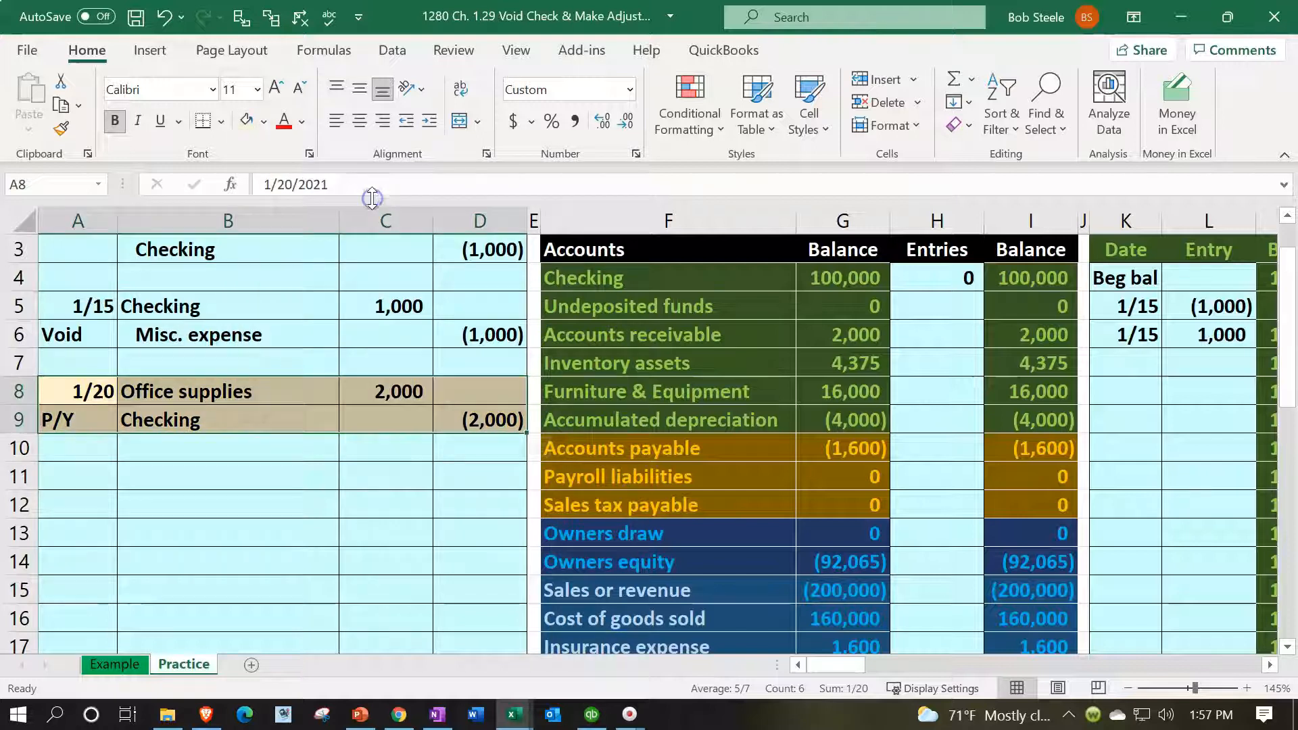
left_click(267, 456)
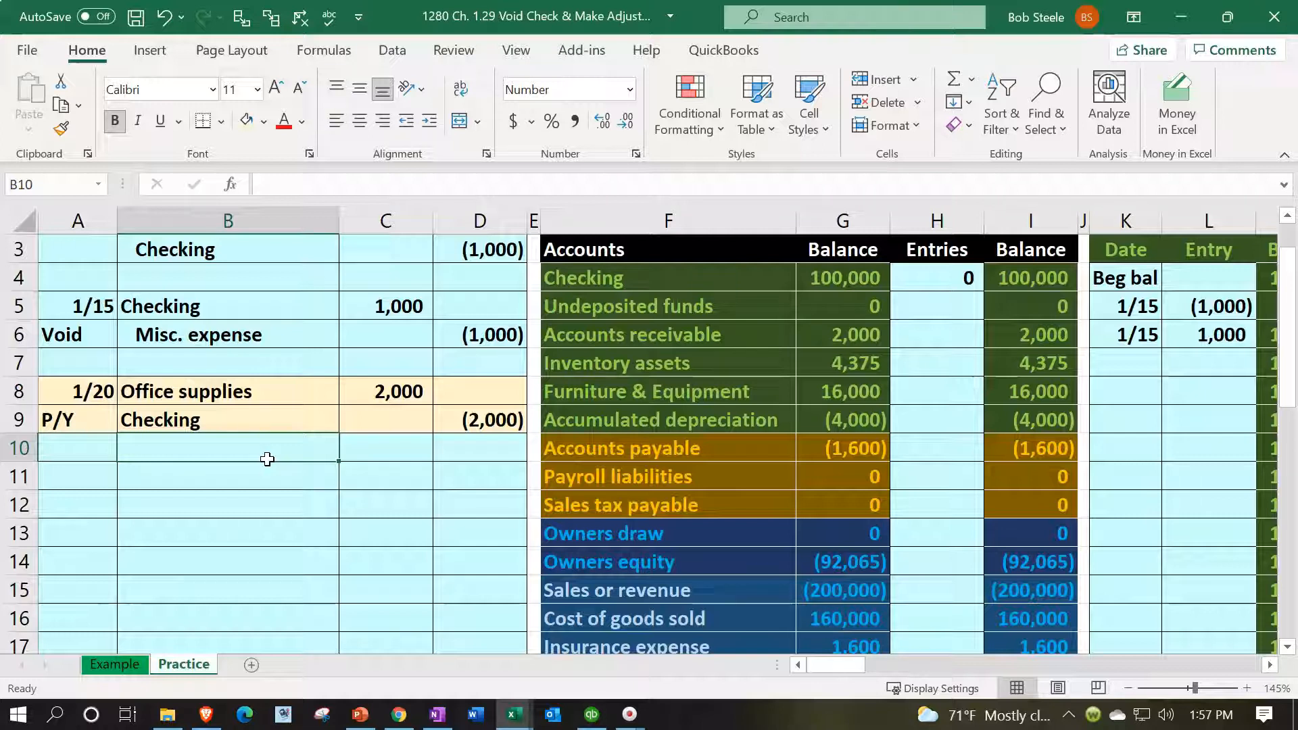
Indent the Checking credit account in B9 by one level
left_click(240, 422)
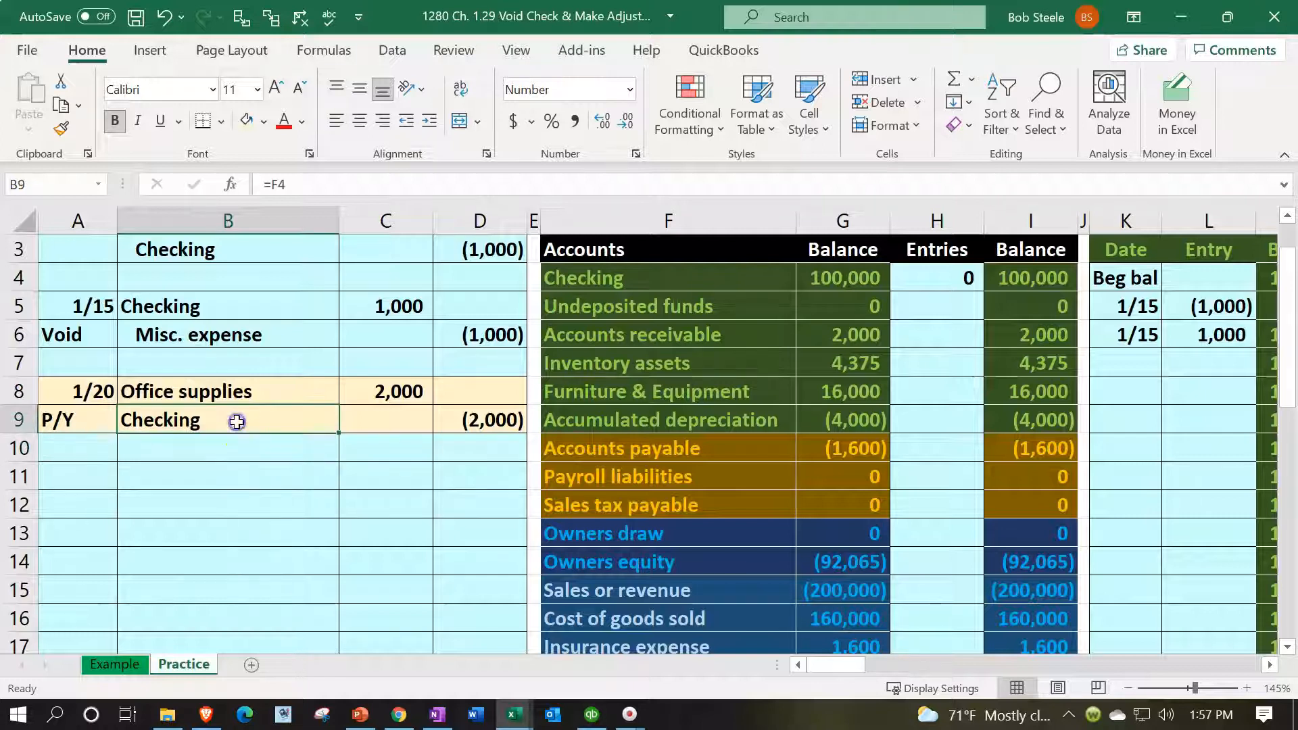
left_click(429, 121)
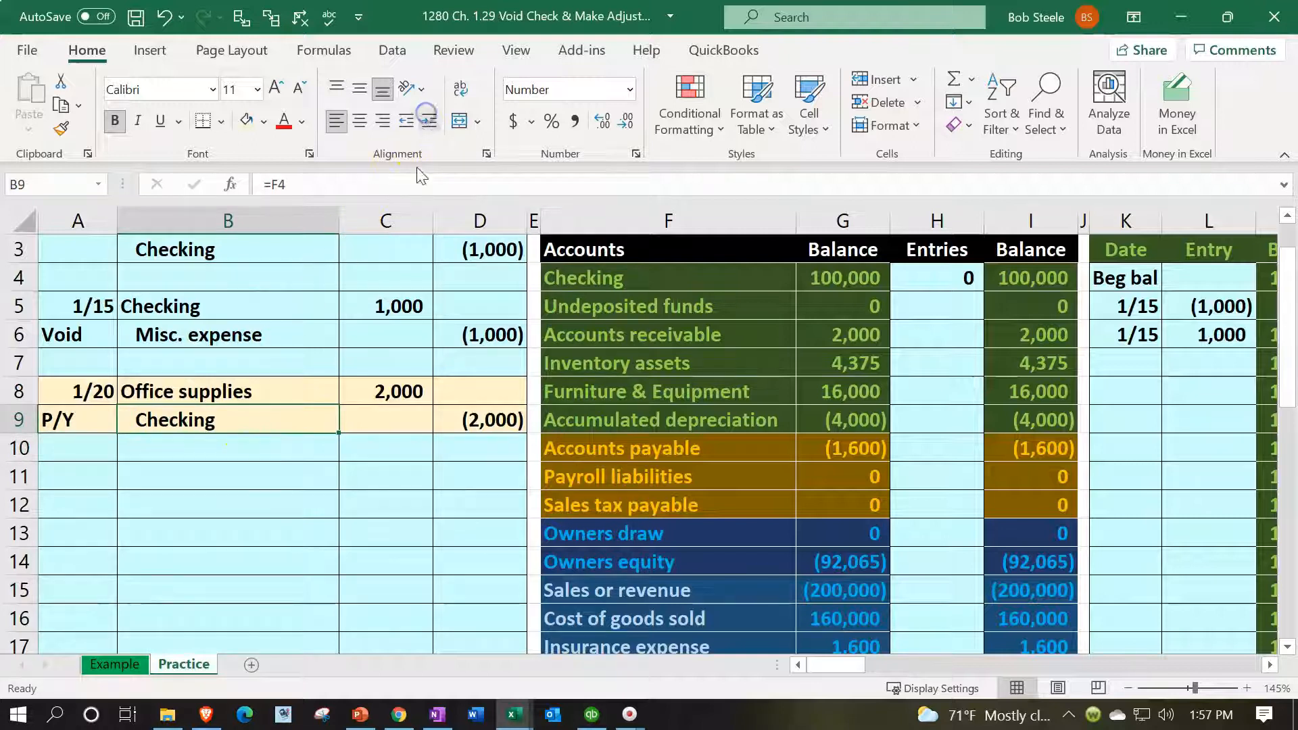
left_click(243, 497)
Examine the check image below the tables, the Office supplies debit in B8:C8 and the beginning Owners equity balance
scroll(244, 496, "down", 6)
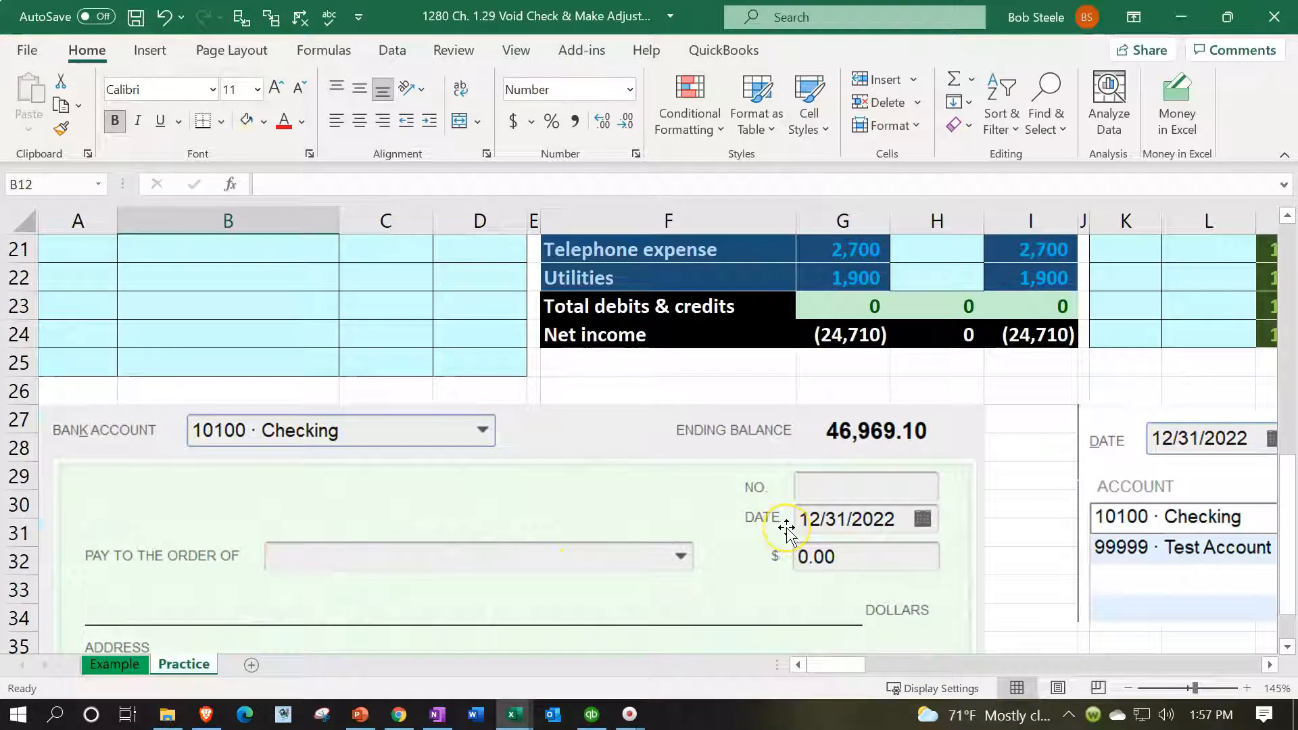
scroll(786, 531, "up", 5)
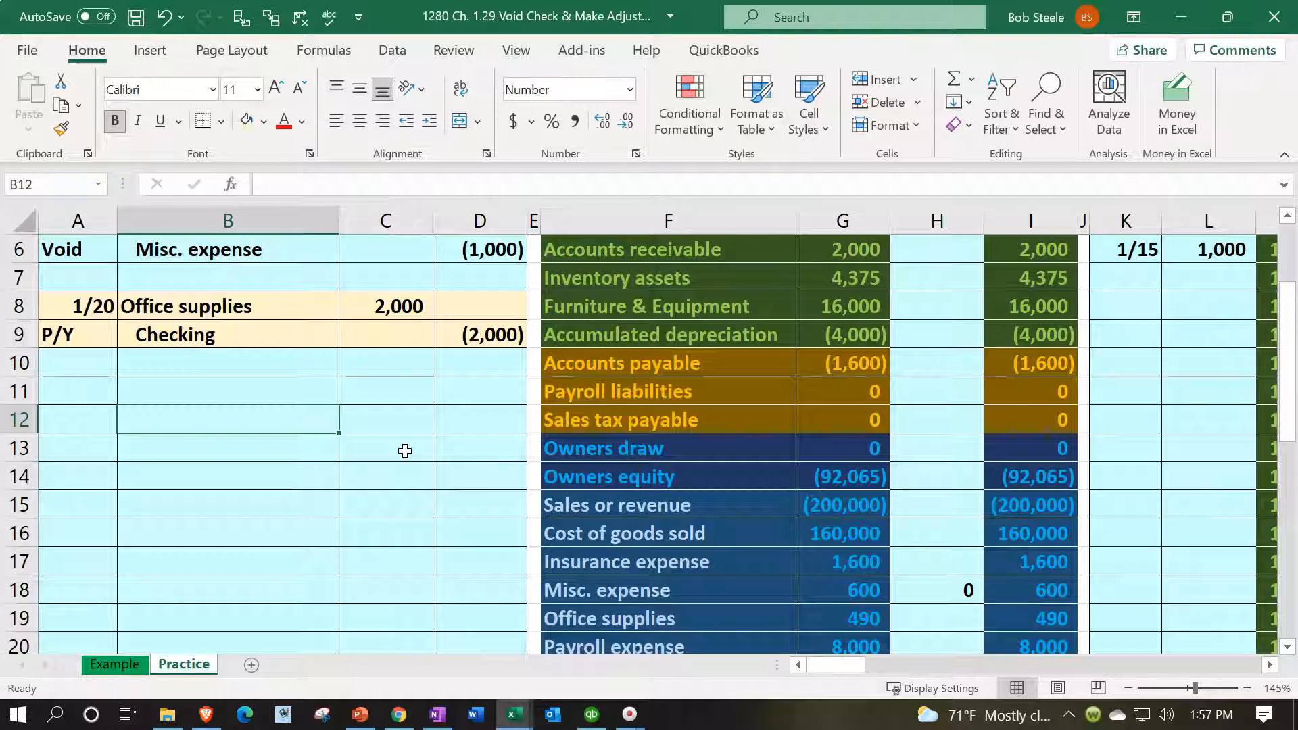
left_click_drag(301, 309, 361, 304)
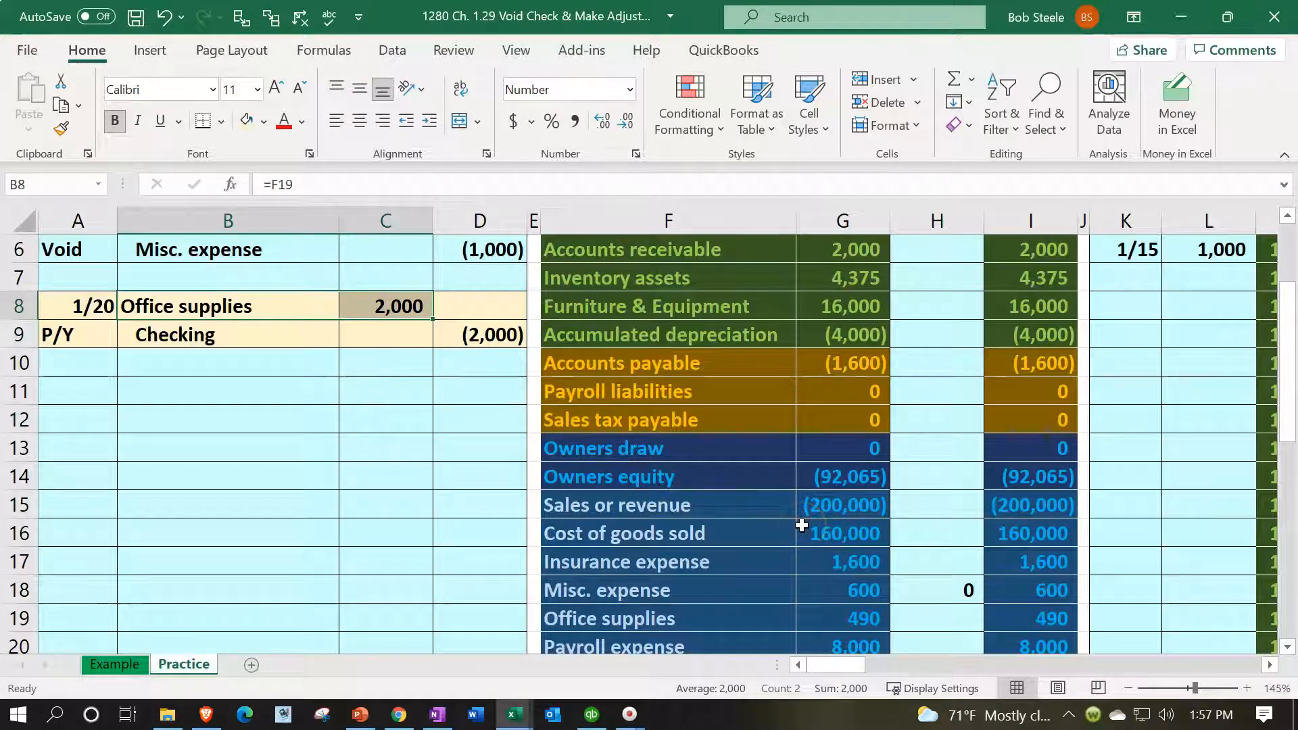
left_click(802, 477)
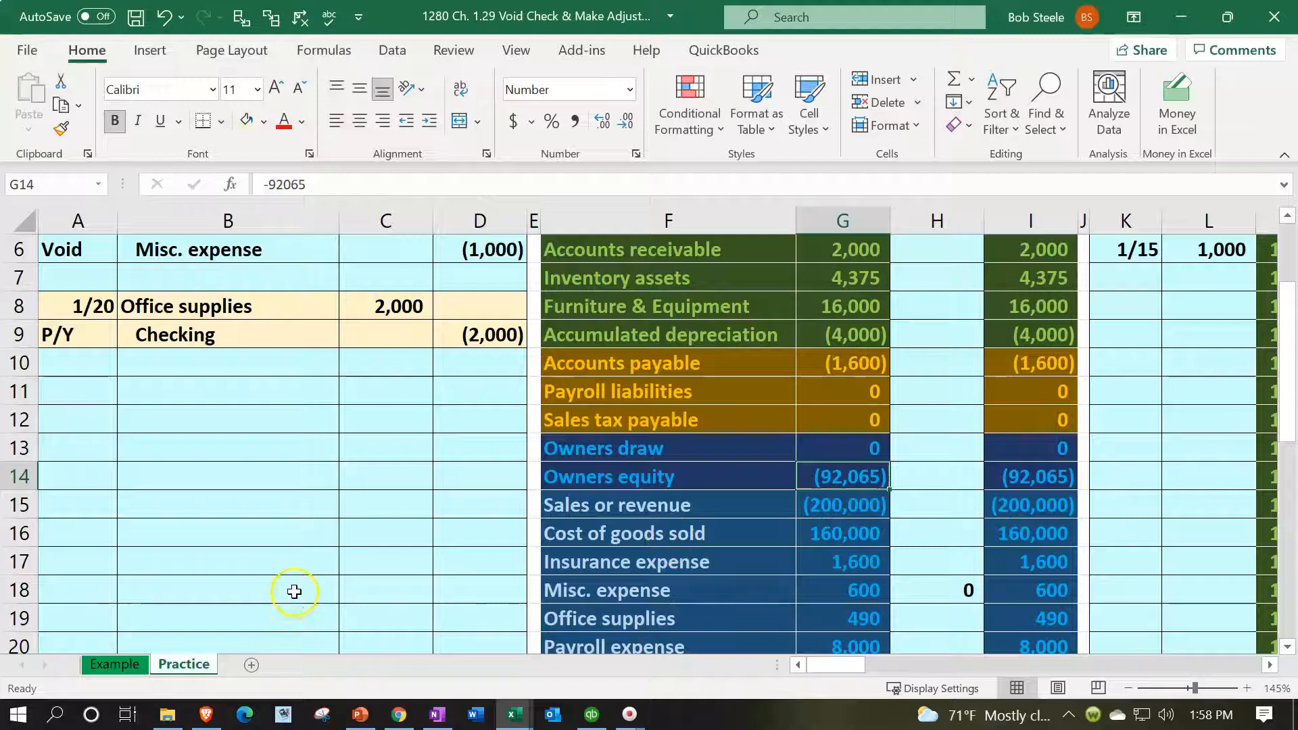
key("F10")
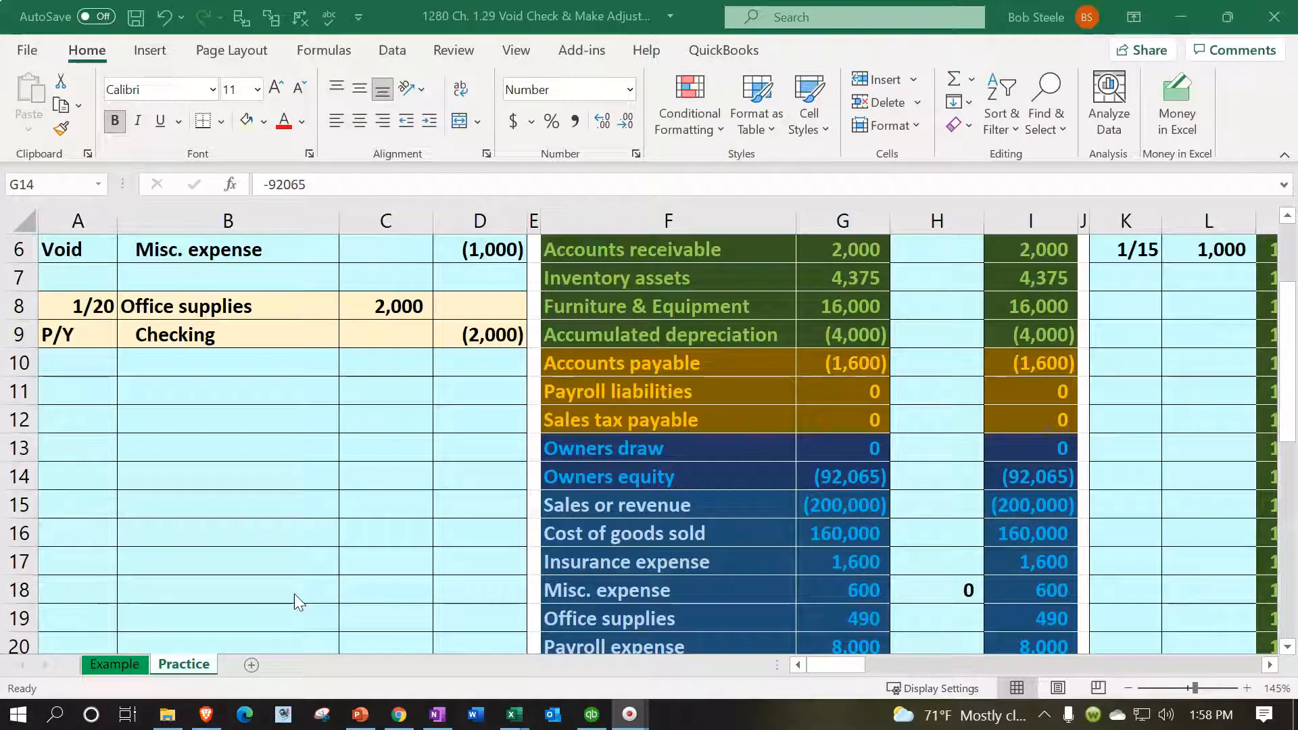
key("F2")
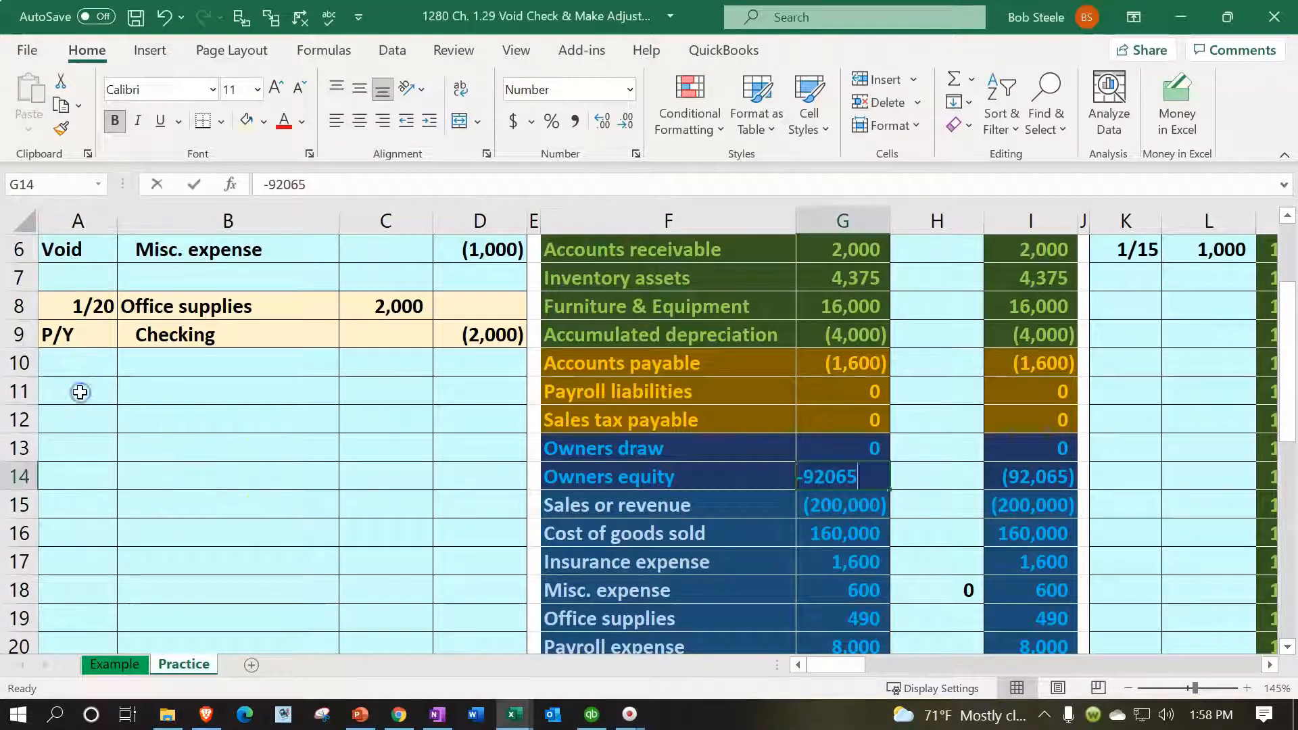
key("Home")
type("=")
left_click(85, 394)
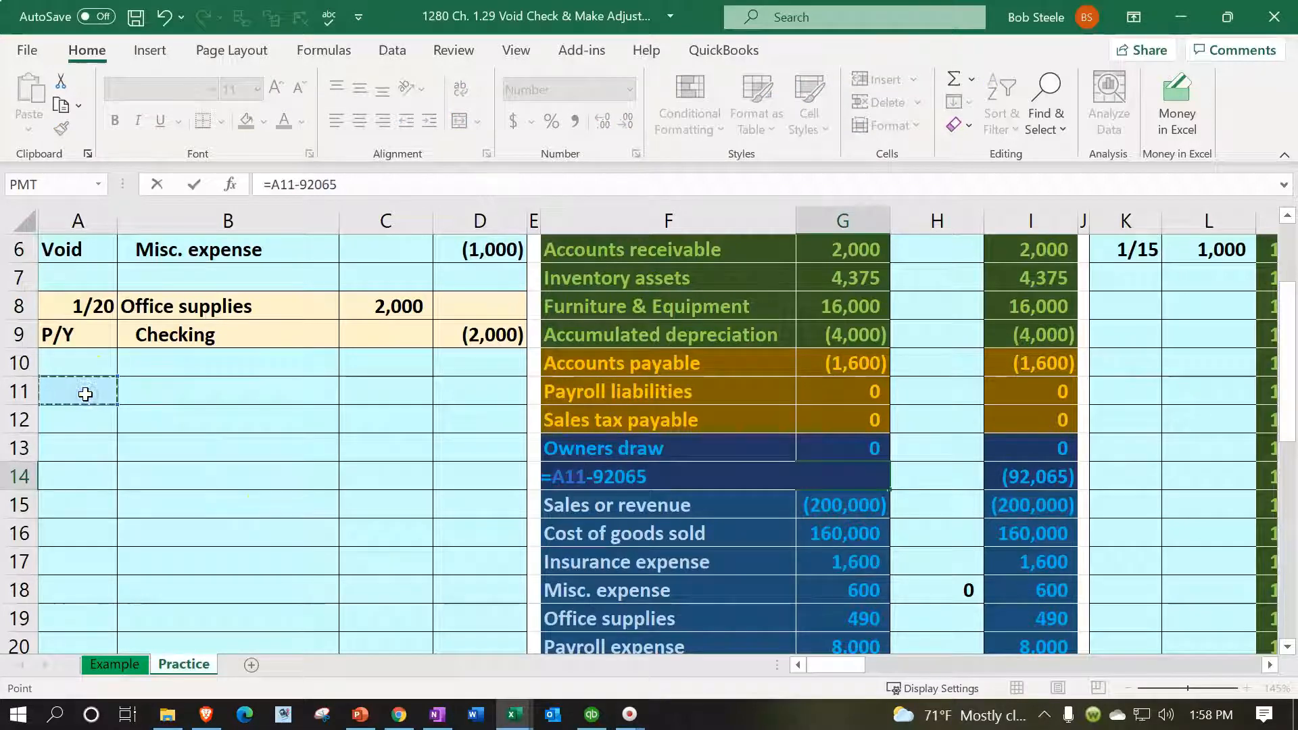
key("Return")
left_click(164, 17)
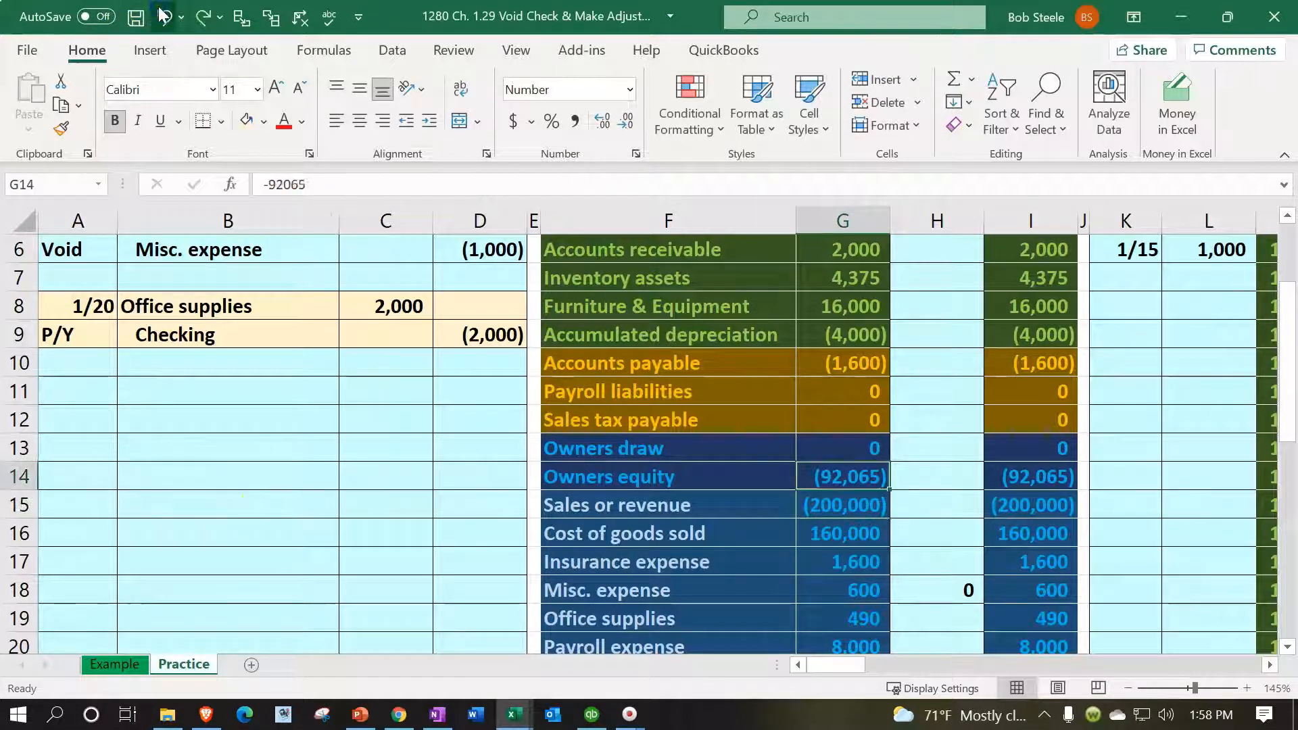
Enter the date 1/15 in A11 for the next journal entry
left_click(69, 388)
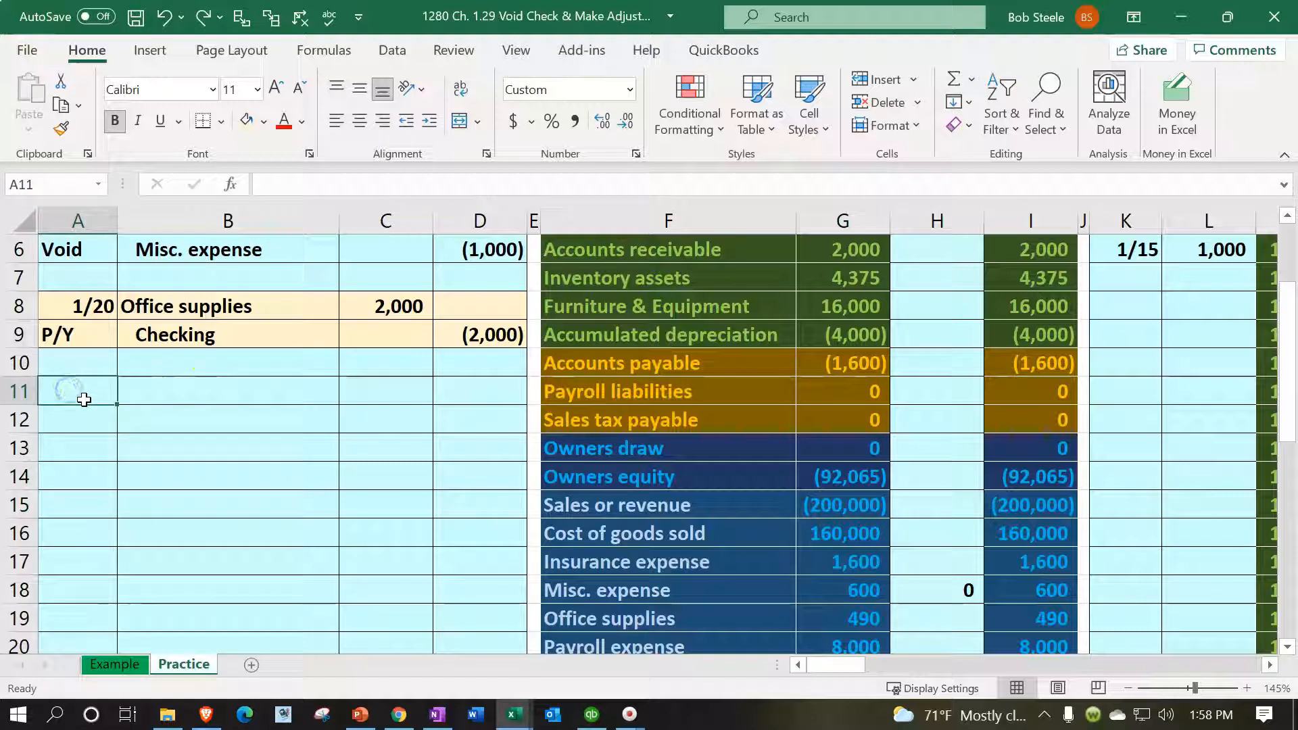
type("1/15")
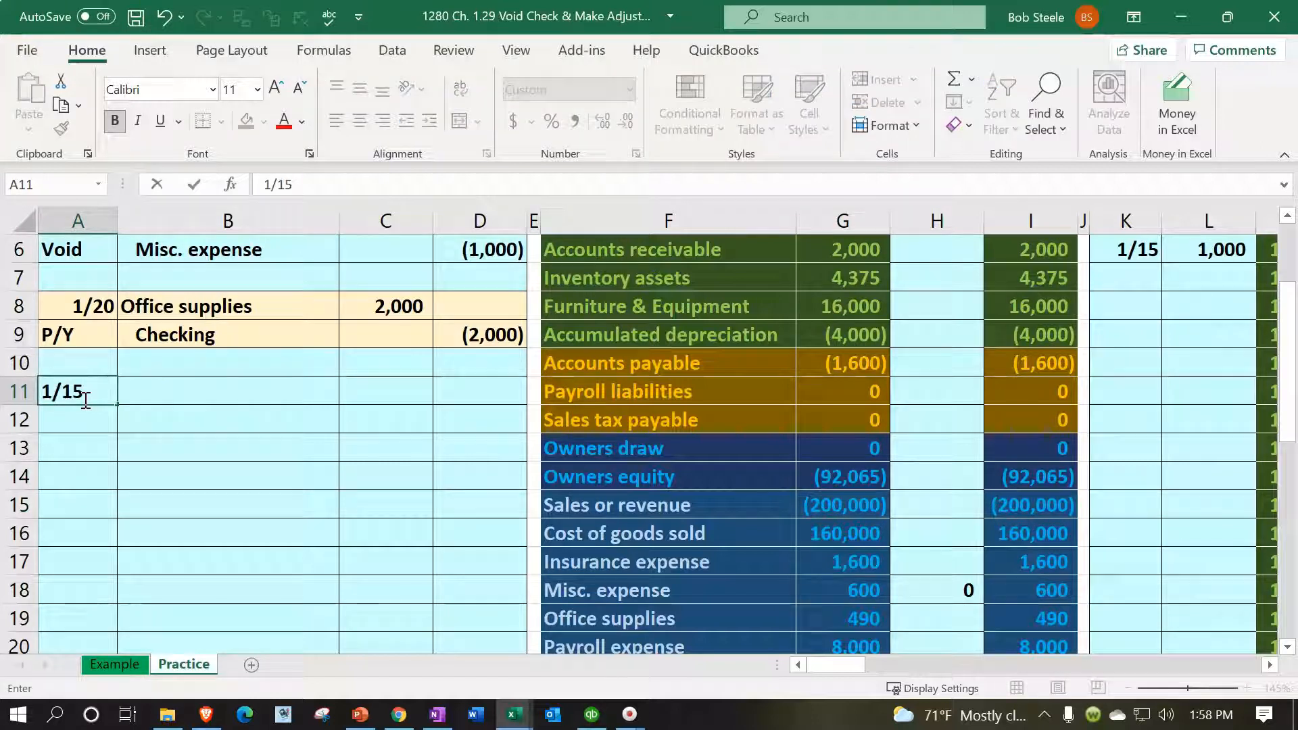
key("Return")
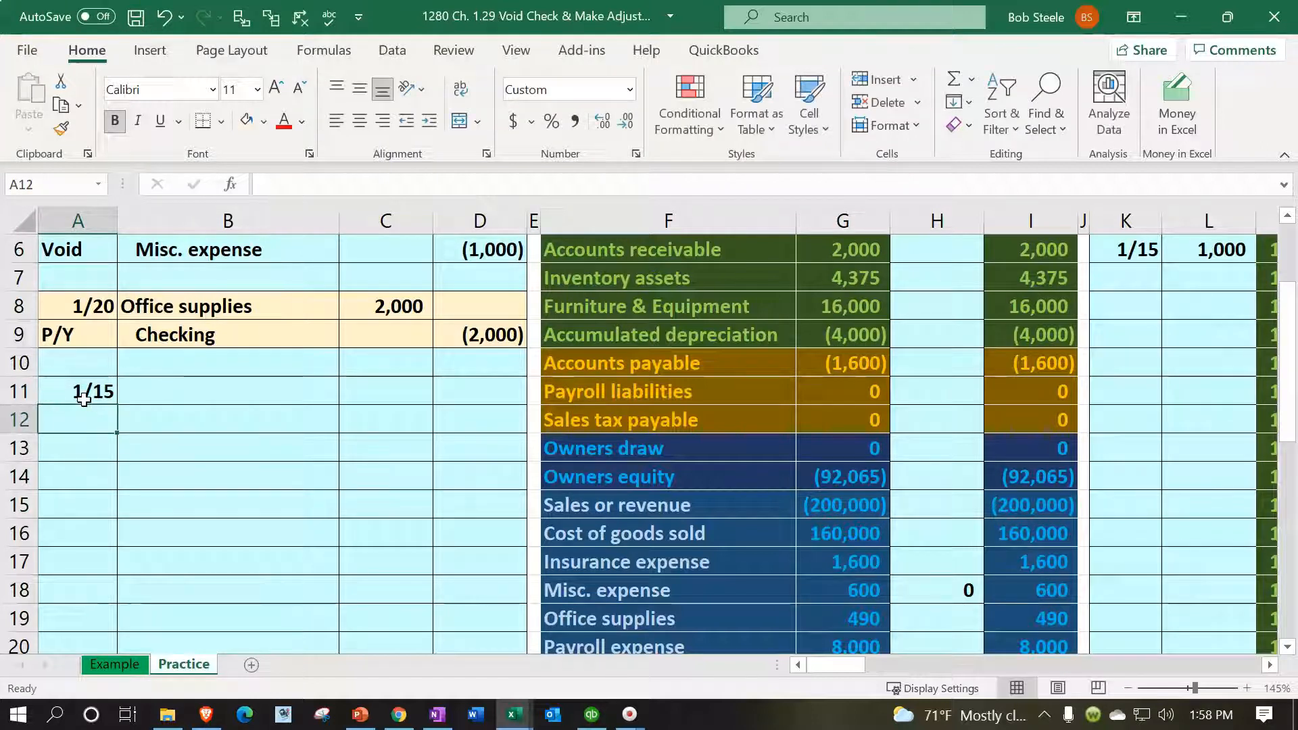
Label the second 1/15 journal entry C/Y in A12, directly below its date
type("C/y")
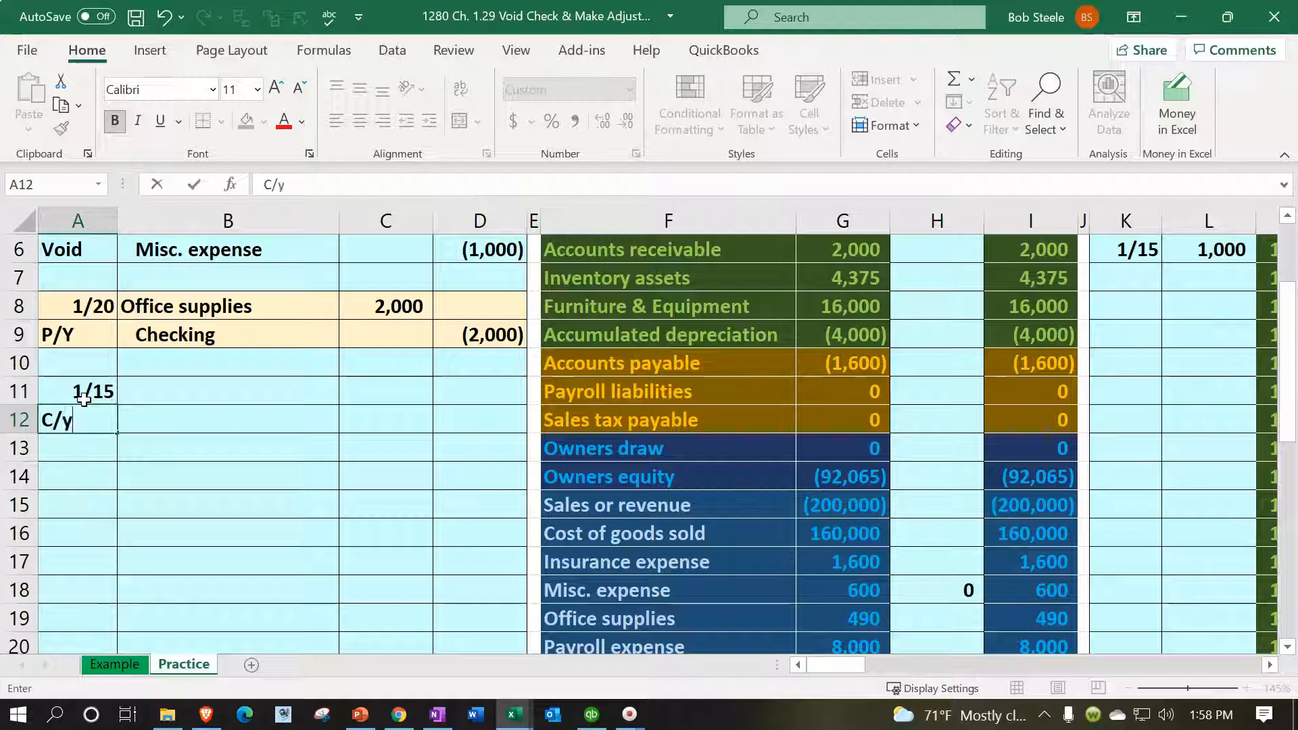
type("Y")
key("Tab")
key("Up")
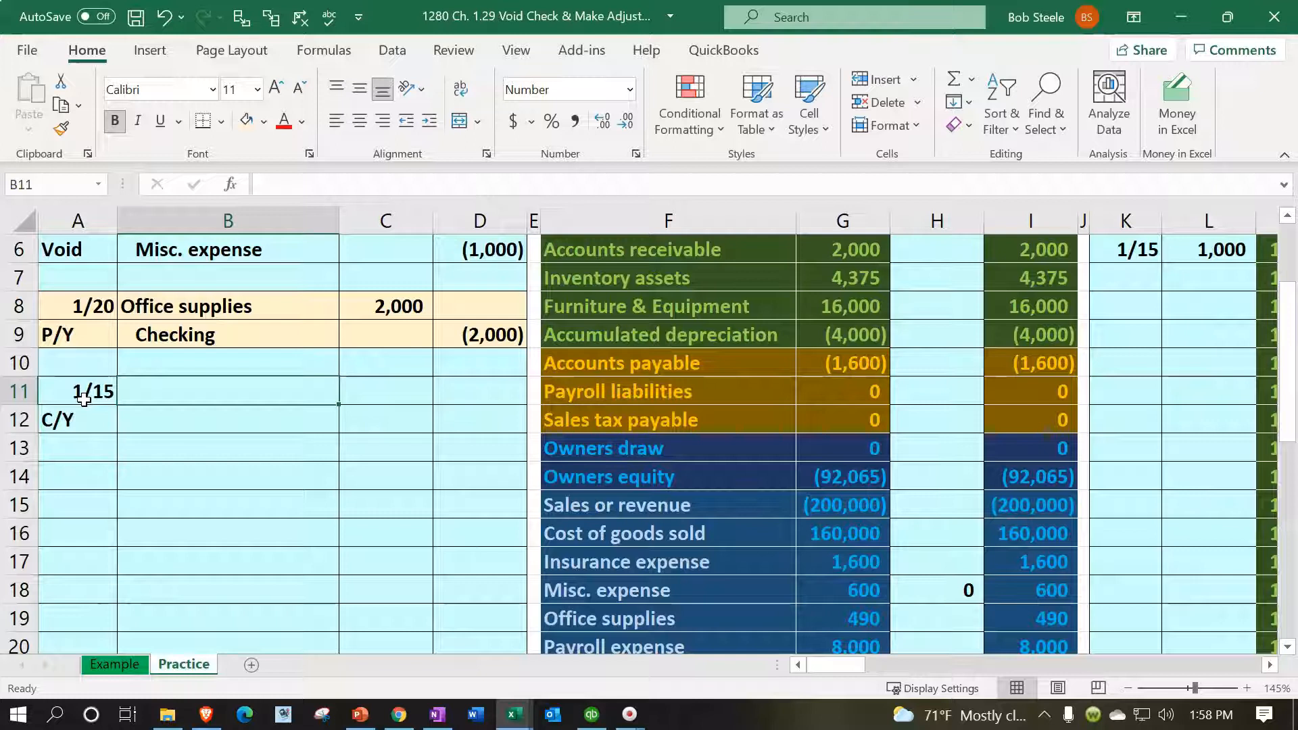
Link B11 to the Checking account name in F4 as the debit account of the C/Y entry
type("=")
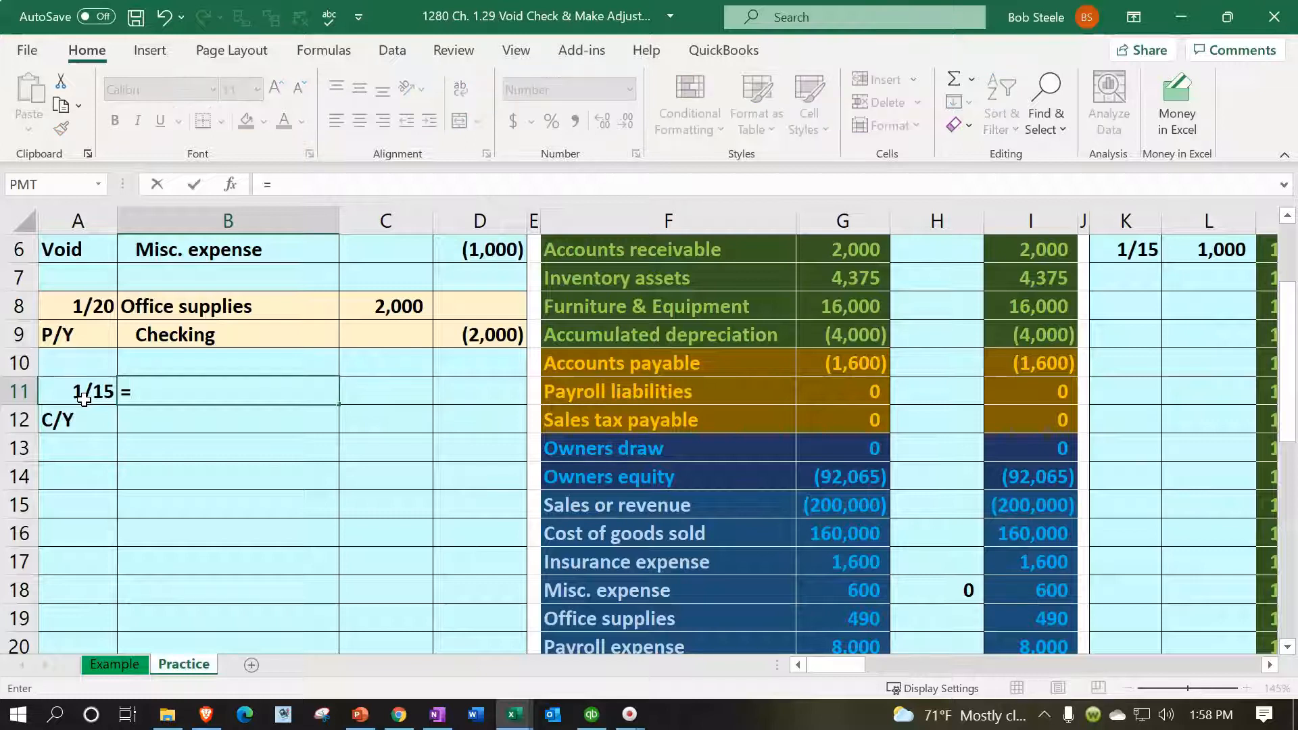
key("Right")
key("Right")
key("Right")
key("Right")
key("Up")
key("Up")
key("Up")
key("Up")
key("Up")
key("Up")
key("Up")
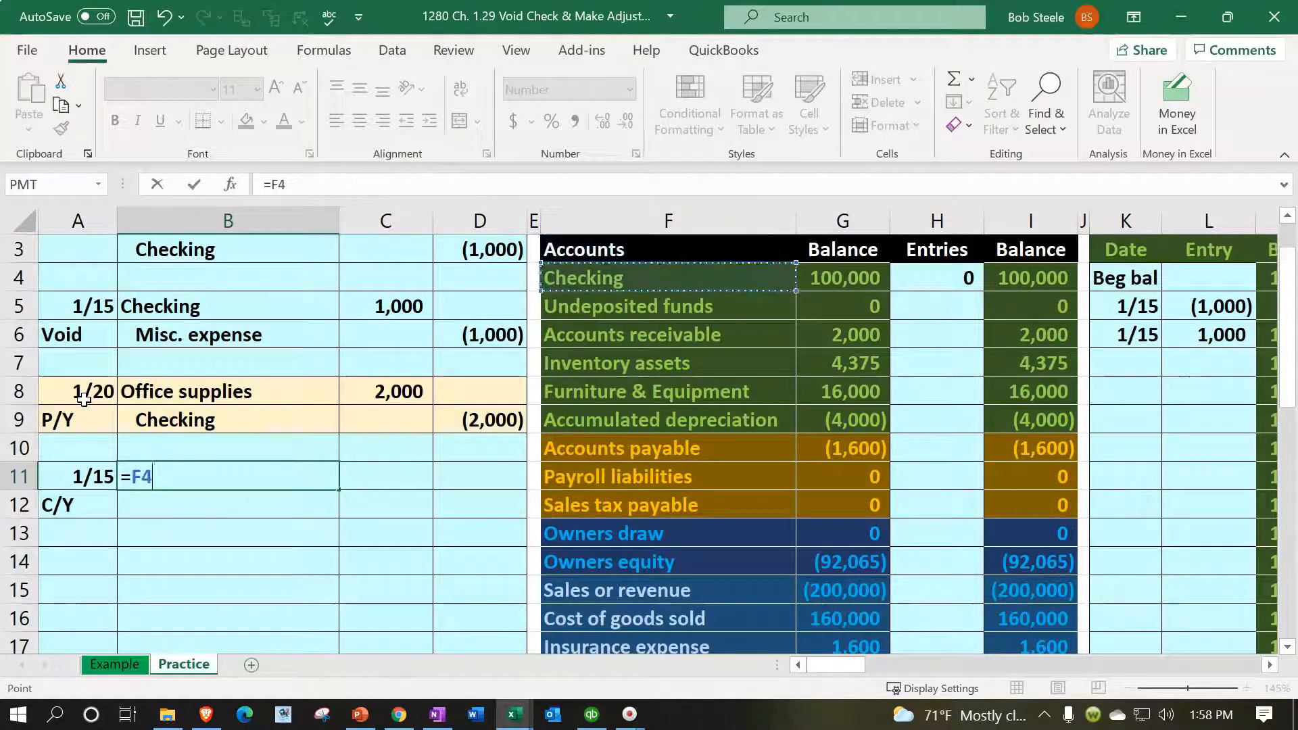
key("Return")
Link the Checking debit in C11 to the Office supplies amount in C8
key("Up")
key("Right")
type("=")
key("Up")
key("Up")
key("Up")
key("Return")
key("Left")
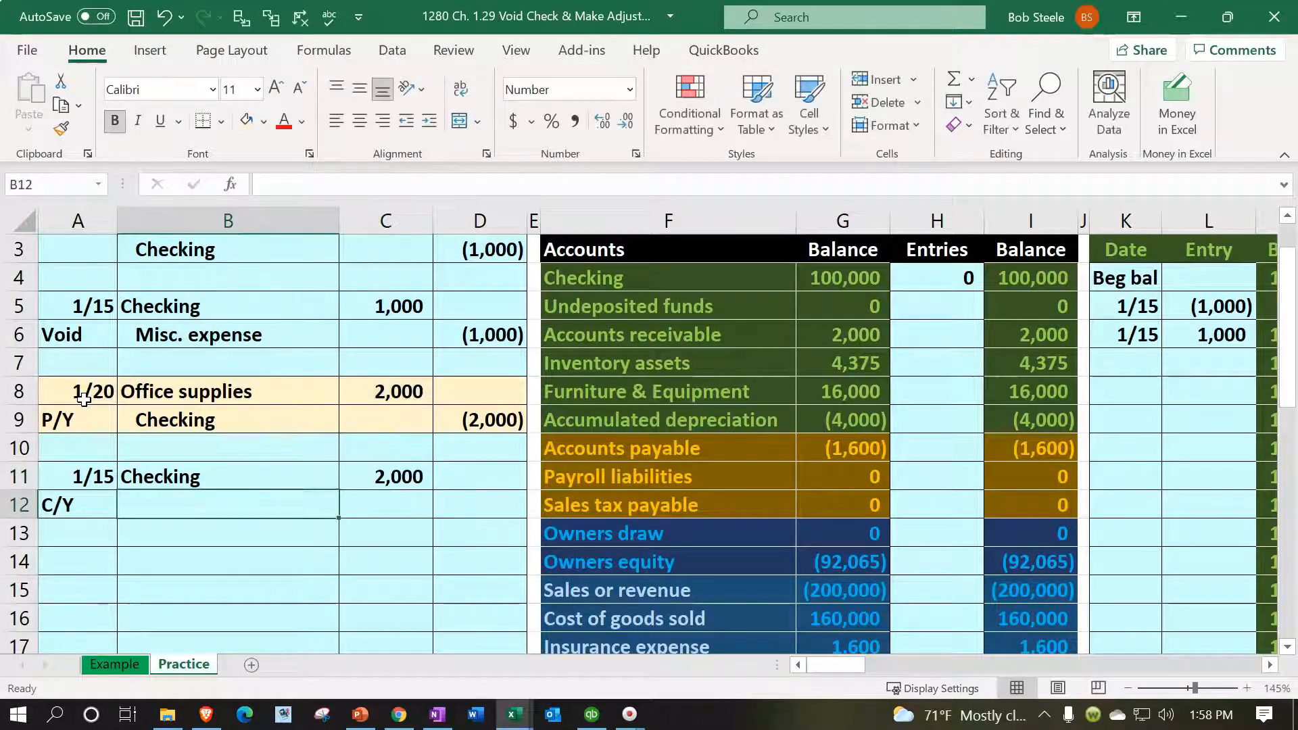
Link the credit account in B12 to Office supplies in B8
type("=")
key("Up")
key("Up")
key("Up")
key("Up")
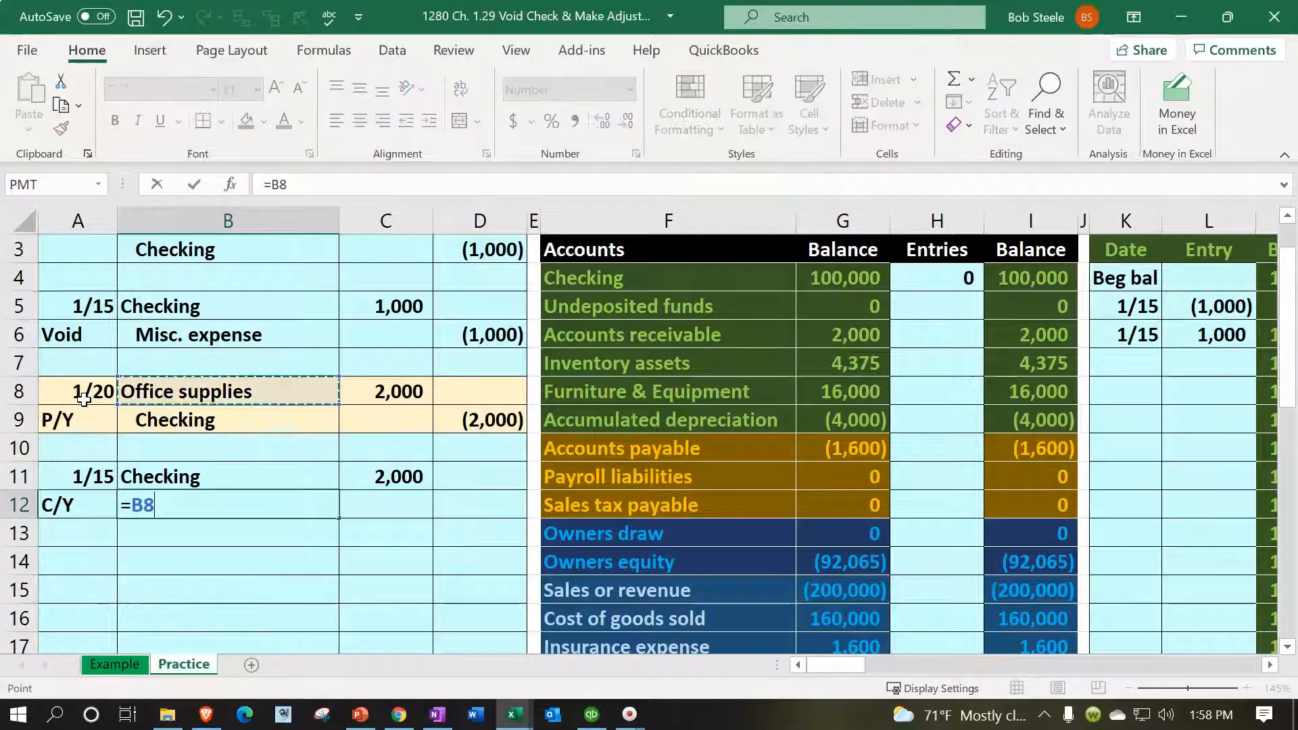
key("Return")
Enter the credit in D12 as the negative of C11 and indent Office supplies in B12 by one level
key("Right")
key("Right")
key("Up")
type("=-")
key("Left")
key("Up")
key("Return")
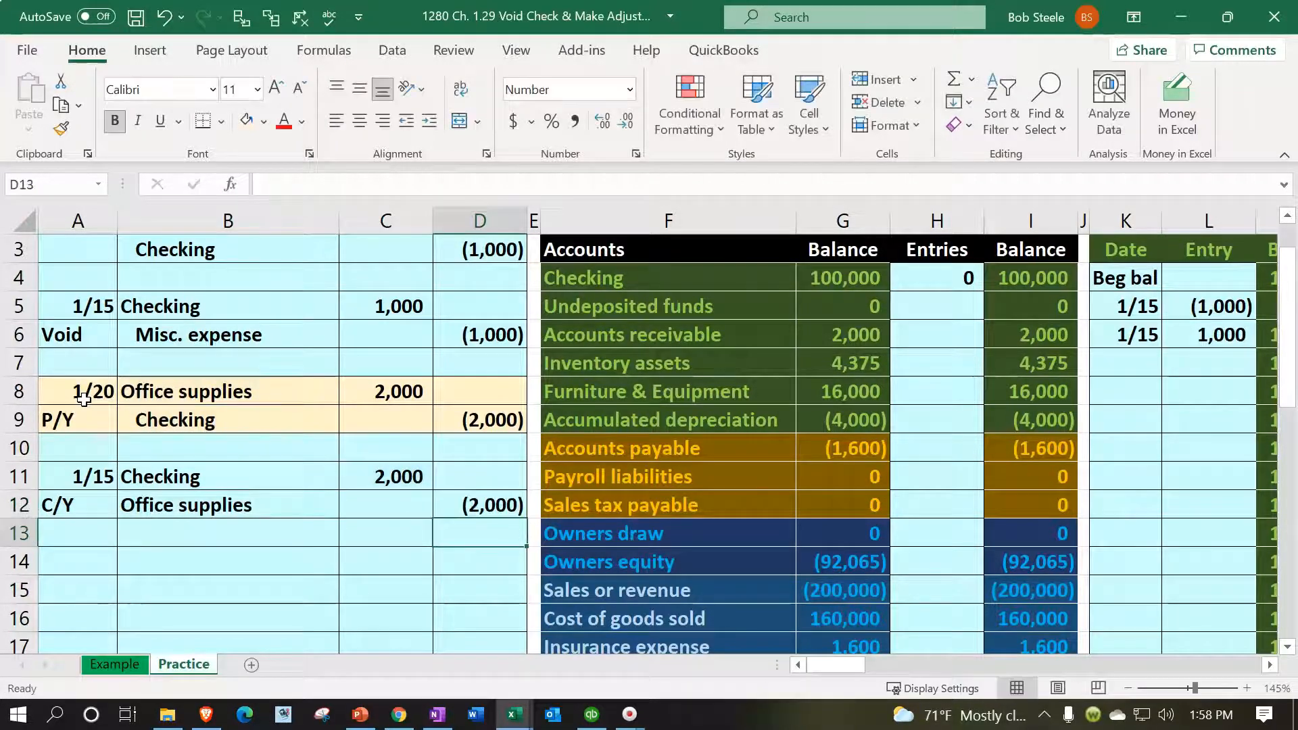
left_click(210, 505)
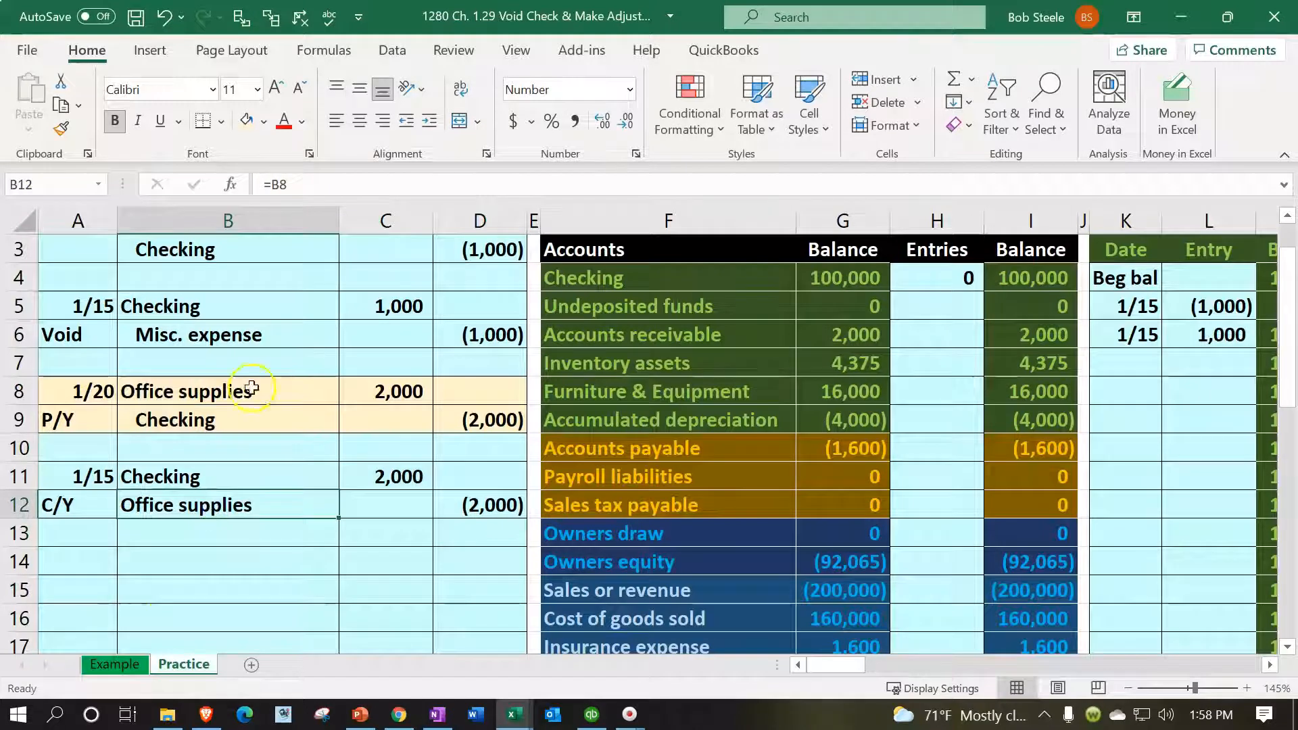
left_click(428, 120)
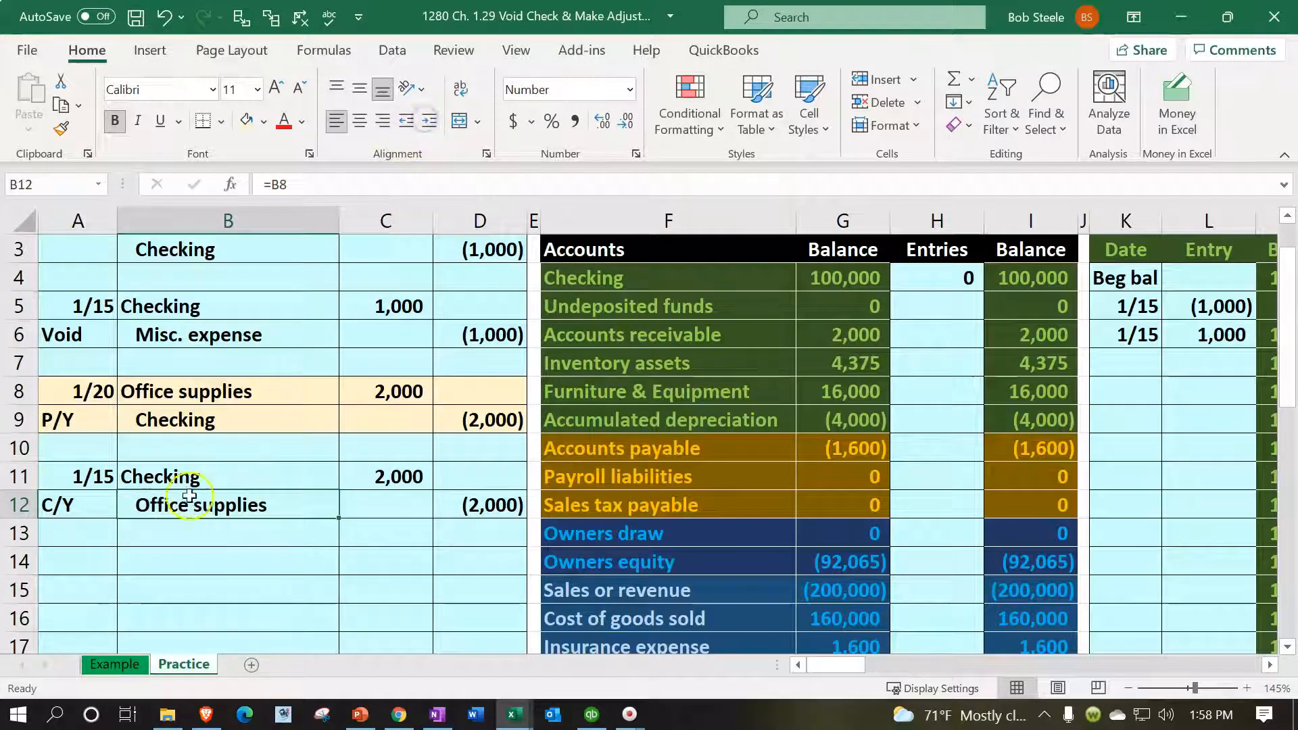
Examine the C/Y journal entry in A11:D12 and the check image below the tables
left_click_drag(101, 488, 450, 508)
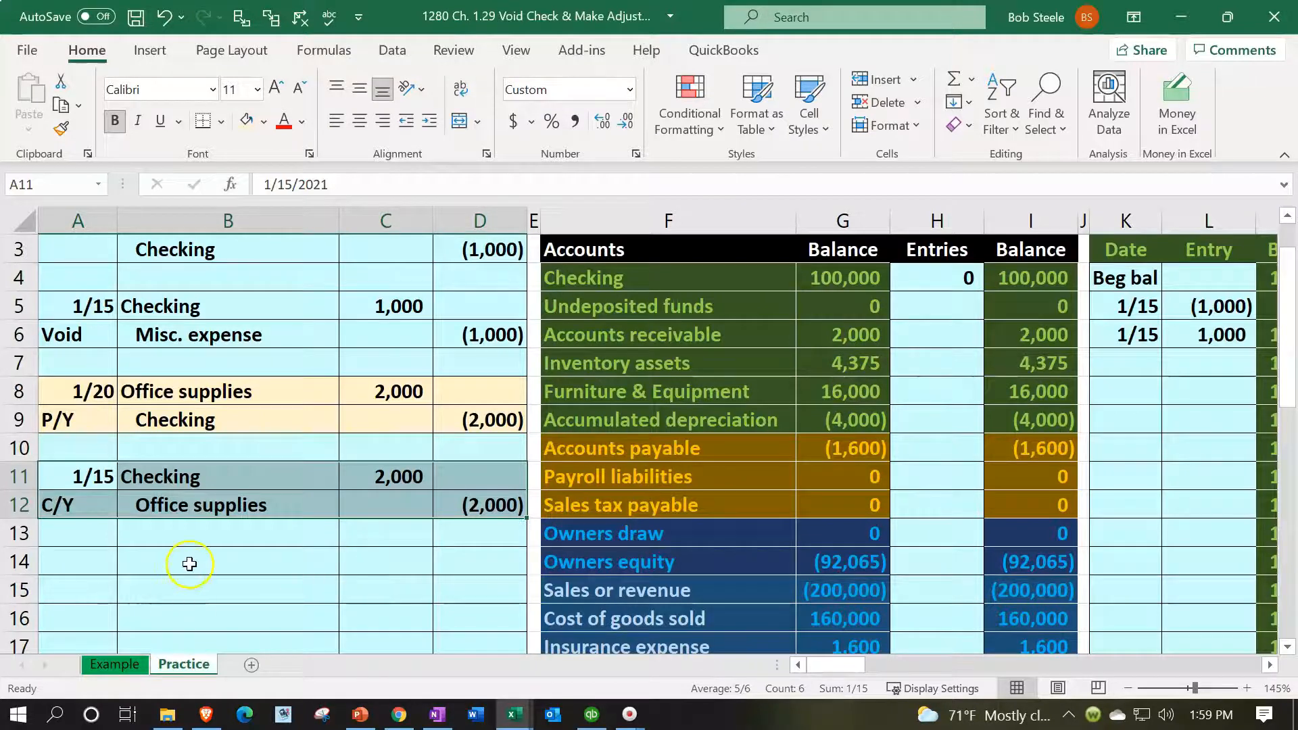
scroll(192, 561, "down", 7)
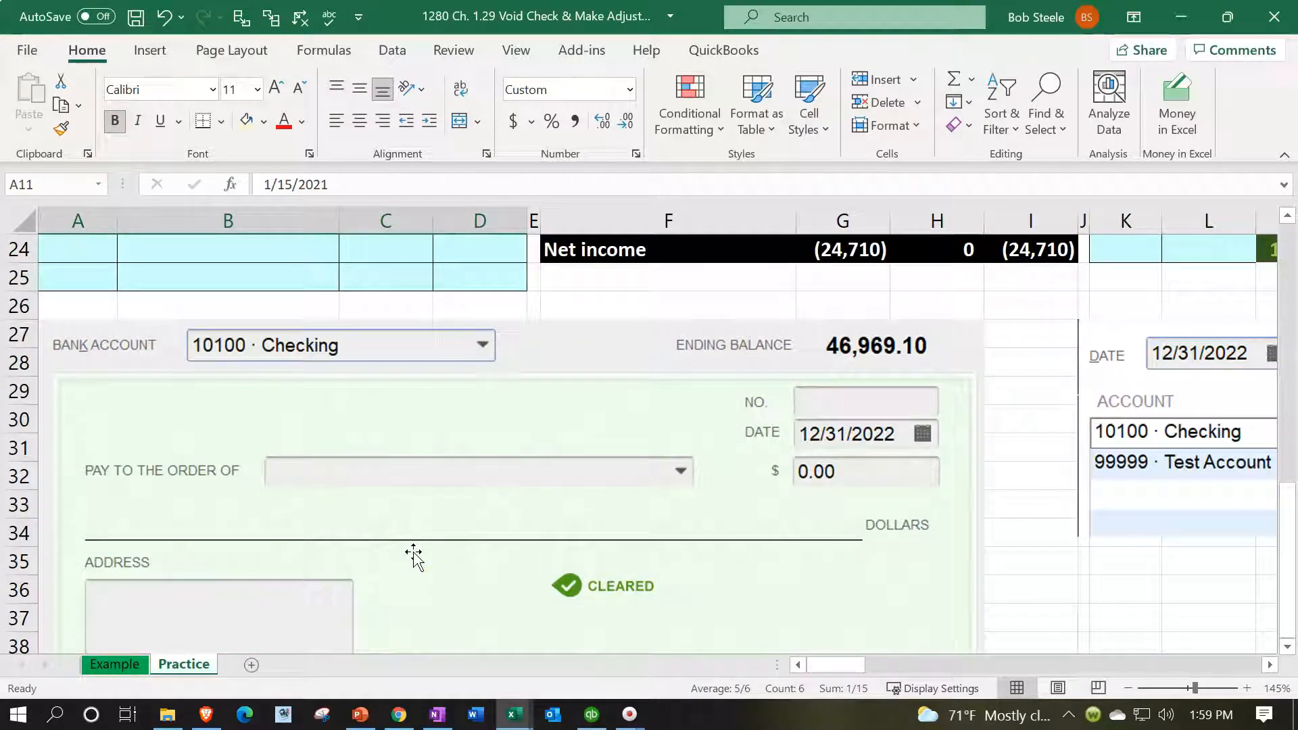
scroll(413, 556, "up", 6)
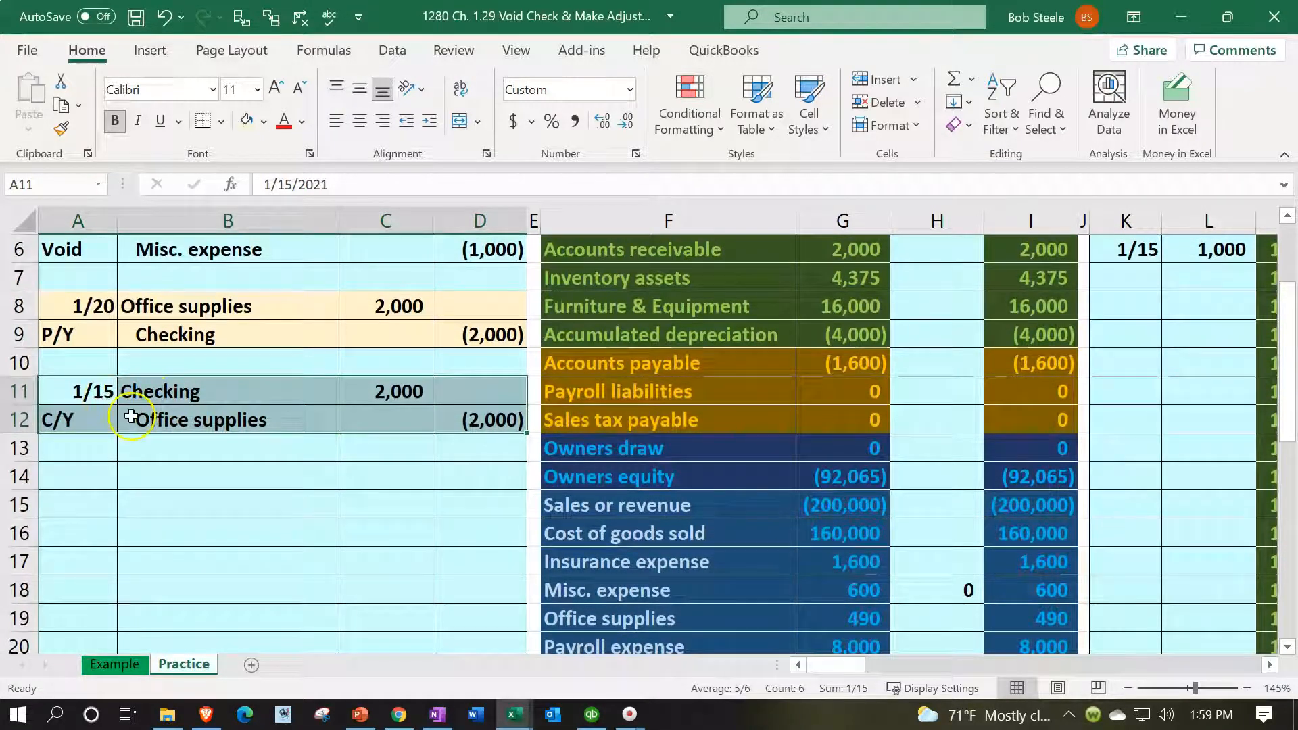
Add the C11 debit to the Checking entries formula in H4 of the trial balance
left_click(180, 417)
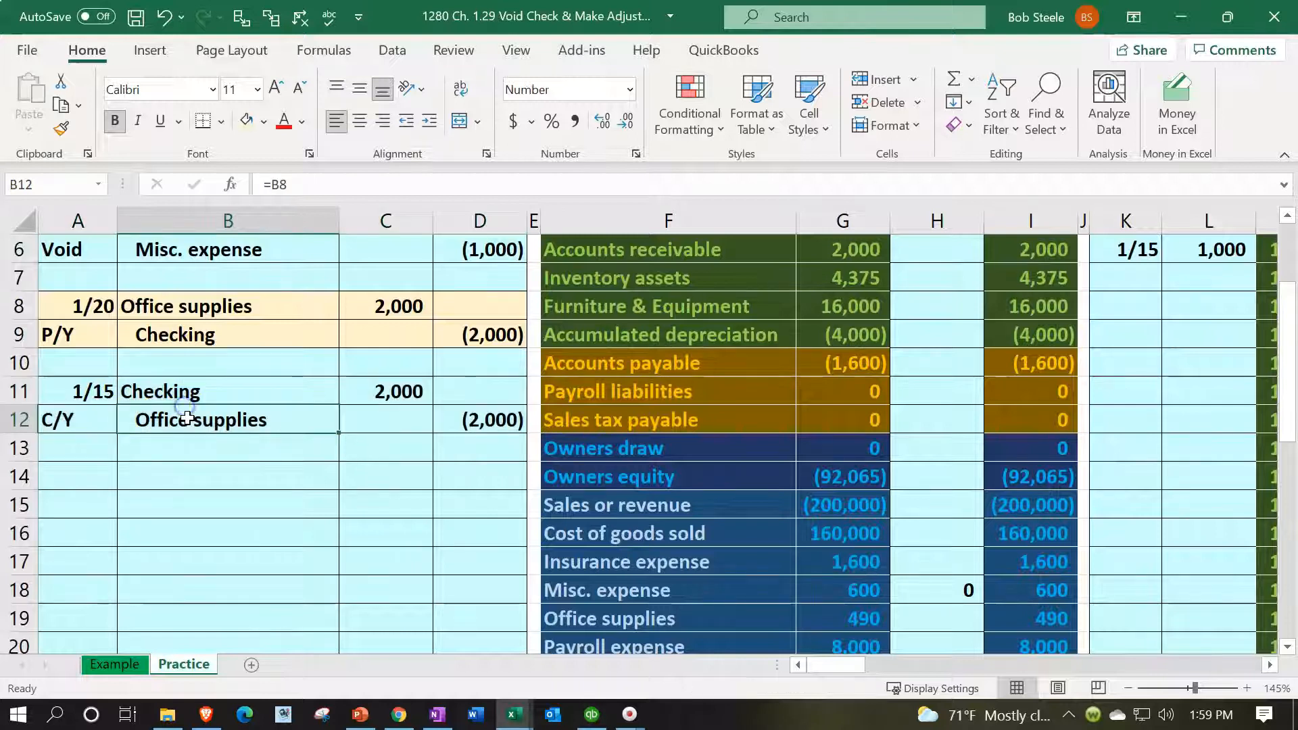
key("Right")
key("Right")
key("Right")
key("Right")
key("Right")
key("Right")
key("Up")
key("Up")
key("Up")
key("Up")
key("Up")
key("Up")
key("Up")
key("Up")
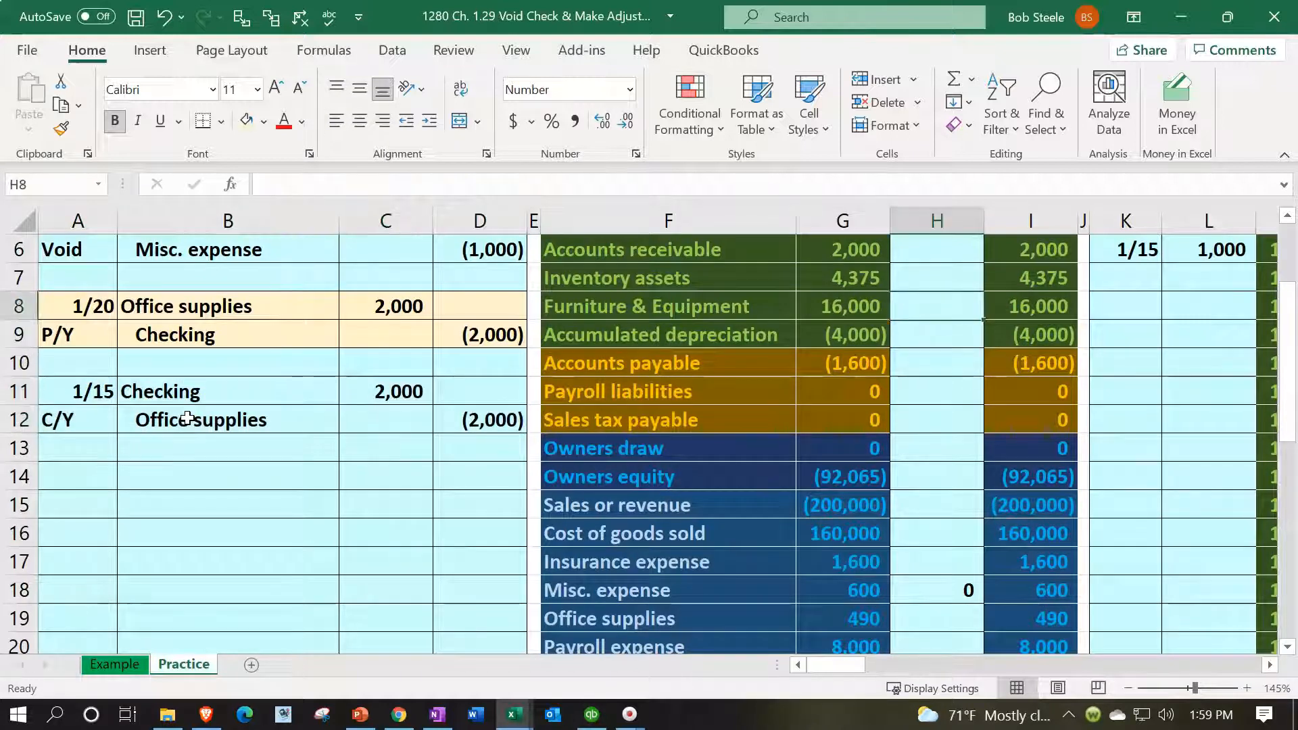
scroll(187, 416, "up", 1)
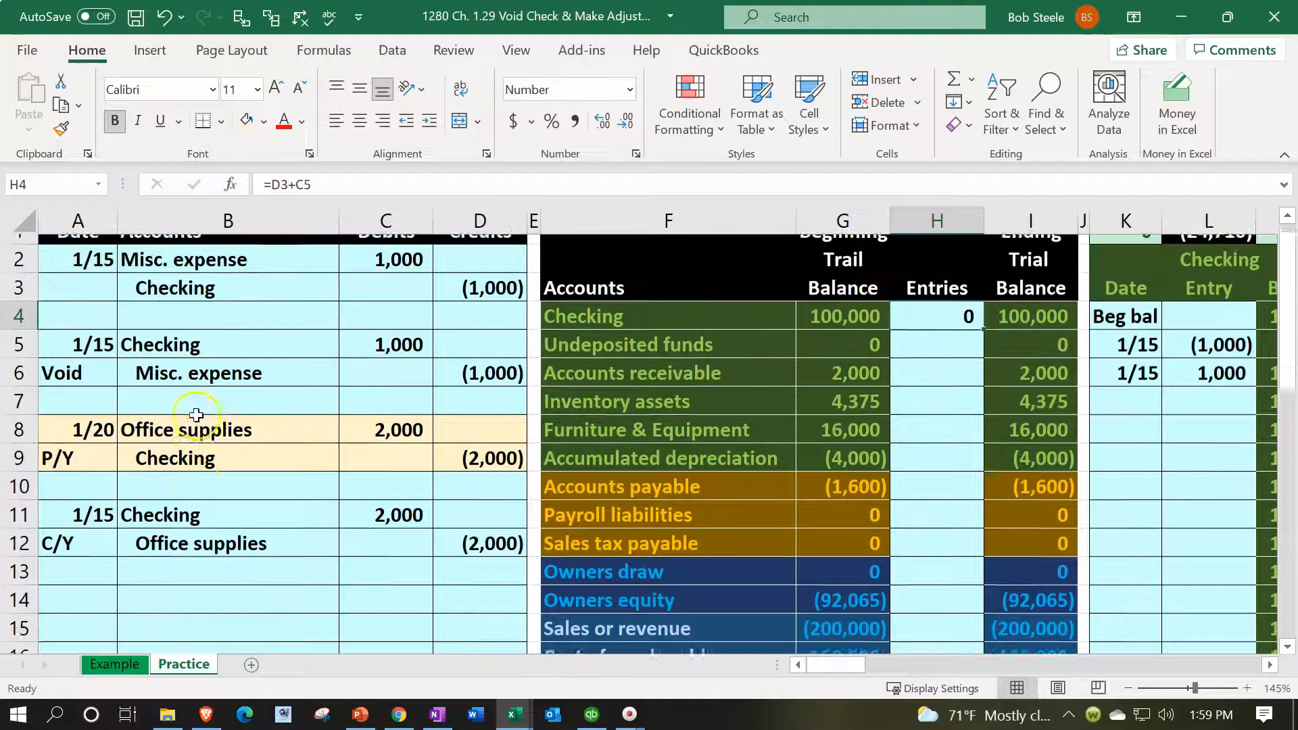
double_click(963, 334)
type("+")
left_click(388, 528)
key("Return")
Post the D12 credit to the Office supplies entries cell H19 with a link formula
scroll(390, 525, "down", 2)
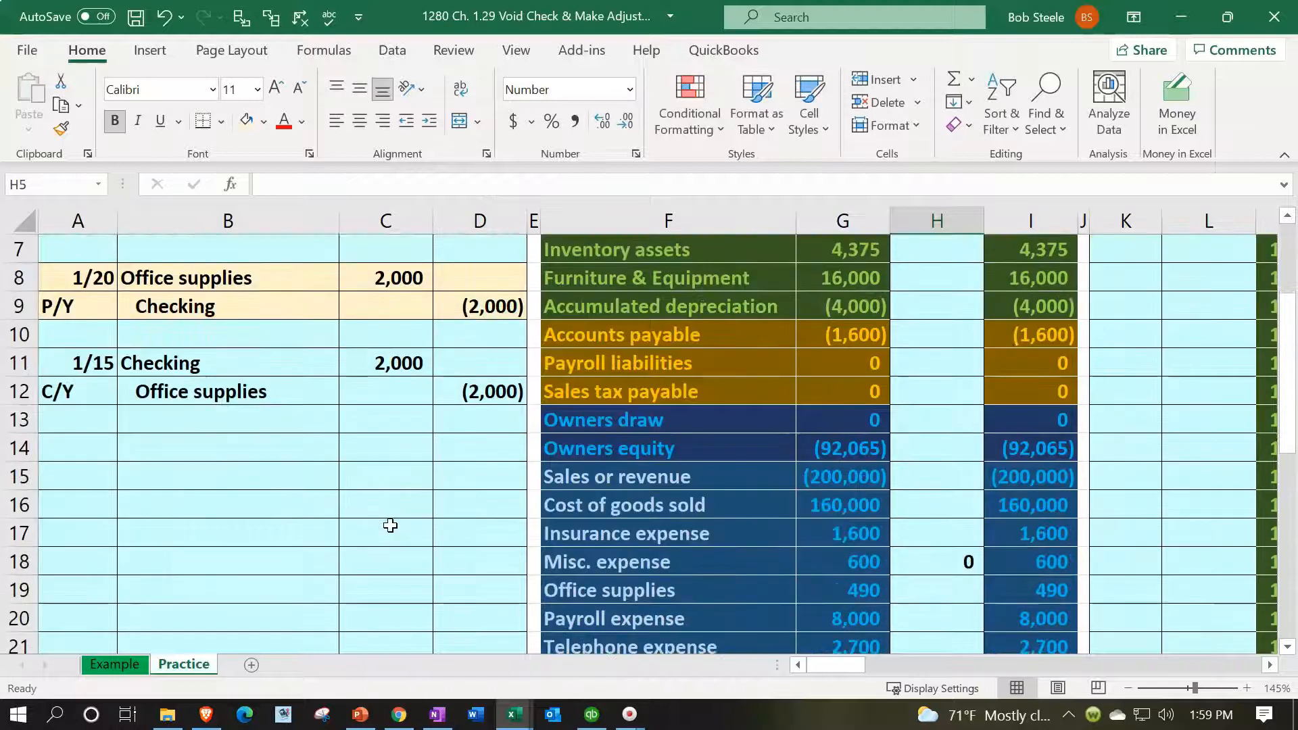
left_click(936, 454)
left_click_drag(297, 391, 351, 391)
key("ctrl+v")
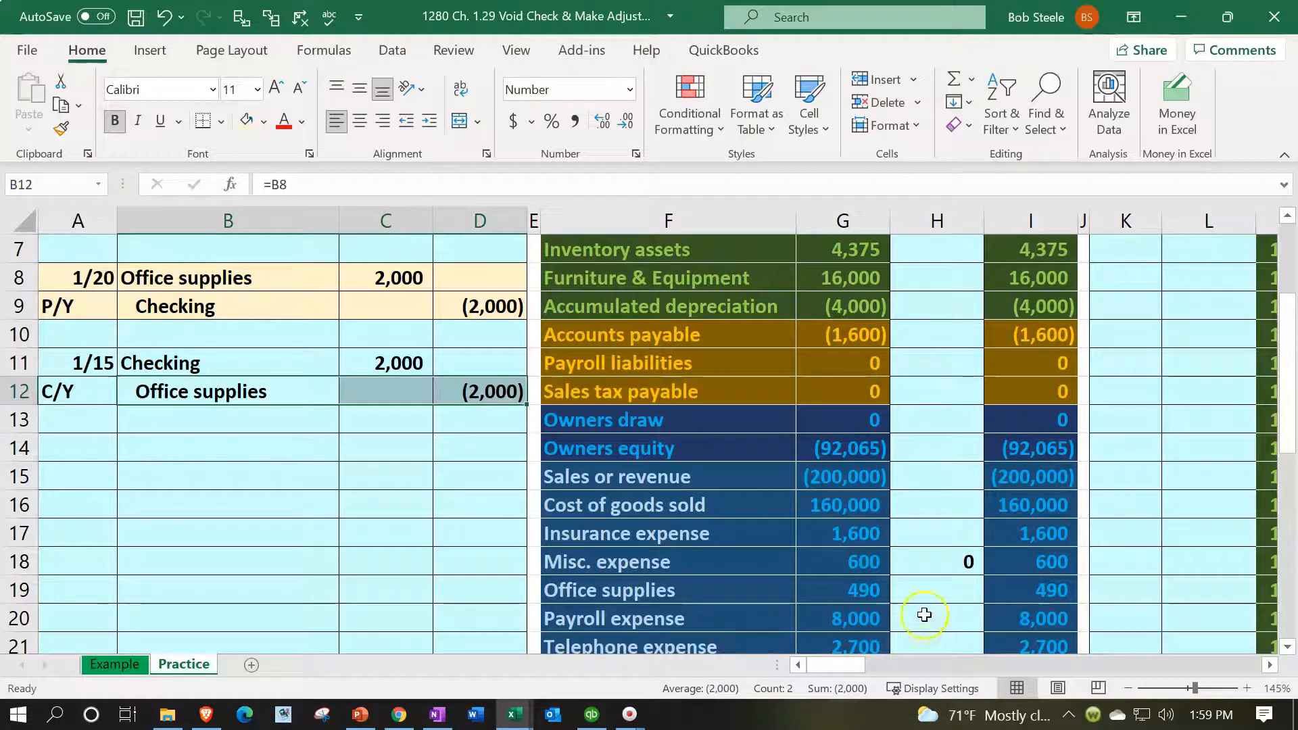
left_click(945, 590)
type("=")
key("Left")
key("Left")
key("Left")
key("Left")
key("Up")
key("Up")
key("Up")
key("Up")
key("Up")
key("Up")
key("Up")
key("Return")
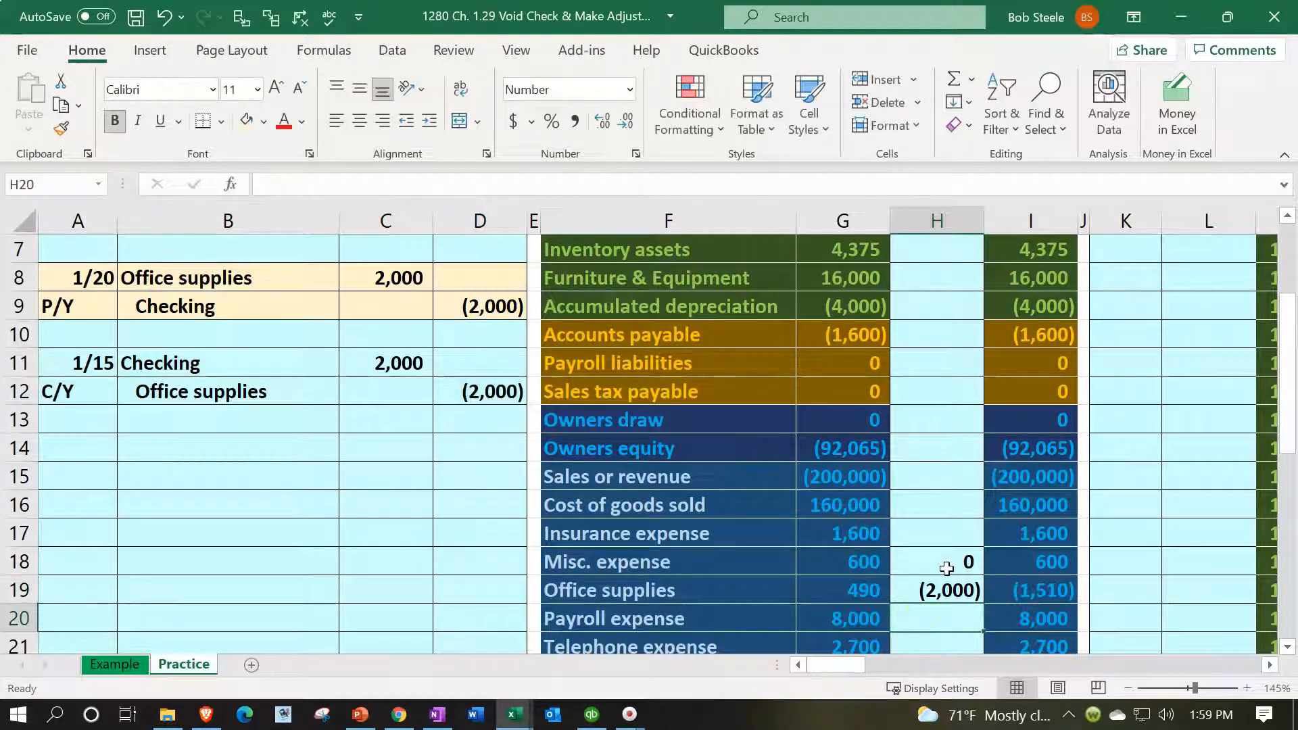
Examine the Office supplies balances, the prior-year entry, the beginning Owners equity and the net income row
left_click(1013, 587)
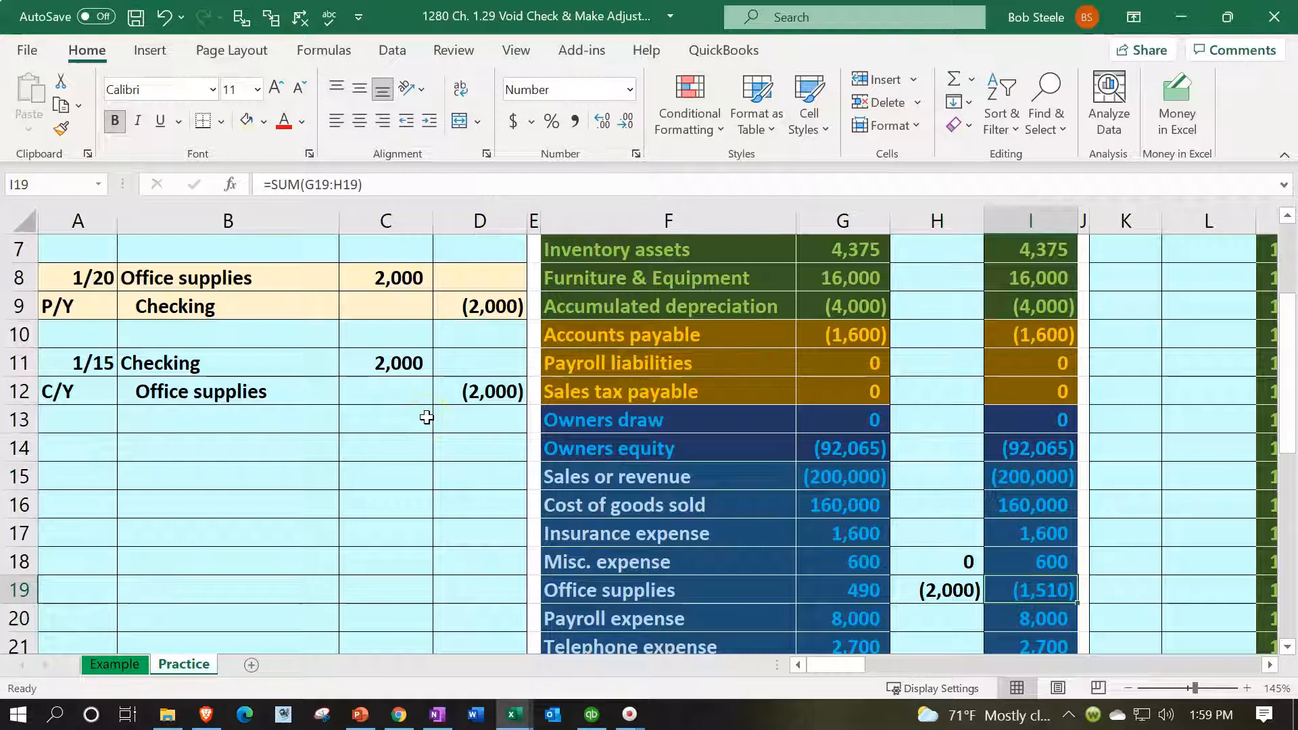
left_click(384, 271)
left_click_drag(434, 289, 458, 298)
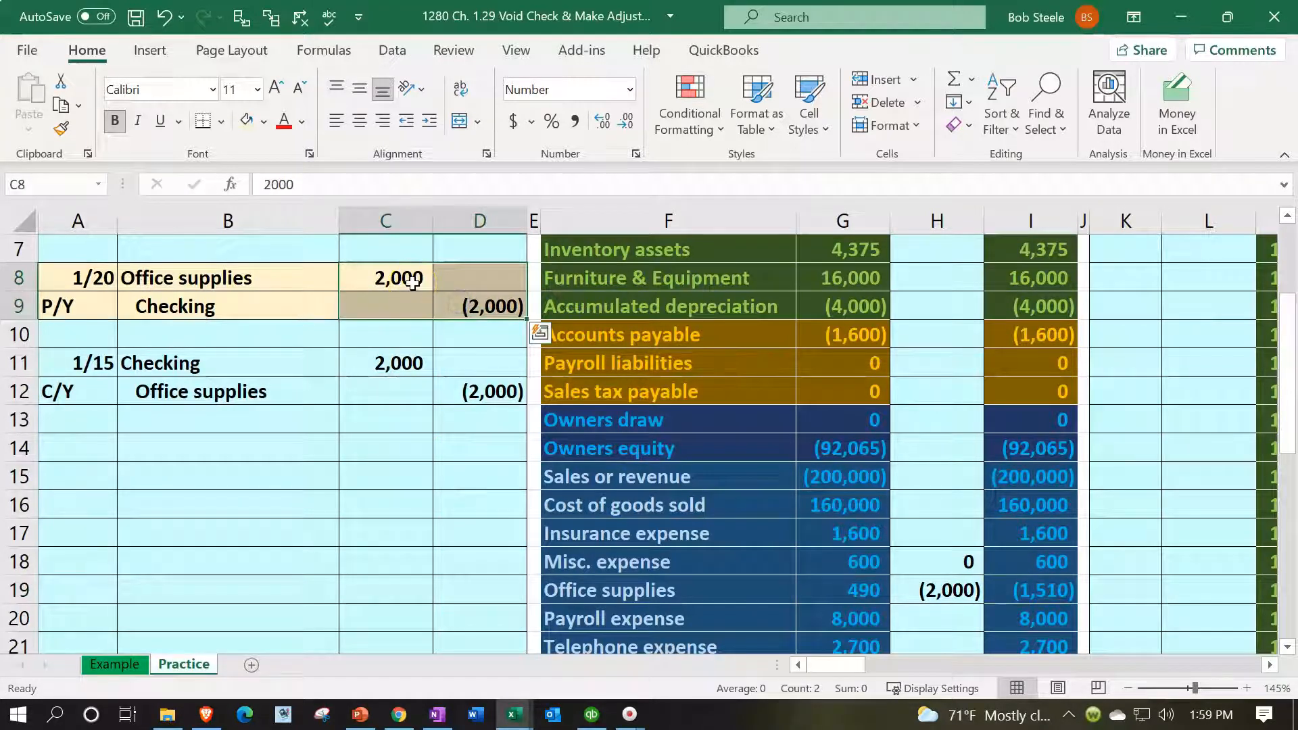
left_click(808, 454)
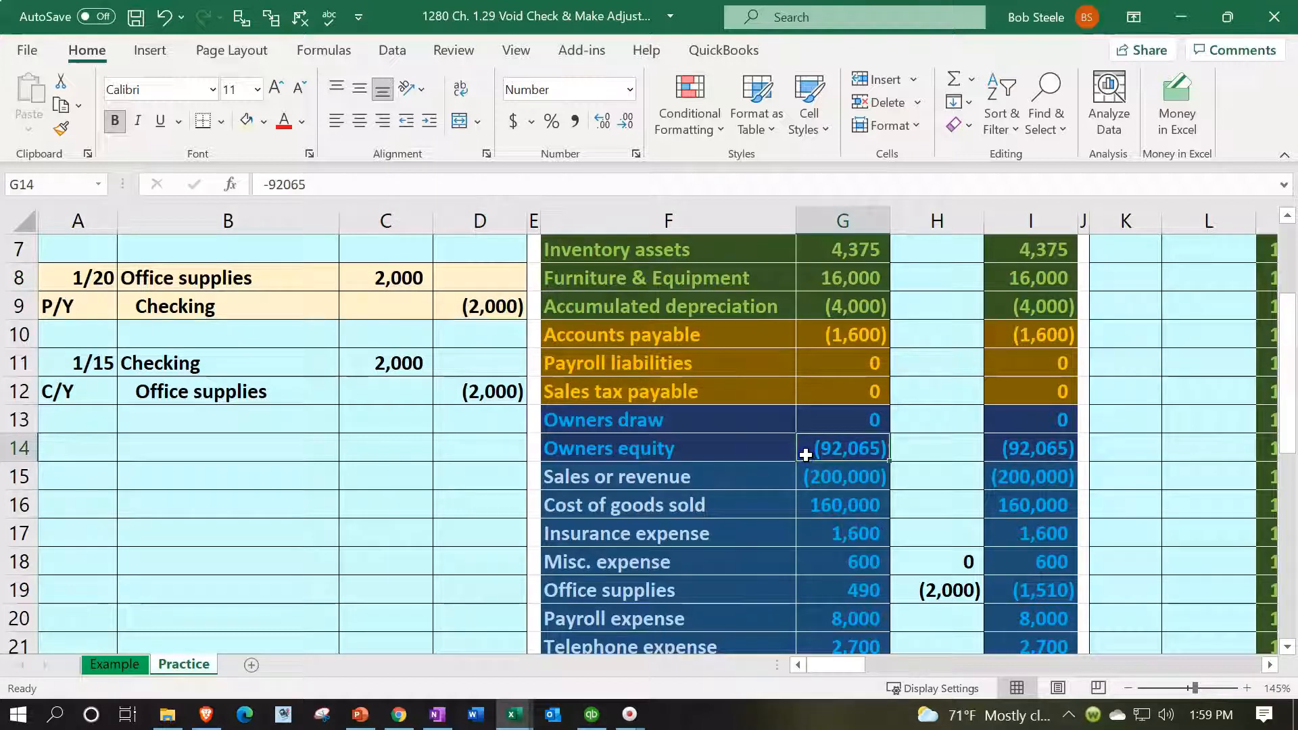
left_click_drag(762, 590, 810, 585)
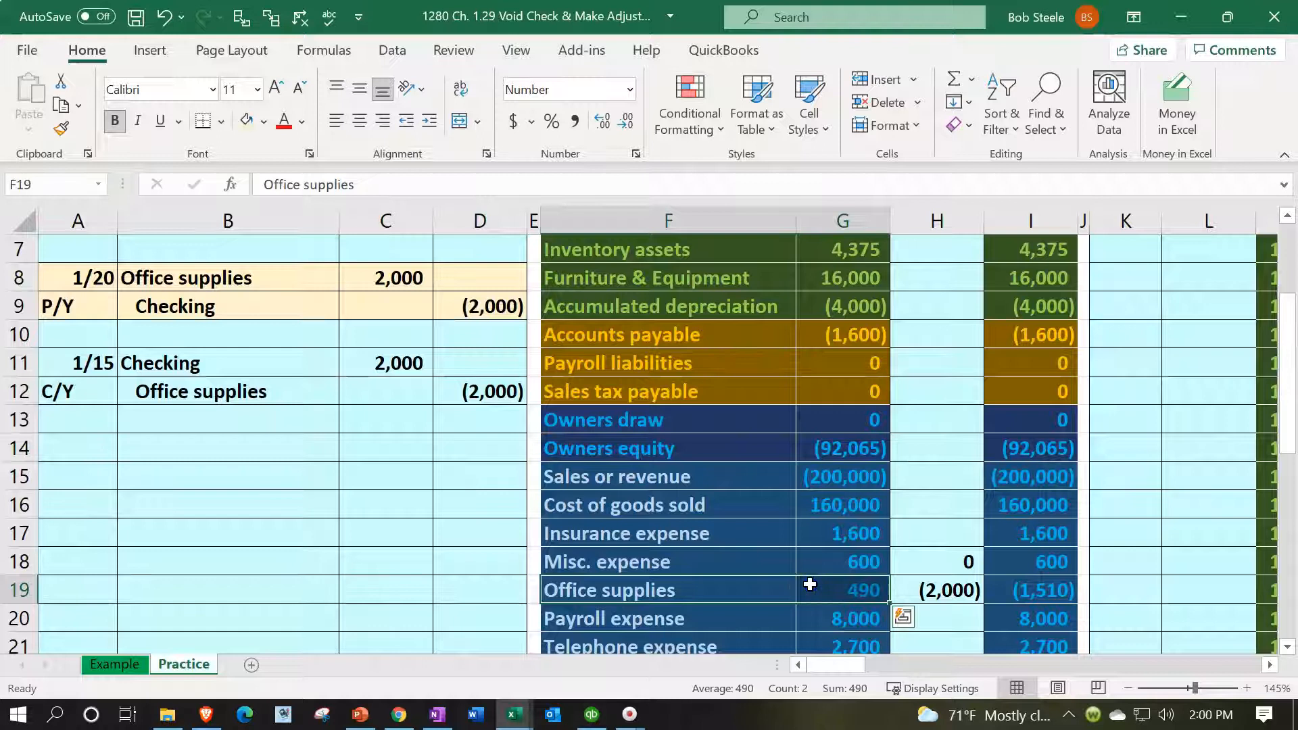
left_click(1068, 585)
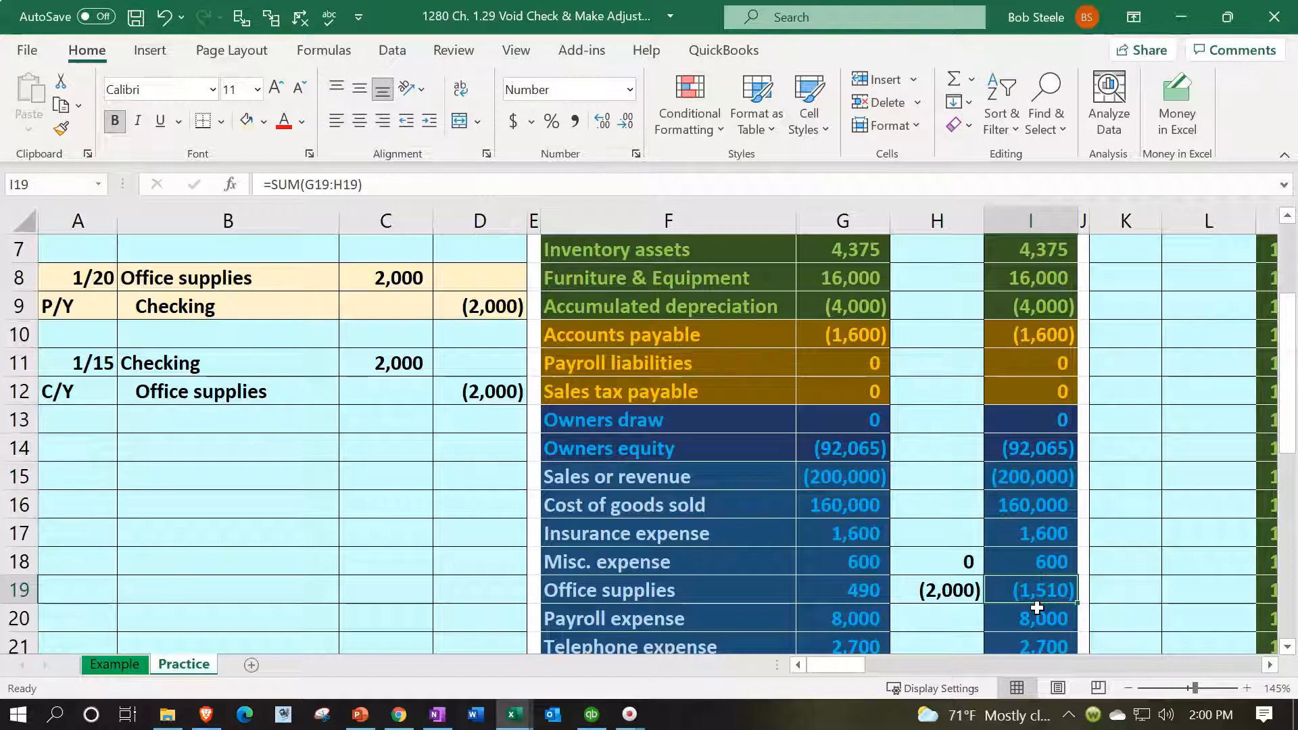
scroll(1036, 607, "down", 5)
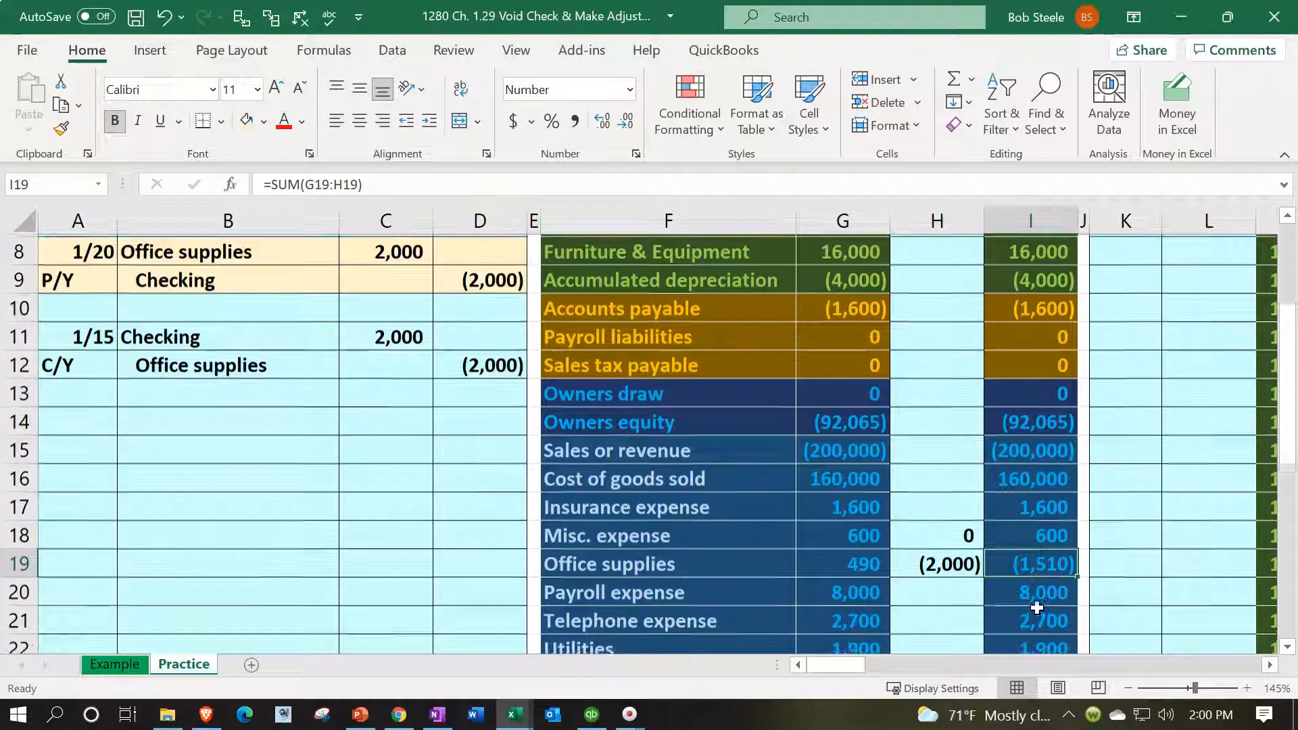
left_click(795, 536)
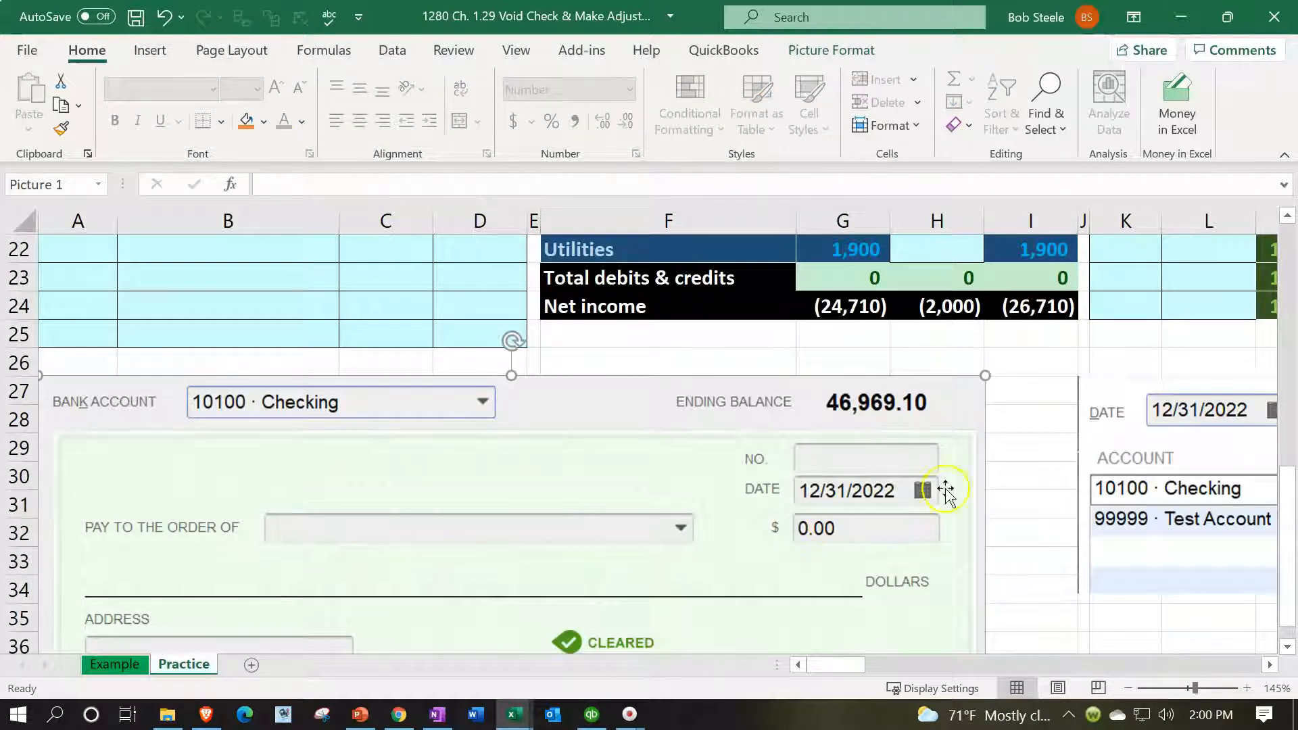
scroll(627, 597, "up", 5)
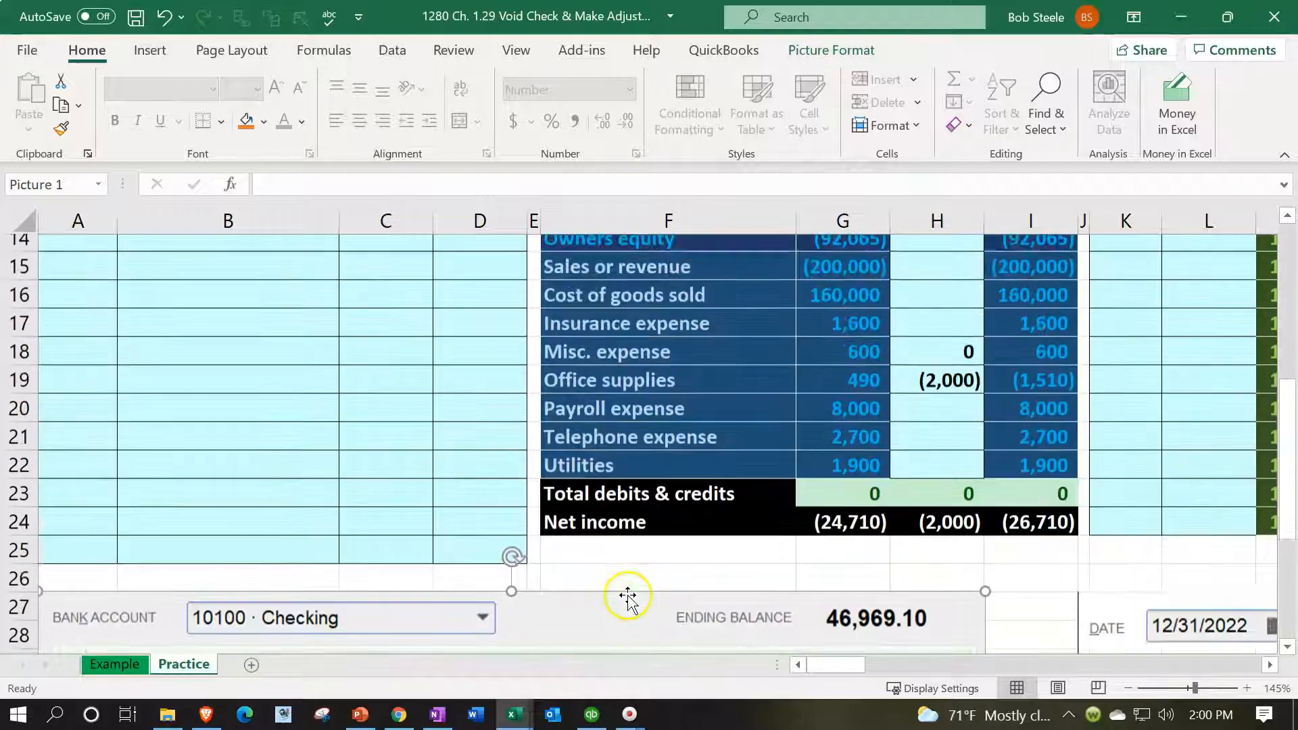
Enter the date 1/15 in K7 of the Checking ledger
left_click(424, 427)
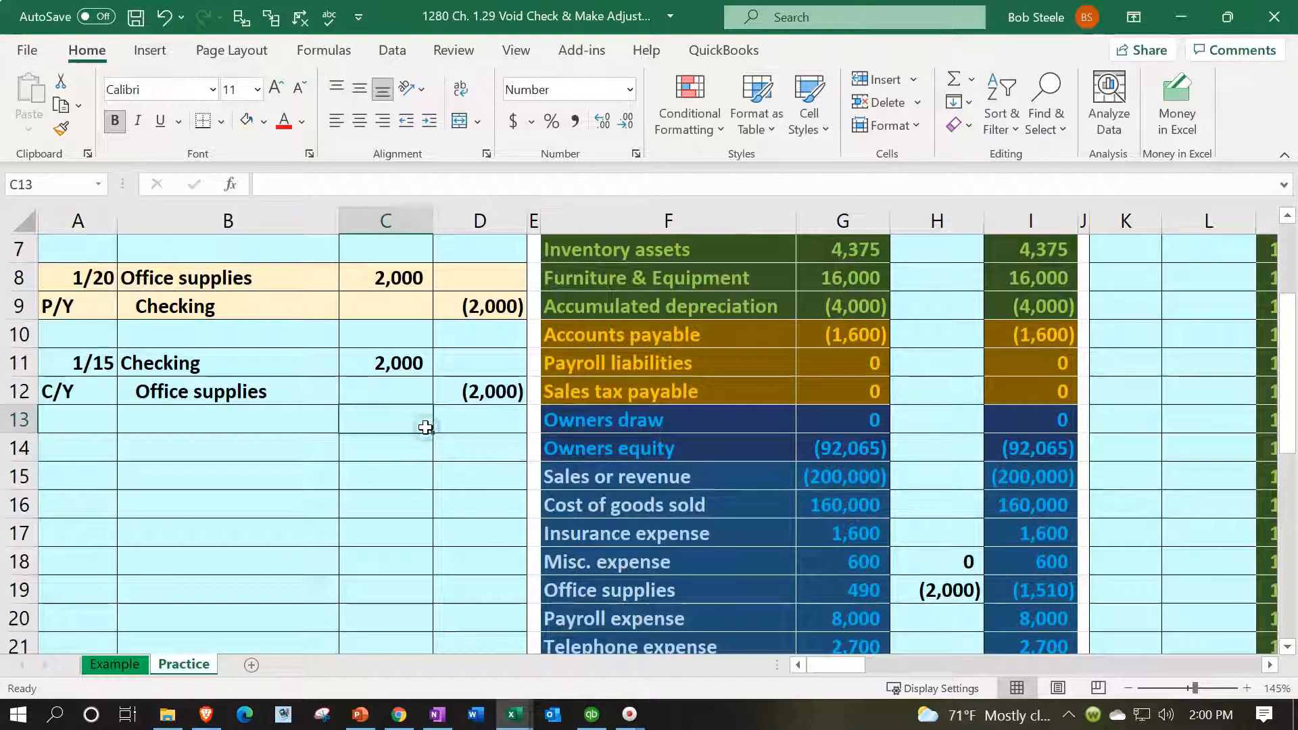
key("Right")
key("Right")
key("Right")
key("Right")
key("Right")
key("Up")
key("Up")
key("Up")
key("Up")
key("Up")
key("Up")
key("Up")
key("Up")
key("Up")
key("Up")
key("Up")
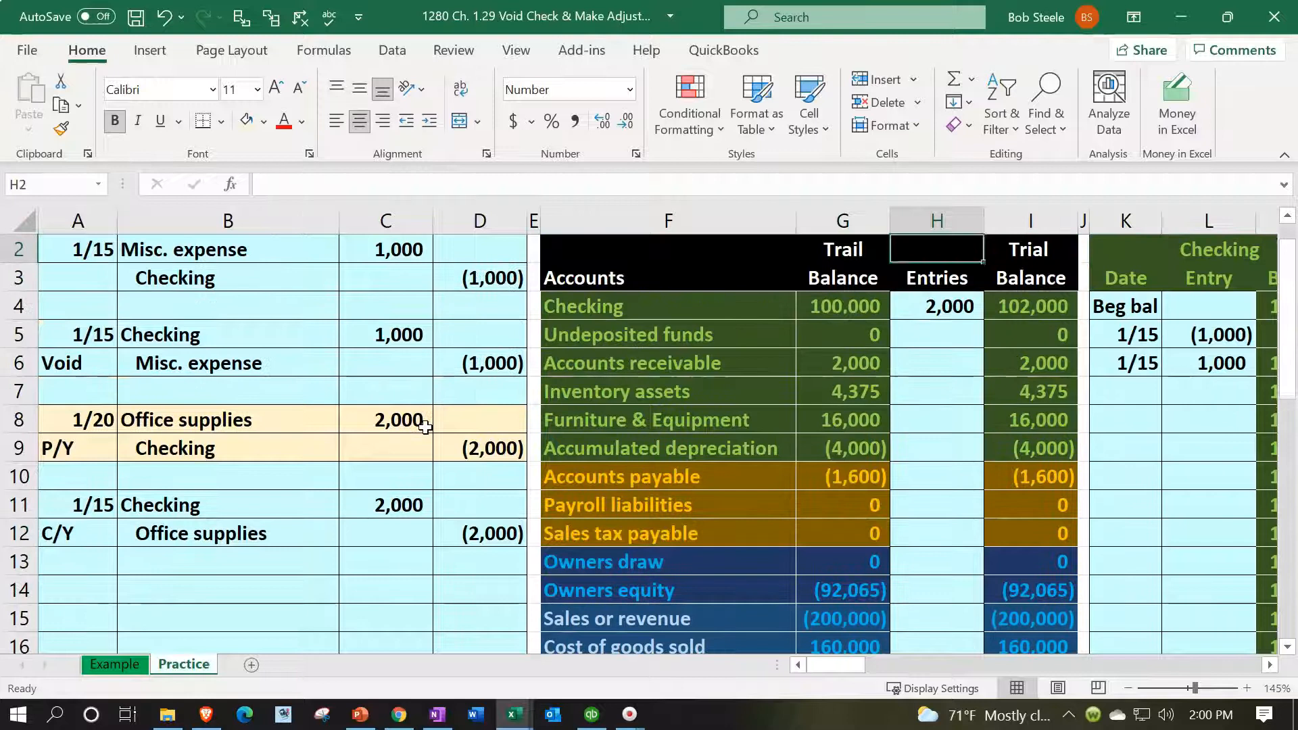
key("Right")
key("Right")
key("Right")
key("Right")
key("Right")
key("Down")
key("Down")
key("Down")
key("Down")
key("Down")
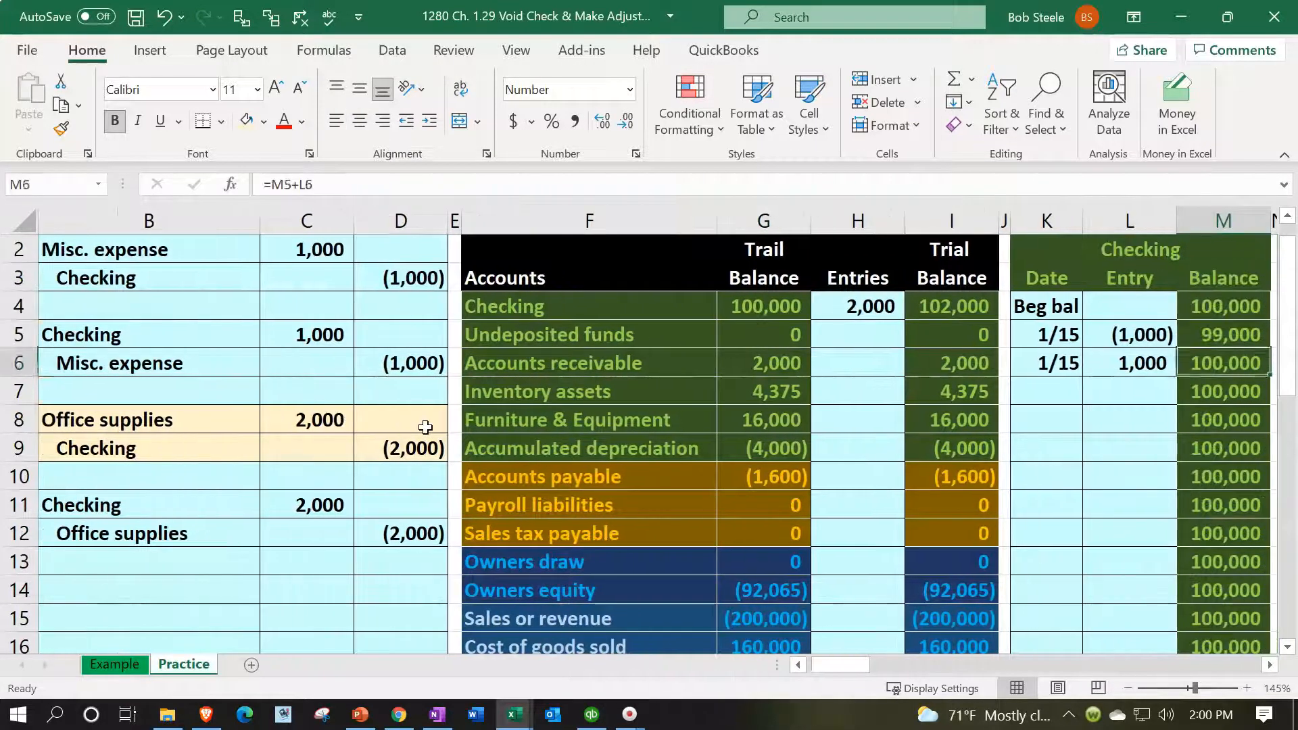
key("Left")
key("Left")
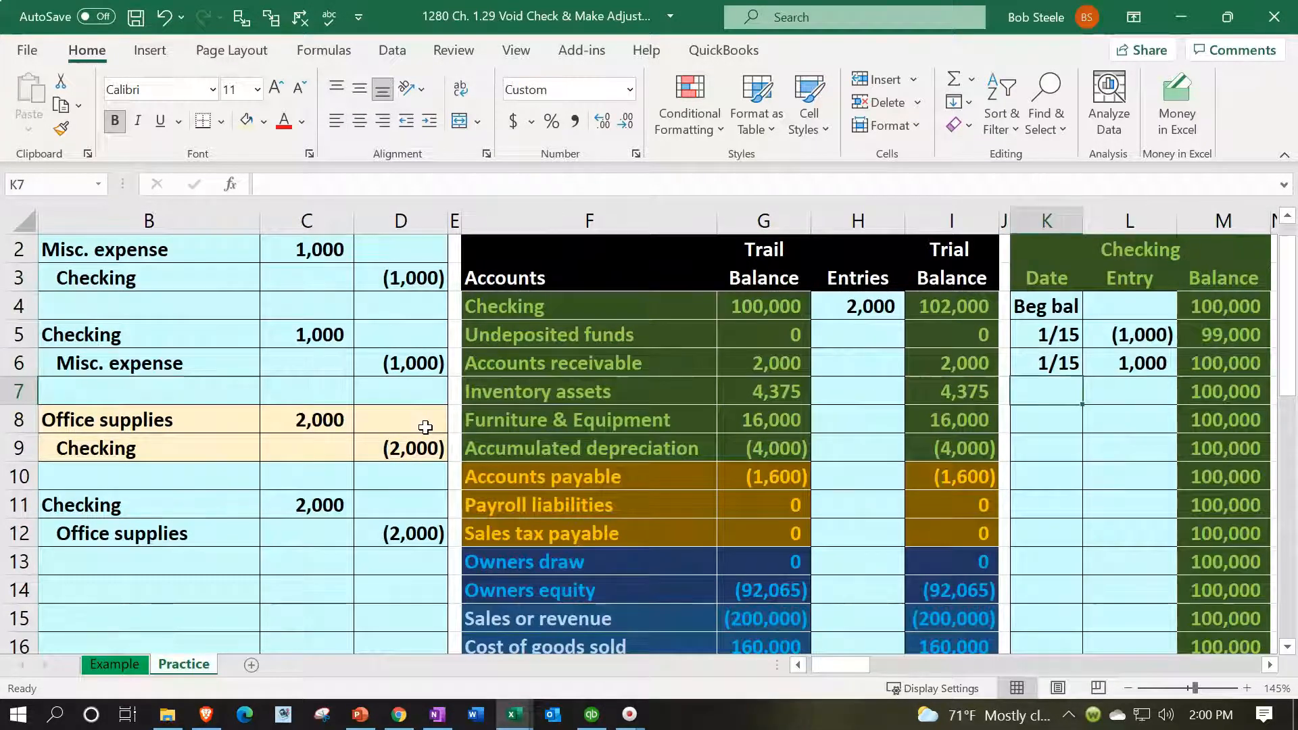
type("1/15")
key("Down")
key("Right")
key("Up")
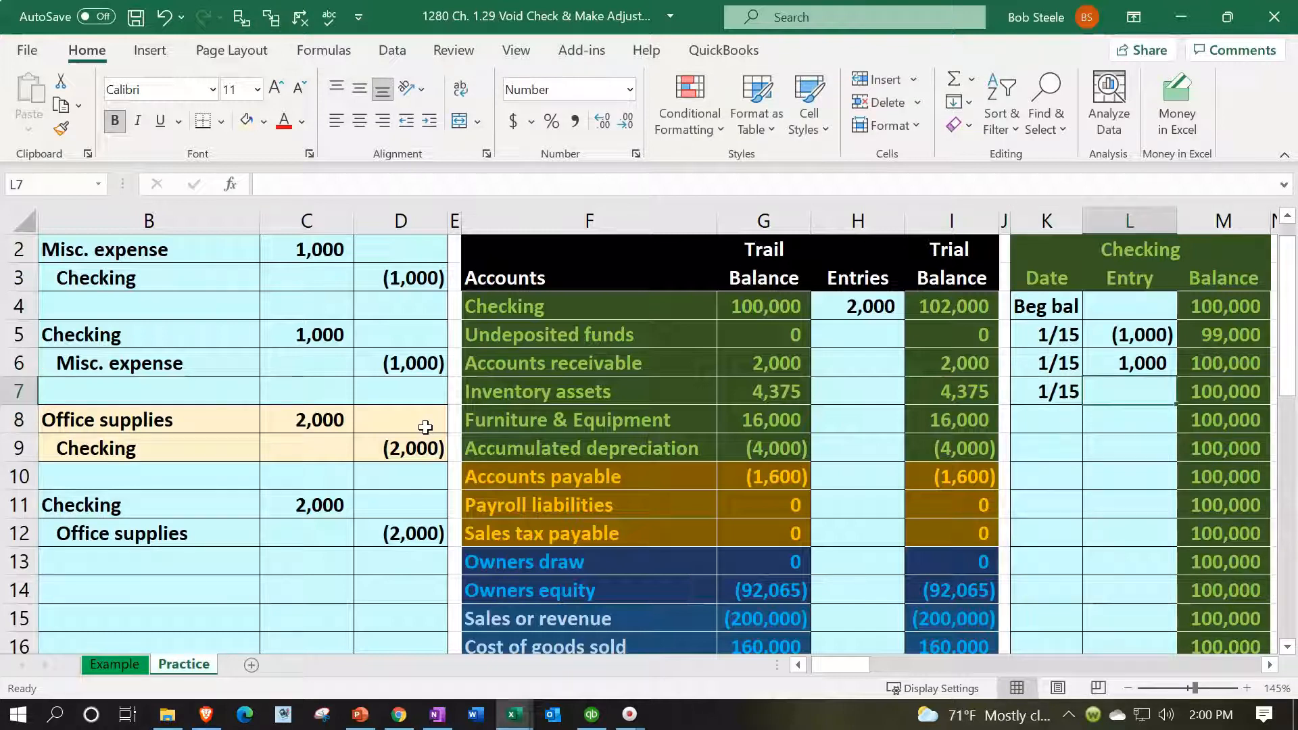
Link the Checking ledger entry in L7 to the 2,000 debit in C11
type("=")
key("Left")
key("Left")
key("Left")
key("Left")
key("Left")
key("Left")
key("Left")
key("Left")
key("Left")
key("Down")
key("Down")
key("Down")
key("Down")
key("Return")
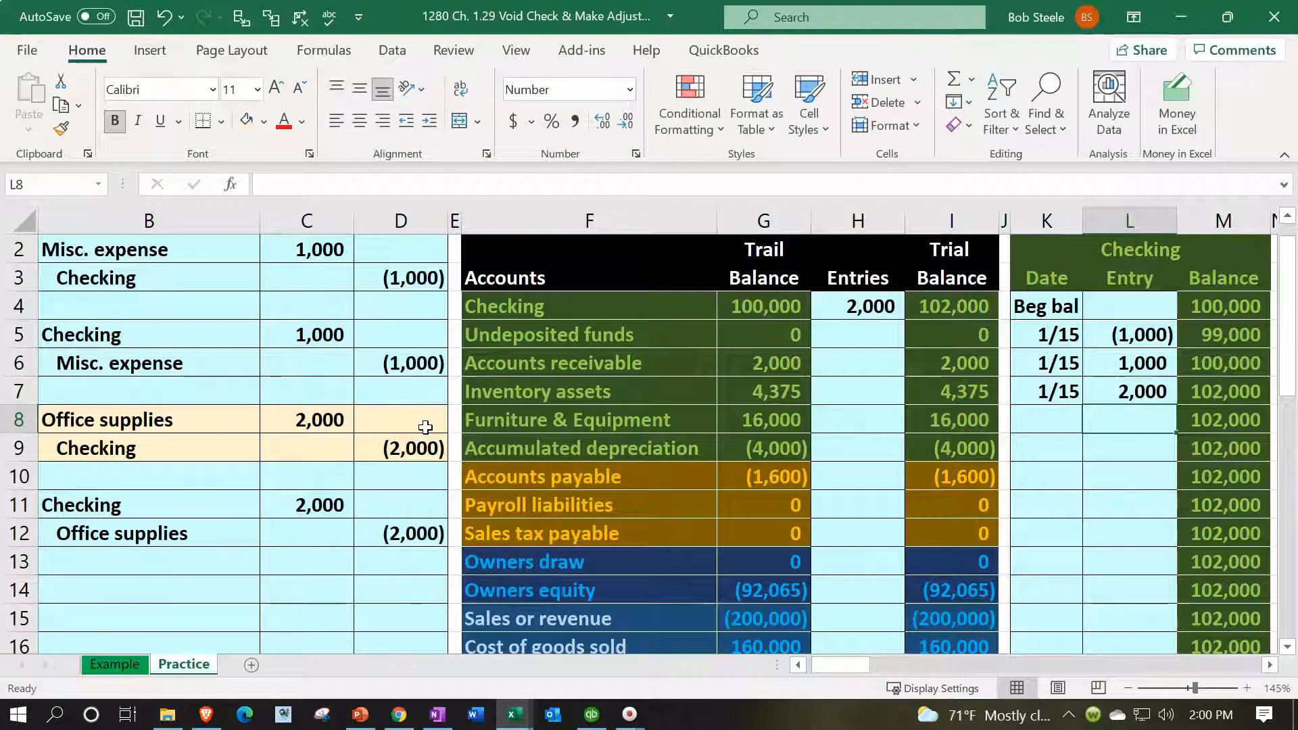
Enter the date 1/15 in AQ5 of the Office supplies ledger
key("Right")
key("Right")
key("Right")
key("Right")
key("Right")
key("Right")
key("Right")
key("Right")
key("Right")
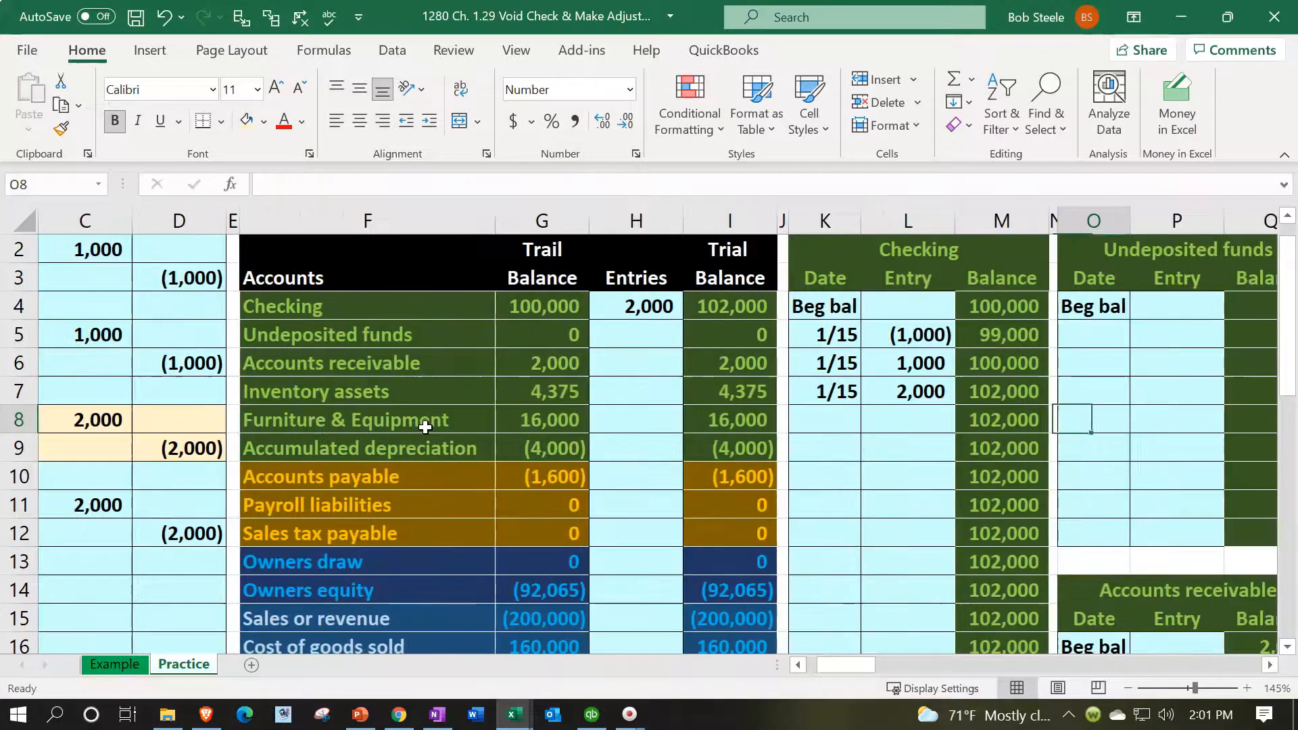
key("Right")
key("Right")
key("Right")
key("Right")
key("Right")
key("Right")
key("Right")
key("Right")
key("Right")
key("Right")
key("Right")
key("Right")
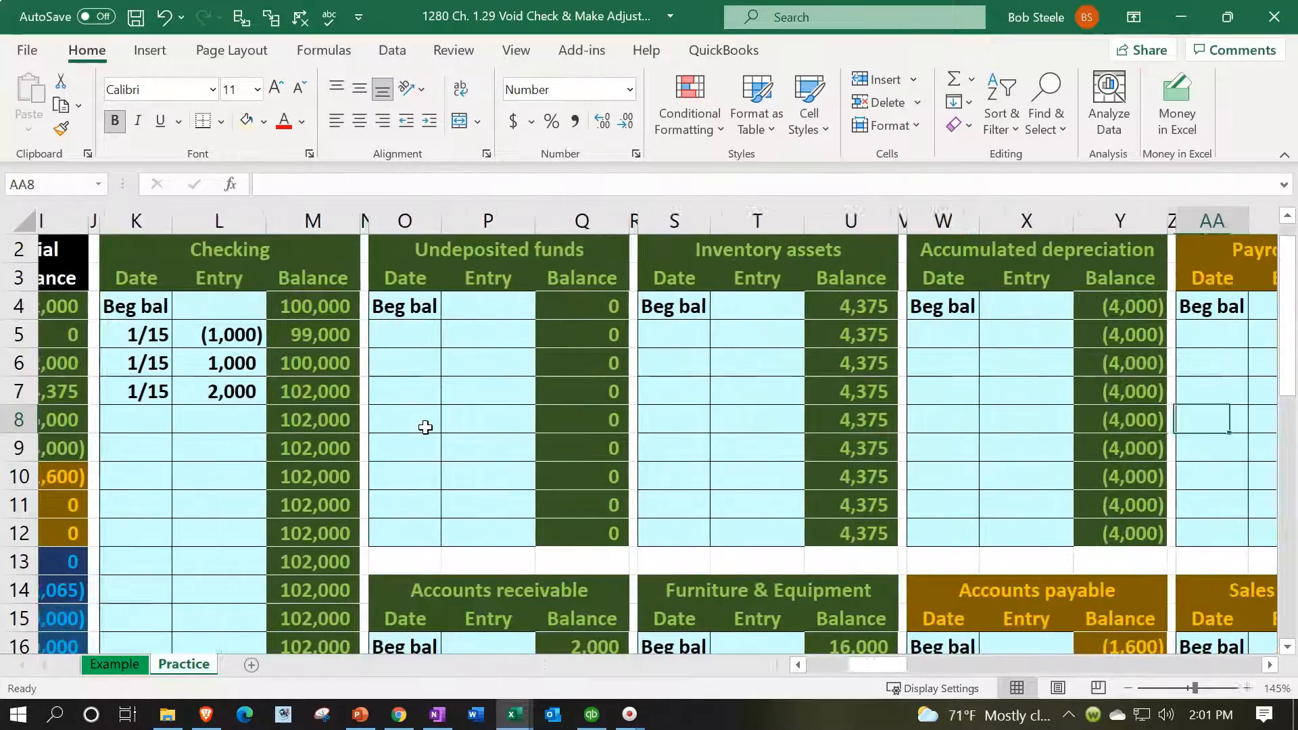
key("Right")
key("Right")
key("Right")
key("Right")
key("Right")
key("Right")
key("Right")
key("Right")
key("Right")
key("Right")
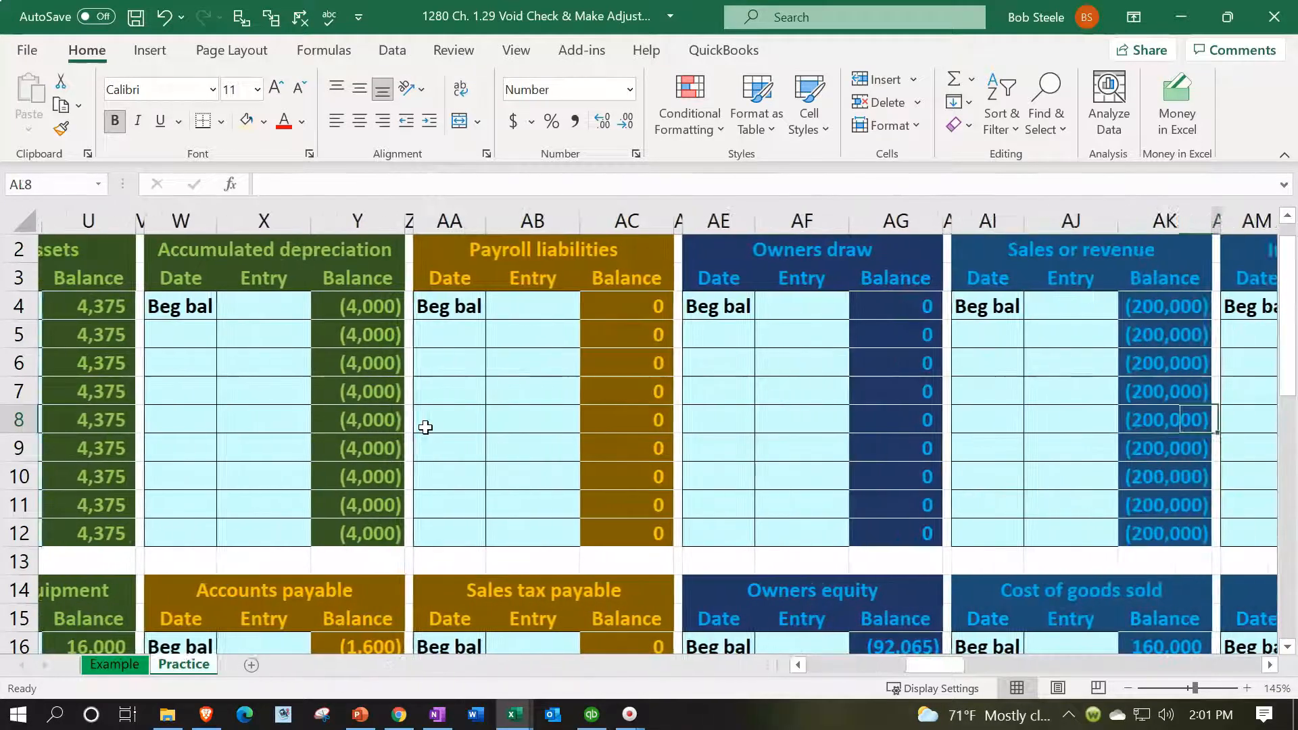
key("Right")
key("Right")
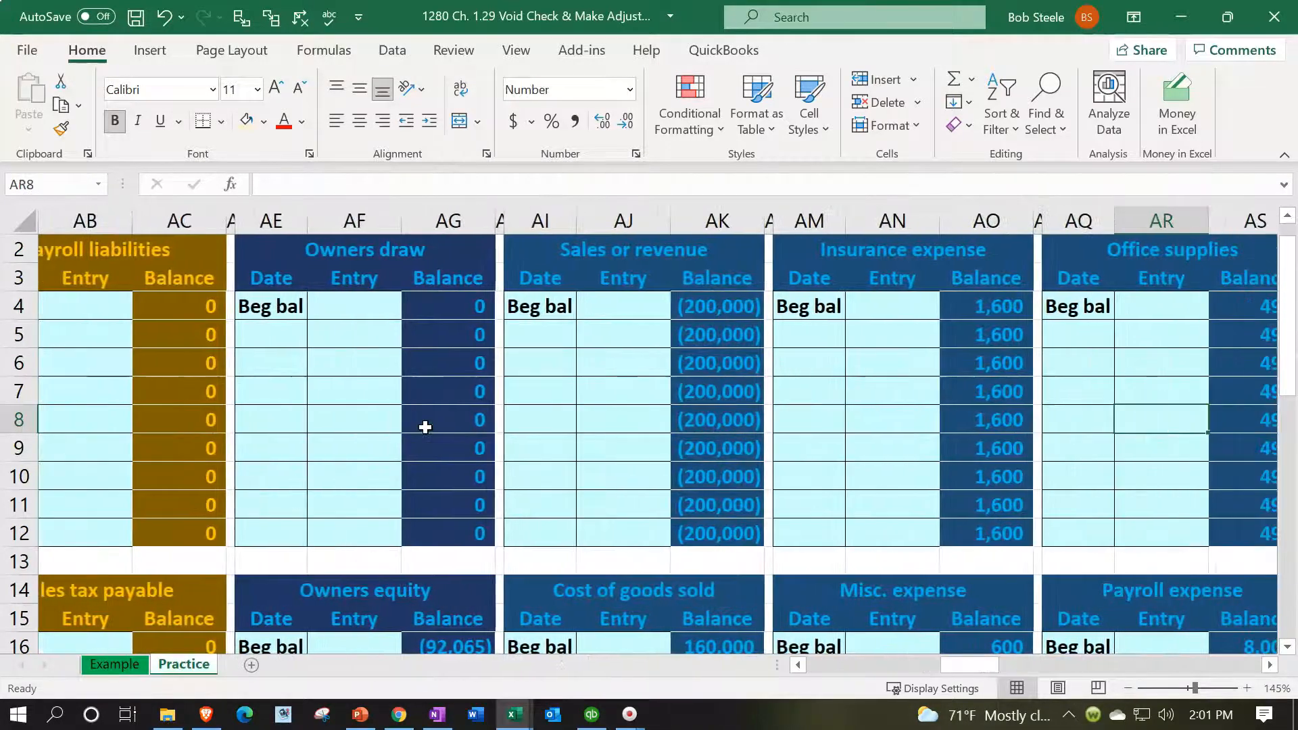
key("Up")
key("Up")
key("Up")
key("Left")
key("Left")
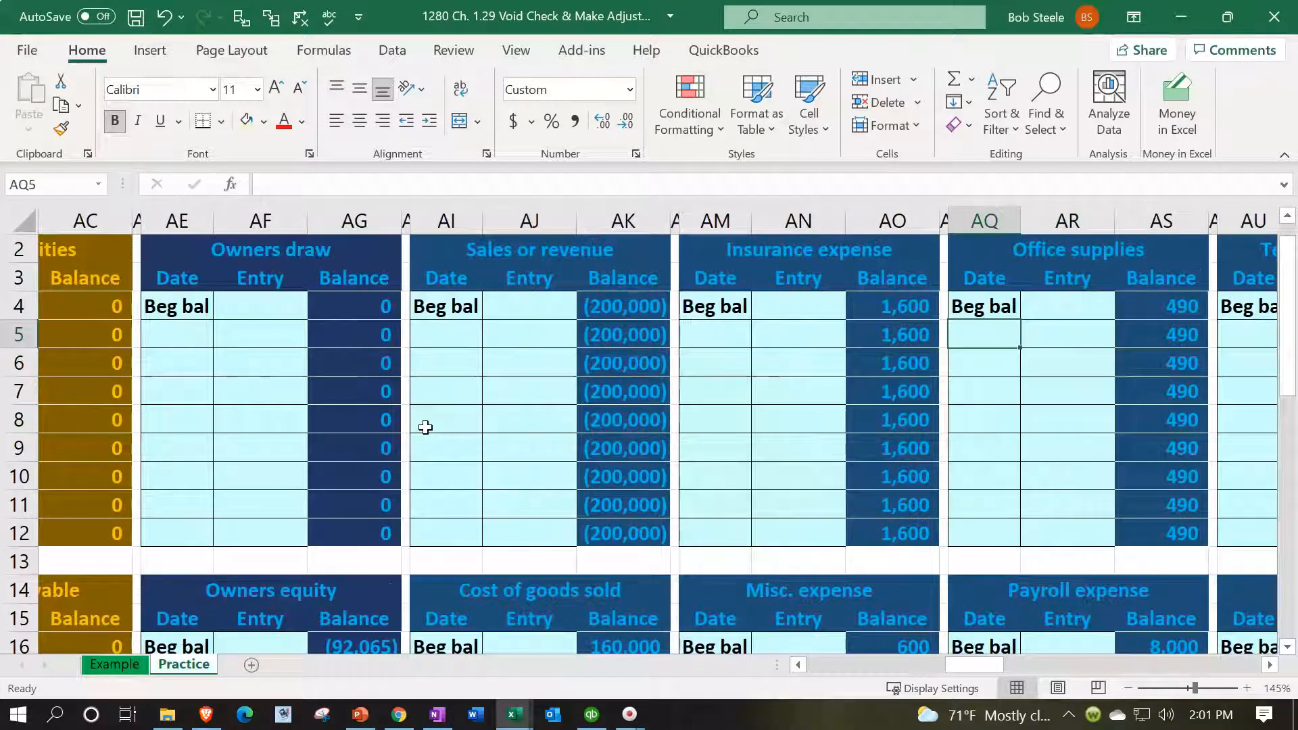
type("1/15")
key("Tab")
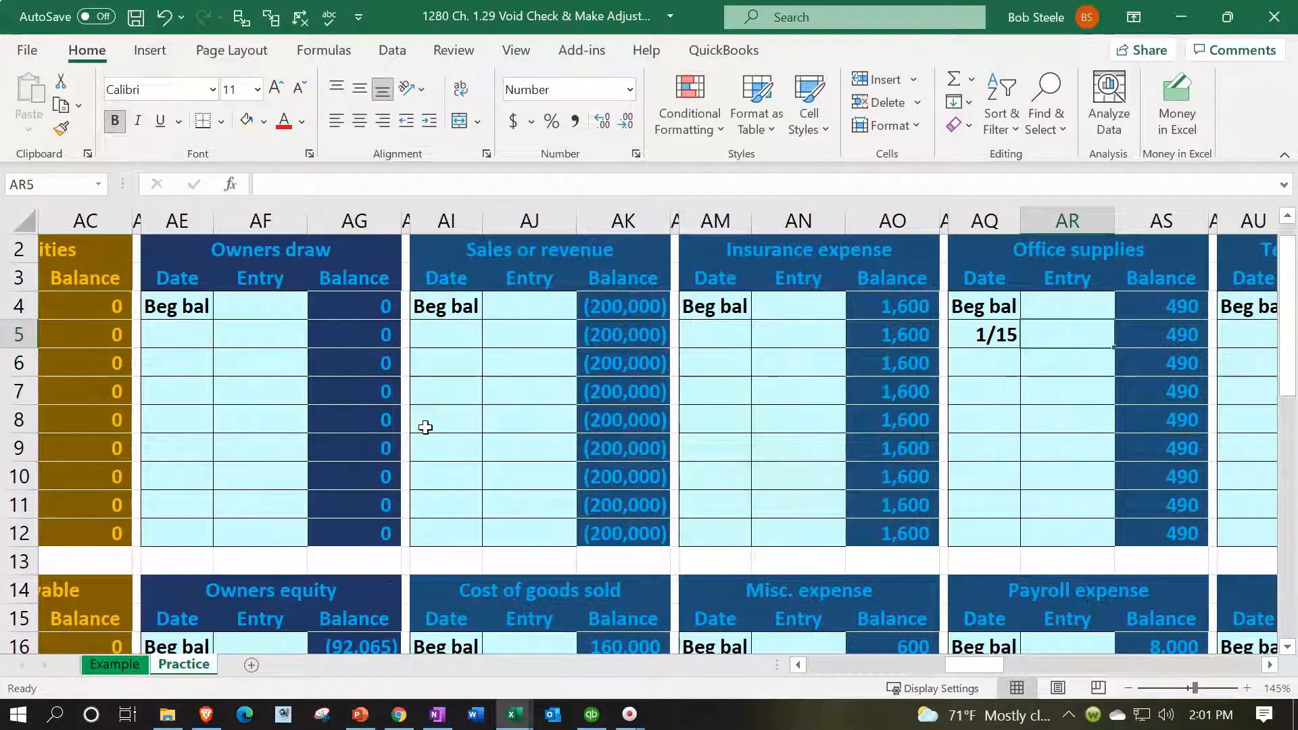
Link the Office supplies ledger entry in AR5 to the 2,000 credit in D12
type("==")
key("Left")
key("Left")
key("Left")
key("Left")
key("Left")
key("Left")
key("Left")
key("Left")
key("Left")
key("Left")
key("Left")
key("Left")
key("Left")
key("Left")
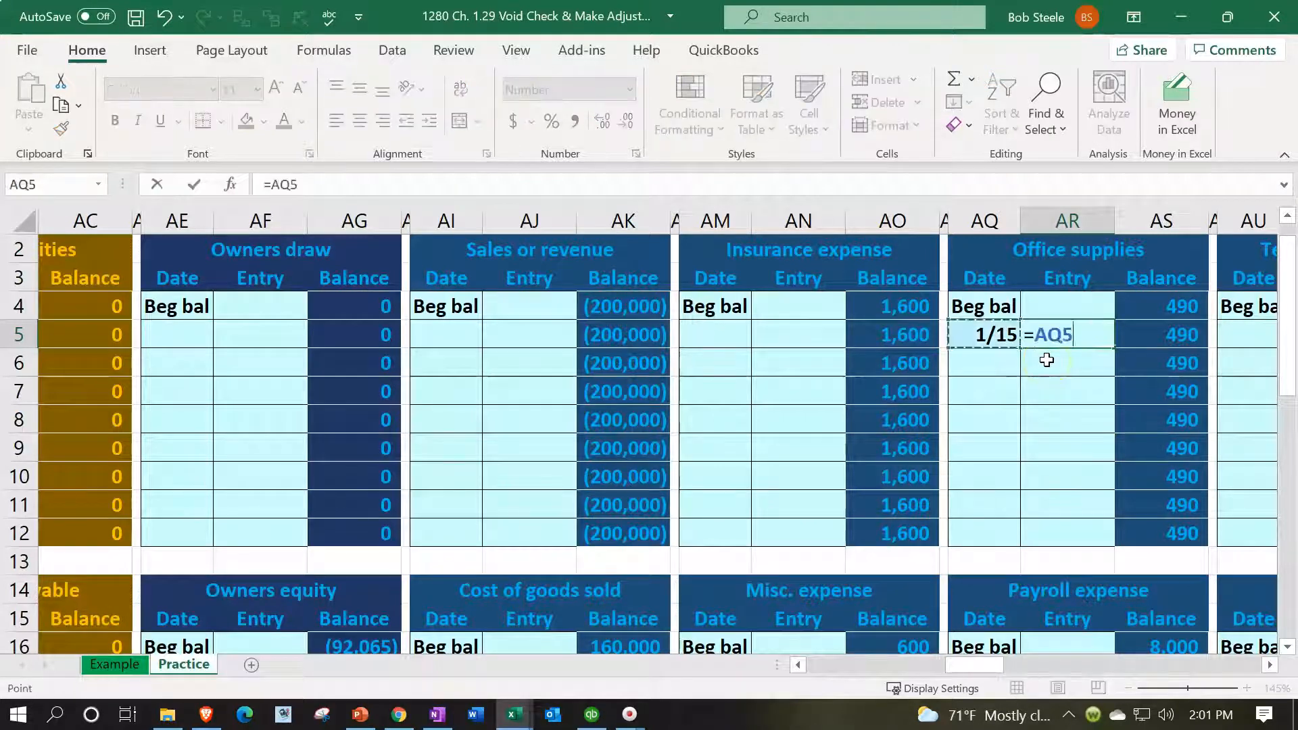
key("Left")
key("Left")
key("Left")
key("Left")
key("Left")
key("Left")
key("Left")
key("Left")
key("Left")
key("Left")
key("Left")
key("Left")
key("Left")
key("Left")
key("Left")
key("Left")
key("Left")
key("Left")
key("Left")
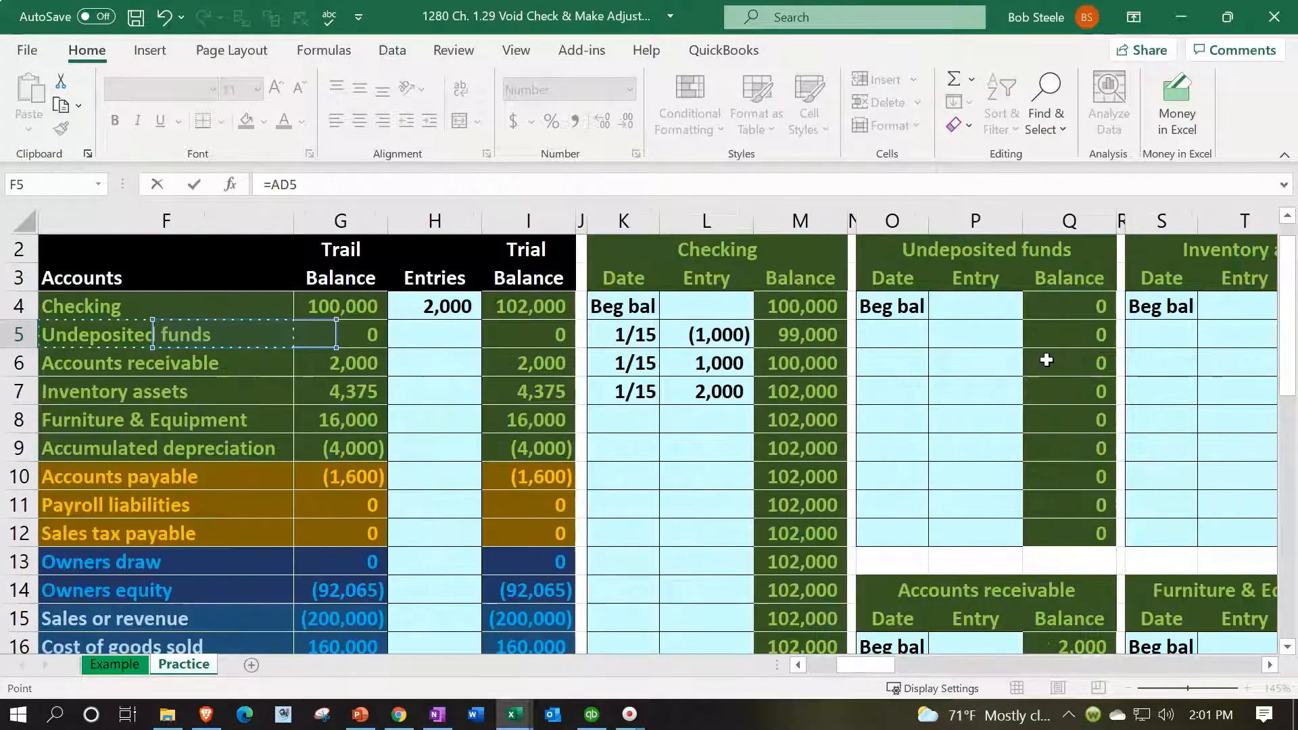
key("Down")
key("Down")
key("Down")
key("Down")
key("Down")
key("Down")
key("Down")
key("Right")
key("Right")
key("Right")
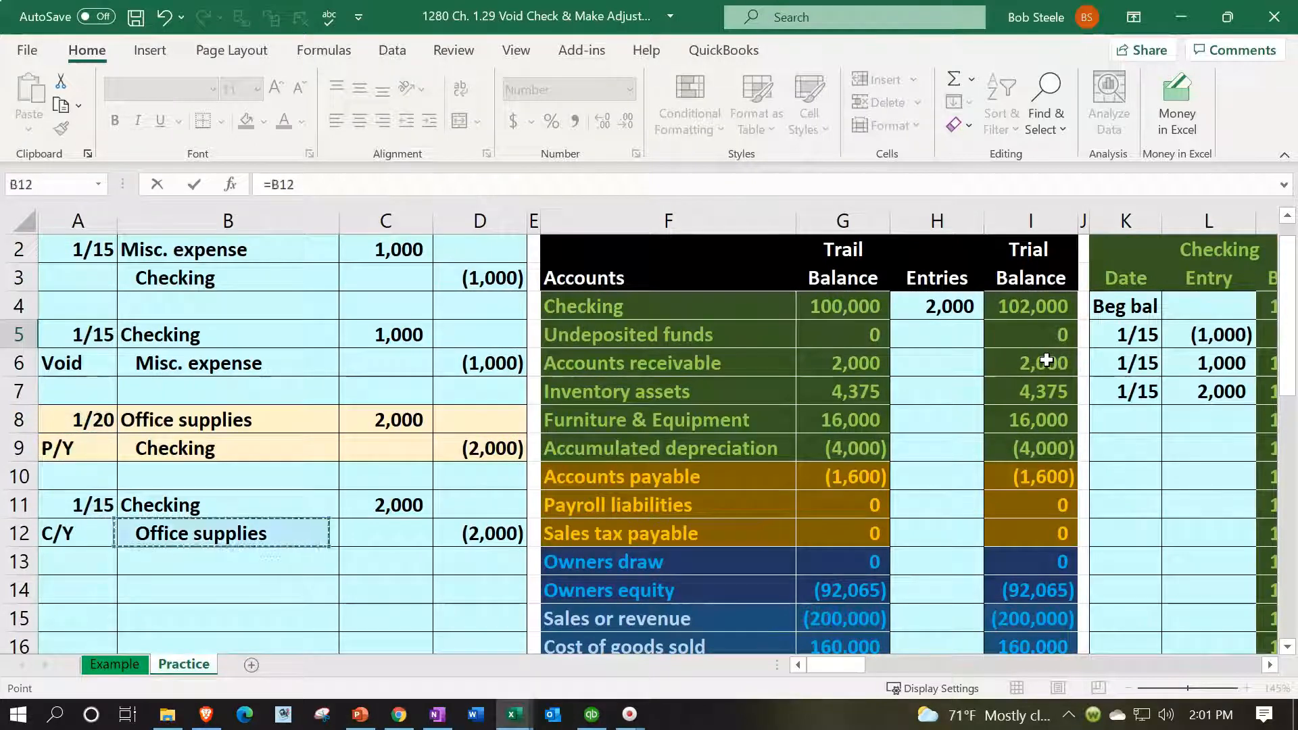
key("Return")
Examine the Office supplies ledger's beginning balance in AS4 and the running balance in AS5
key("Right")
key("Right")
key("Right")
key("Right")
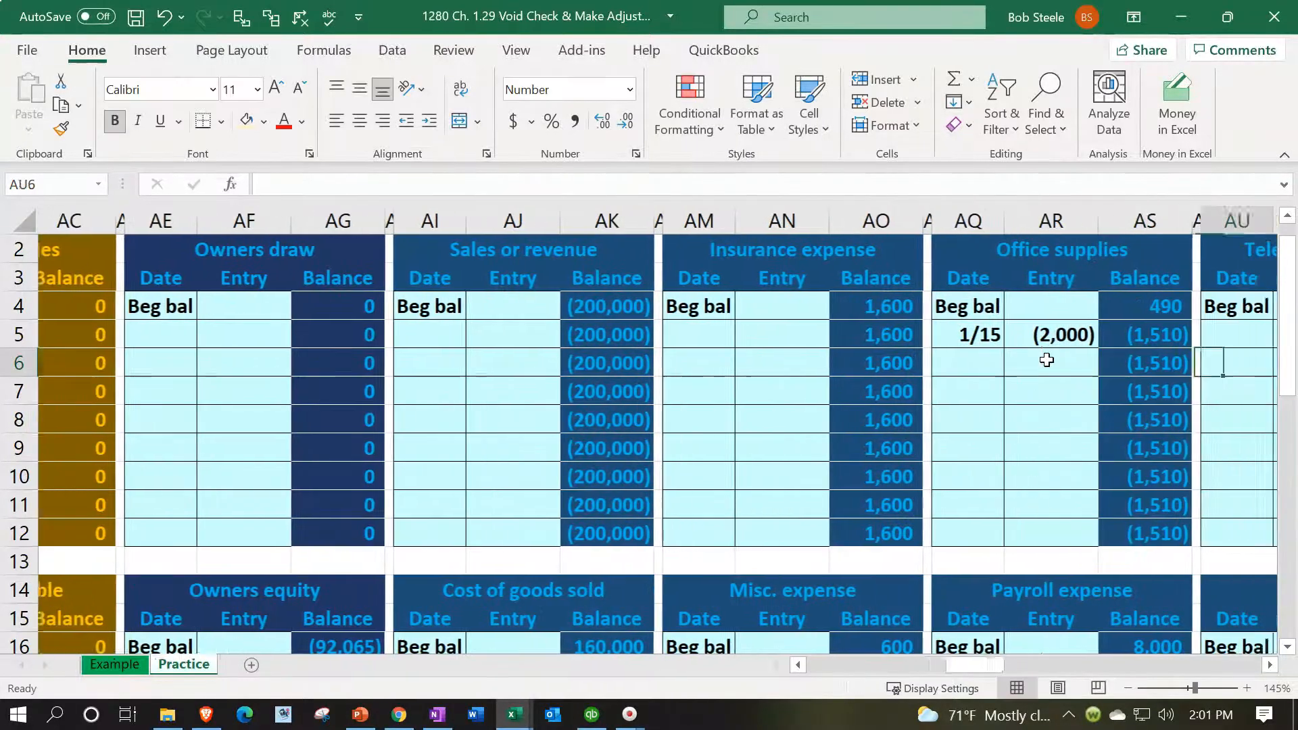
key("Up")
key("Up")
key("Up")
key("Left")
key("Left")
key("Down")
key("Left")
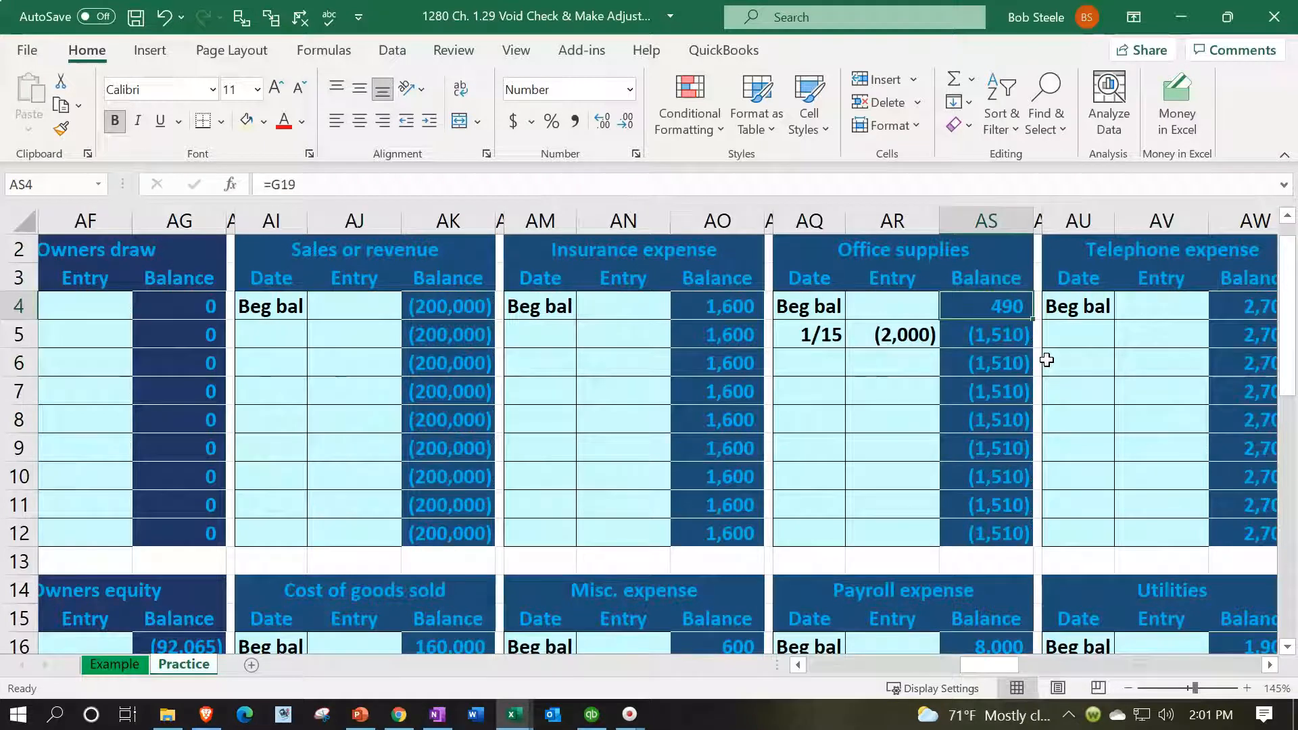
key("Left")
key("Down")
key("Right")
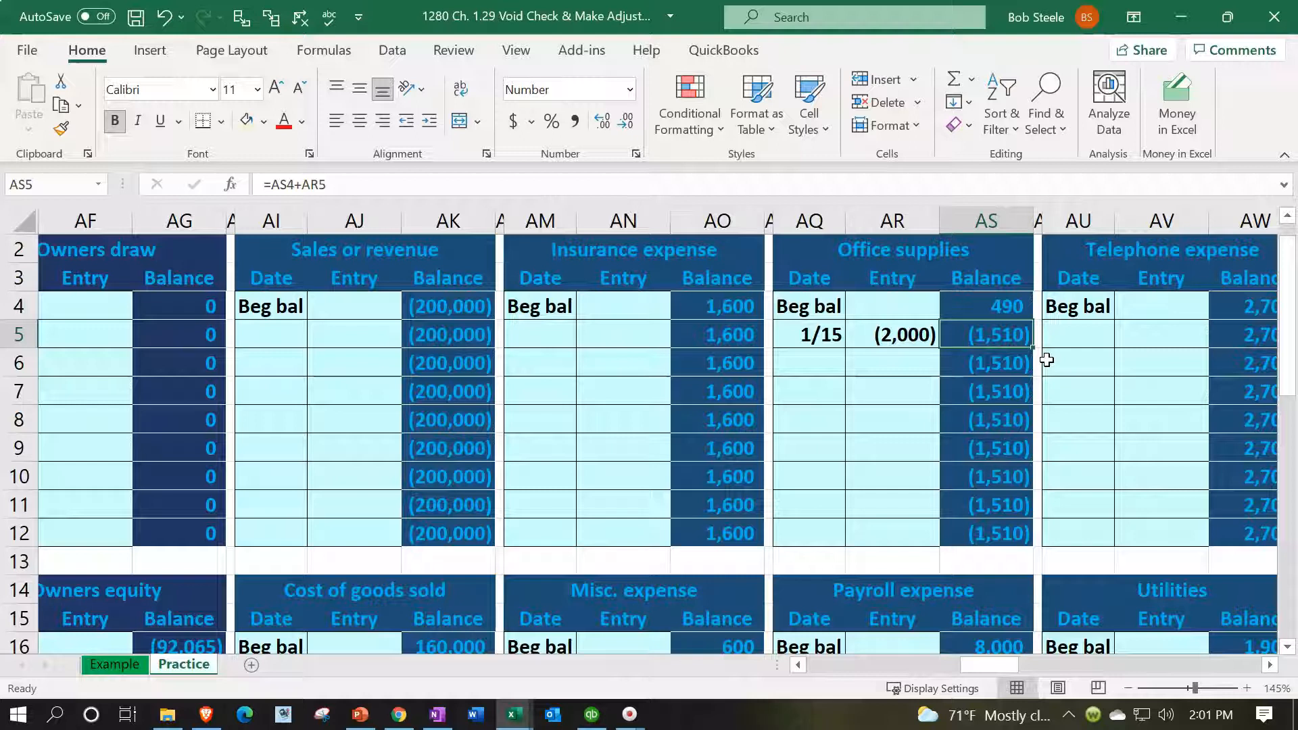
Start a new journal entry by entering the date 2/25 in A14 and the label P/Y in A15
key("Left")
key("Left")
key("Left")
key("Left")
key("Left")
key("Left")
key("Left")
key("Left")
key("Left")
key("Left")
key("Left")
key("Left")
key("Left")
key("Left")
key("Left")
key("Left")
key("Left")
key("Left")
key("Left")
key("Left")
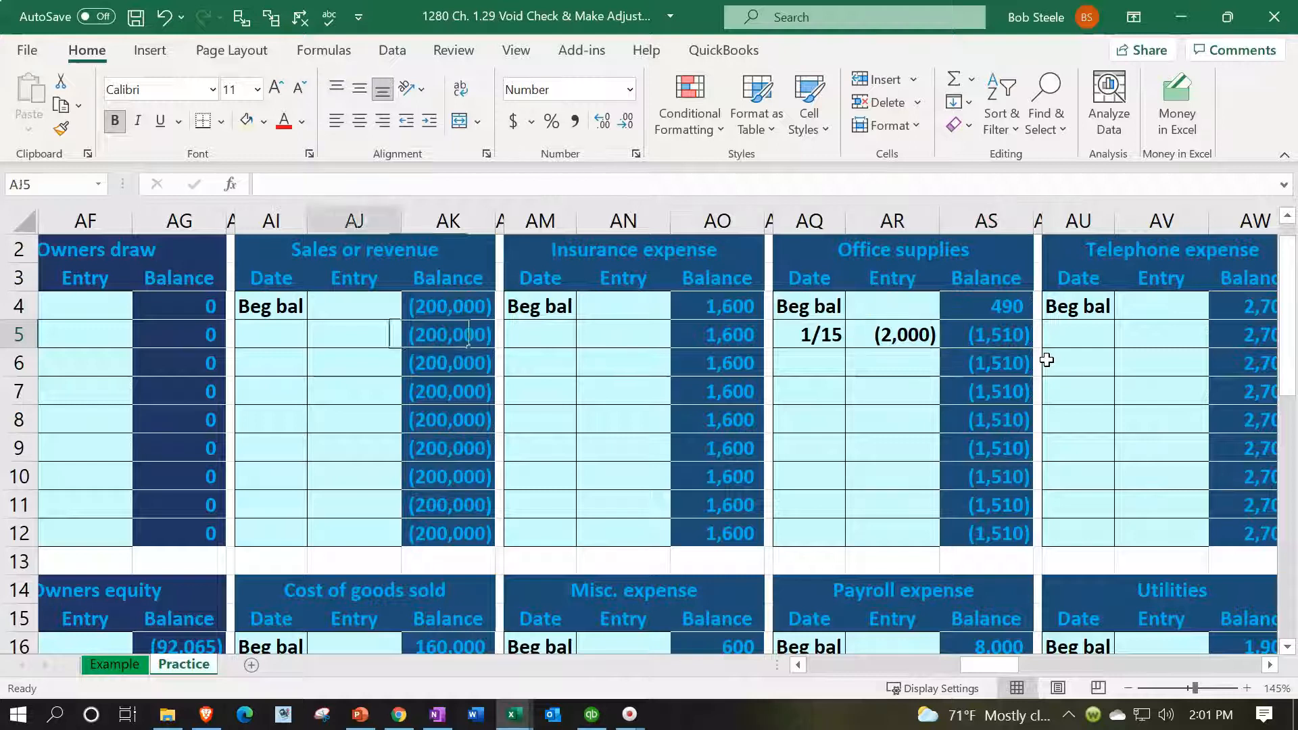
key("Home")
key("Down")
key("Down")
key("Down")
key("Down")
key("Down")
key("Down")
key("Down")
key("Down")
key("Down")
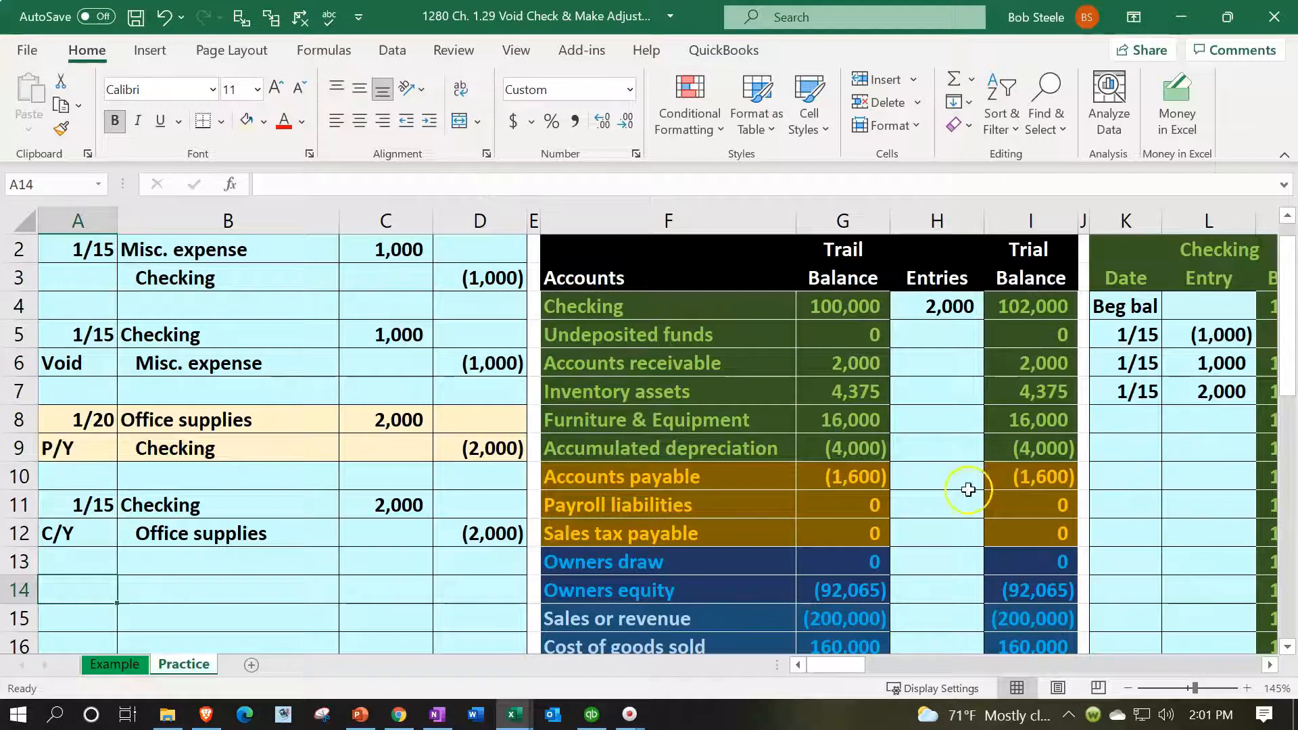
scroll(756, 524, "down", 8)
left_click(758, 528)
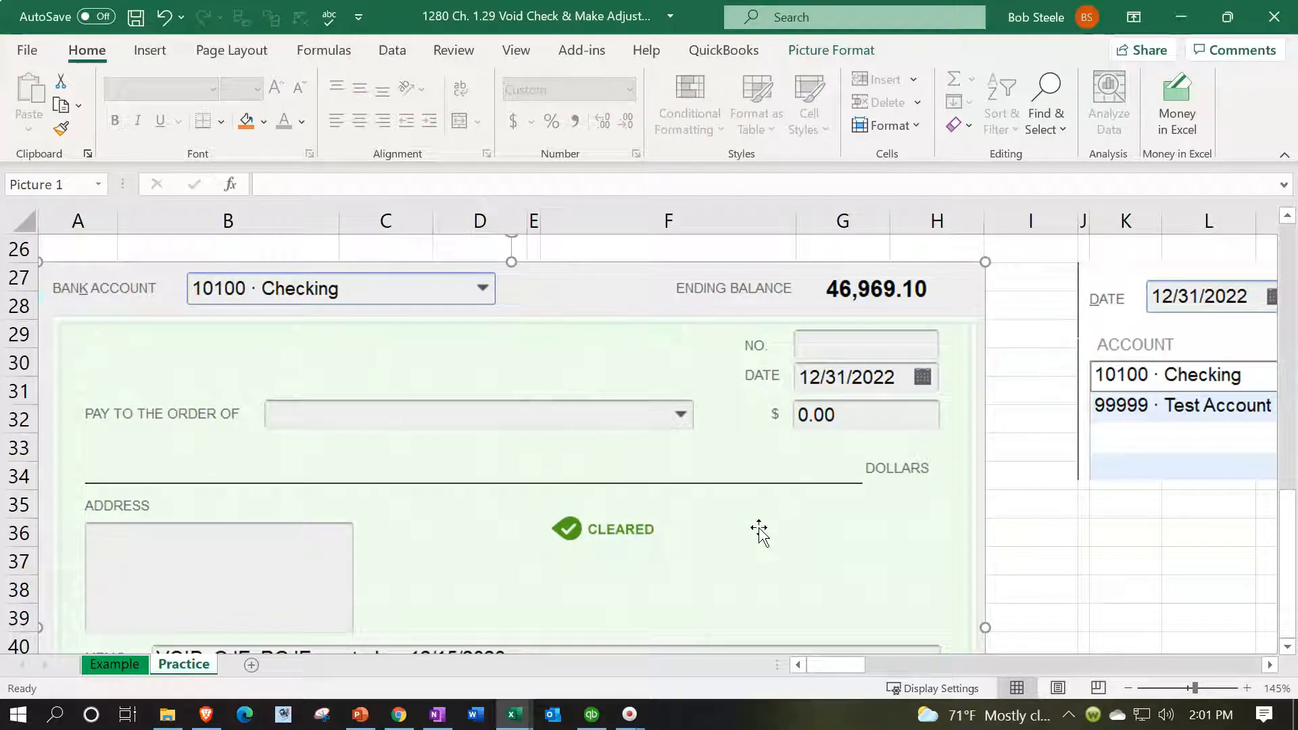
scroll(759, 528, "up", 6)
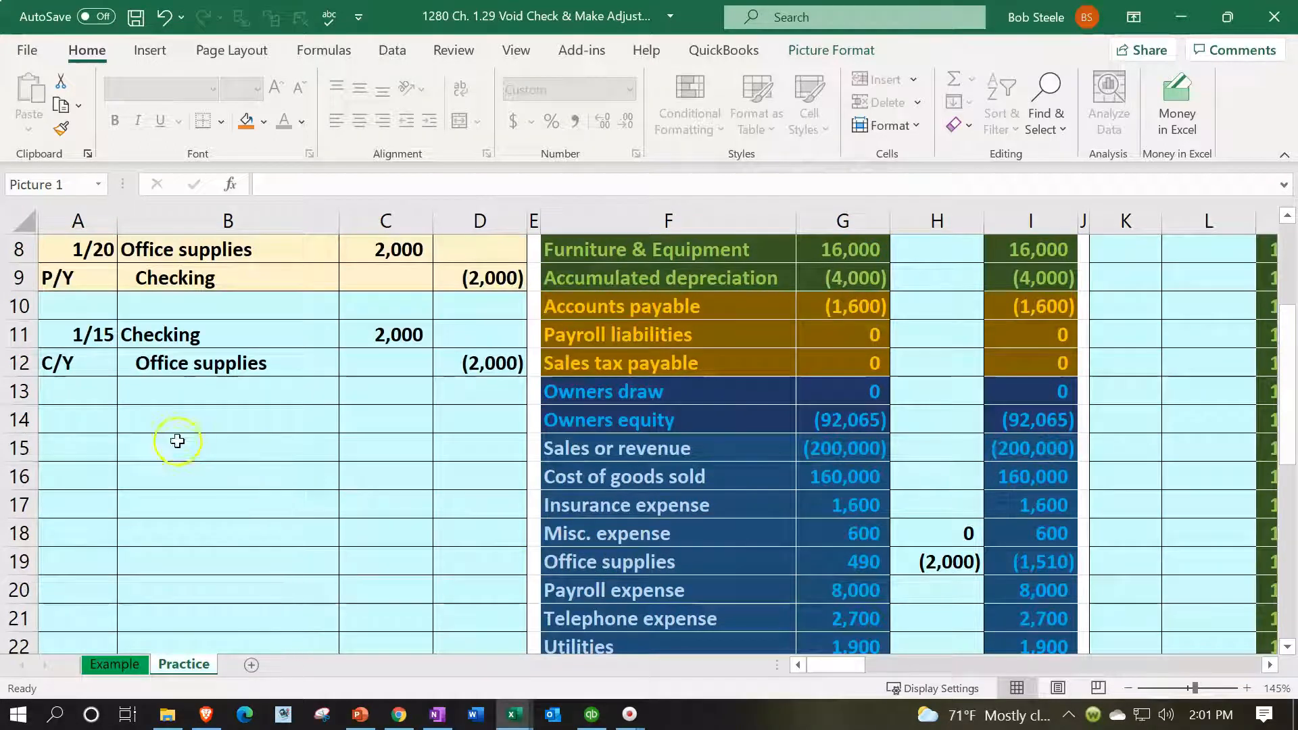
left_click(92, 417)
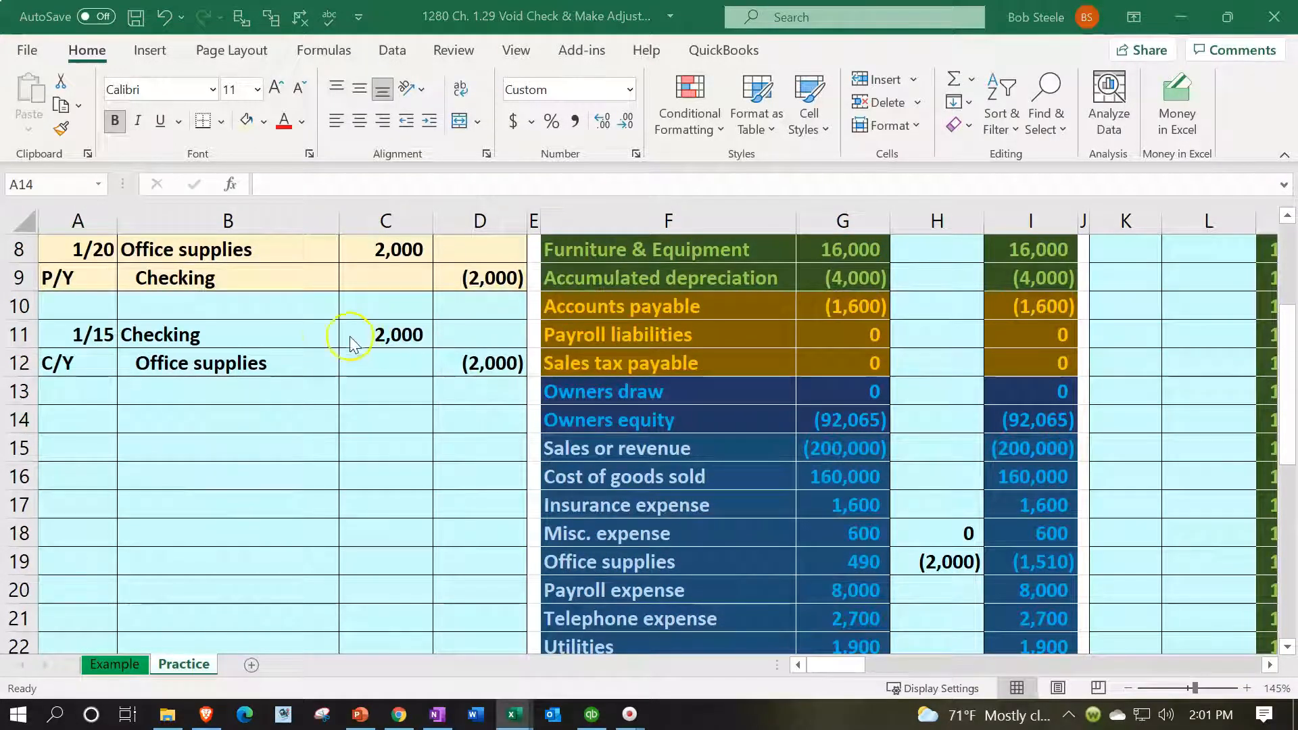
left_click(80, 415)
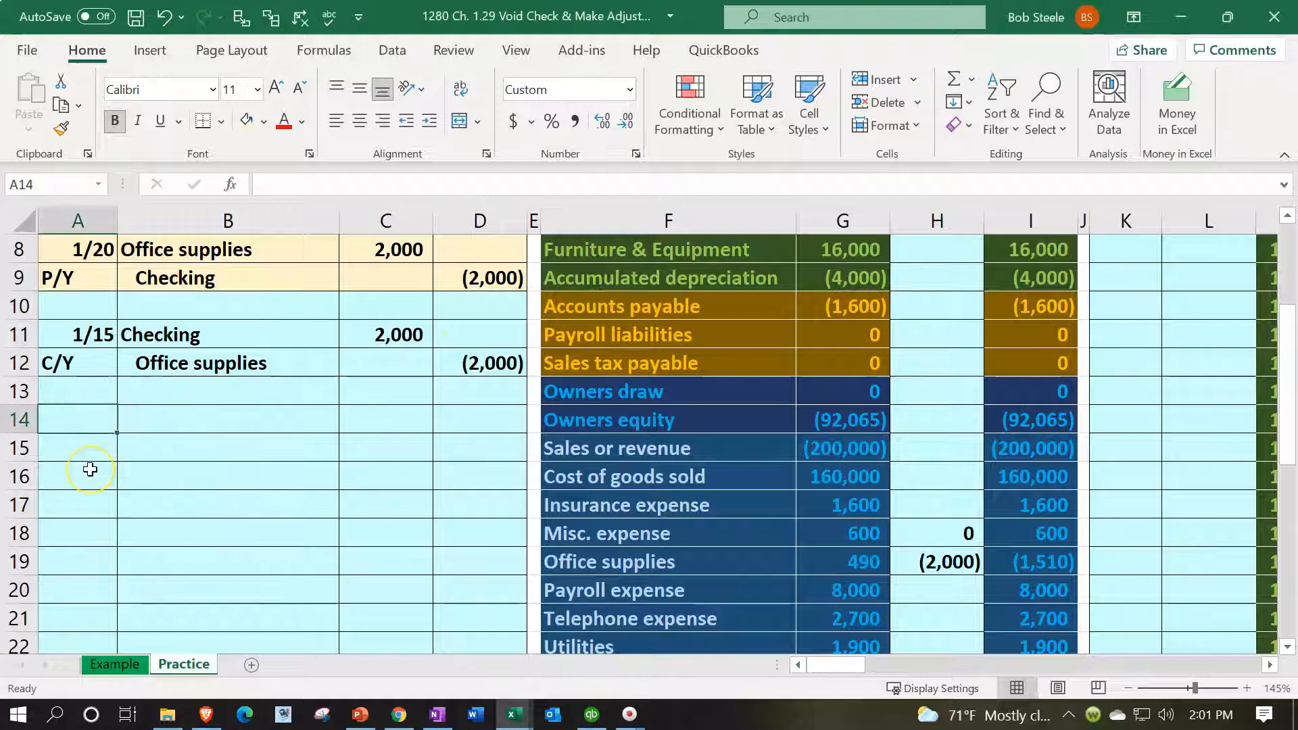
type("2/25")
key("Return")
type("P/&")
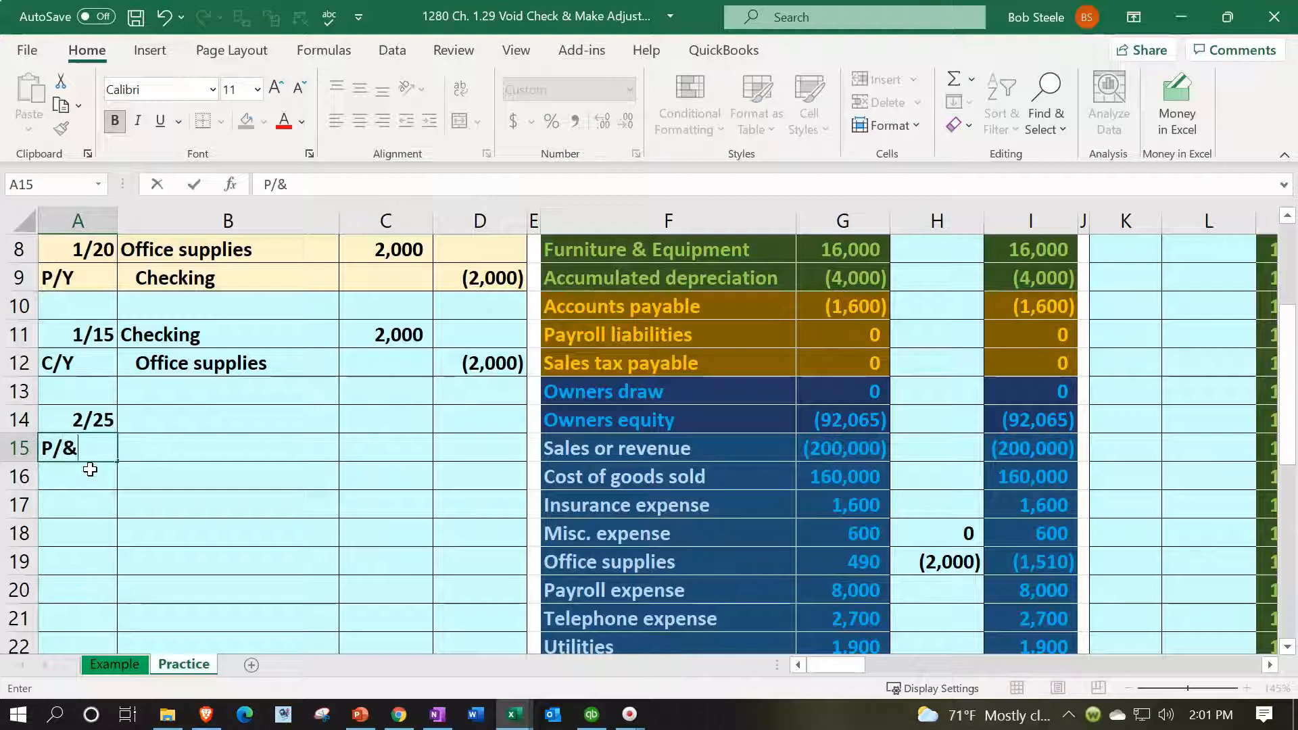
key("Return")
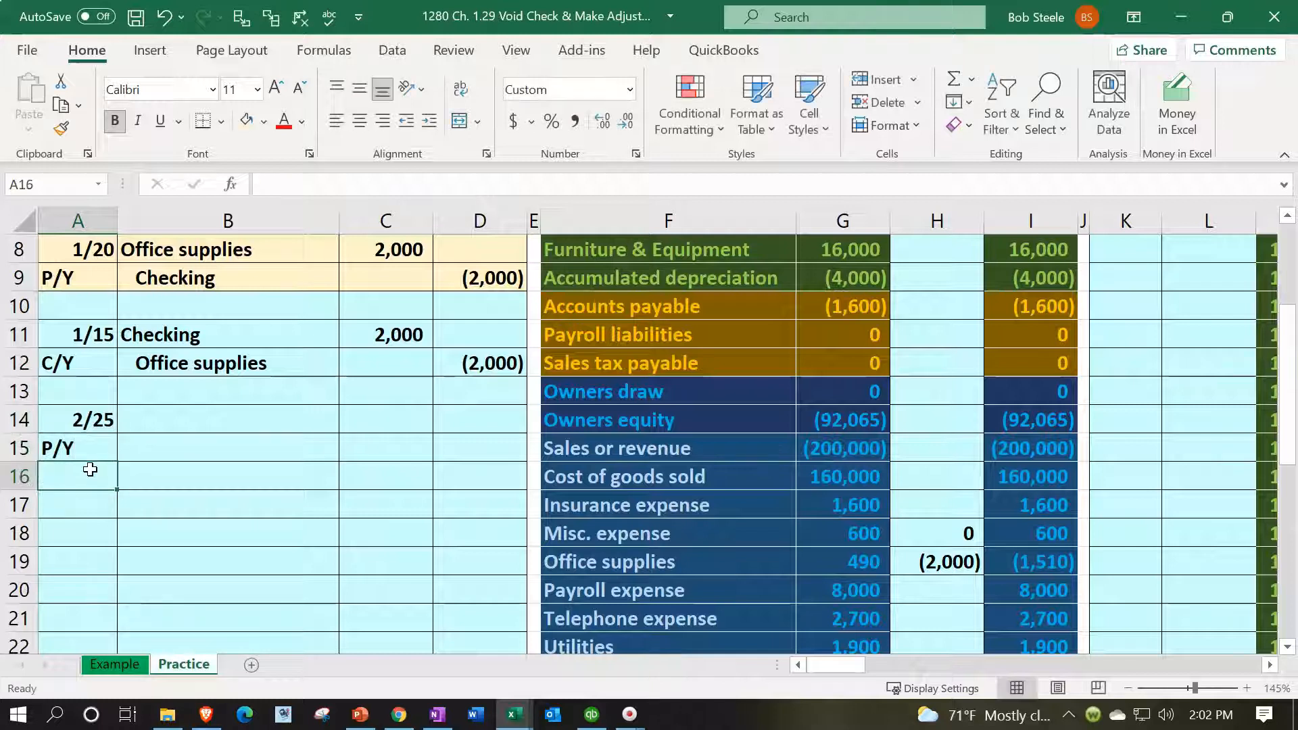
Link the debit account in B14 of the 2/25 entry to Telephone expense in F21 of the trial balance
key("Right")
key("Up")
key("Up")
type("=")
key("Down")
key("Down")
key("Down")
key("Down")
key("Down")
key("Down")
key("Right")
key("Right")
key("Right")
key("Right")
key("Down")
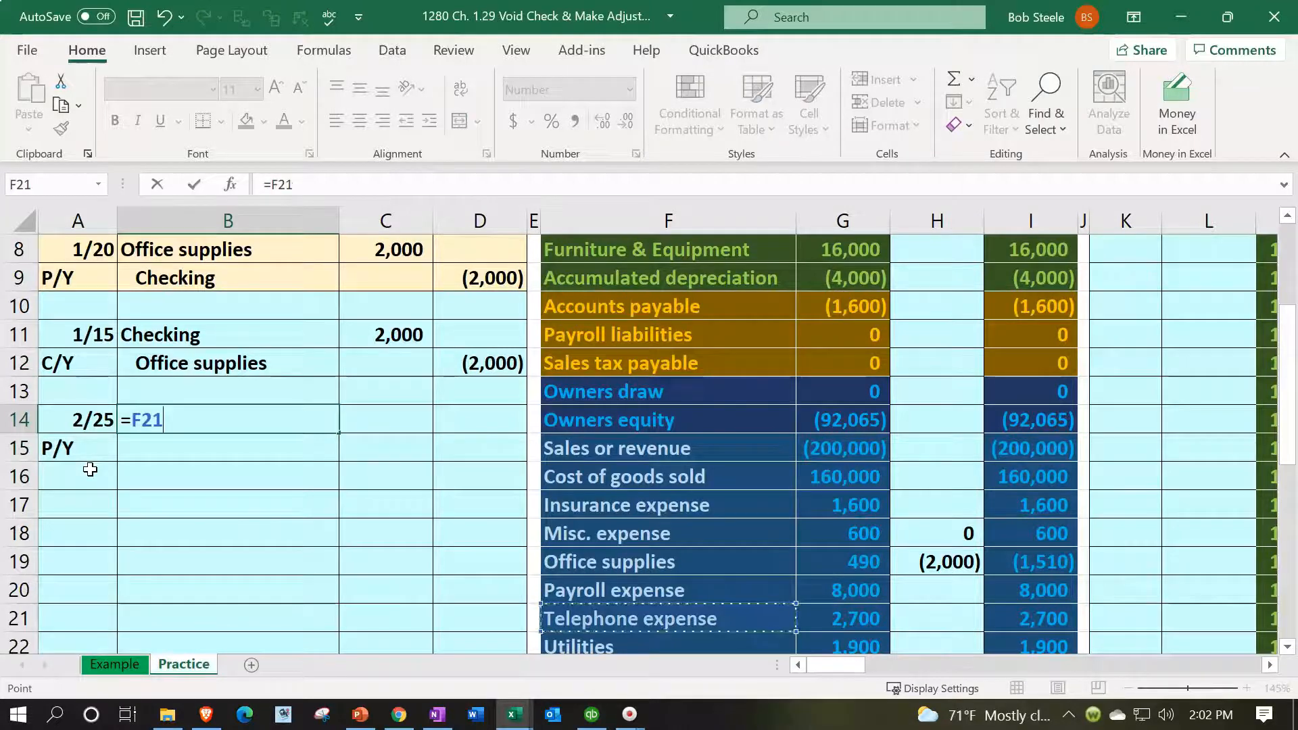
key("Return")
Link the credit account in B15 of the 2/25 entry to Checking in F4 of the trial balance
type("=")
key("Right")
key("Right")
key("Right")
key("Up")
key("Up")
key("Up")
key("Up")
key("Up")
key("Up")
key("Up")
key("Up")
key("Up")
key("Up")
key("Up")
key("Right")
key("Return")
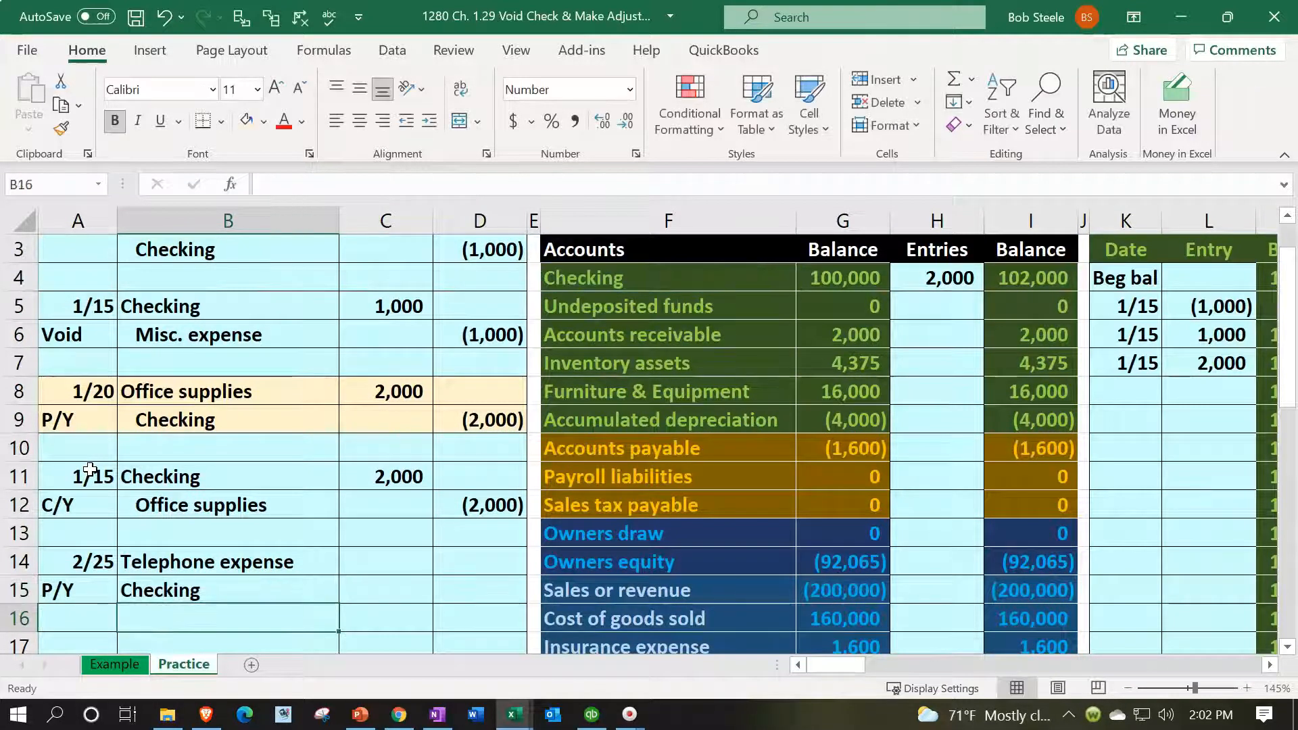
Enter a 400 debit for Telephone expense in C14 and set the Checking credit in D15 to the negative of C14
key("Up")
key("Right")
key("Up")
type("400")
key("Return")
key("Right")
type("=-")
key("Left")
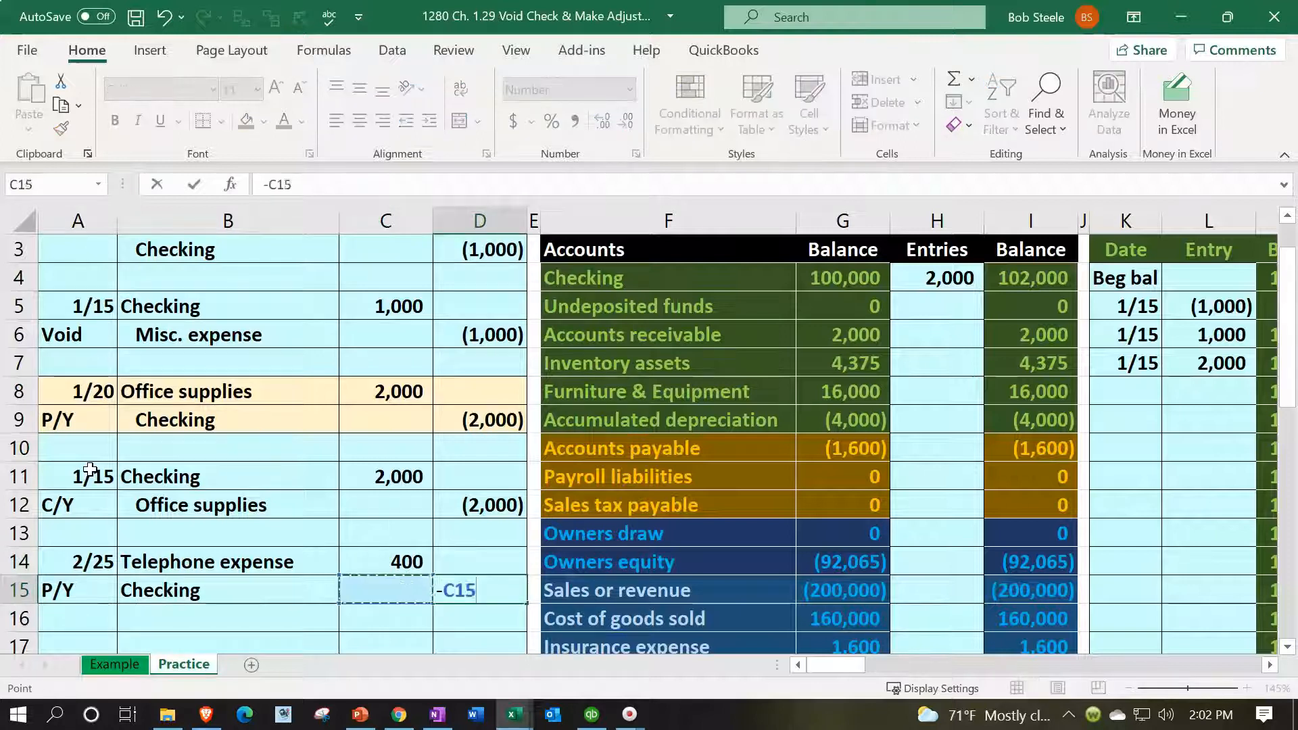
key("Up")
key("Return")
Indent the Checking account name in B15 of the 2/25 entry
scroll(290, 612, "down", 1)
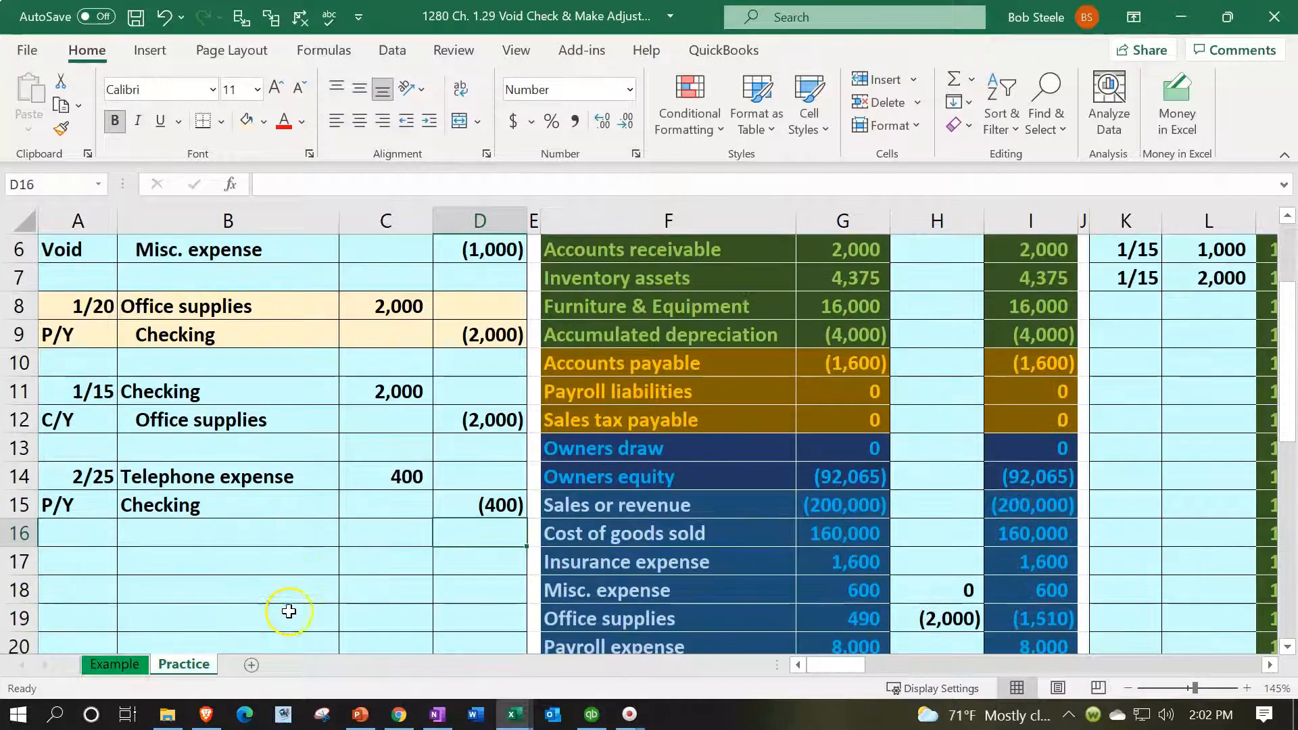
left_click(269, 507)
left_click(62, 128)
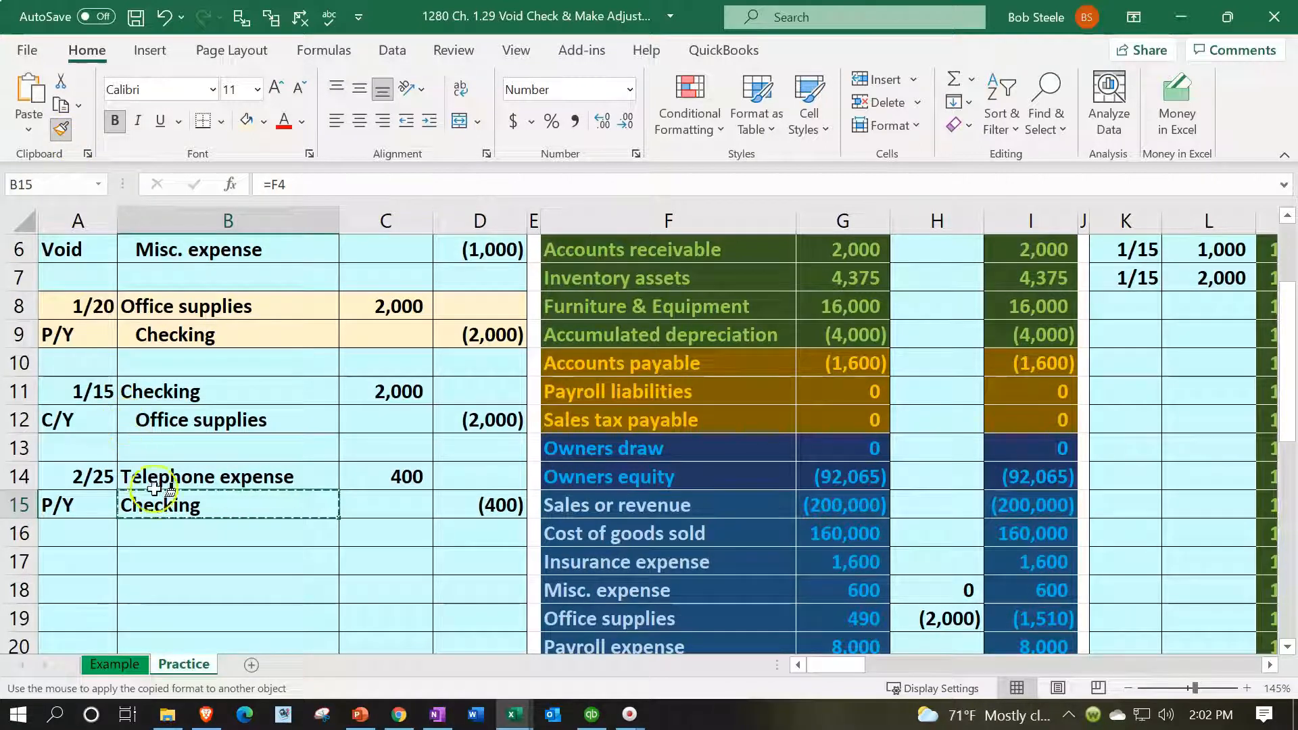
left_click(174, 505)
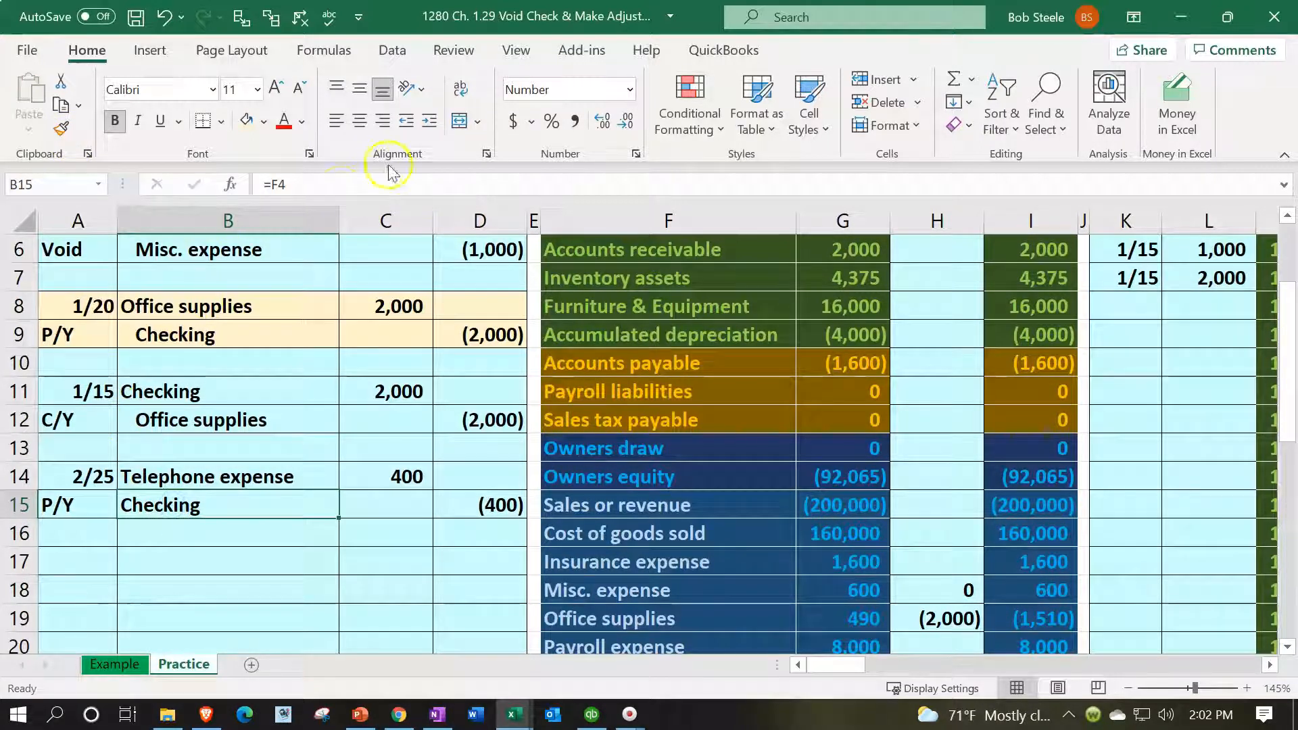
left_click(429, 120)
Shade the 2/25 entry in A14:D15 with the same light yellow fill as the earlier prior-year entry
left_click_drag(105, 469, 492, 498)
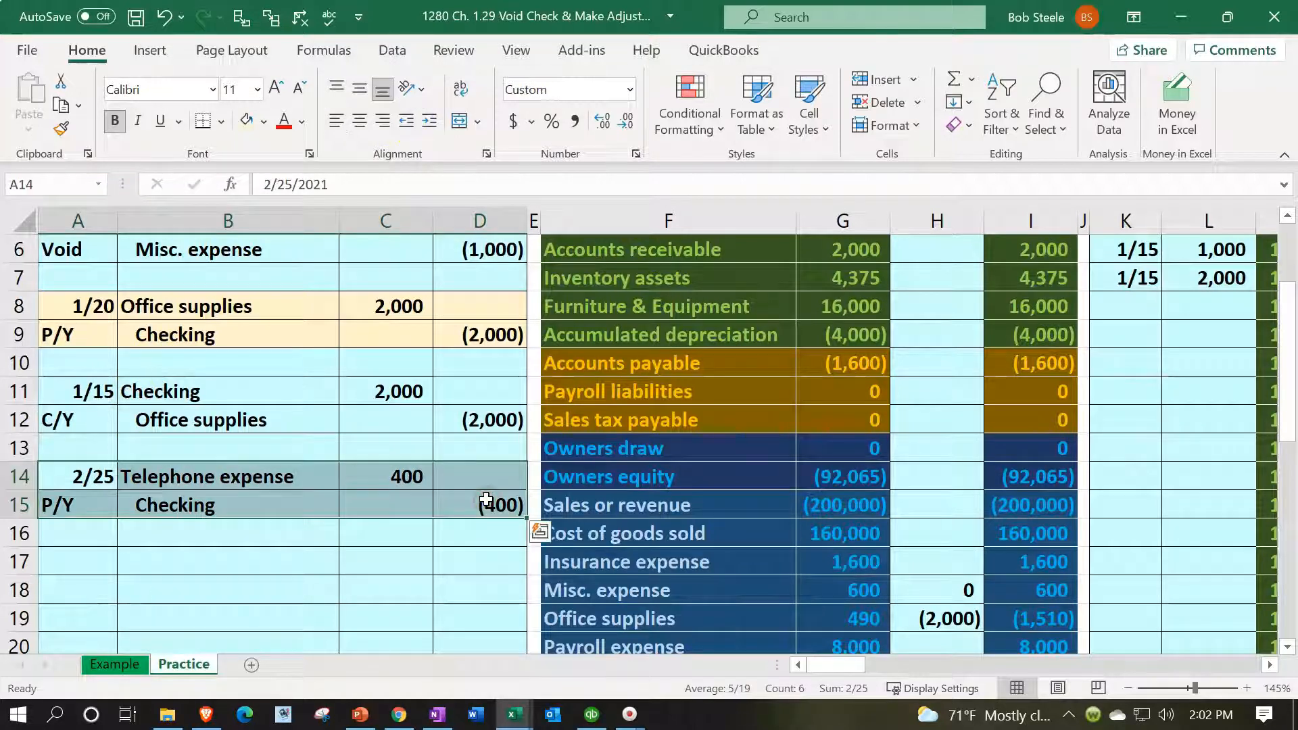
right_click(444, 484)
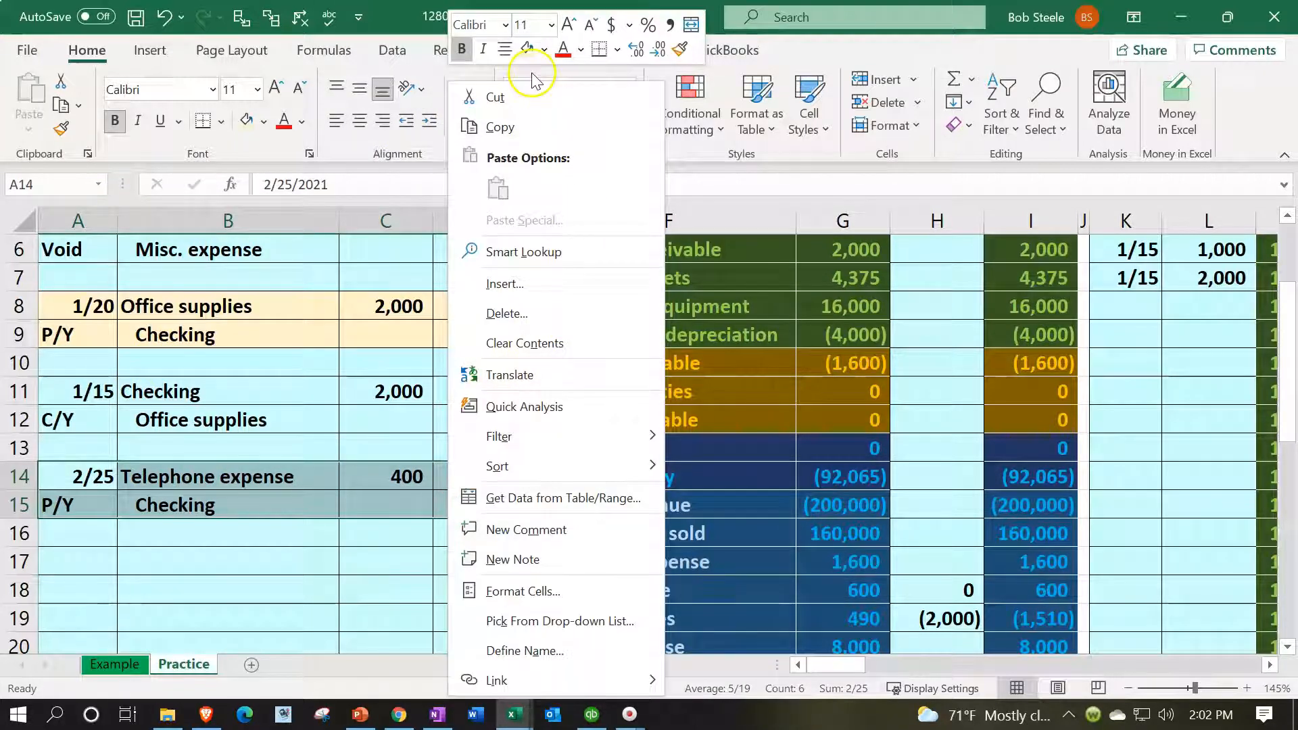
left_click(526, 47)
left_click(371, 549)
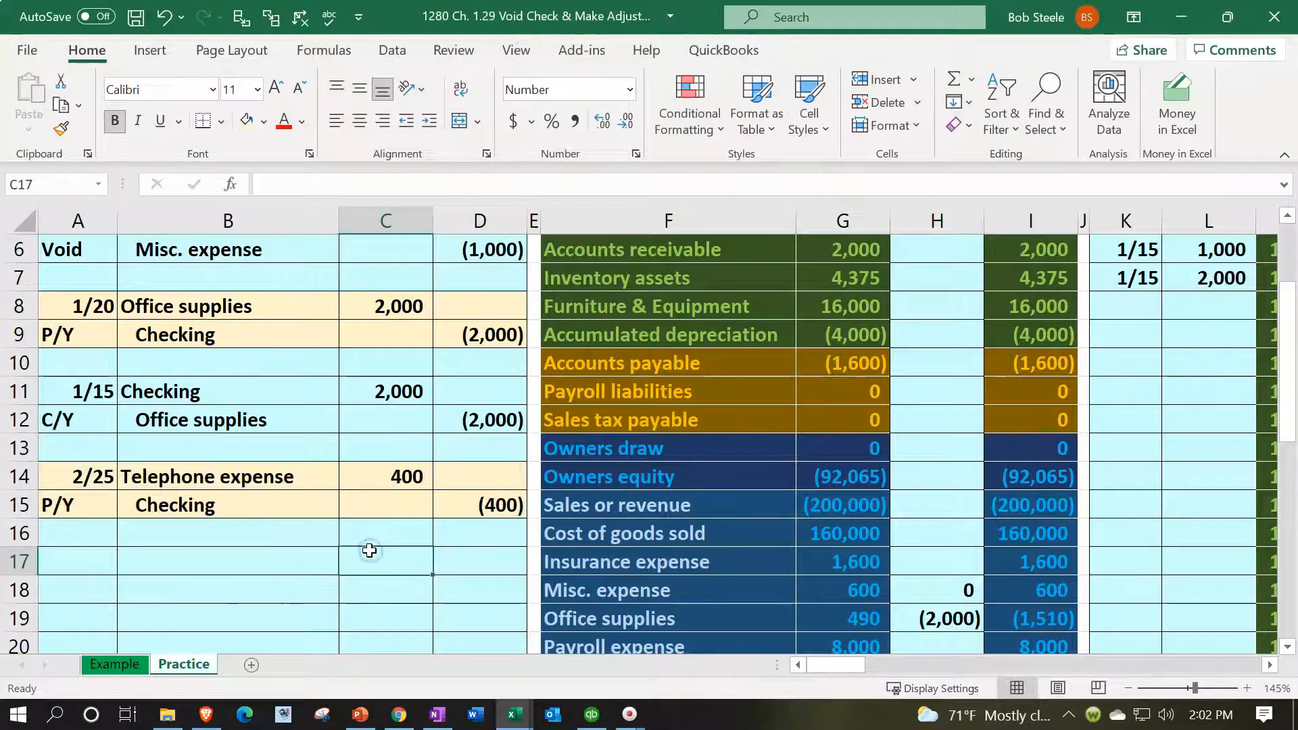
Examine the prior-year and current-year entries in rows 8 to 15 and the voided check image below the trial balance
scroll(368, 547, "down", 1)
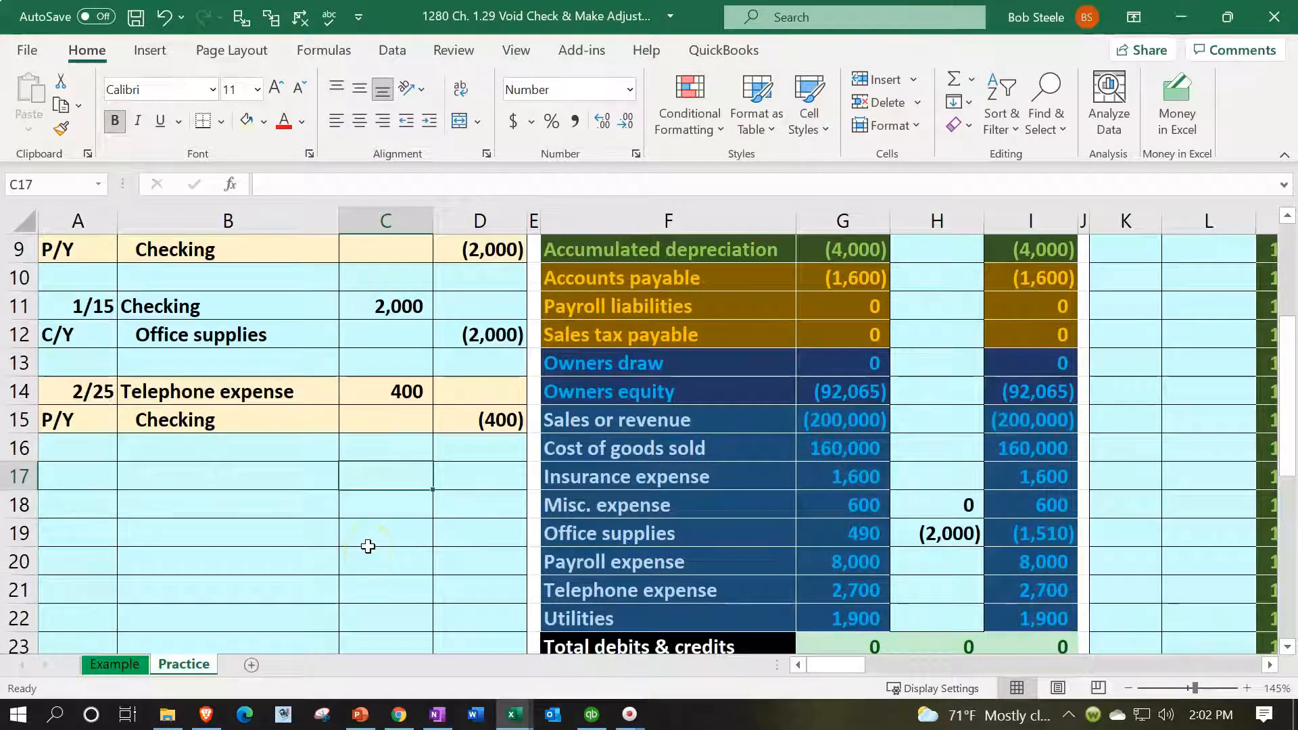
scroll(369, 546, "down", 5)
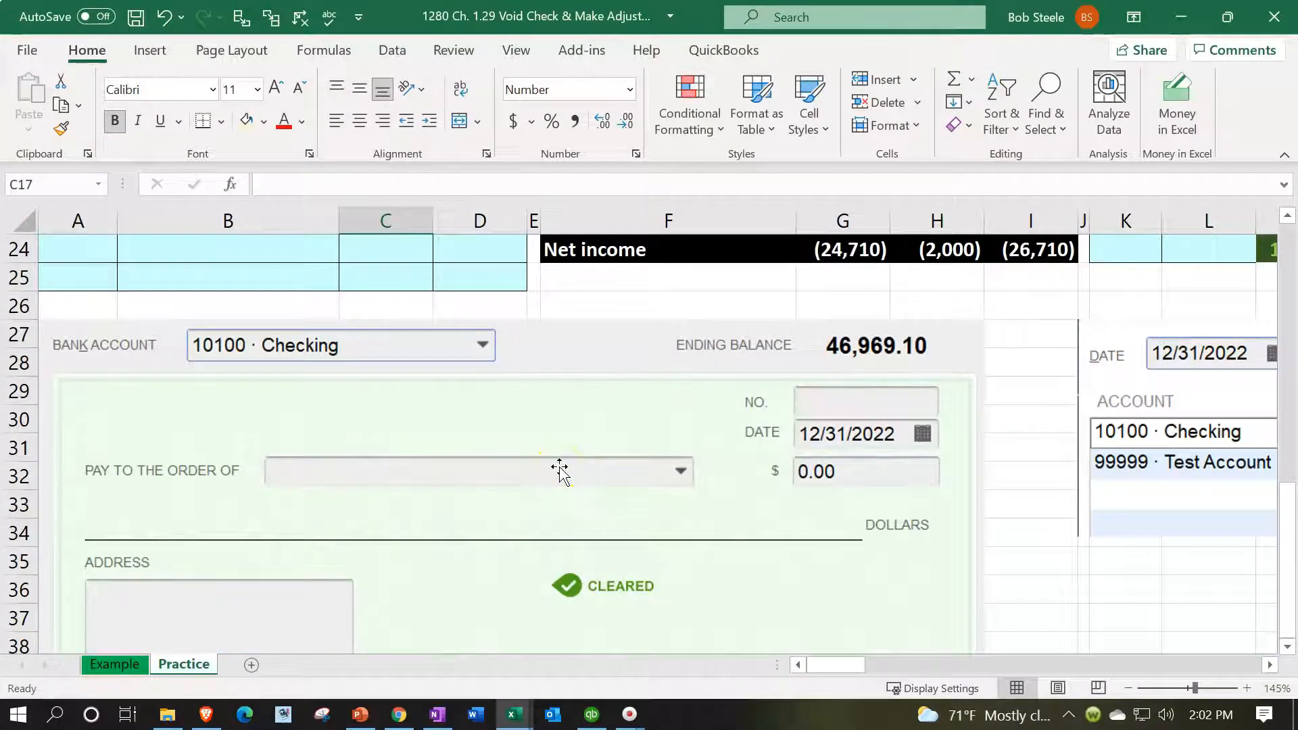
scroll(560, 473, "up", 6)
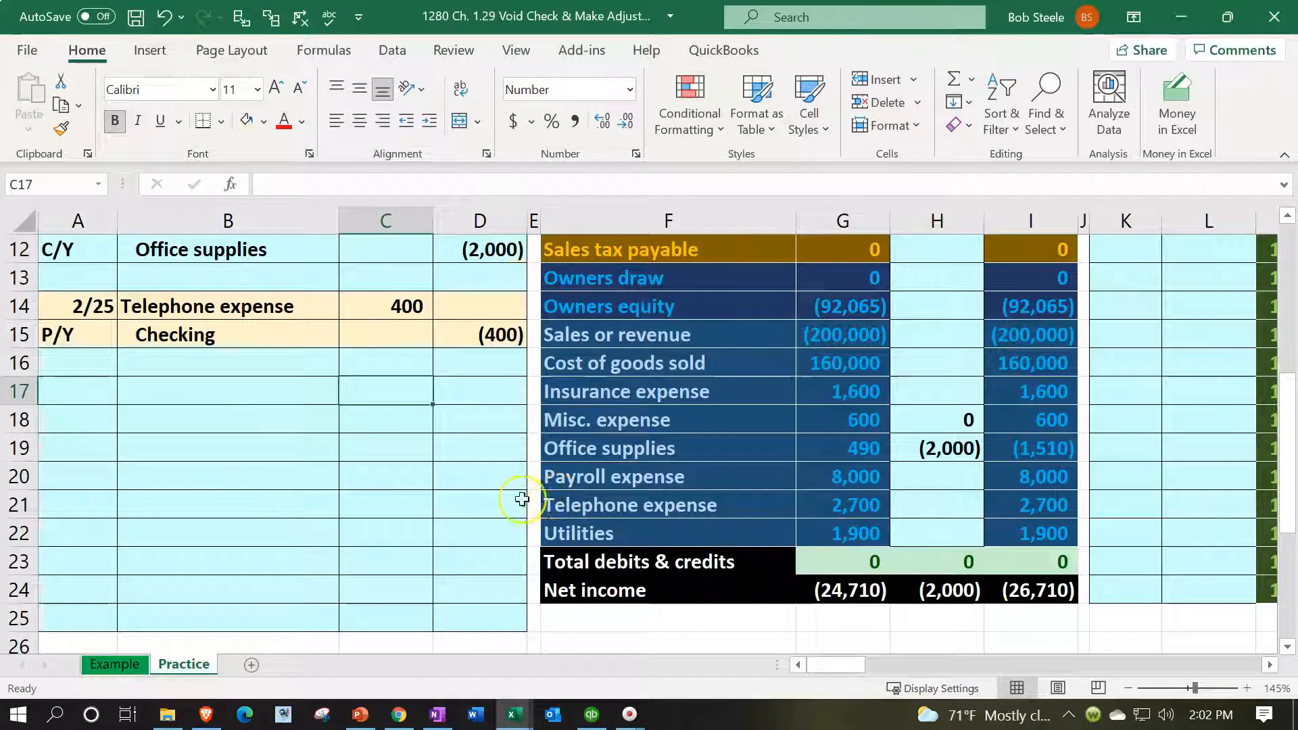
left_click_drag(80, 397, 449, 430)
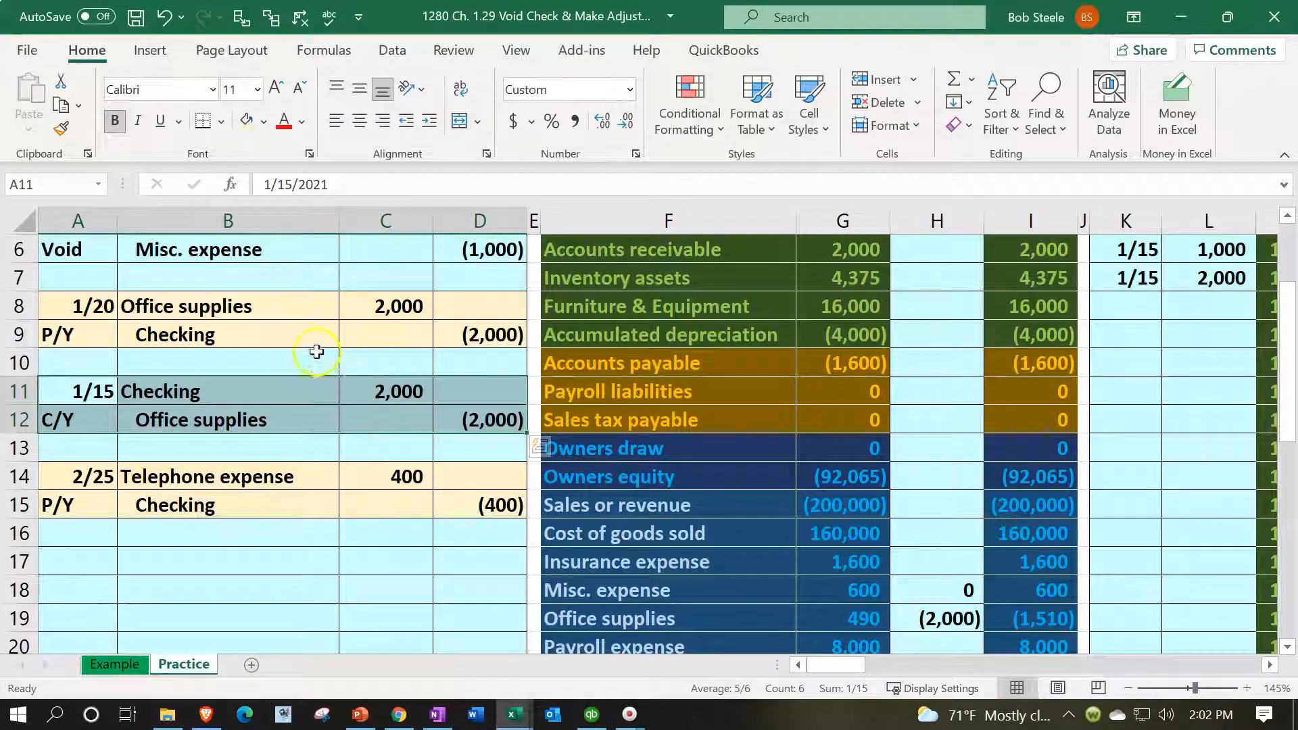
left_click(322, 318)
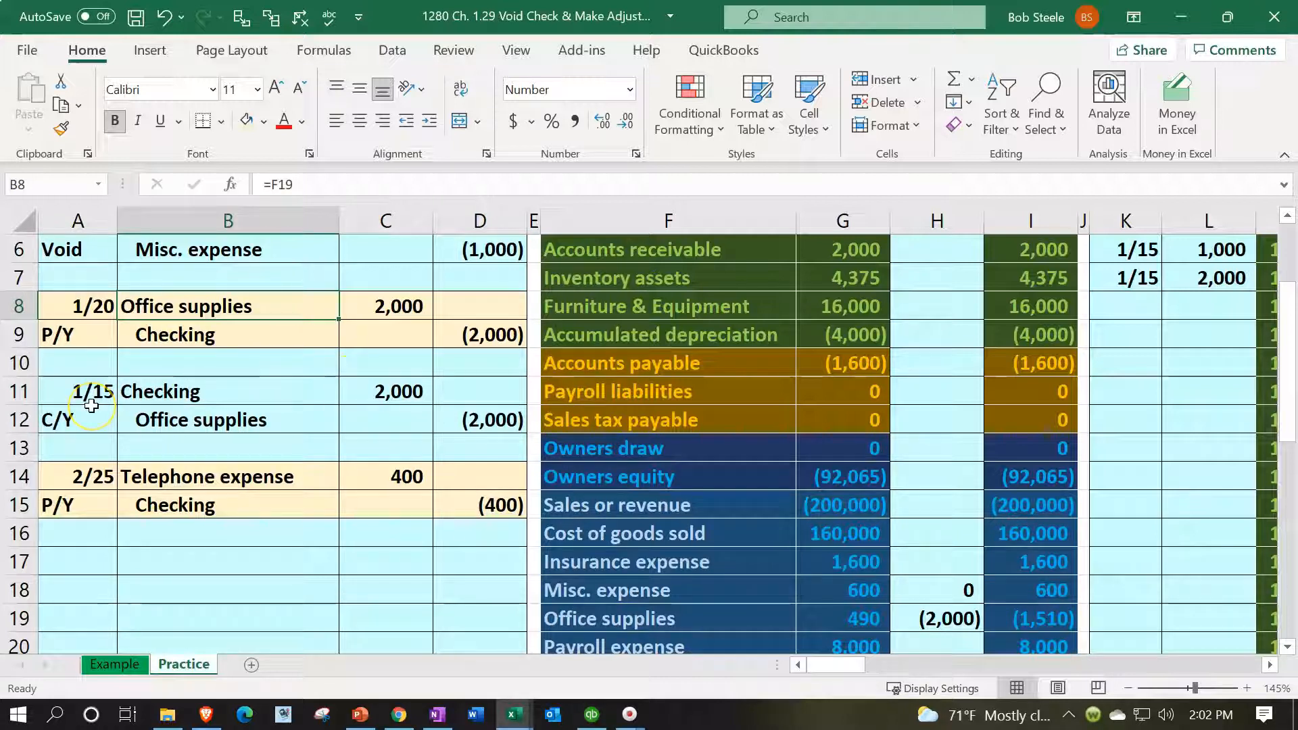
left_click_drag(91, 399, 465, 439)
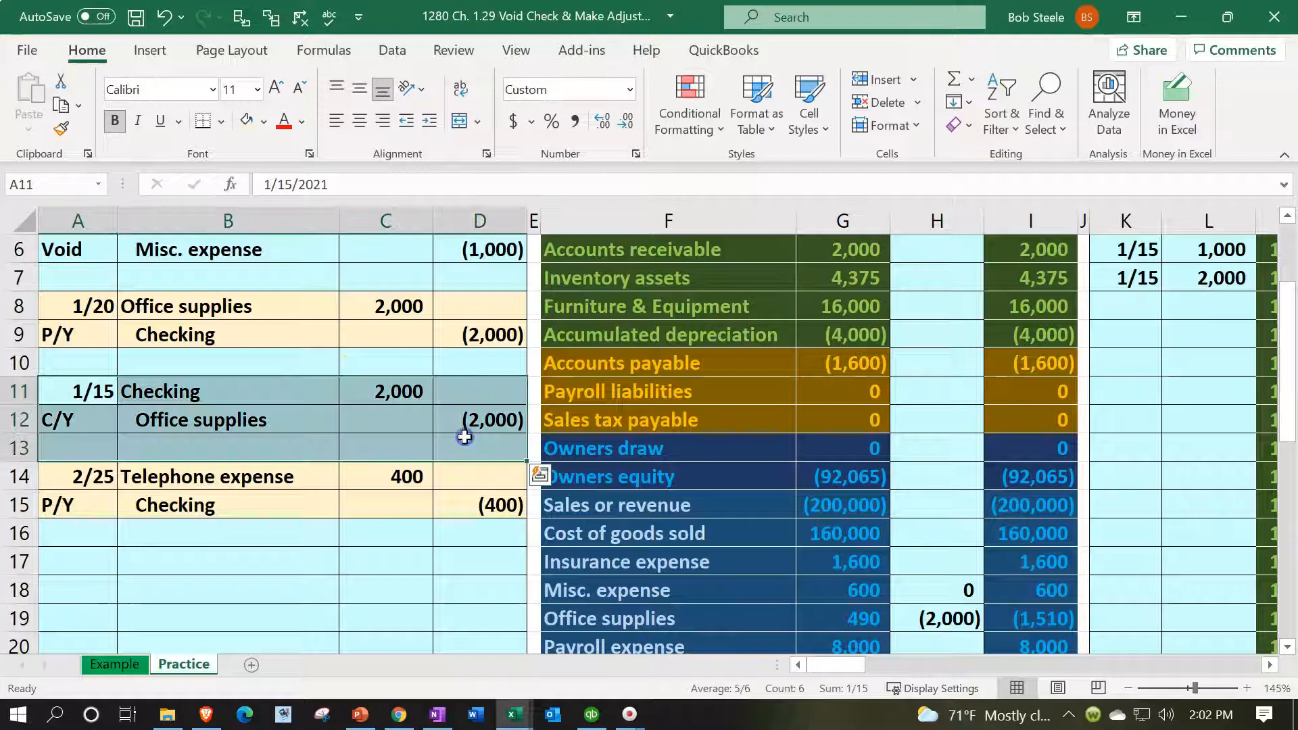
left_click(214, 507)
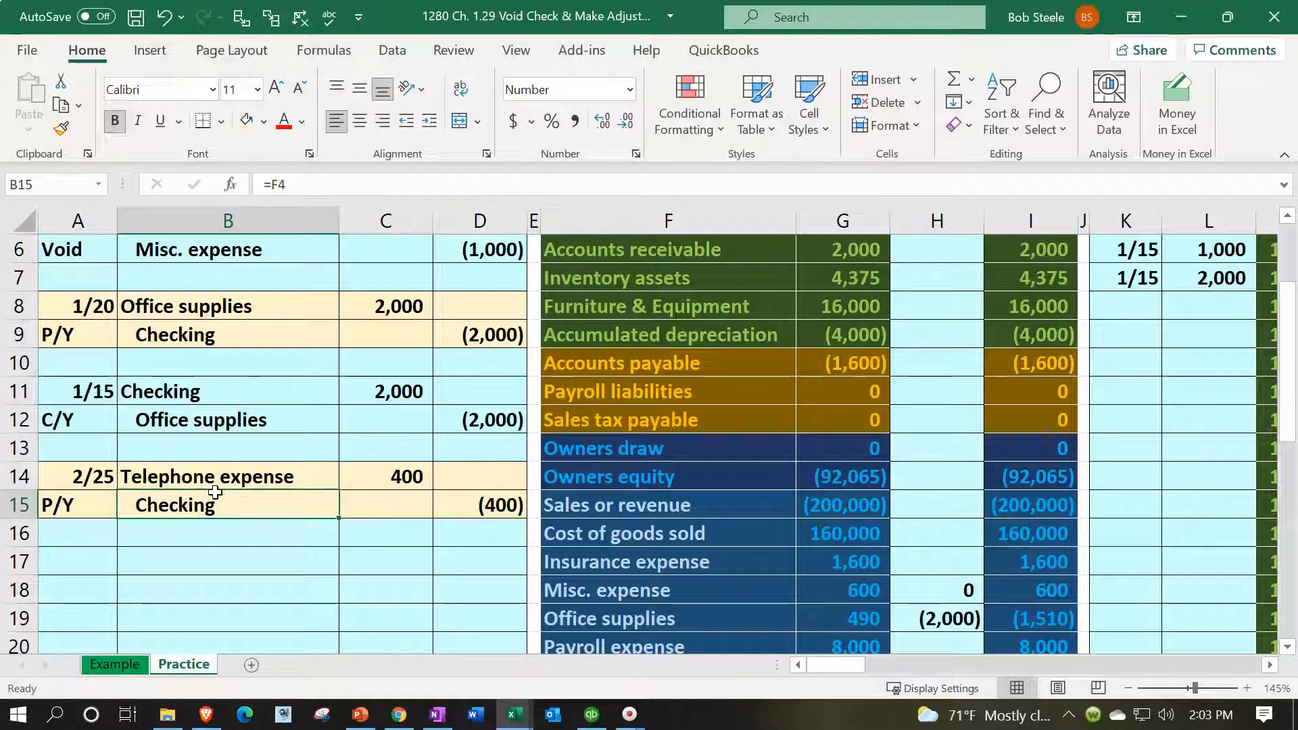
scroll(215, 492, "down", 7)
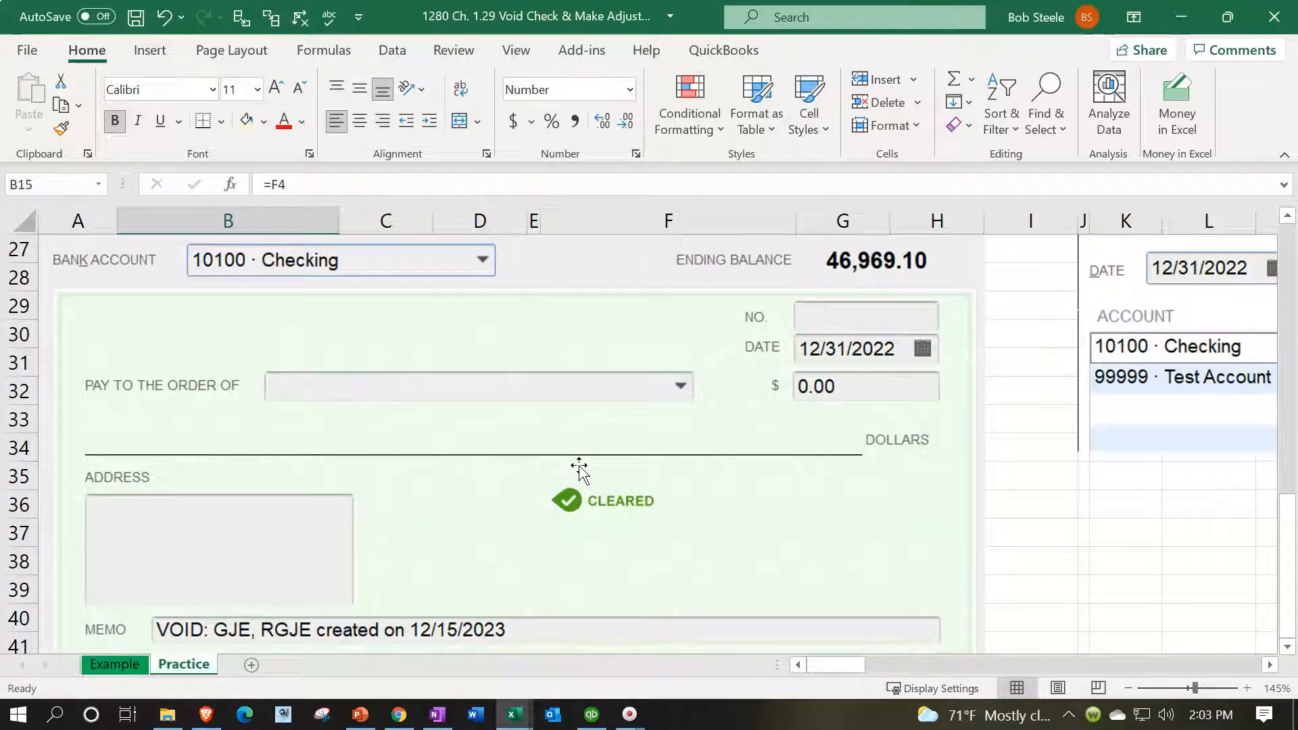
scroll(579, 469, "up", 6)
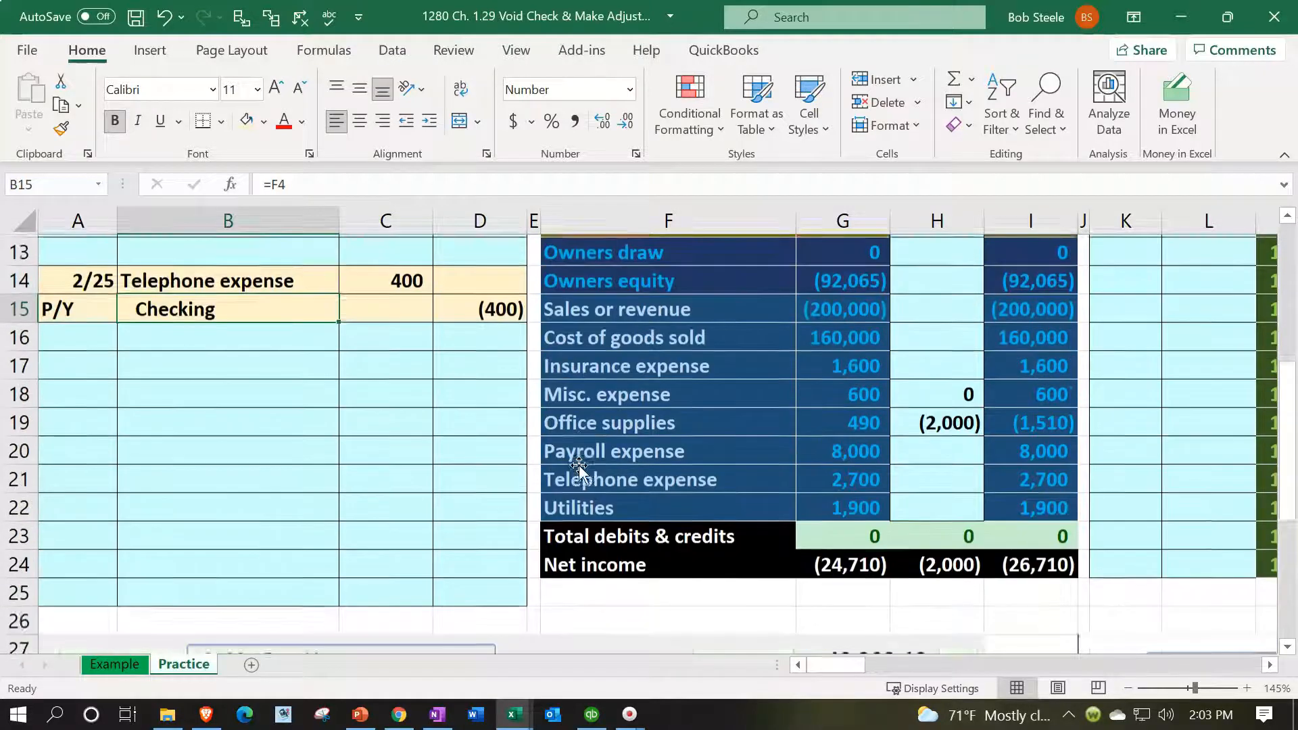
Start the entry that voids the telephone check by entering the date 2/25 in A17
left_click(66, 471)
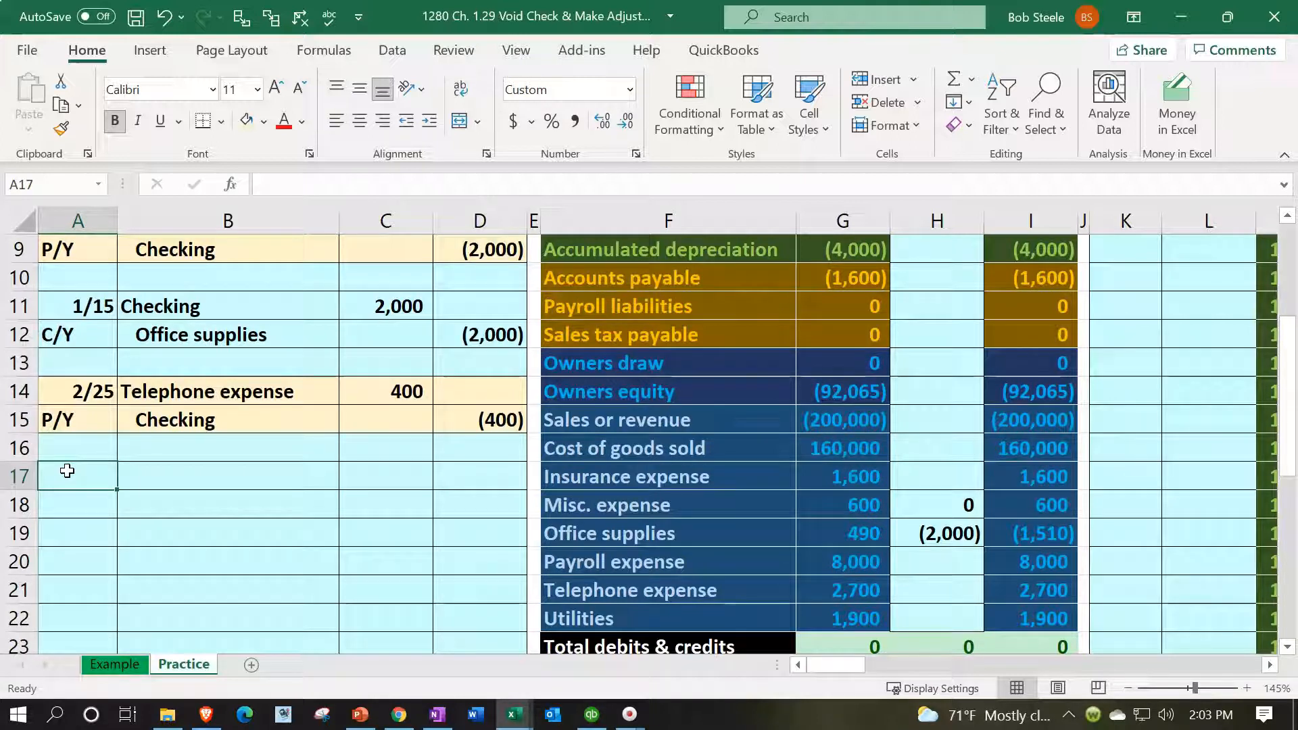
type("2/25")
key("Return")
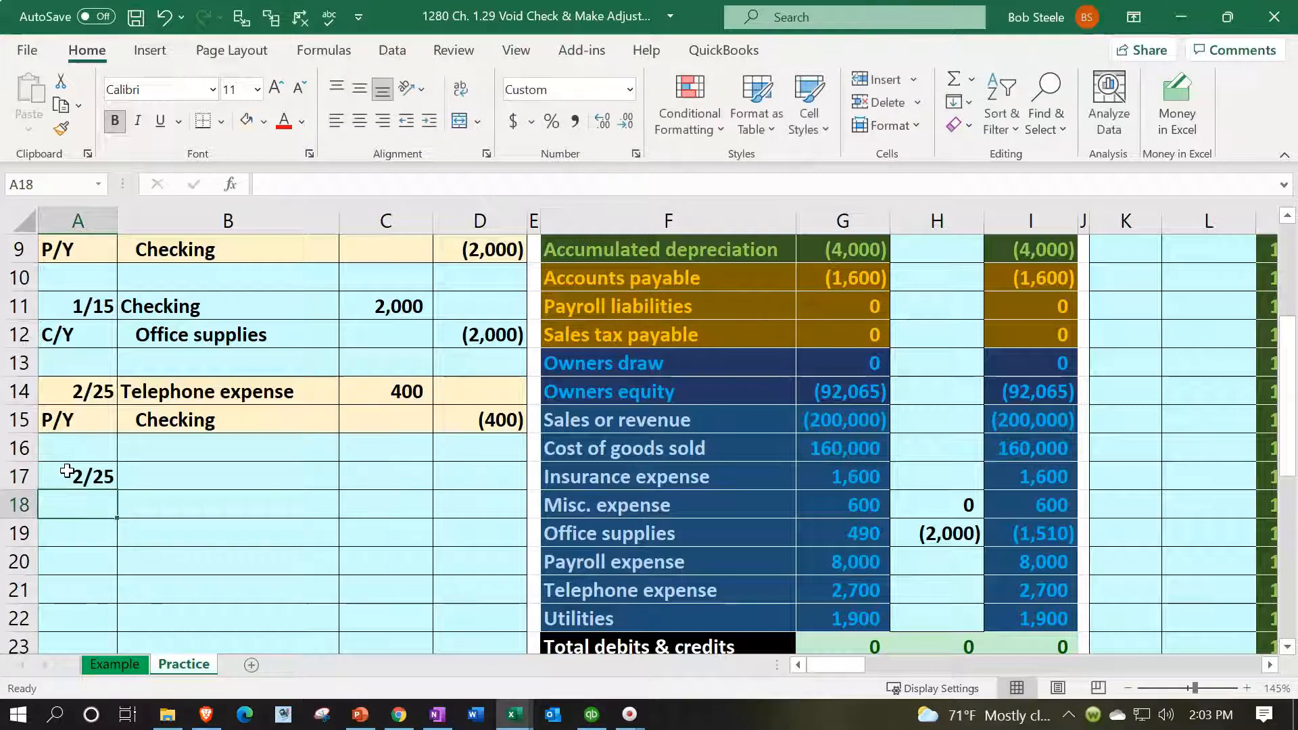
Link the debit account in B17 of the voiding entry to Checking in F4 of the trial balance
key("Up")
key("Right")
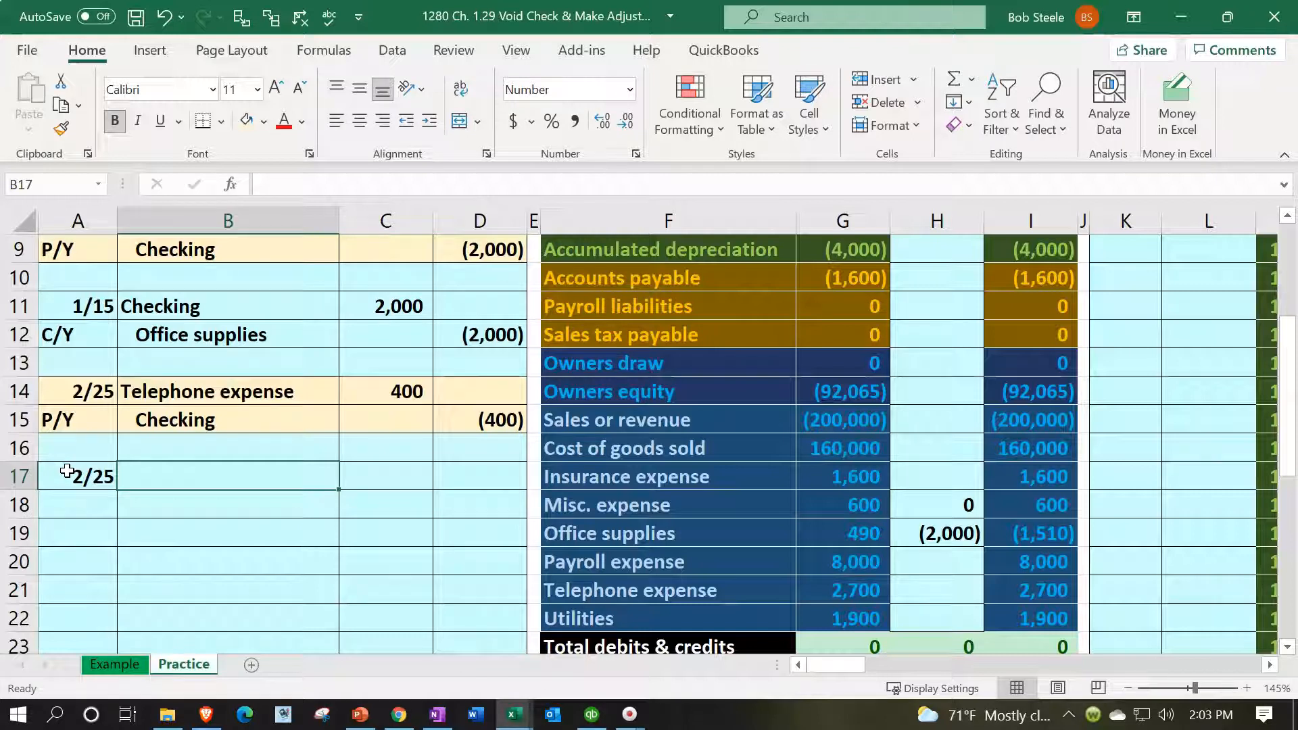
scroll(639, 466, "up", 3)
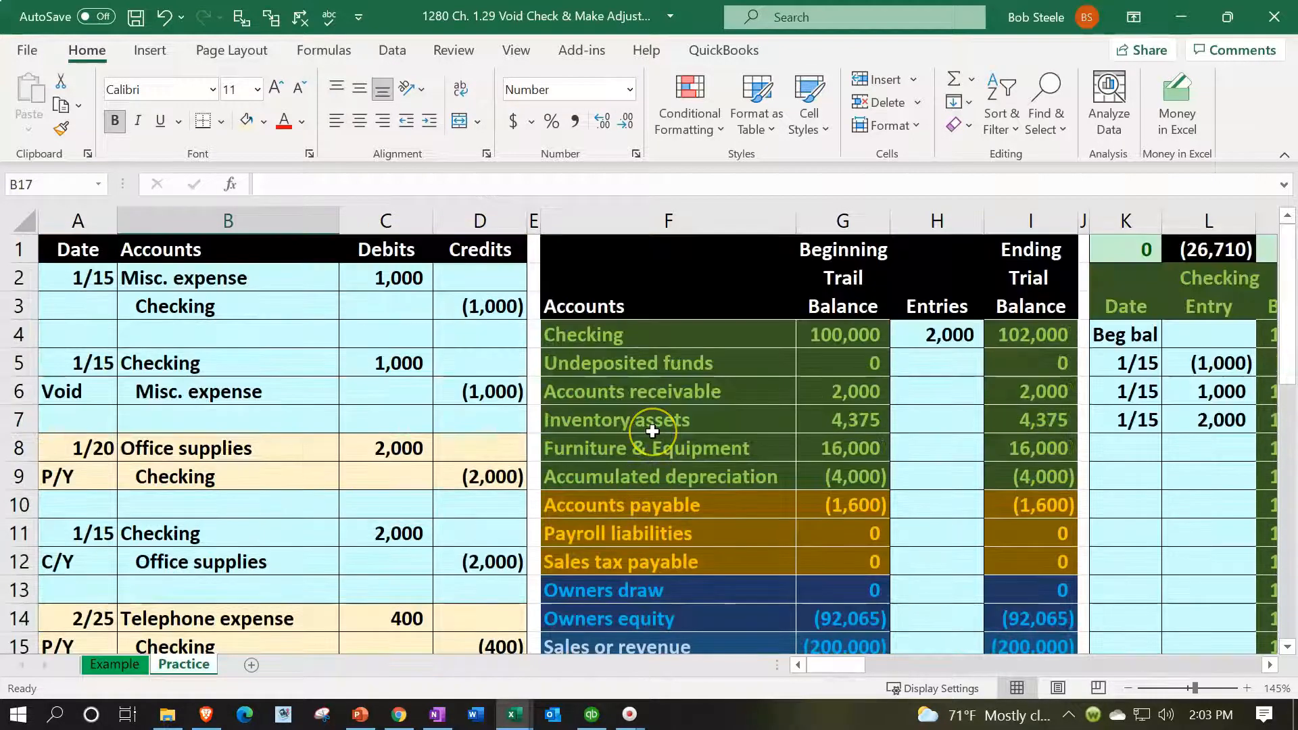
scroll(652, 430, "down", 3)
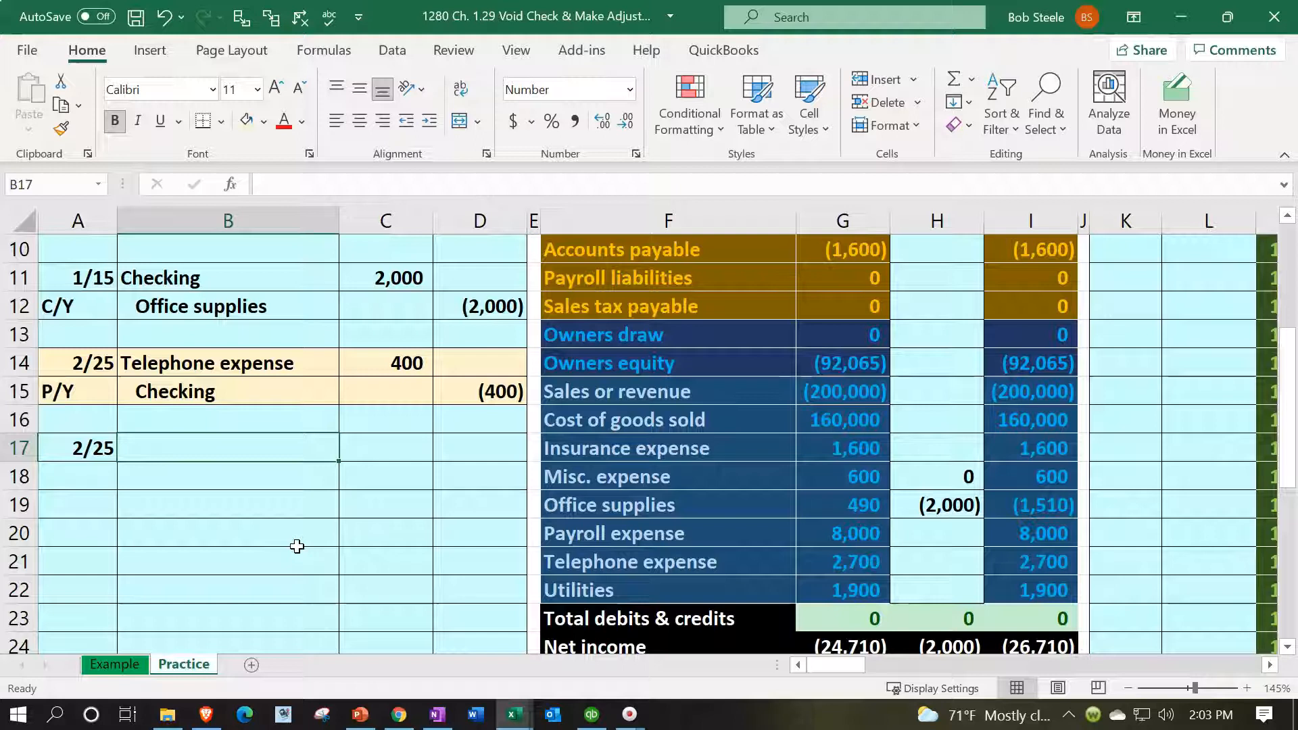
type("=")
key("Right")
key("Right")
key("Right")
key("Up")
key("Up")
key("Up")
key("Up")
key("Up")
key("Up")
key("Up")
key("Up")
key("Up")
key("Up")
key("Down")
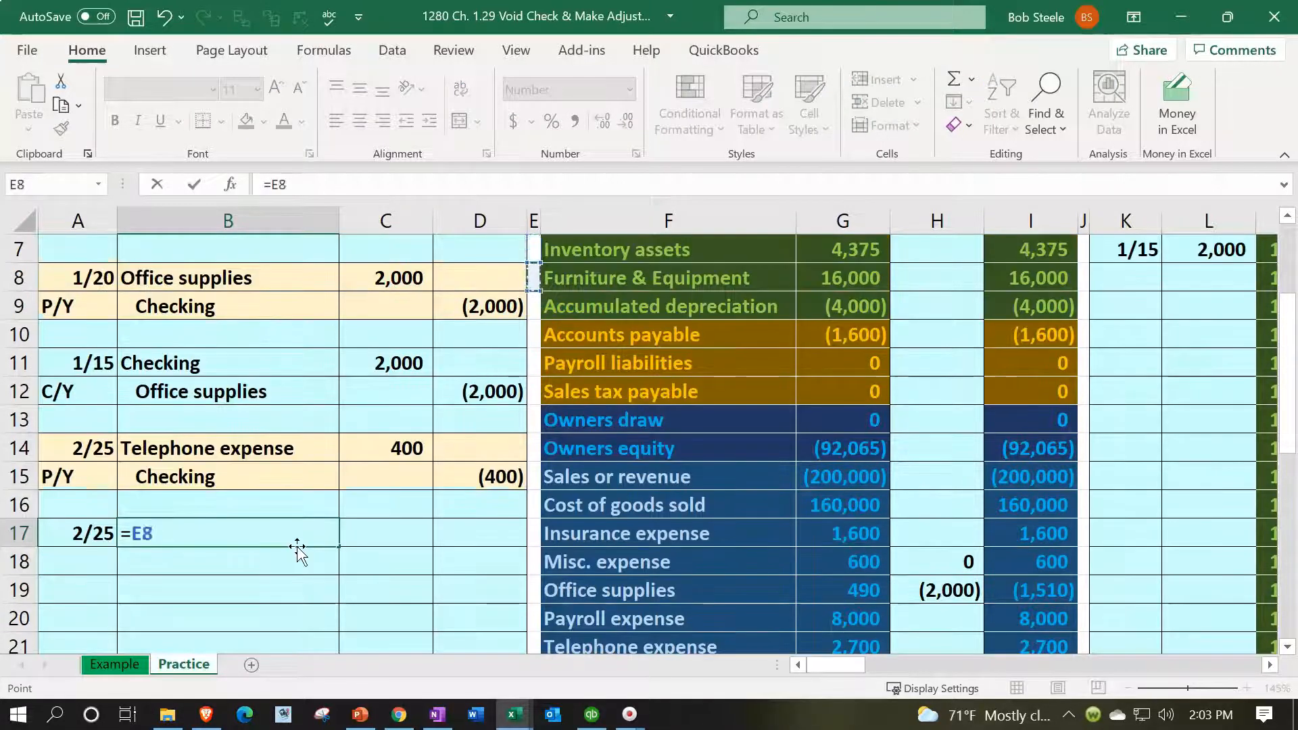
key("Up")
key("Up")
key("Up")
key("Up")
key("Up")
key("Right")
key("Down")
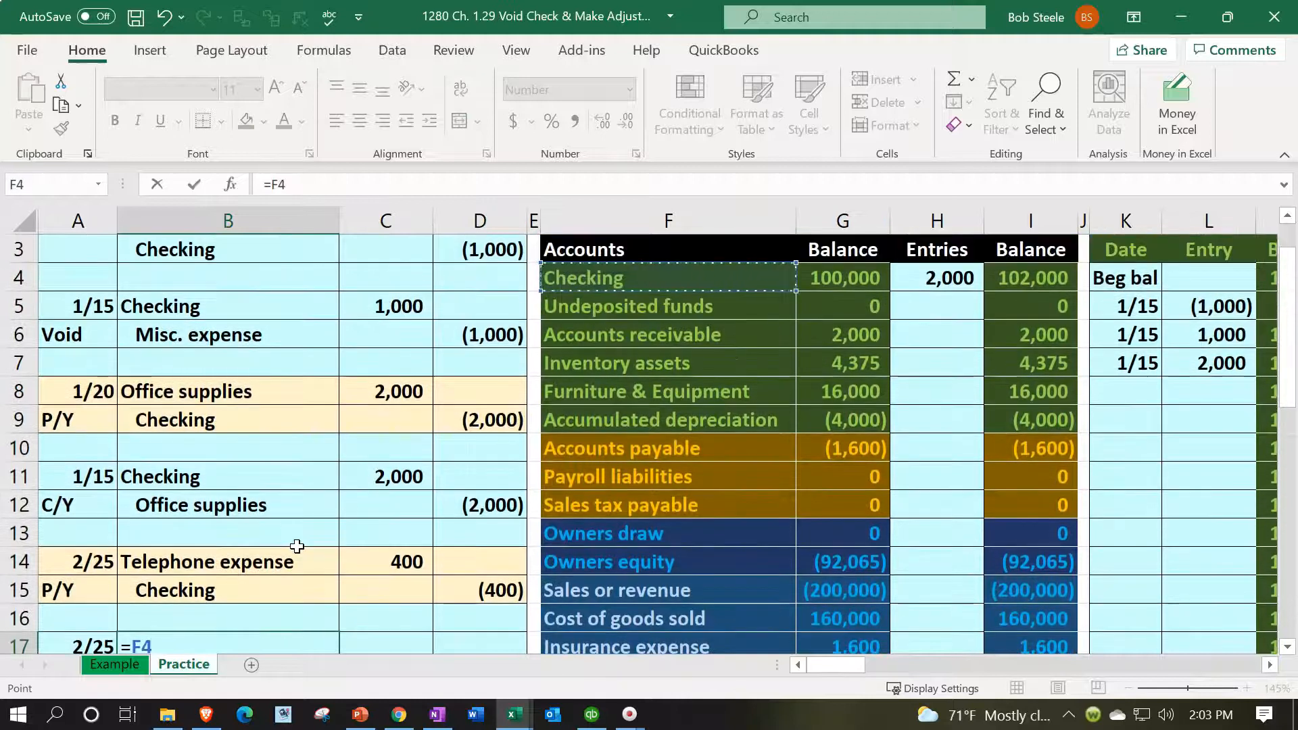
key("Return")
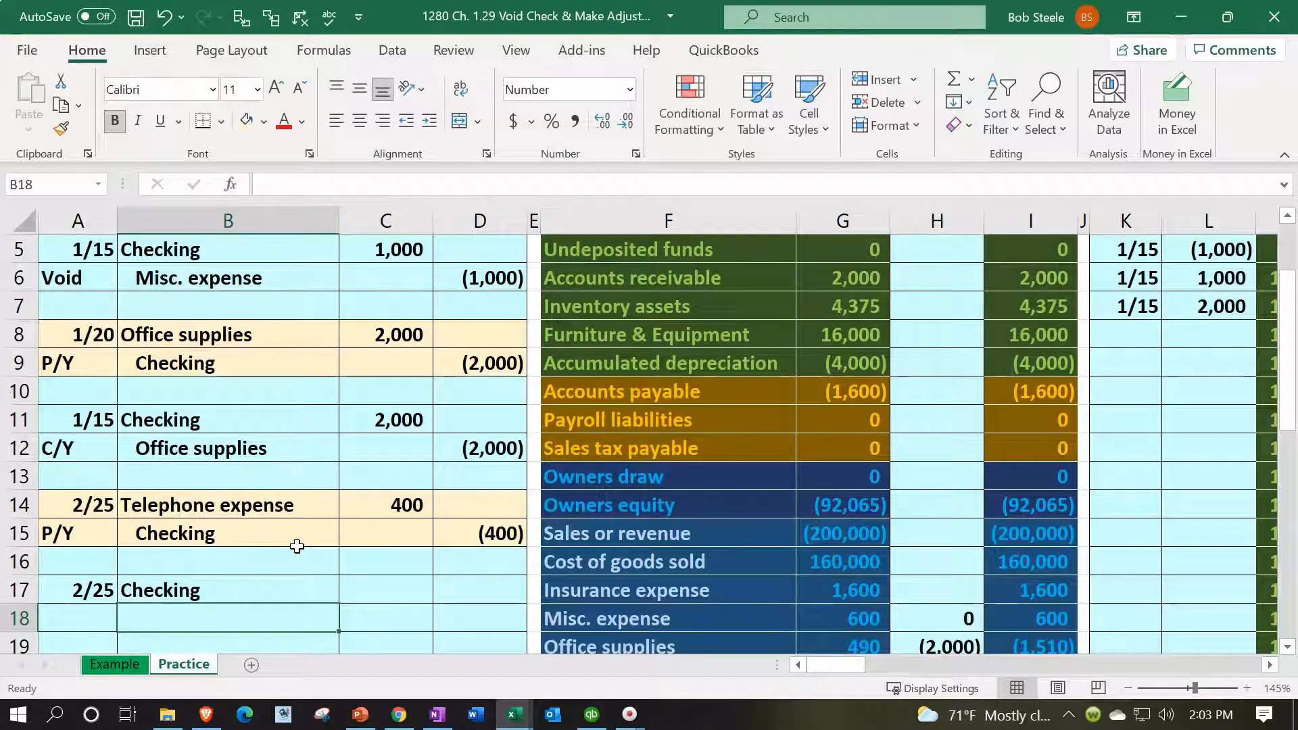
Enter Equity (telephone expense) as the credit account in B18 and indent it
type("Eq")
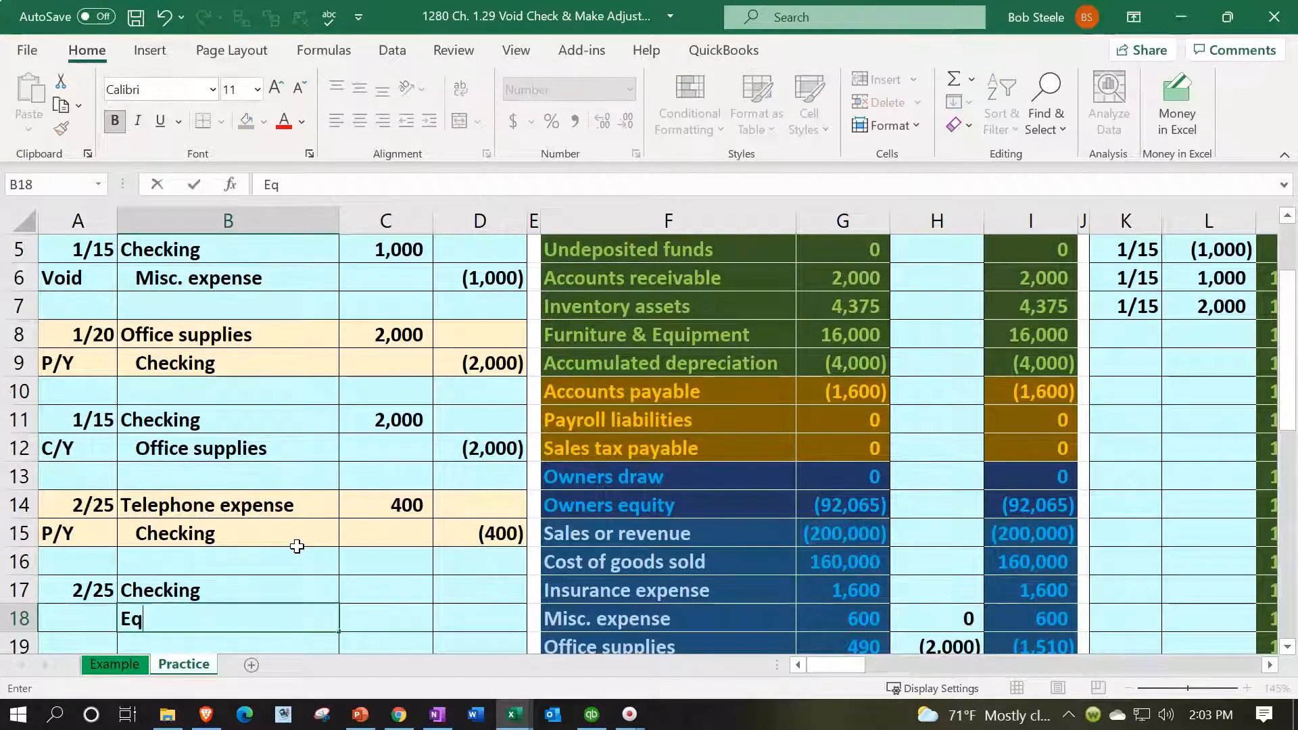
type("uity 9")
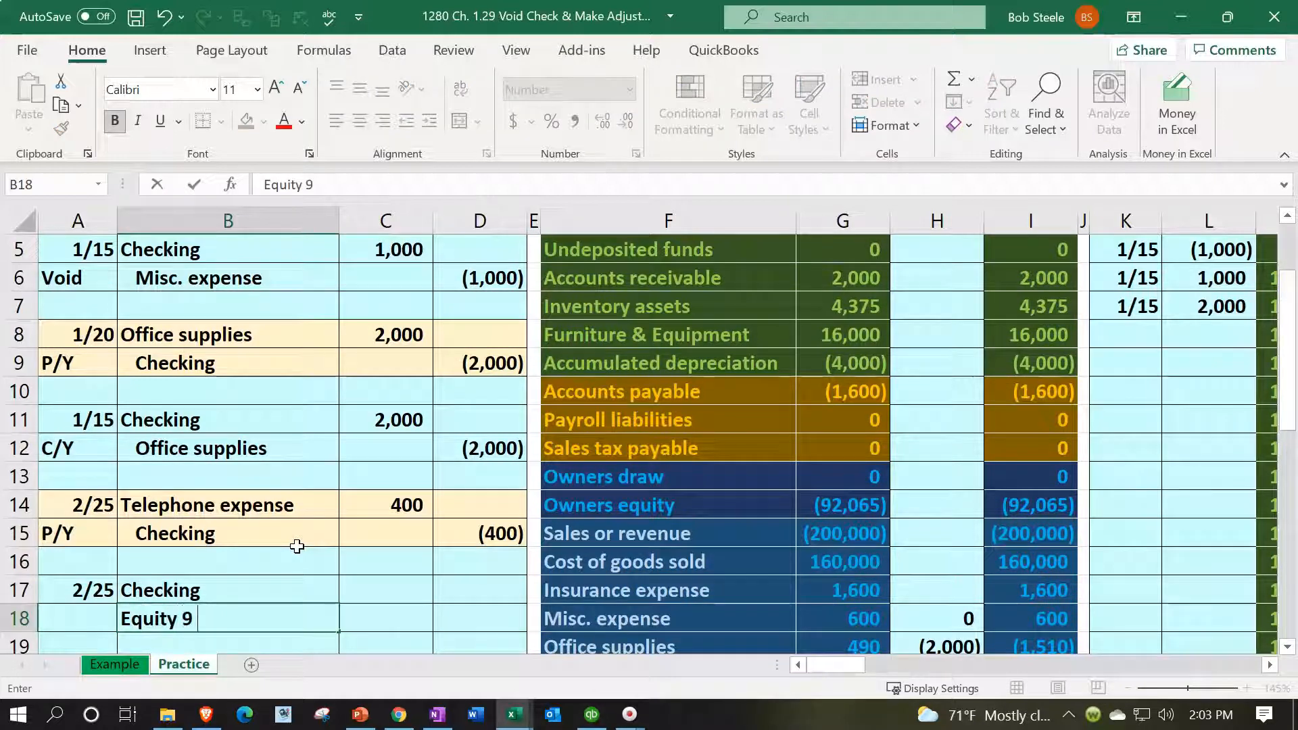
key("BackSpace")
type("(telephone expense")
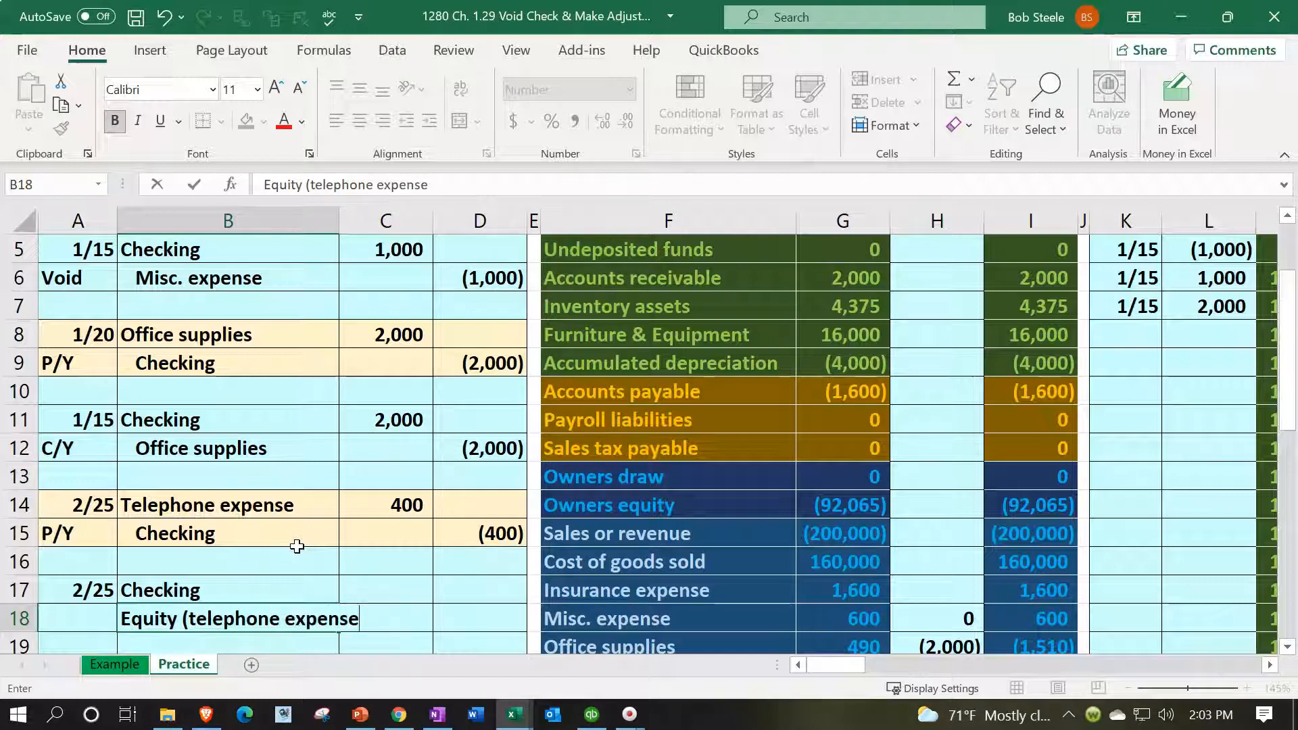
type(")")
key("Return")
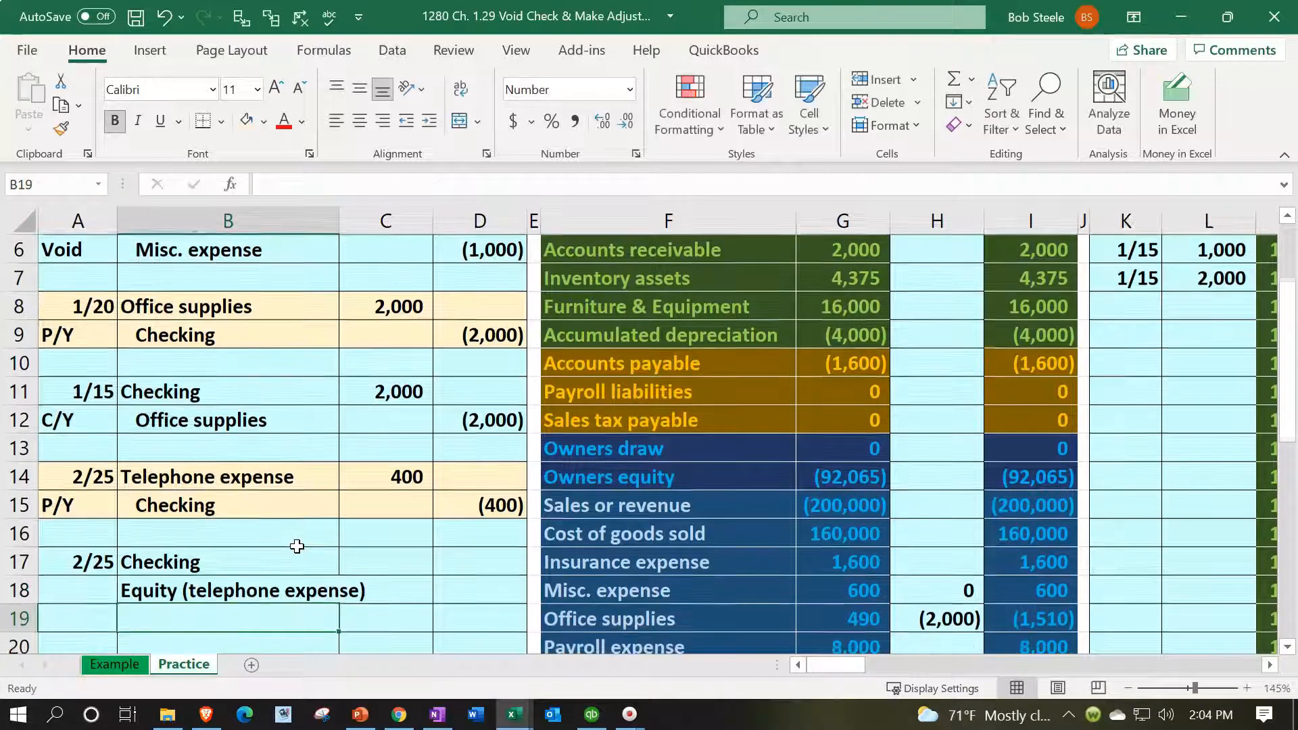
key("Up")
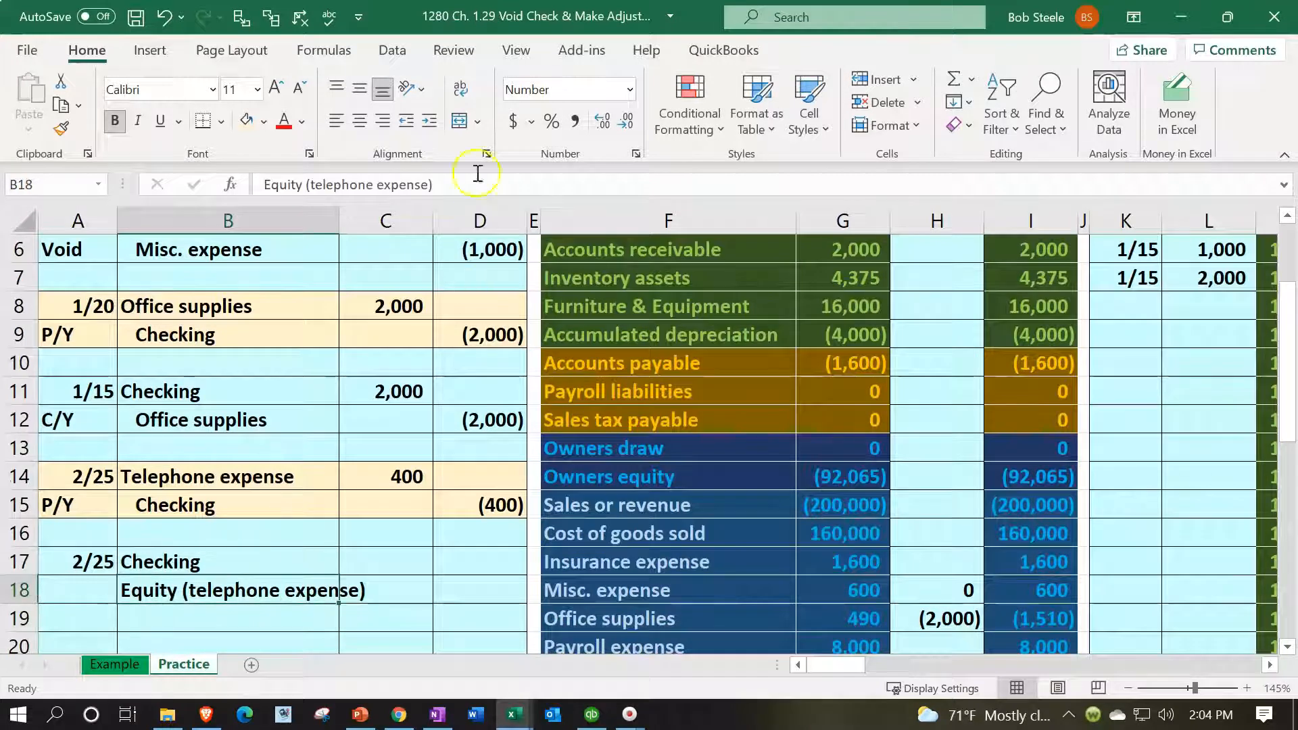
left_click(428, 120)
Label the 2/25 voiding entry P/Y in A18
left_click(409, 569)
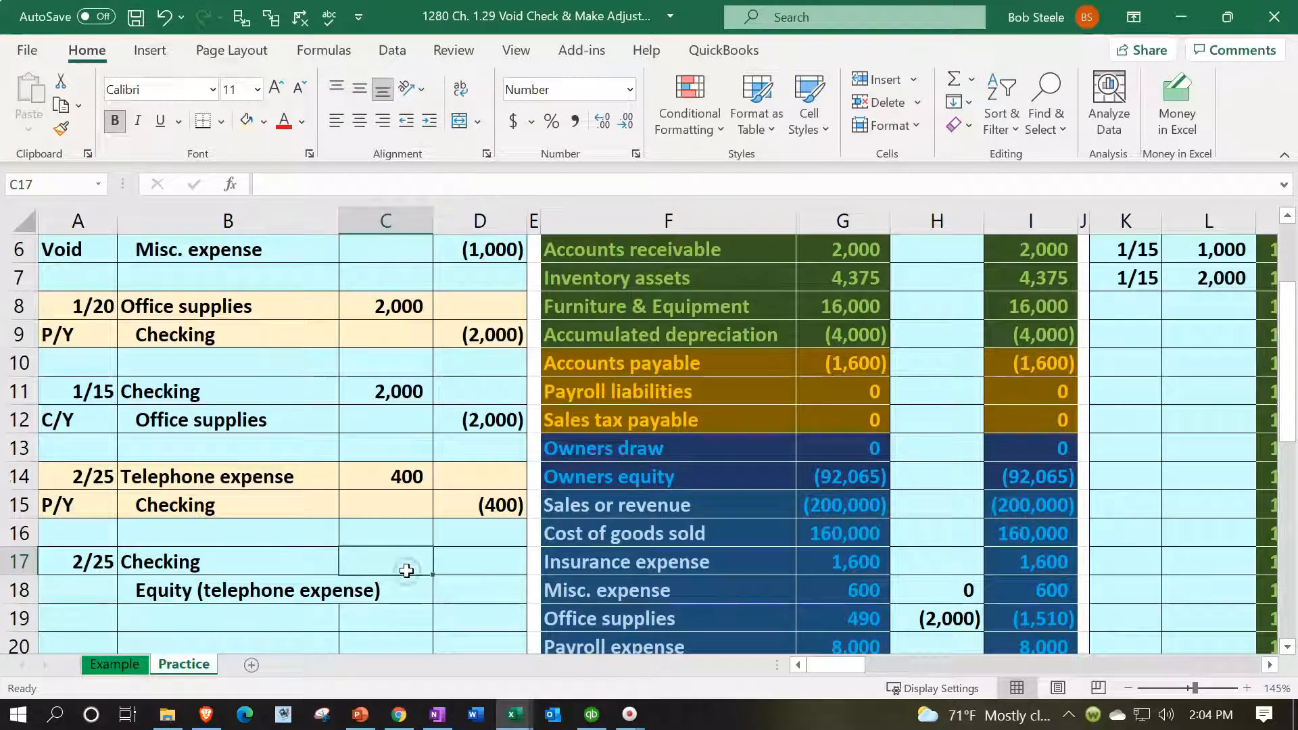
left_click(101, 597)
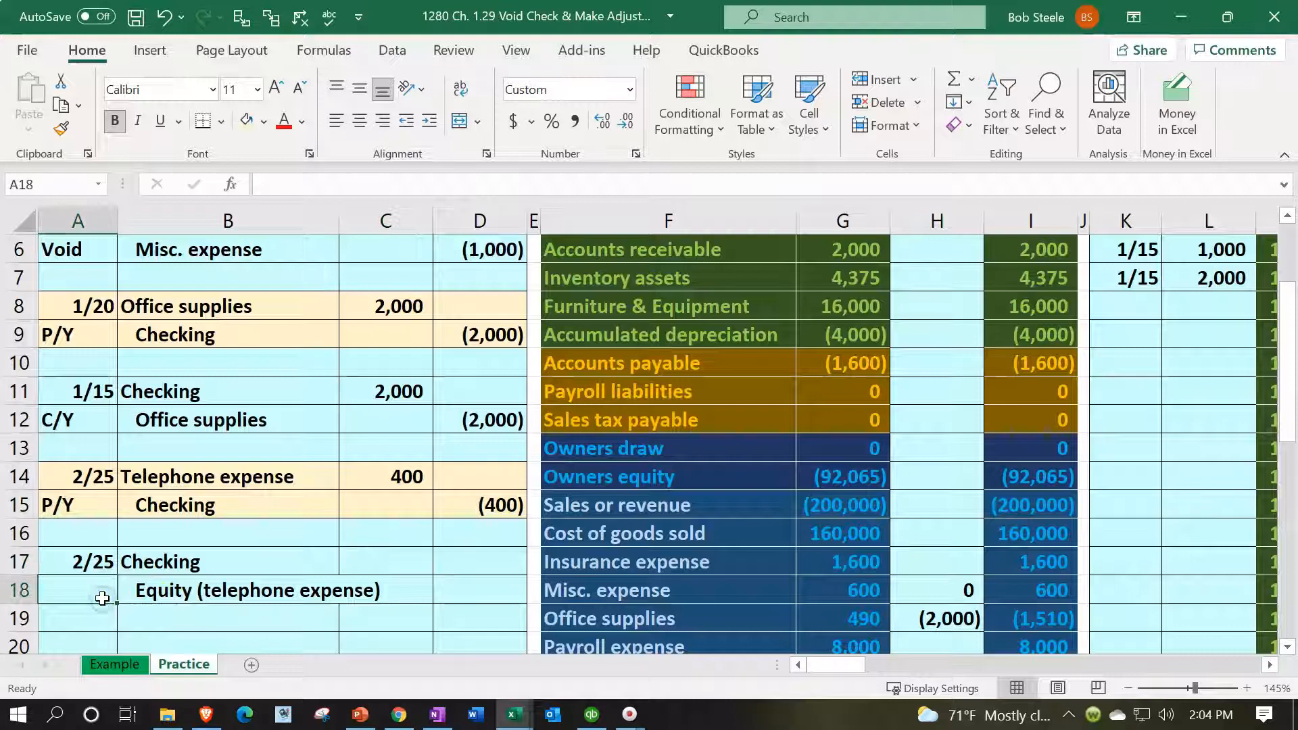
type("P/")
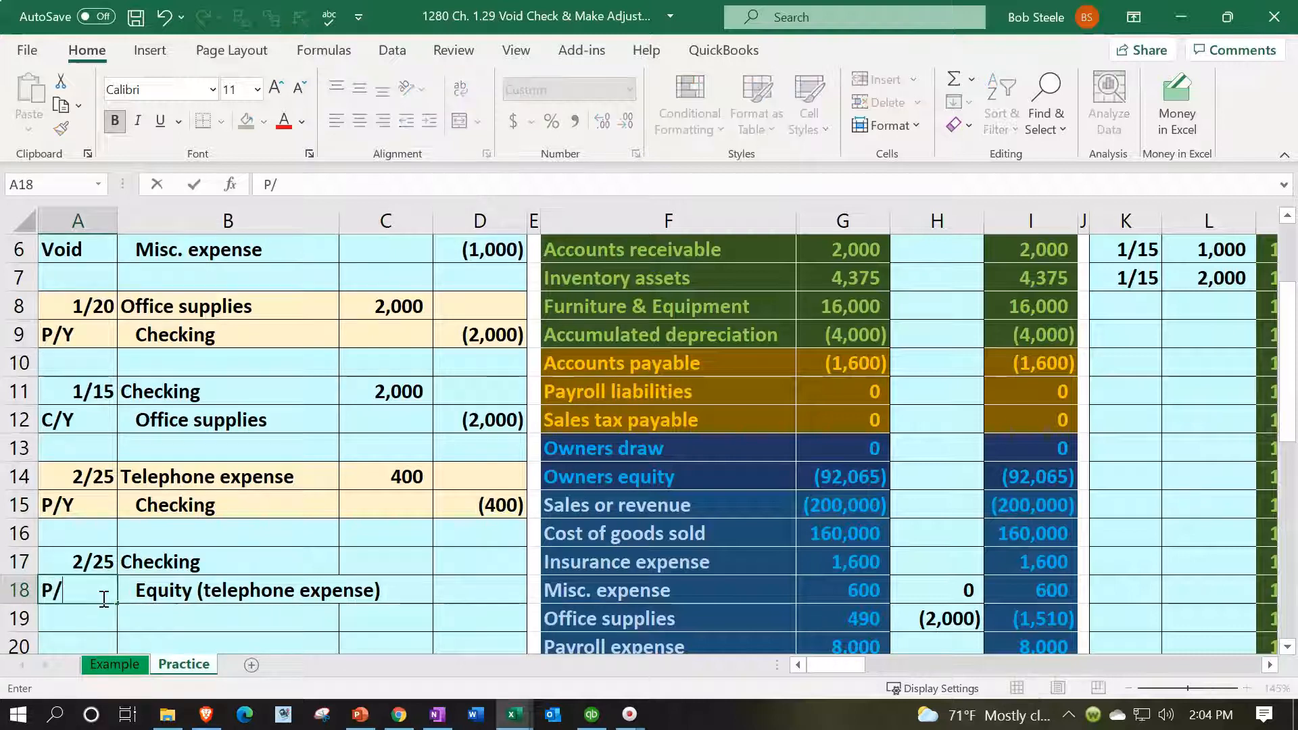
type("Y")
key("Tab")
key("Up")
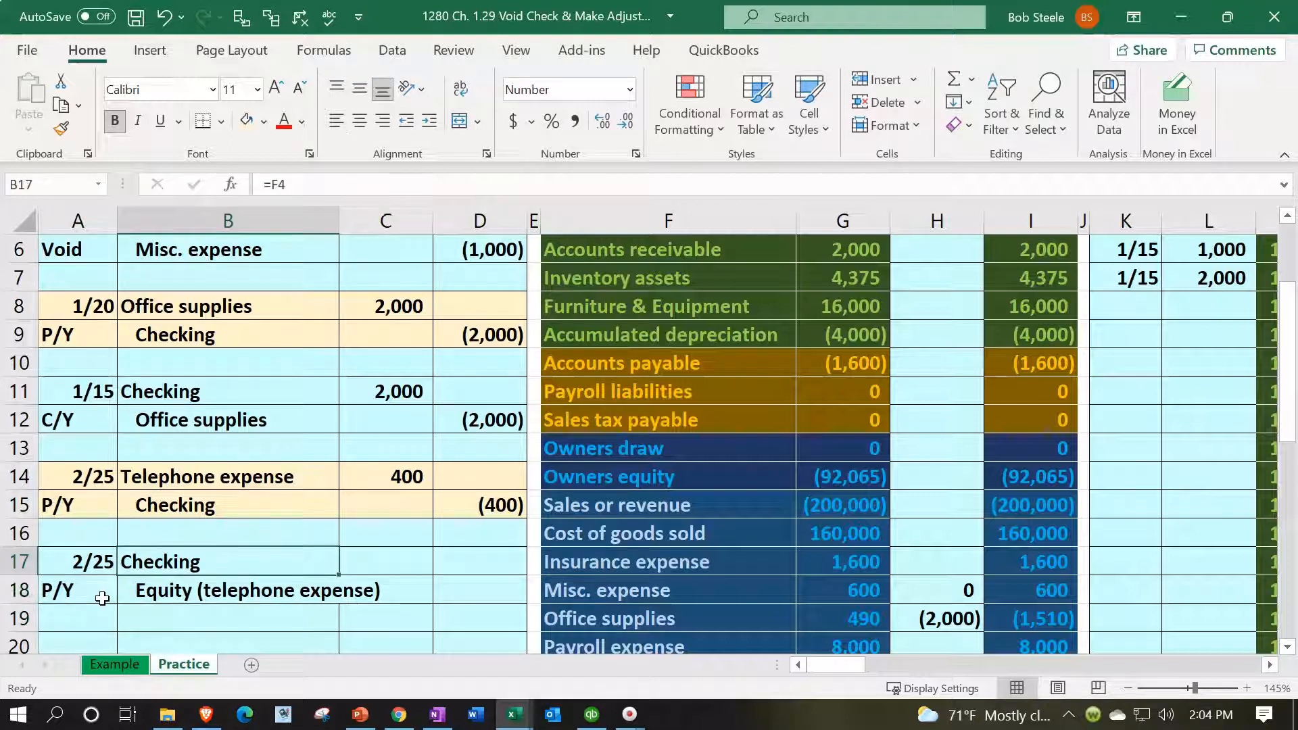
Link the debit amount of the 2/25 voiding entry in C17 to the telephone expense amount in C14
key("Right")
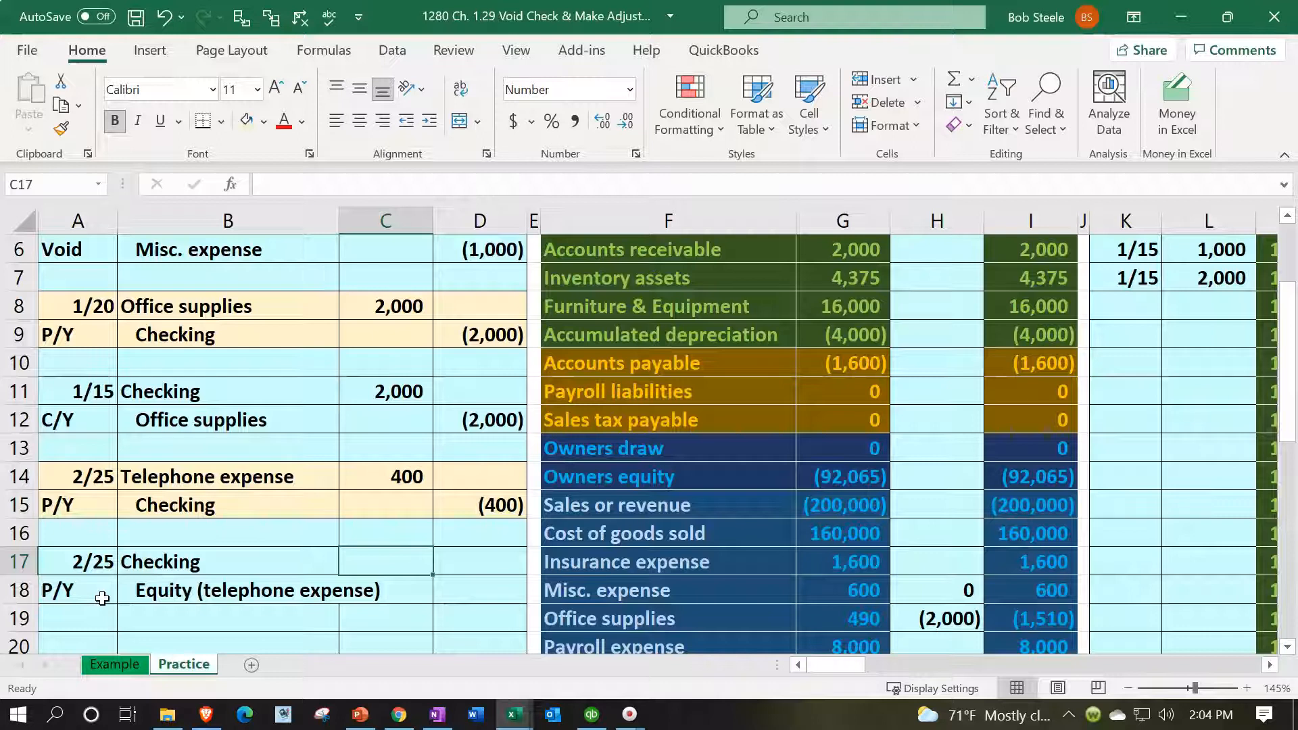
type("=")
key("Up")
key("Up")
key("Up")
key("Return")
Enter the credit amount of the voiding entry in D18 as the negative of C17
key("Right")
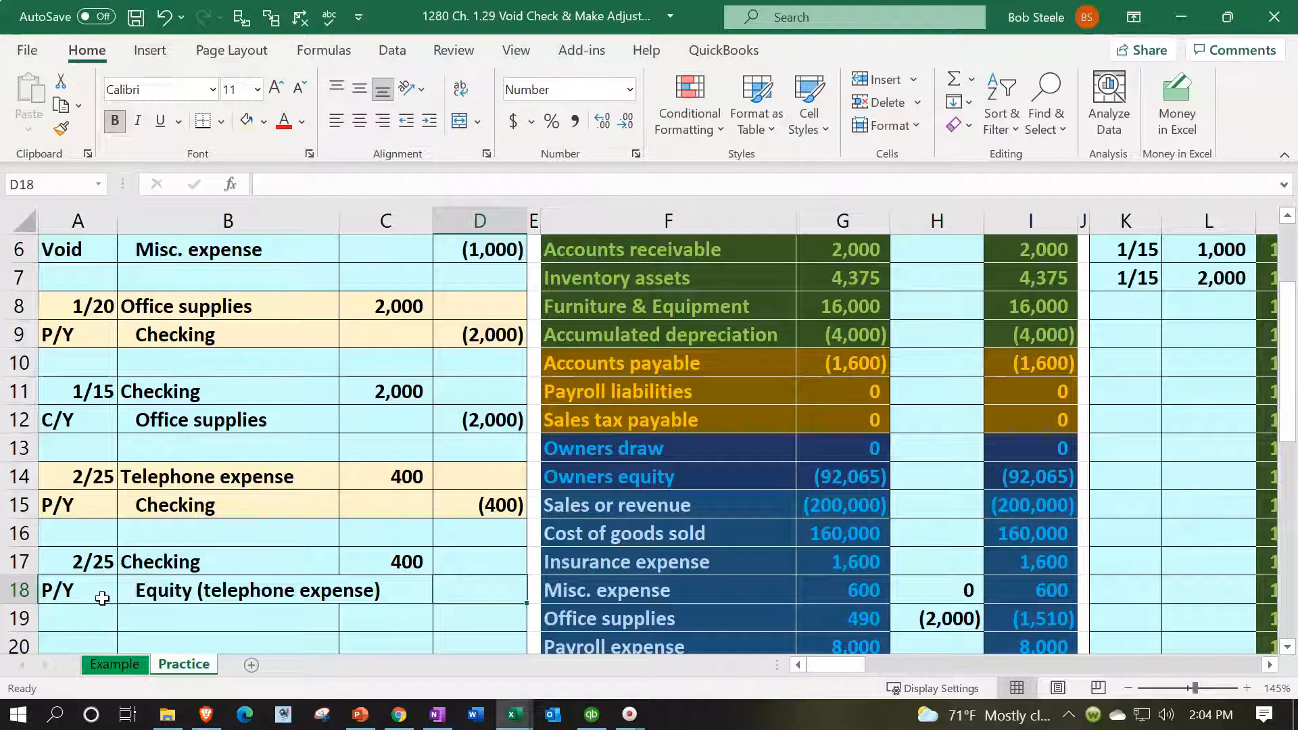
type("=-")
key("Left")
key("Up")
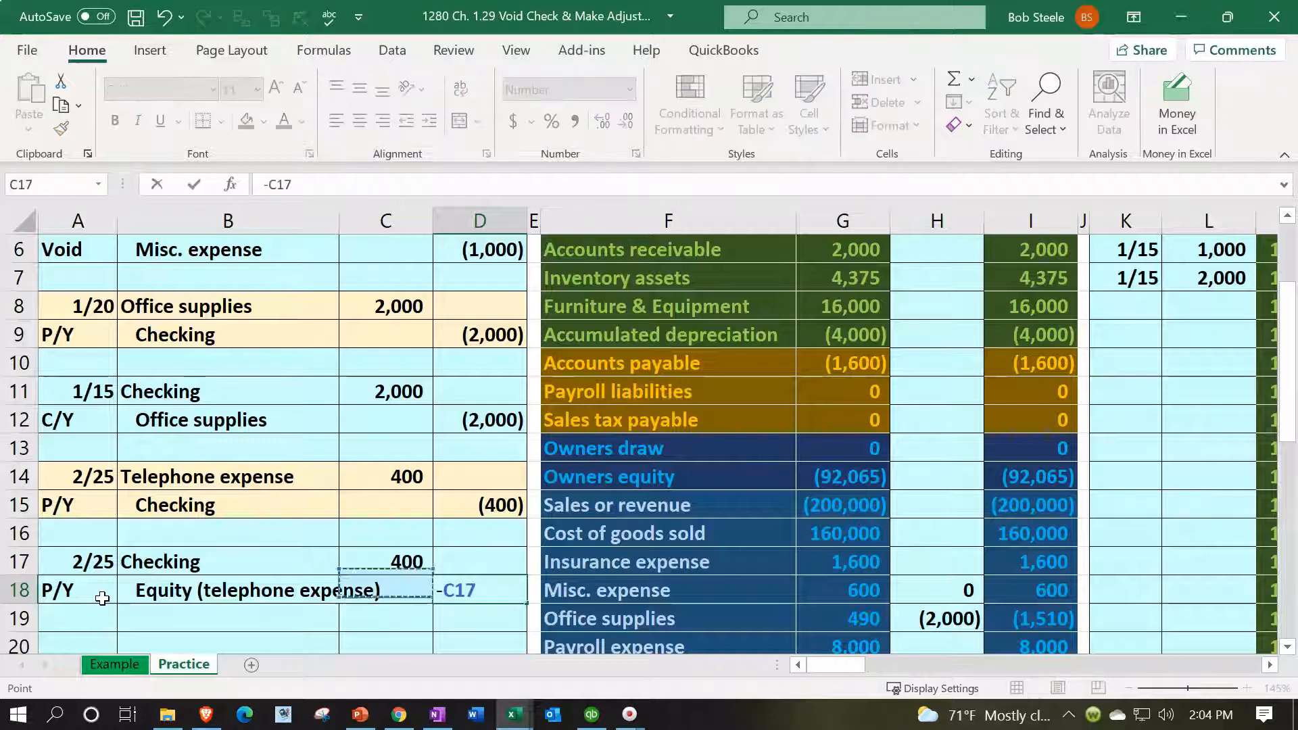
key("Return")
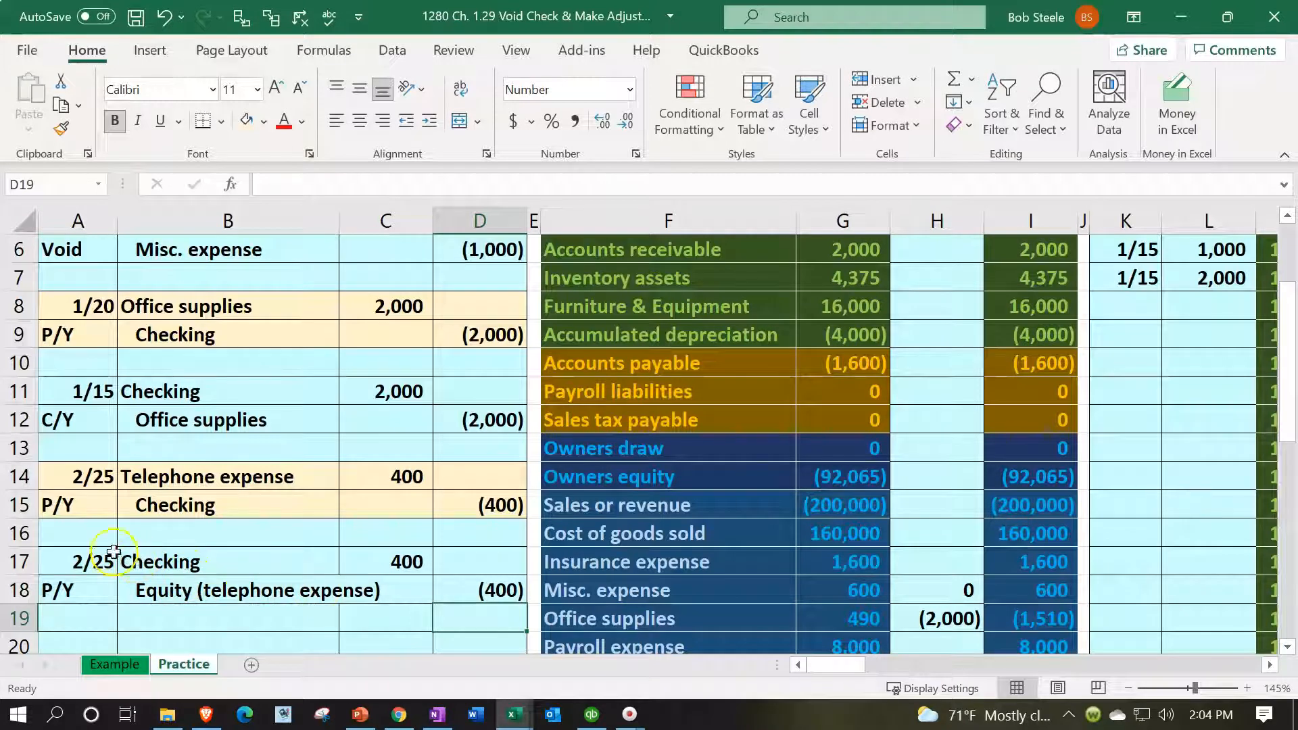
left_click_drag(74, 573, 81, 588)
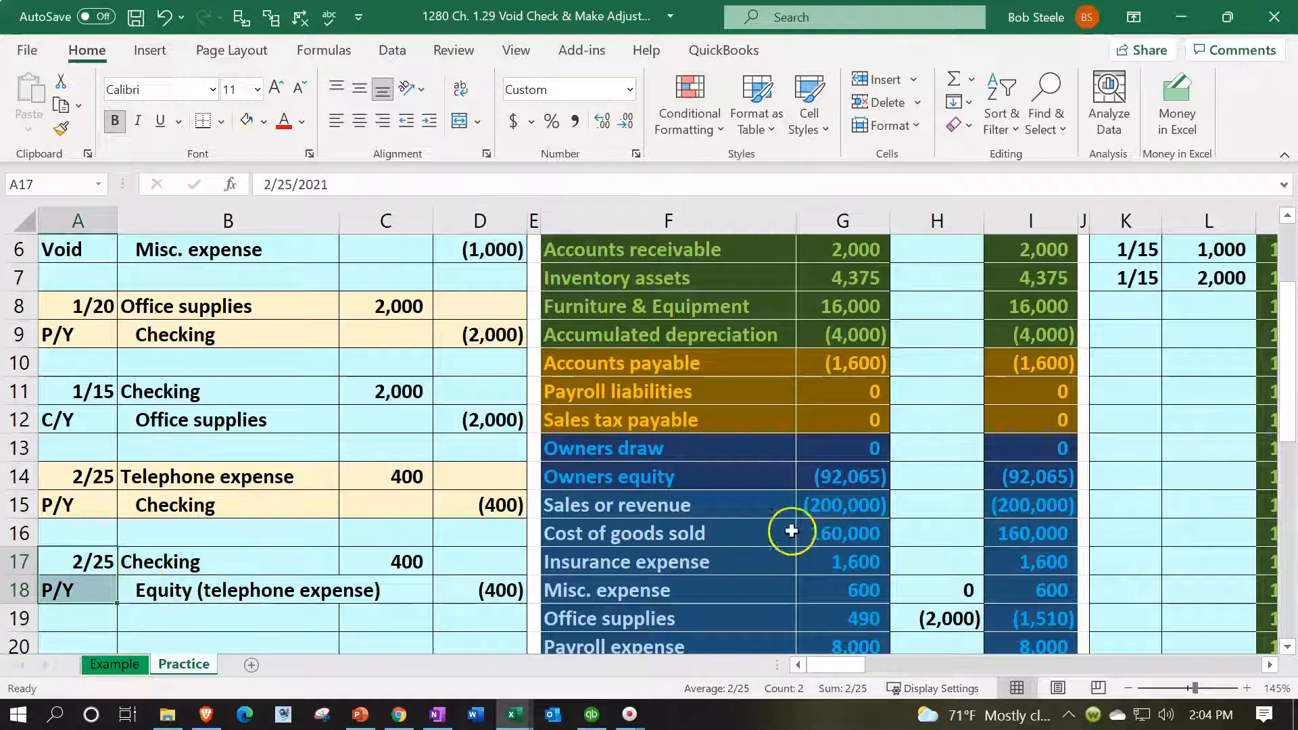
Post the voiding debit to Checking in the trial balance by adding C17 to the formula in H4
left_click(961, 485)
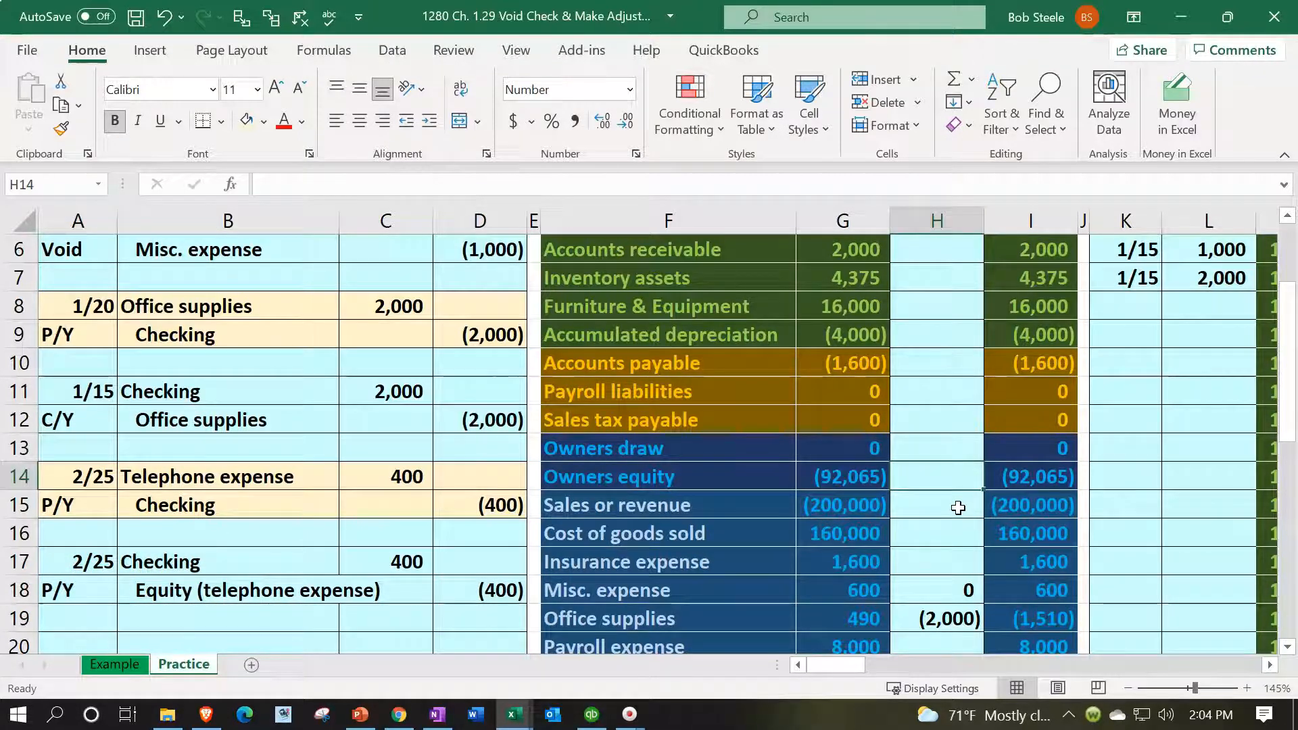
scroll(958, 507, "up", 1)
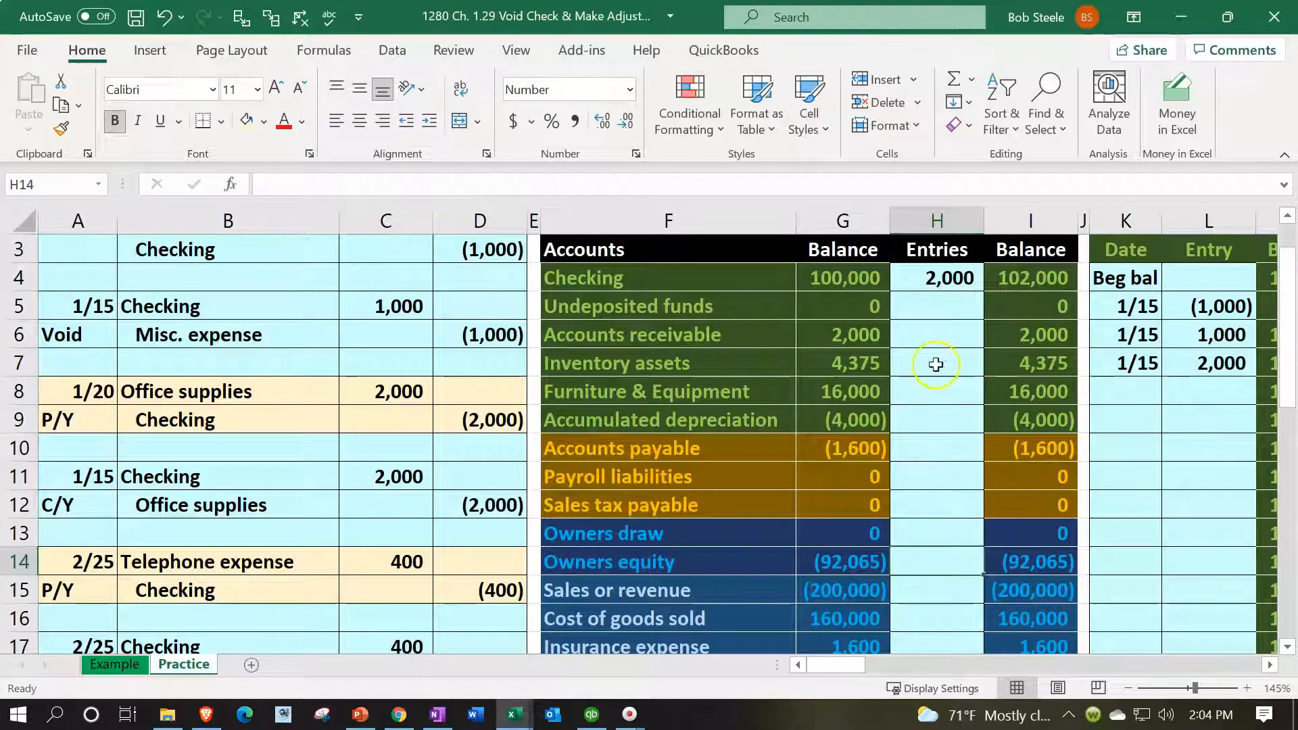
double_click(948, 283)
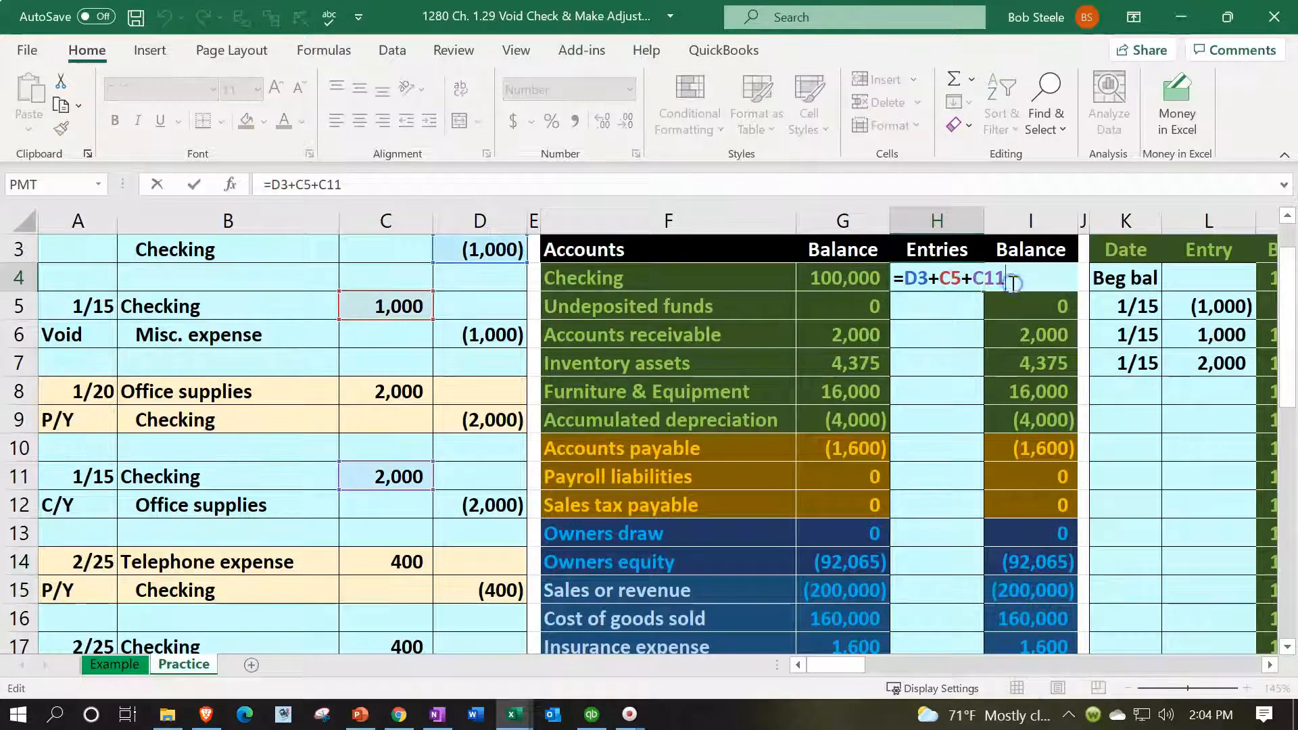
type("+")
scroll(831, 449, "down", 1)
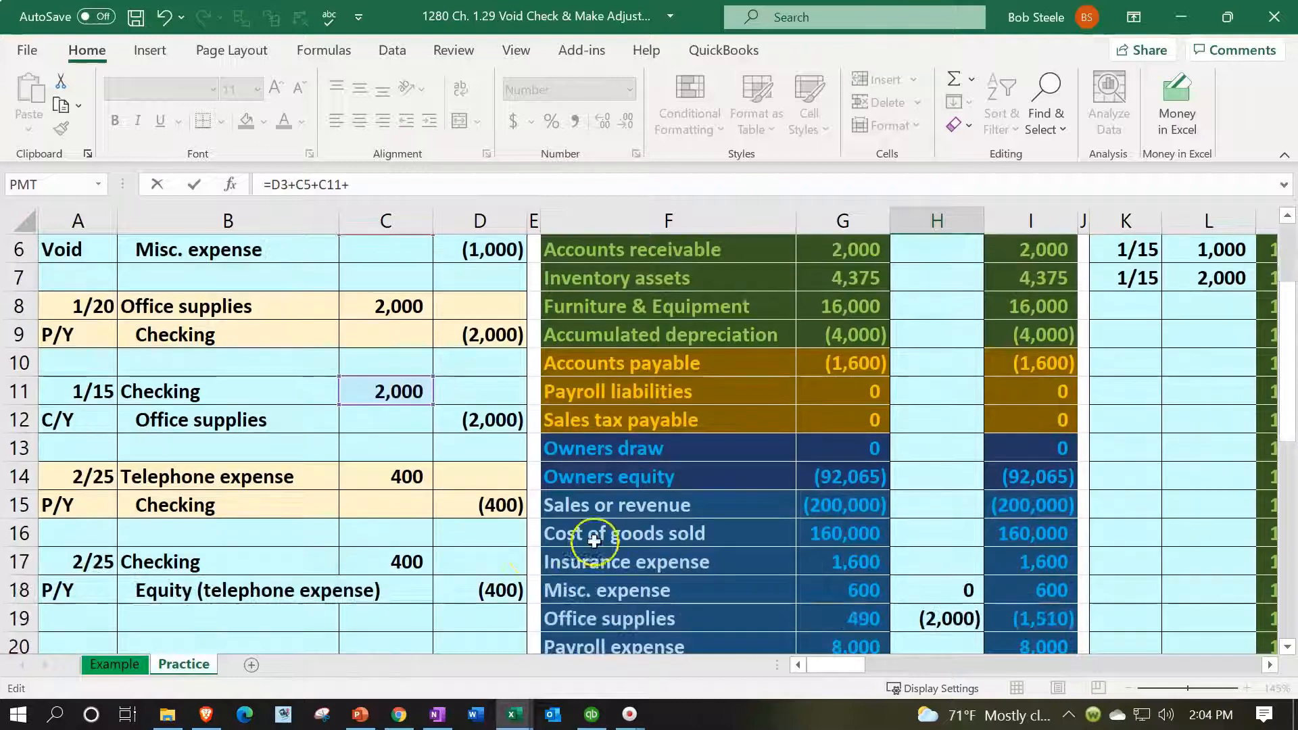
left_click(416, 553)
key("Return")
scroll(622, 617, "up", 1)
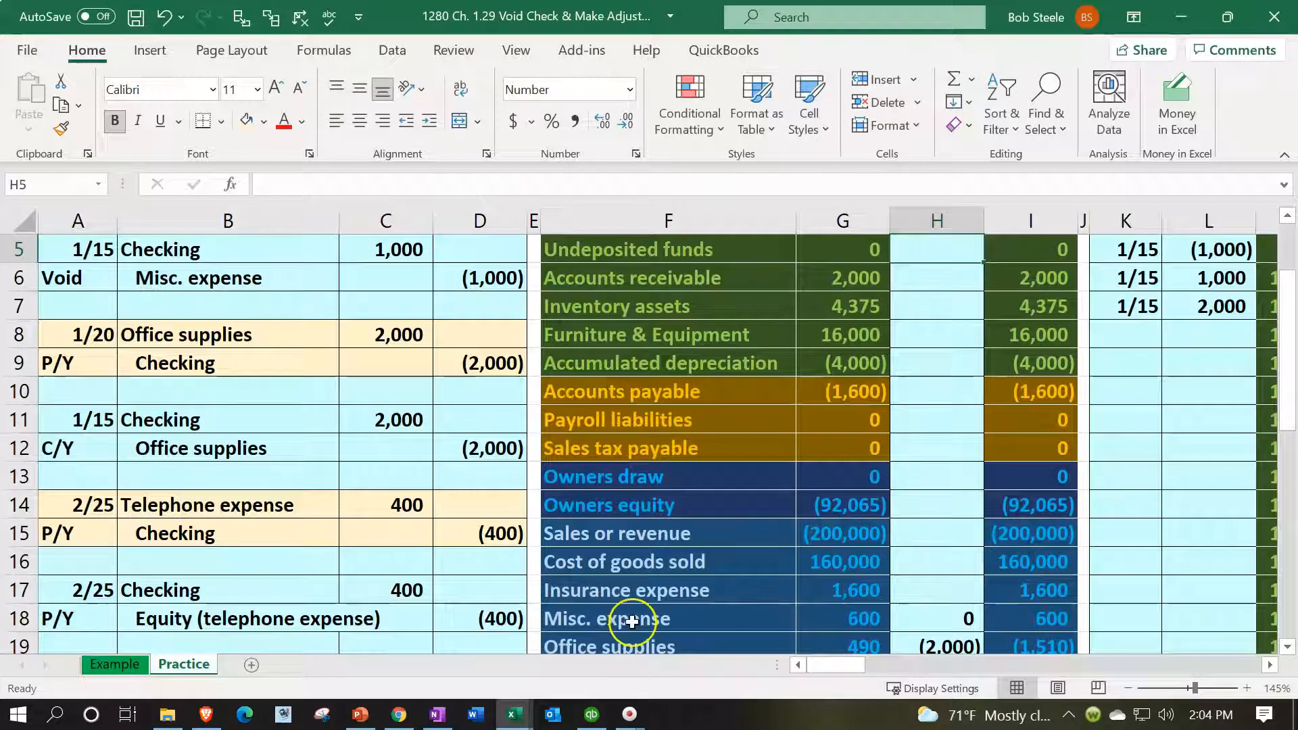
Post the voiding credit to Owners equity by linking H14 of the trial balance to D18
scroll(796, 436, "up", 2)
scroll(913, 368, "down", 2)
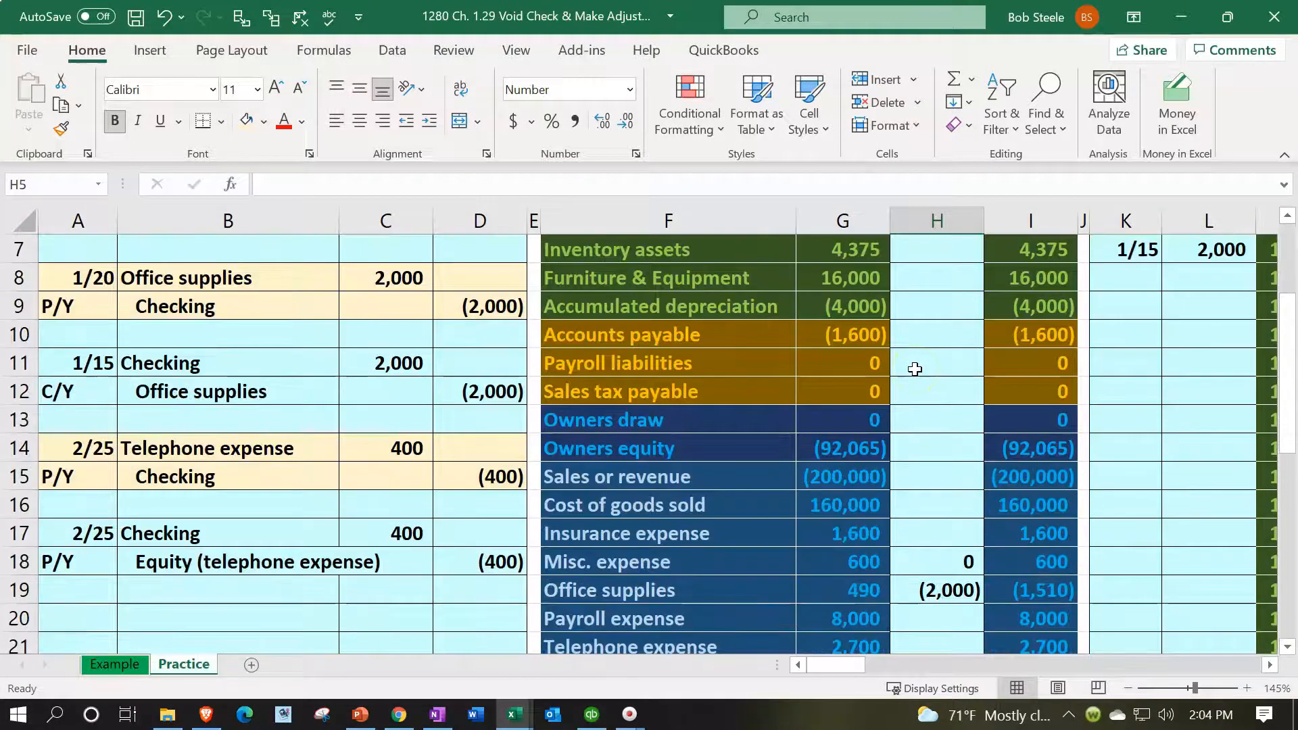
left_click(931, 446)
type("=")
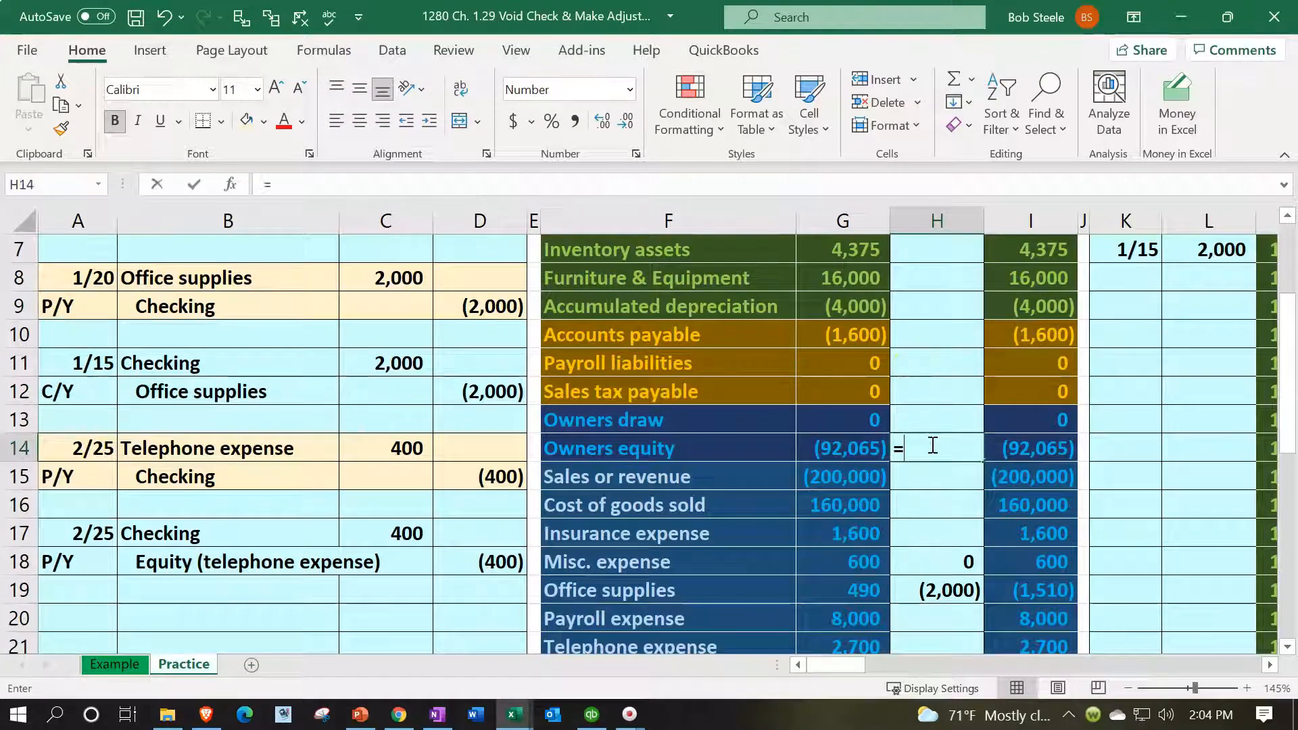
key("Left")
key("Left")
key("Left")
key("Left")
key("Left")
key("Down")
key("Down")
key("Down")
key("Down")
key("Right")
key("Return")
left_click(931, 446)
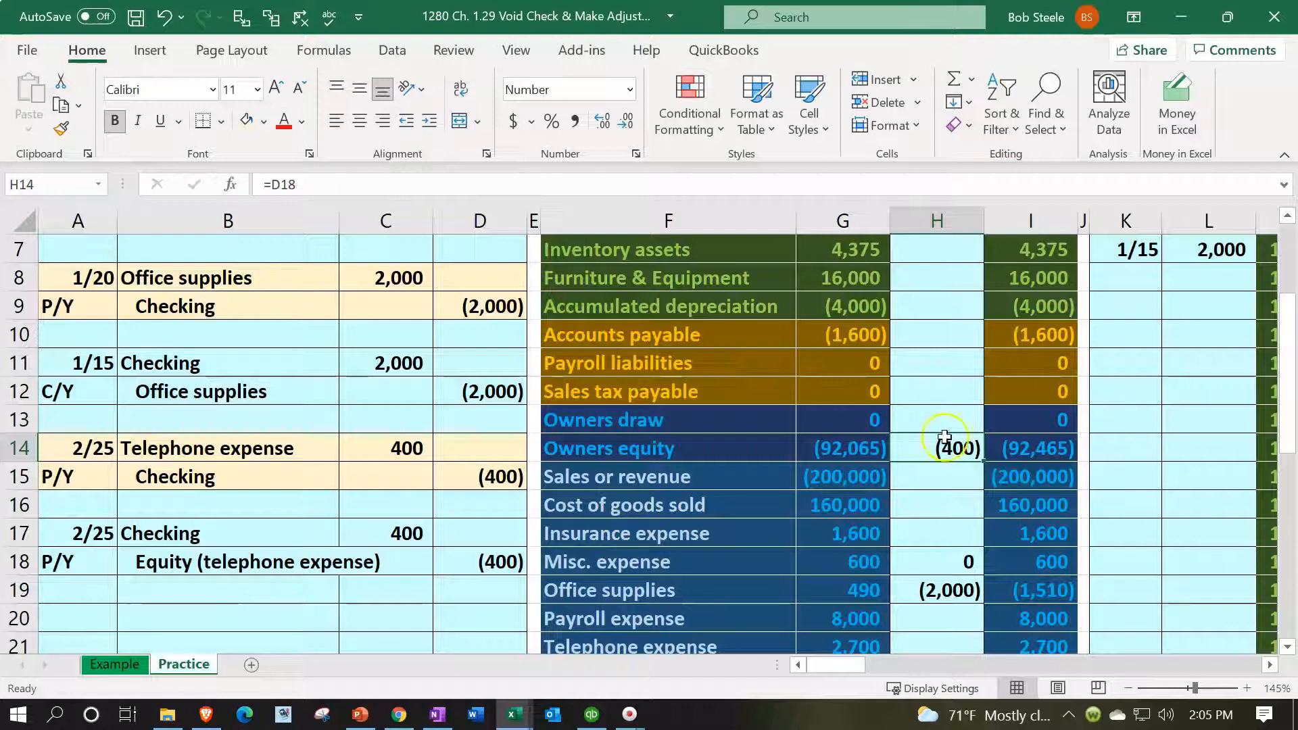
Review the ending balances of Owners equity and Checking and the trial balance totals after posting the voiding entry
left_click(1029, 441)
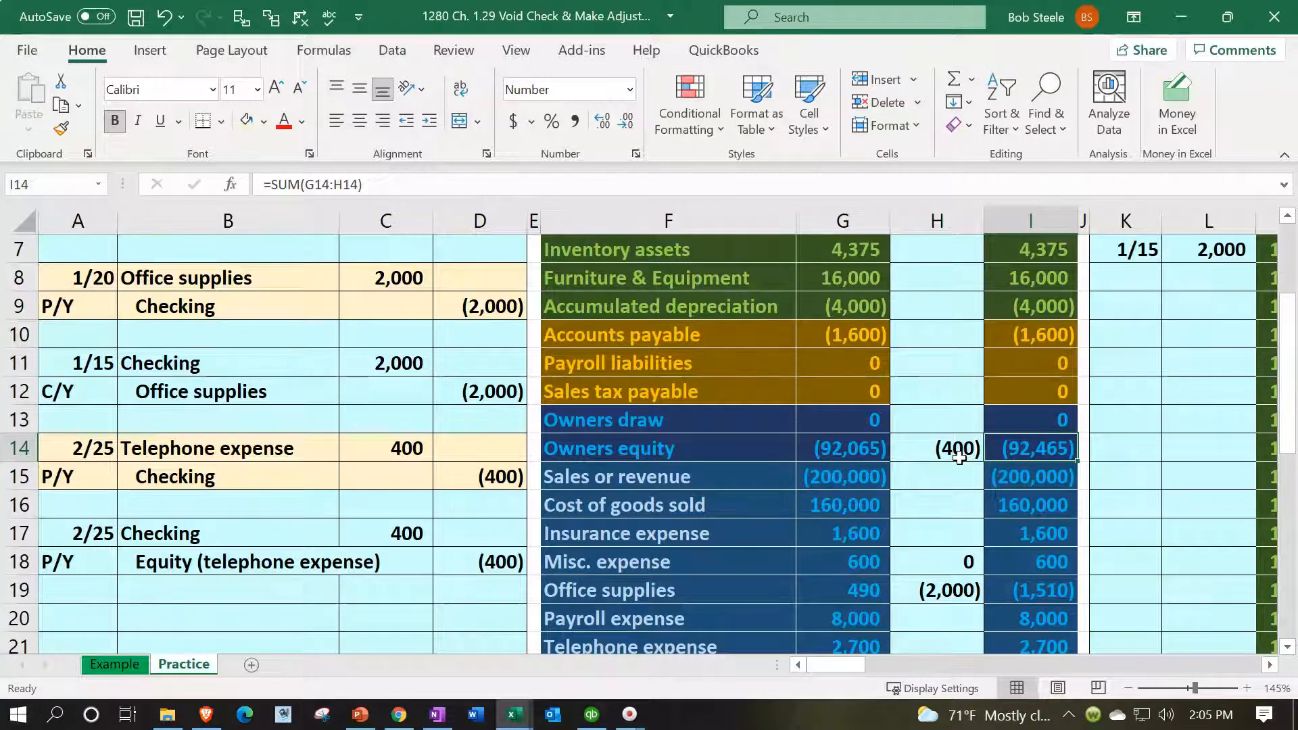
scroll(959, 457, "up", 2)
left_click(1036, 338)
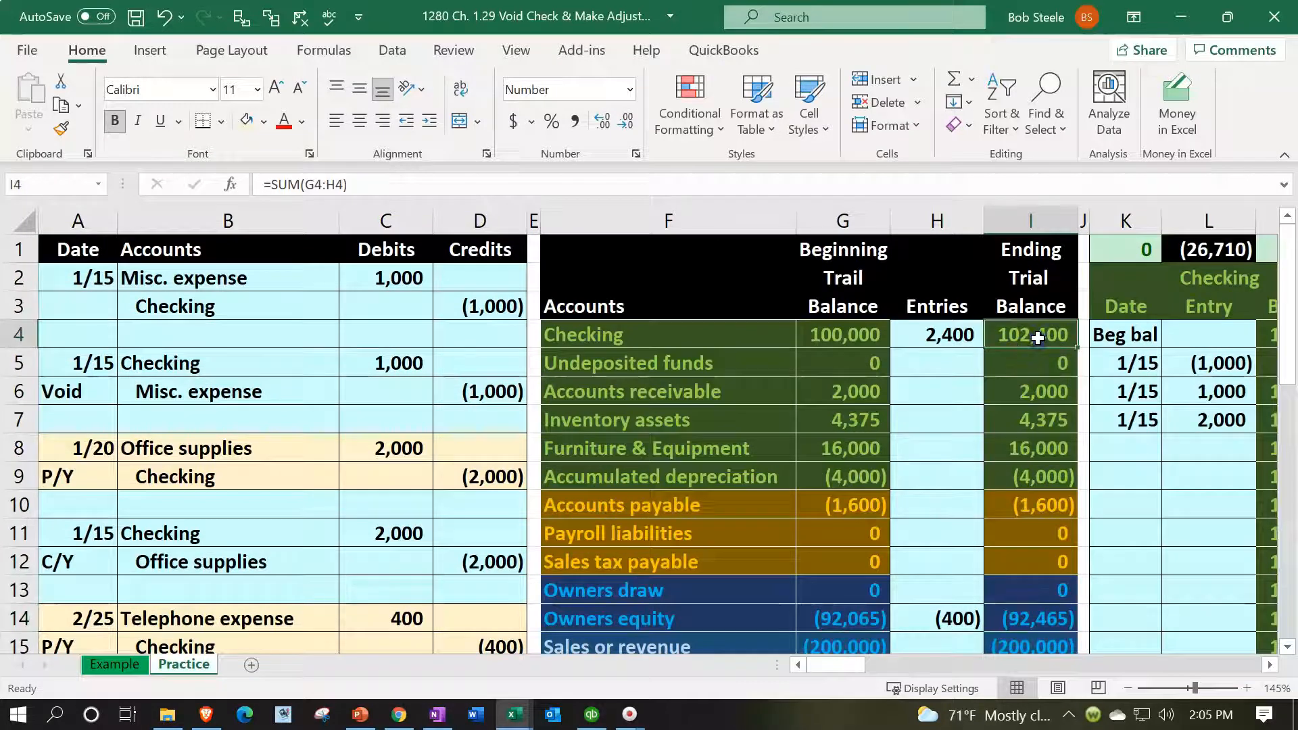
scroll(1036, 335, "down", 1)
left_click(1042, 541)
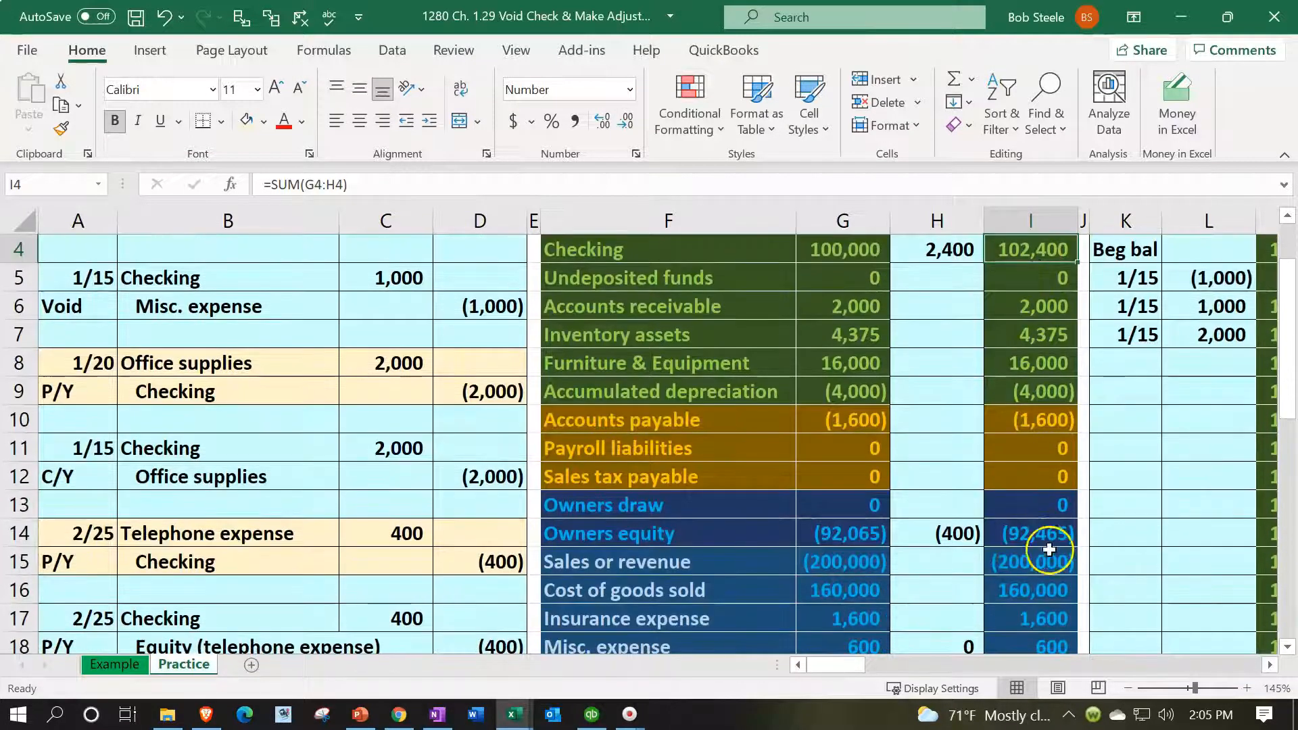
scroll(1042, 541, "down", 1)
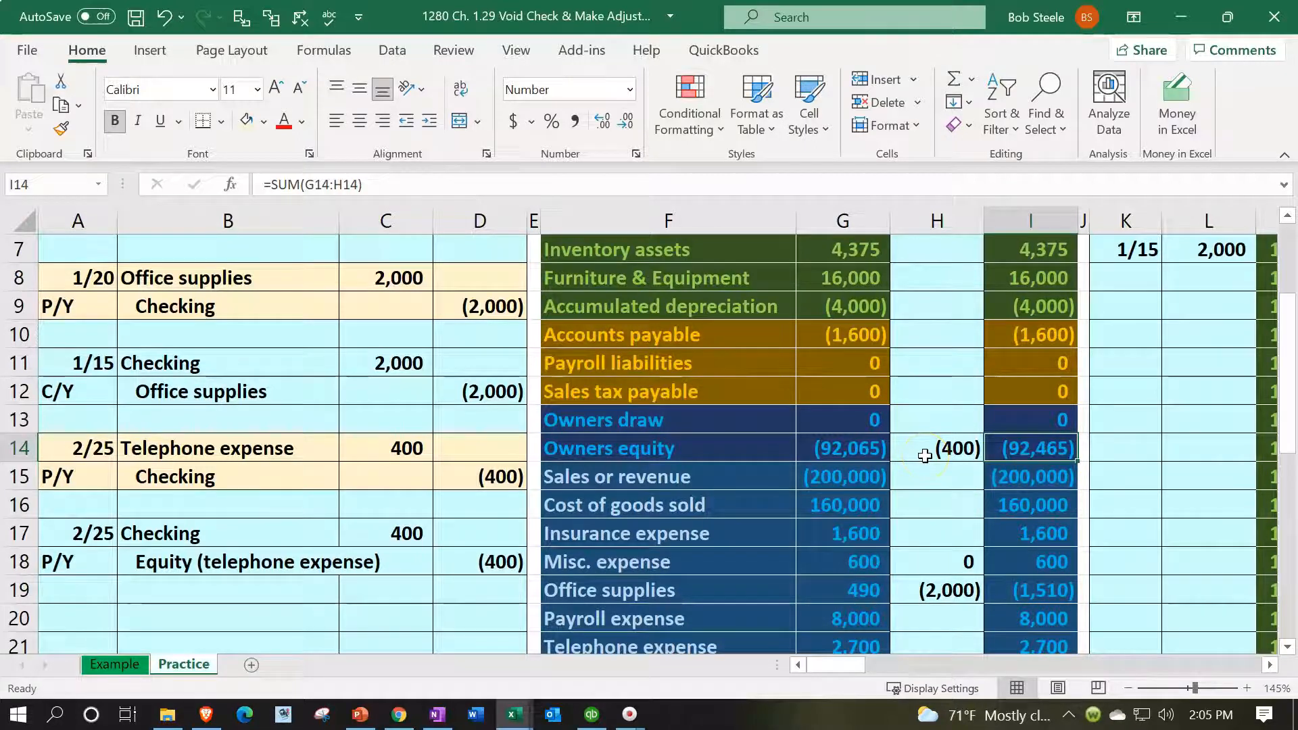
scroll(925, 455, "down", 5)
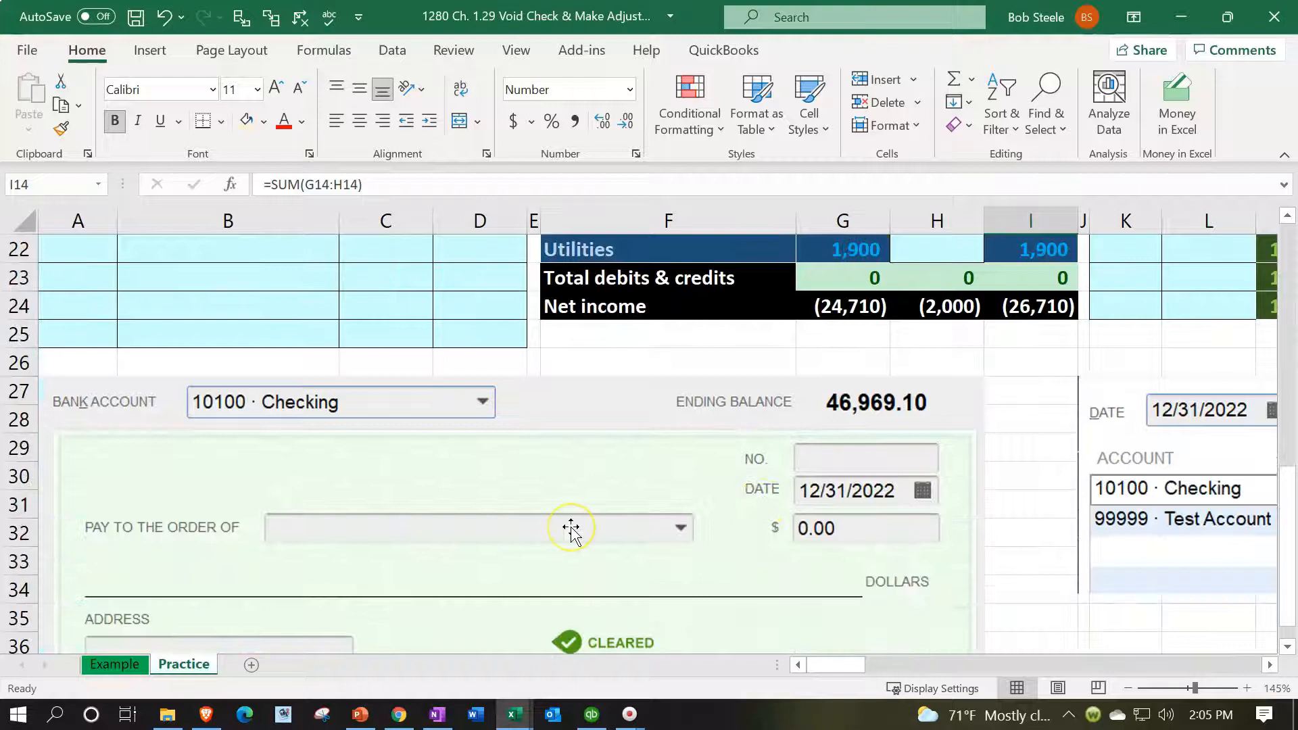
scroll(571, 530, "up", 3)
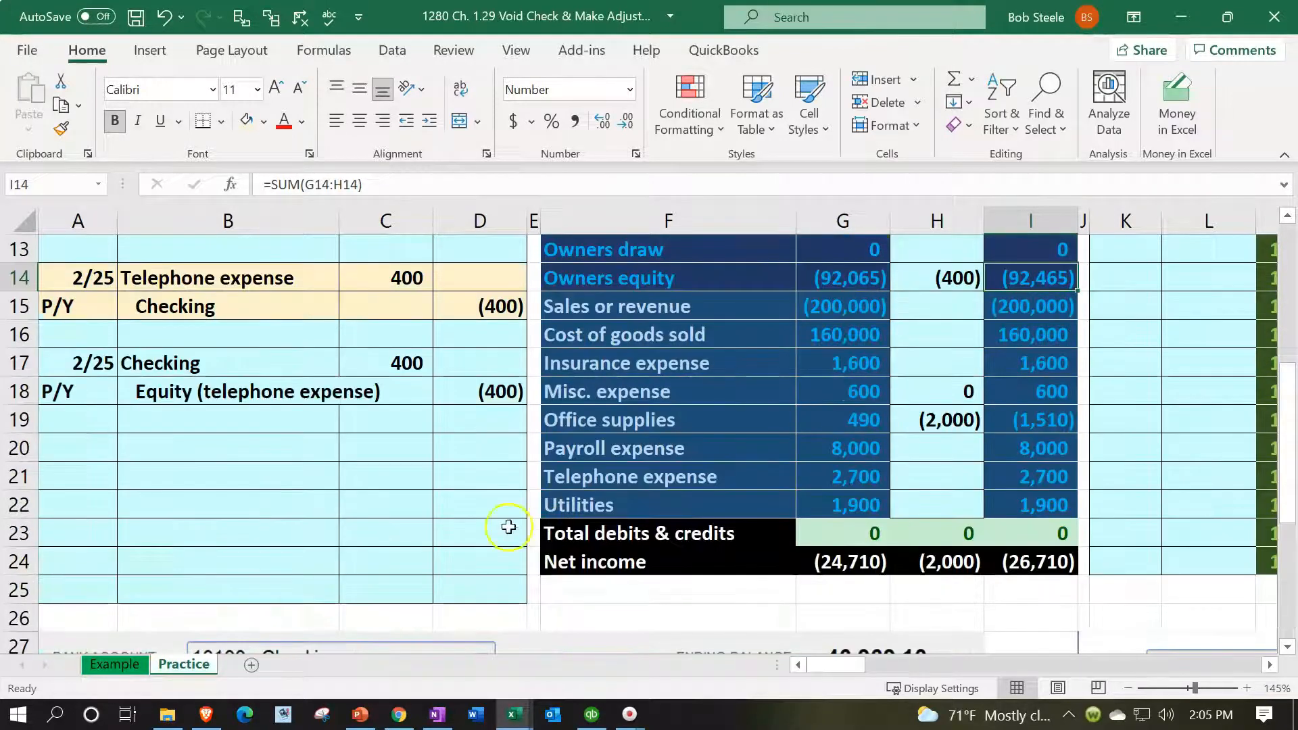
Start a third telephone check entry below the voiding entry by entering the date 2/25 in A20
left_click(88, 448)
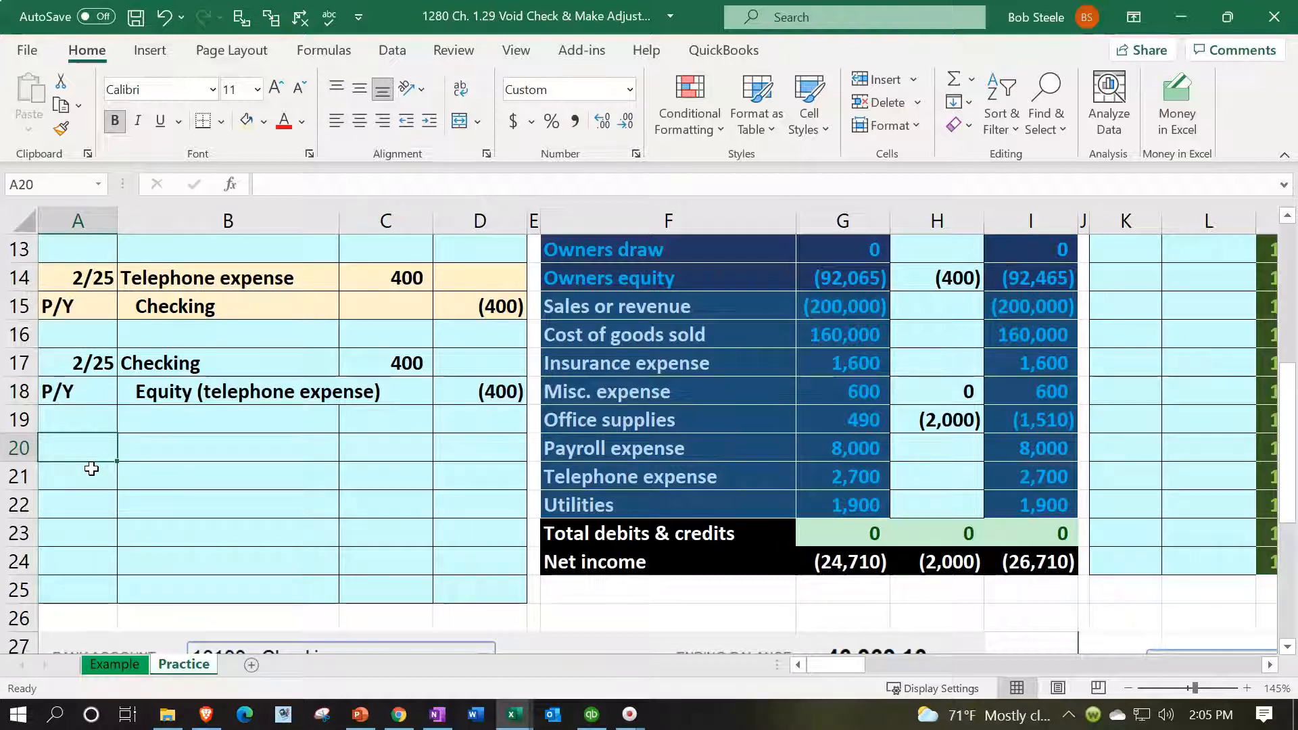
left_click_drag(93, 278, 497, 394)
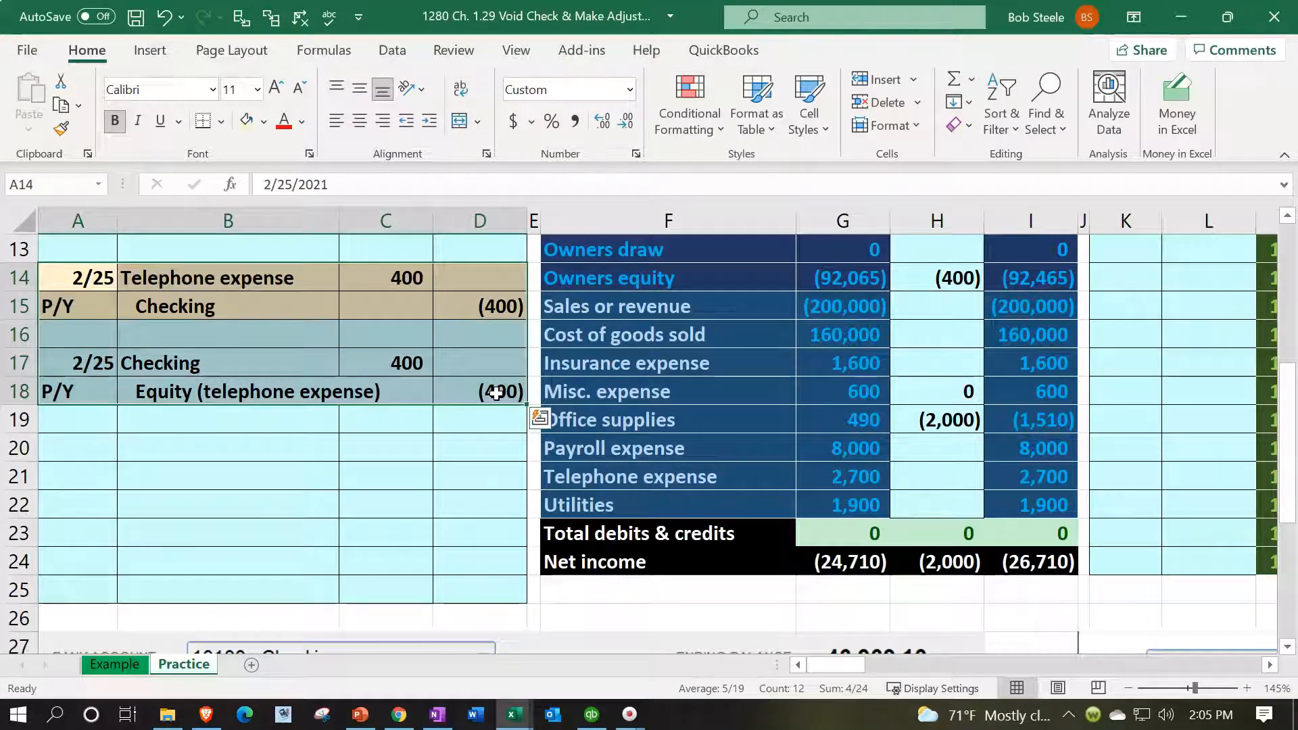
left_click(79, 454)
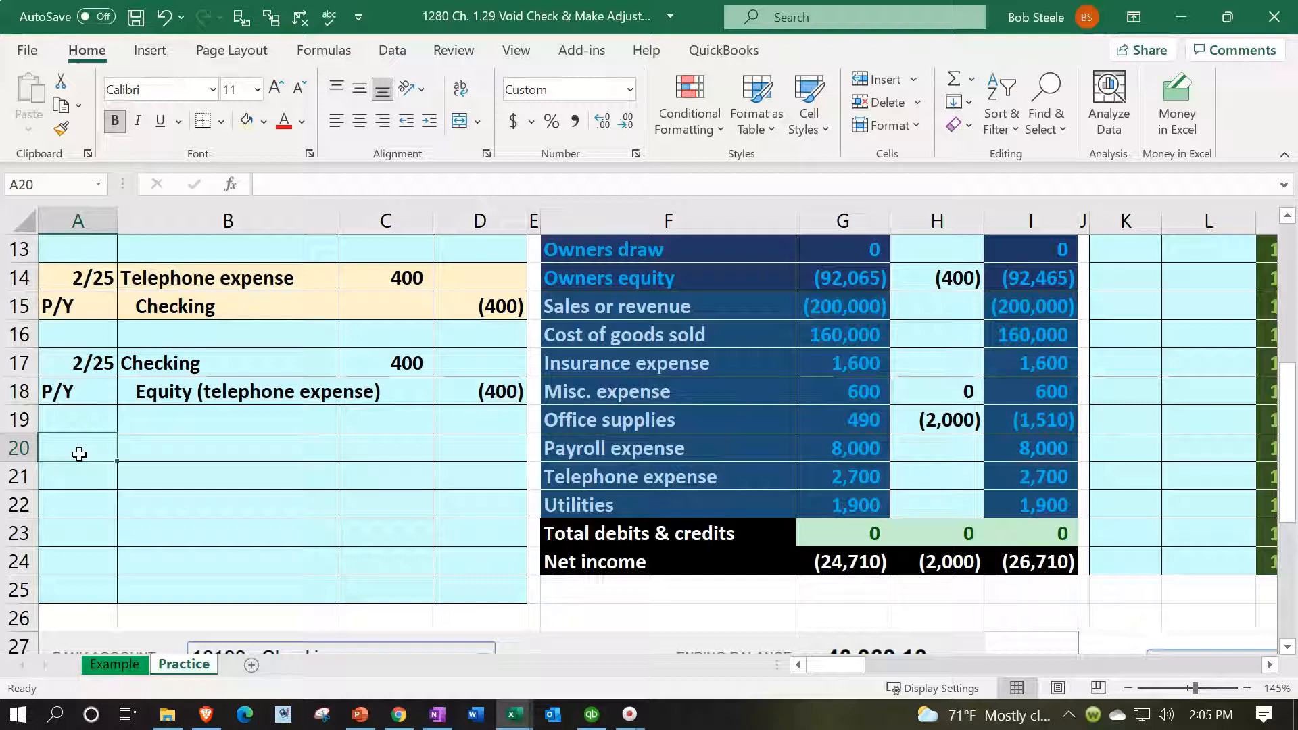
type("2/")
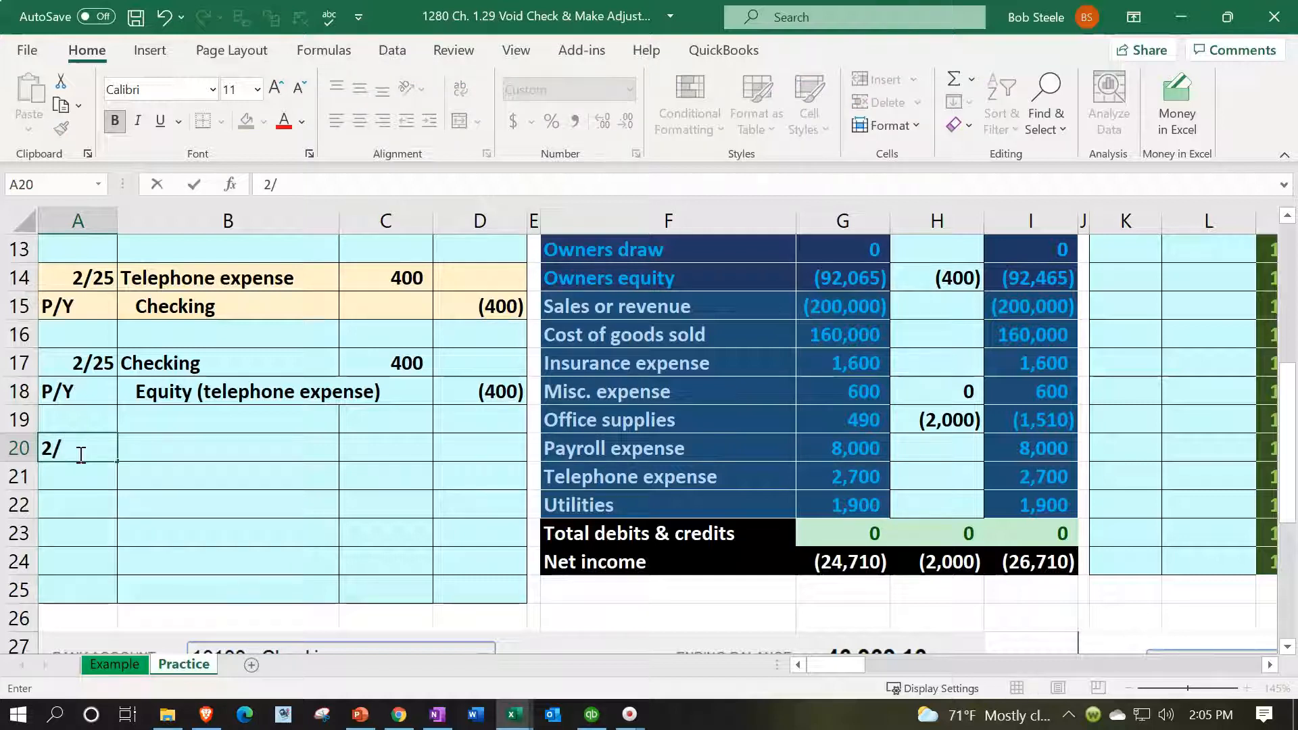
type("25")
Link the debit account in B20 to the equity account in B18 and the credit account in B21 to Checking in B17
left_click(150, 451)
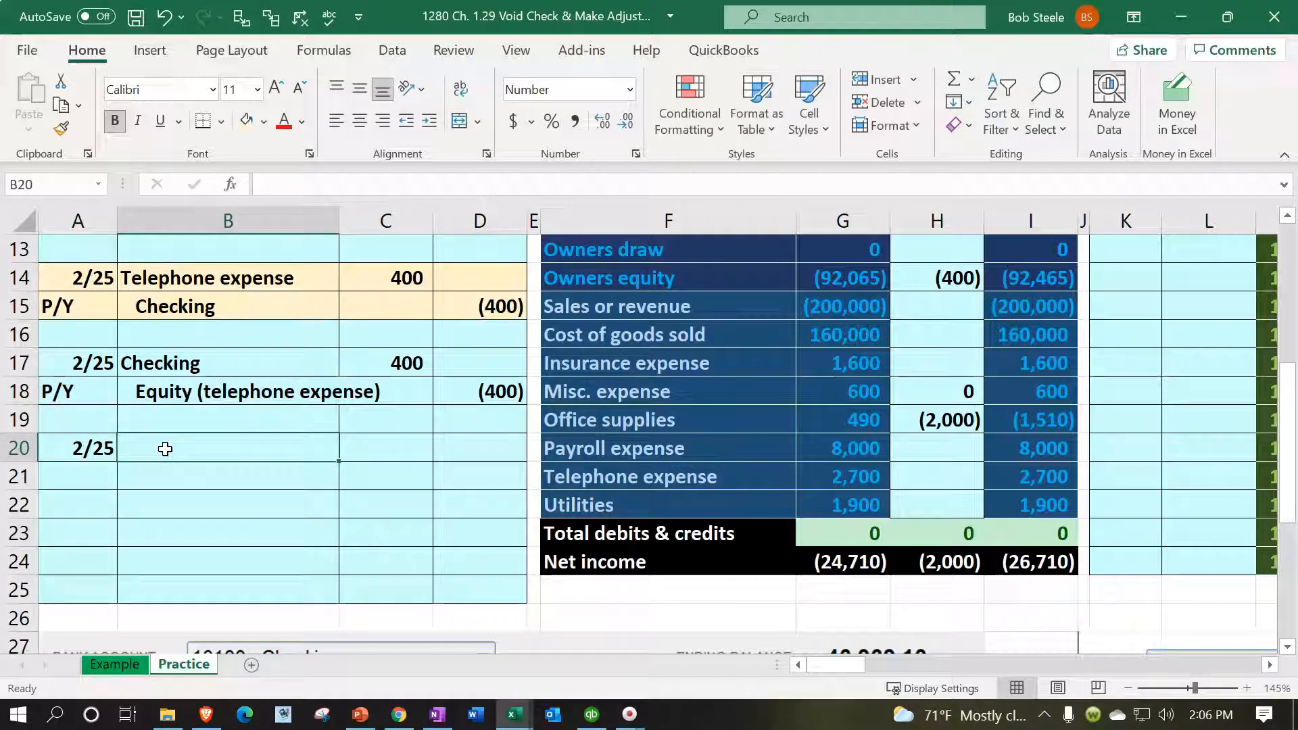
type("=")
key("Up")
key("Up")
key("Return")
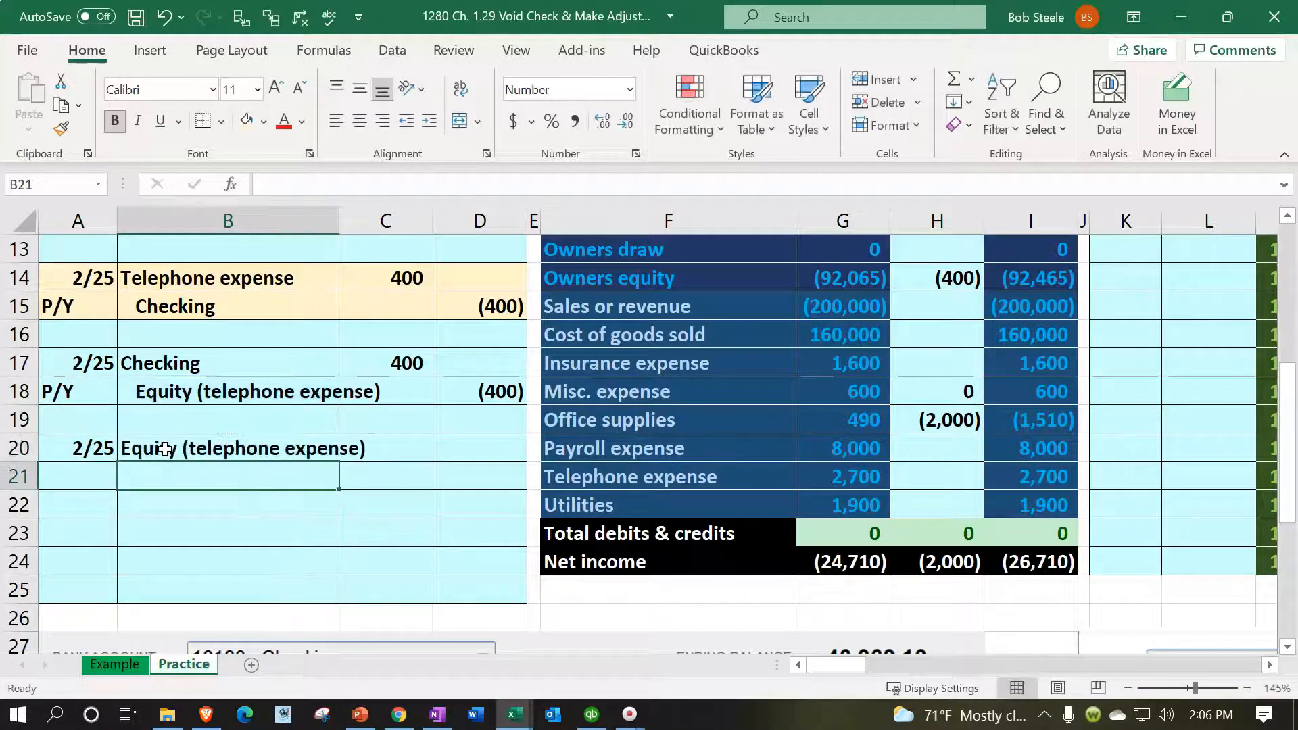
type("=")
key("Up")
key("Up")
key("Up")
key("Up")
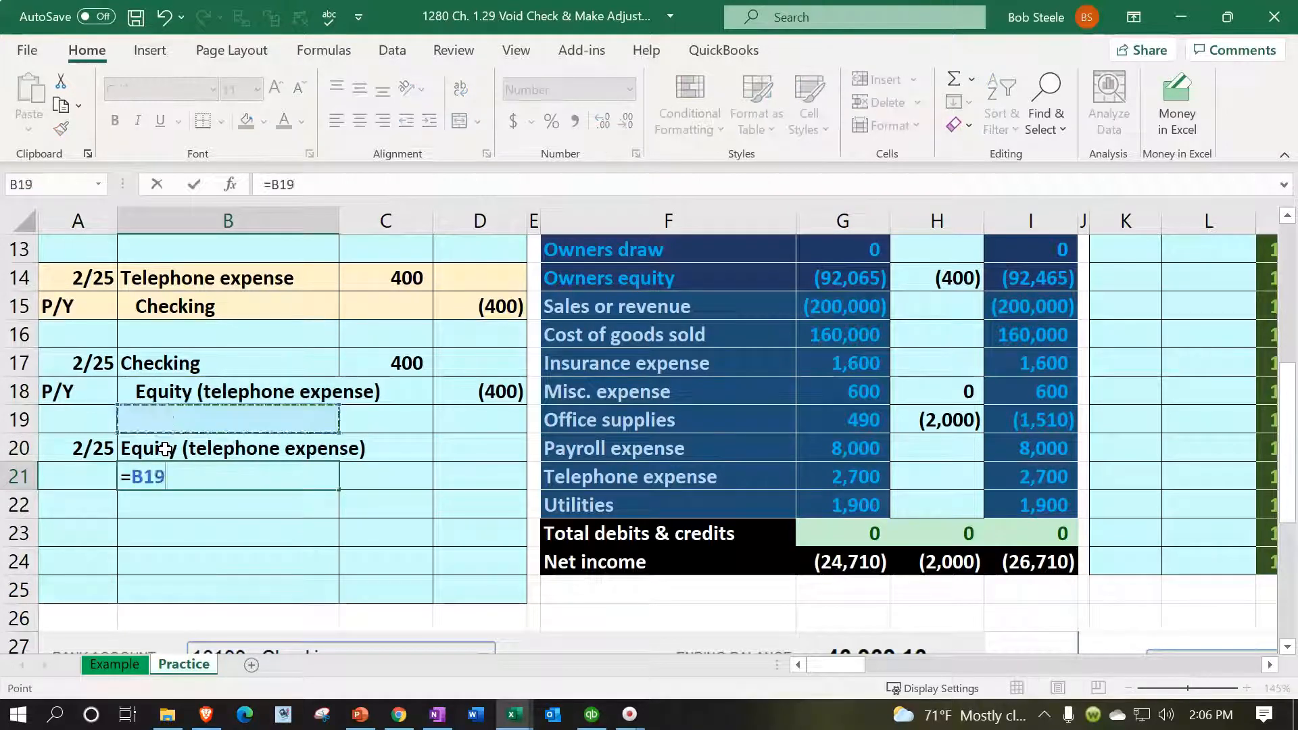
key("Return")
Link the debit amount of the new entry in C20 to the amount in C17
key("Right")
key("Up")
key("Up")
type("+")
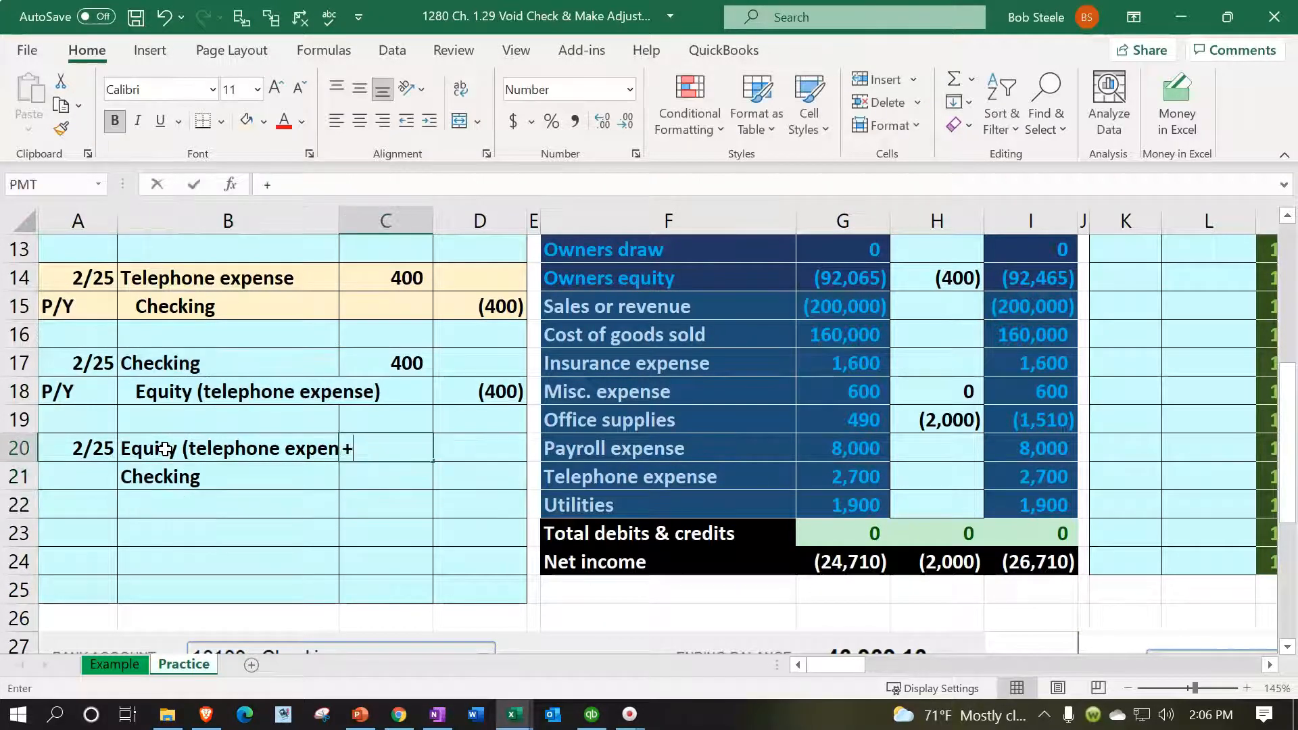
key("Up")
key("Up")
key("Up")
key("Return")
Enter the credit amount in D21 as the negative of C20 and indent Checking in B21
key("Right")
type("-")
key("Left")
key("Up")
key("Return")
left_click(194, 477)
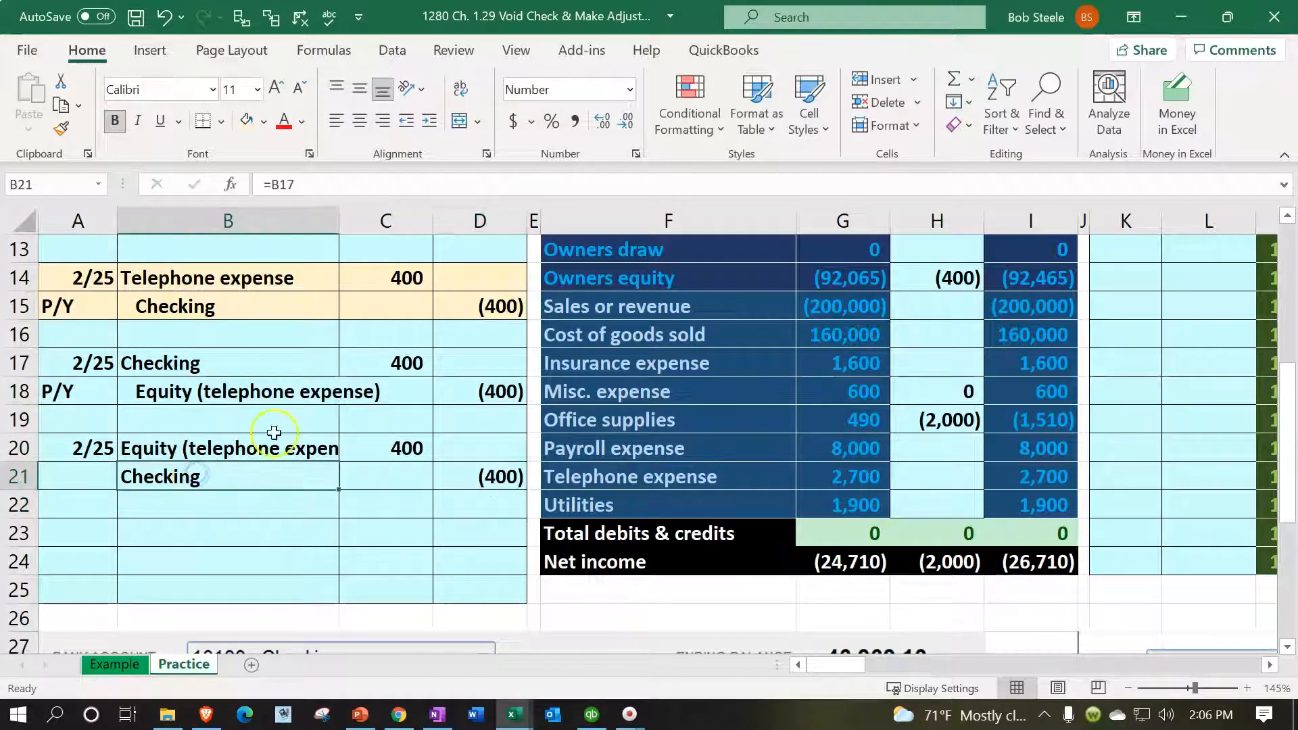
left_click(429, 120)
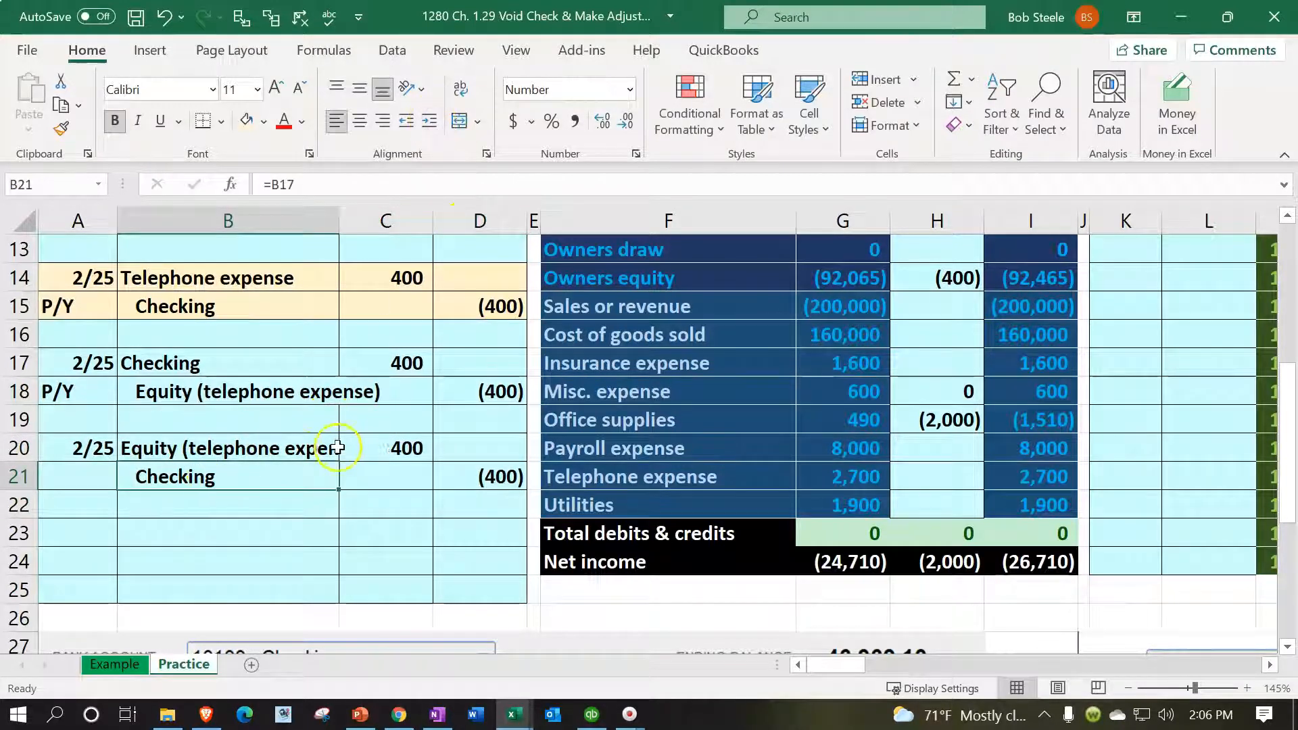
Post the new entry's debit to Owners equity in the trial balance by adding C20 to the formula in H14
left_click_drag(294, 449, 412, 451)
scroll(438, 496, "up", 1)
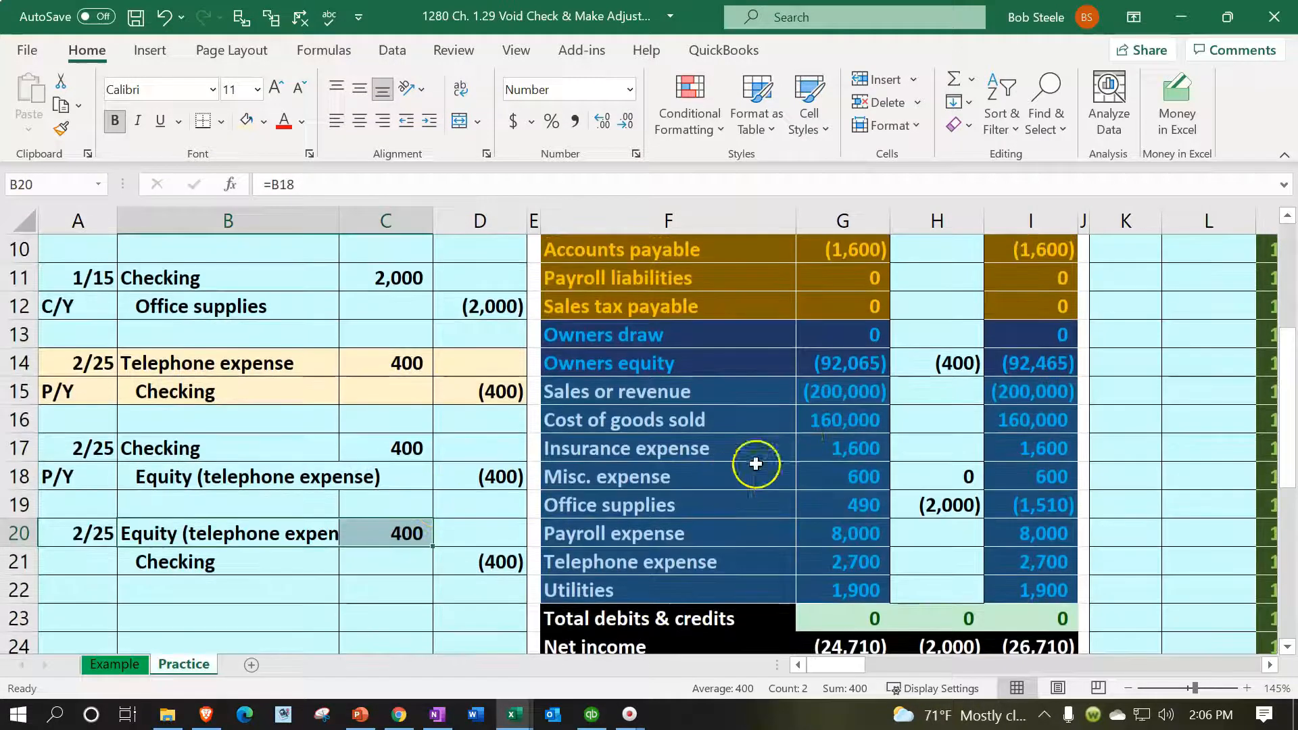
left_click(921, 367)
double_click(958, 369)
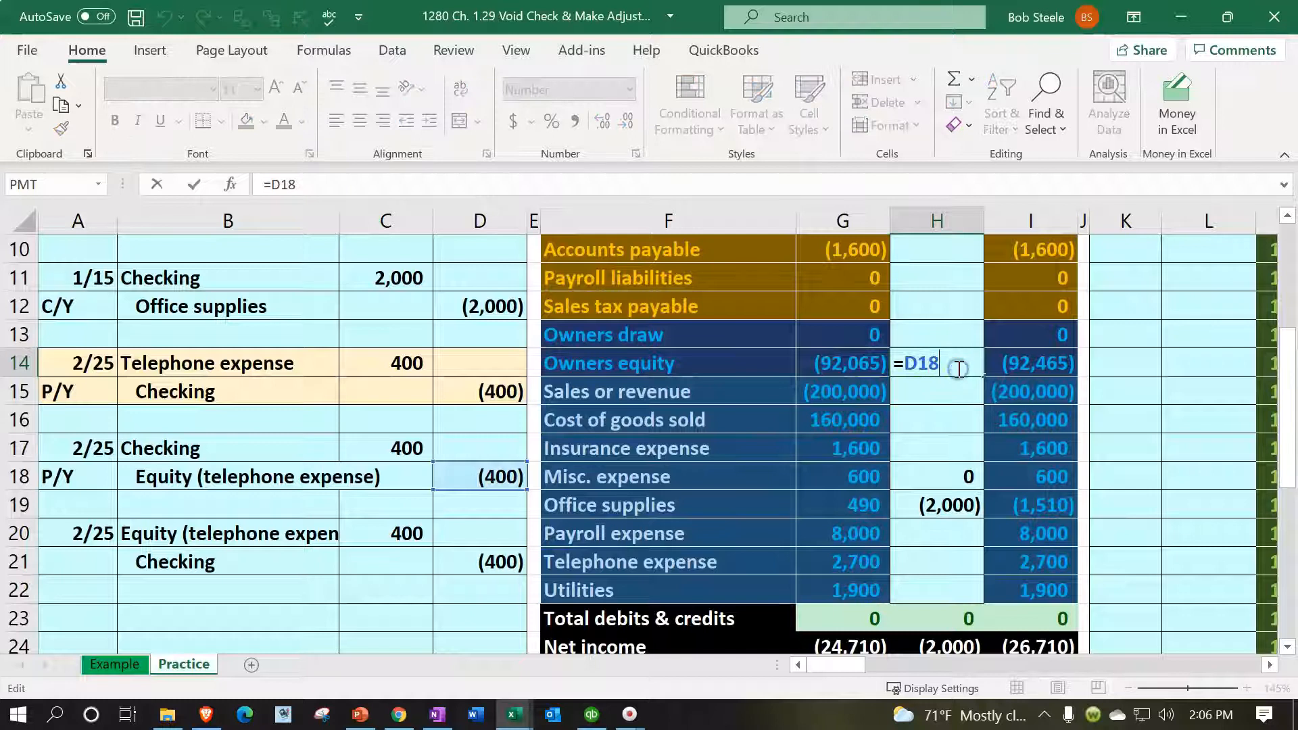
type("+")
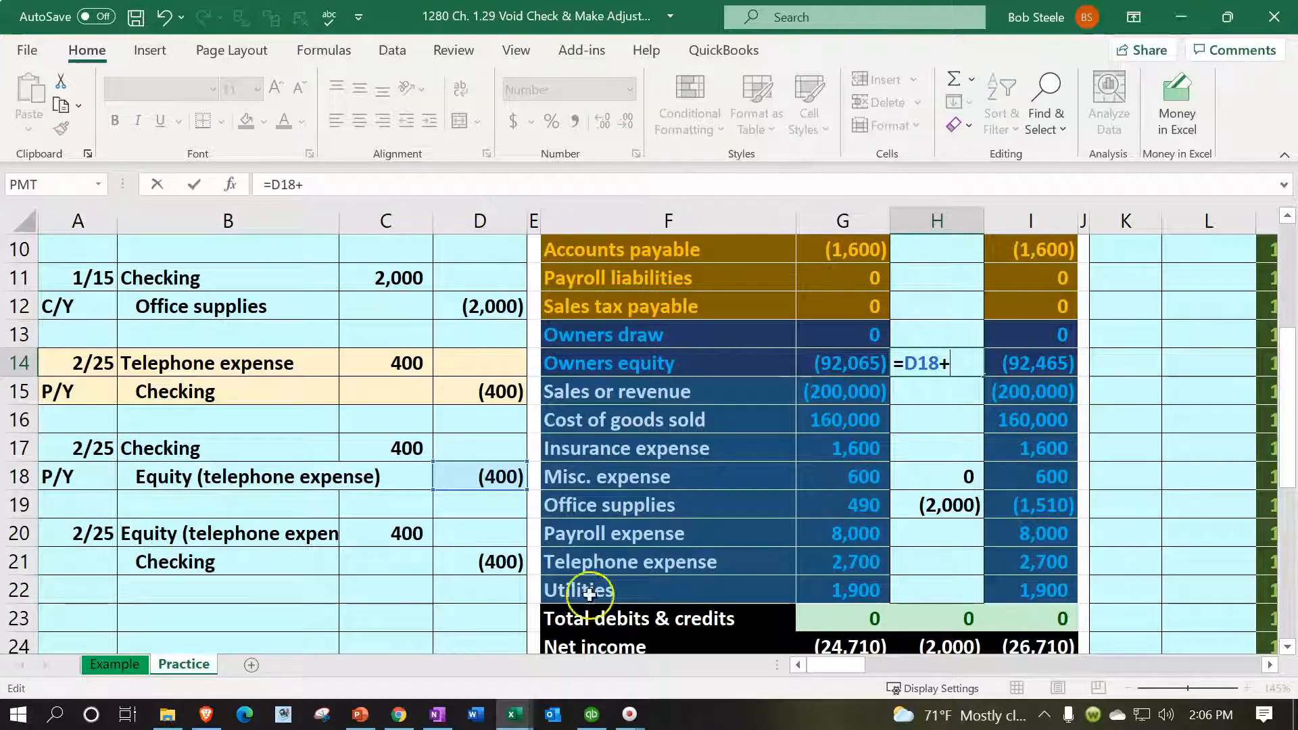
left_click(399, 534)
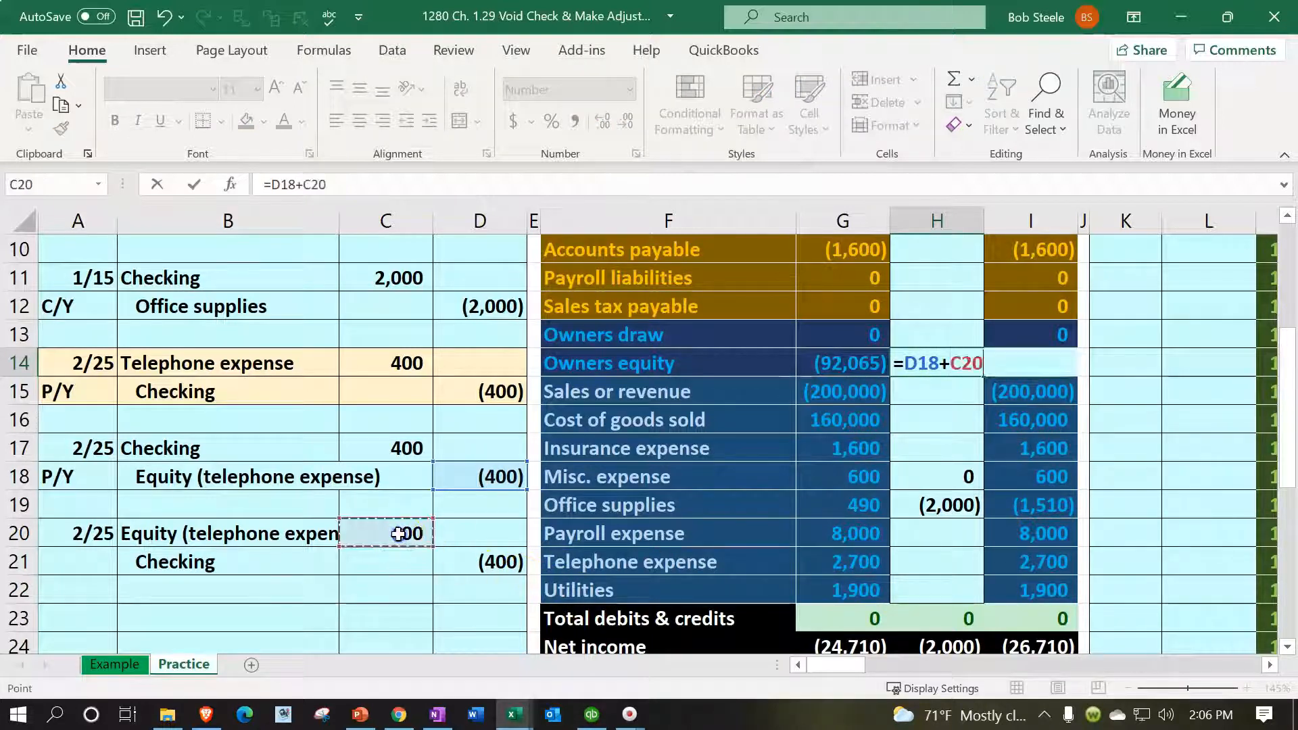
key("Return")
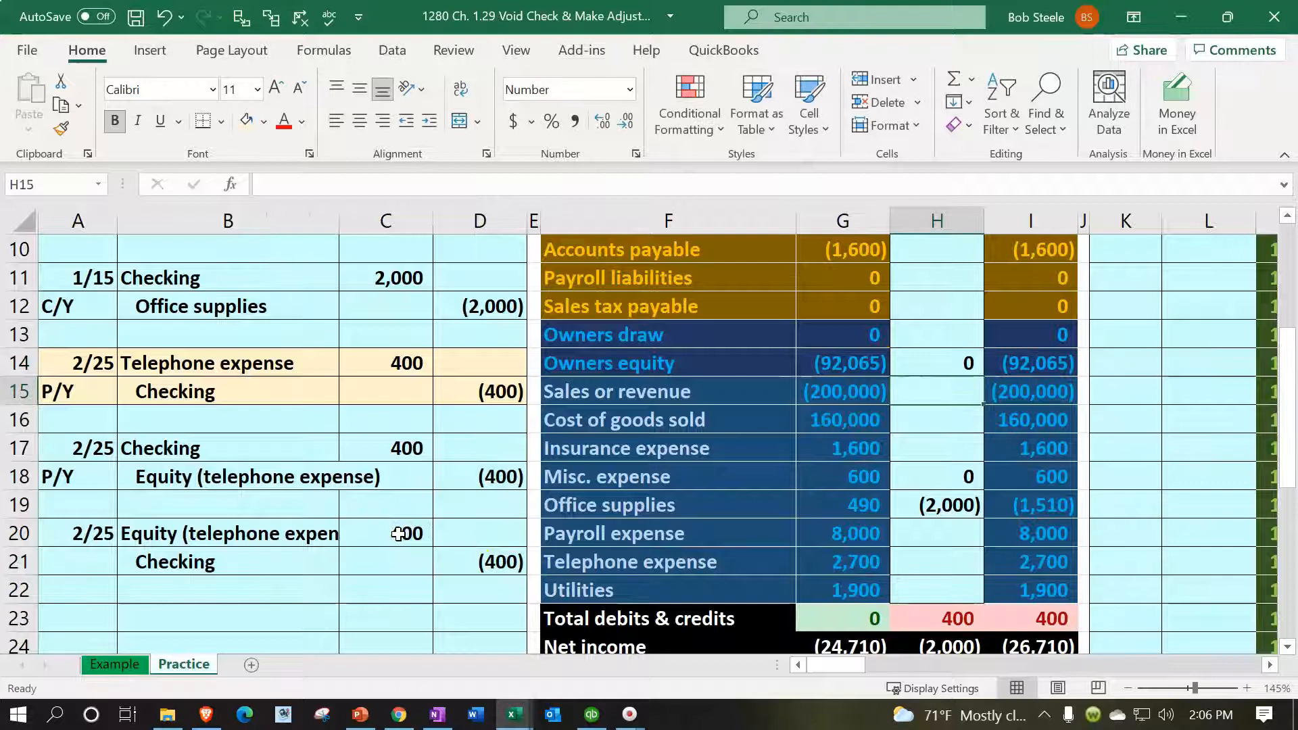
left_click(1036, 367)
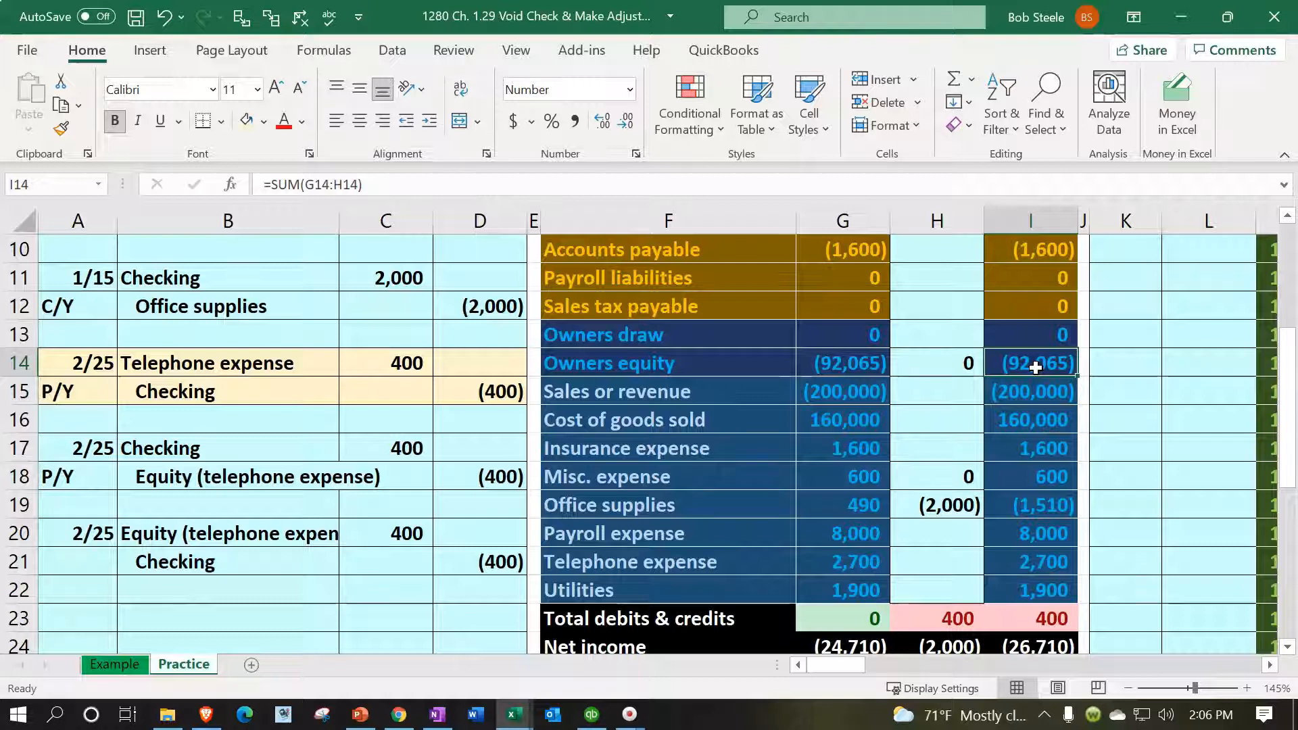
Post the Checking credit to the trial balance by adding D21 to the Checking entries formula in H4
scroll(1036, 367, "up", 3)
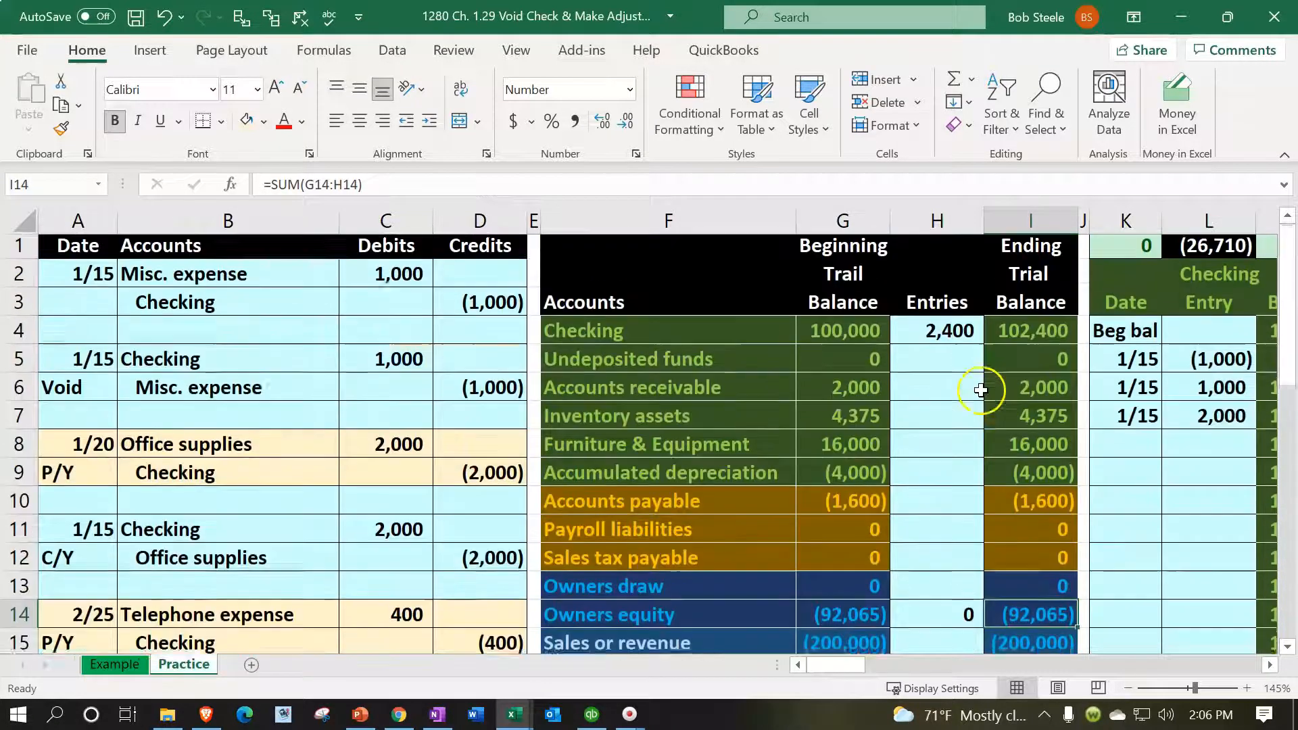
left_click(953, 336)
double_click(953, 335)
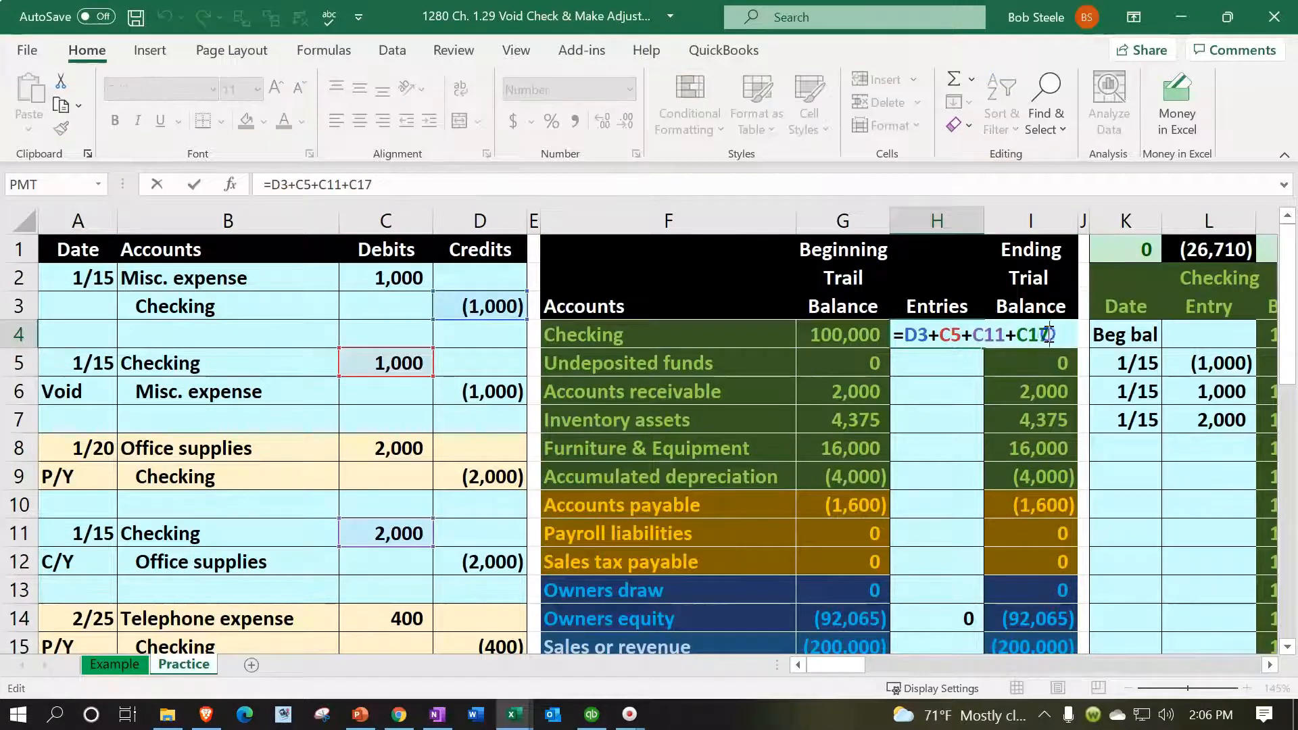
scroll(985, 371, "down", 4)
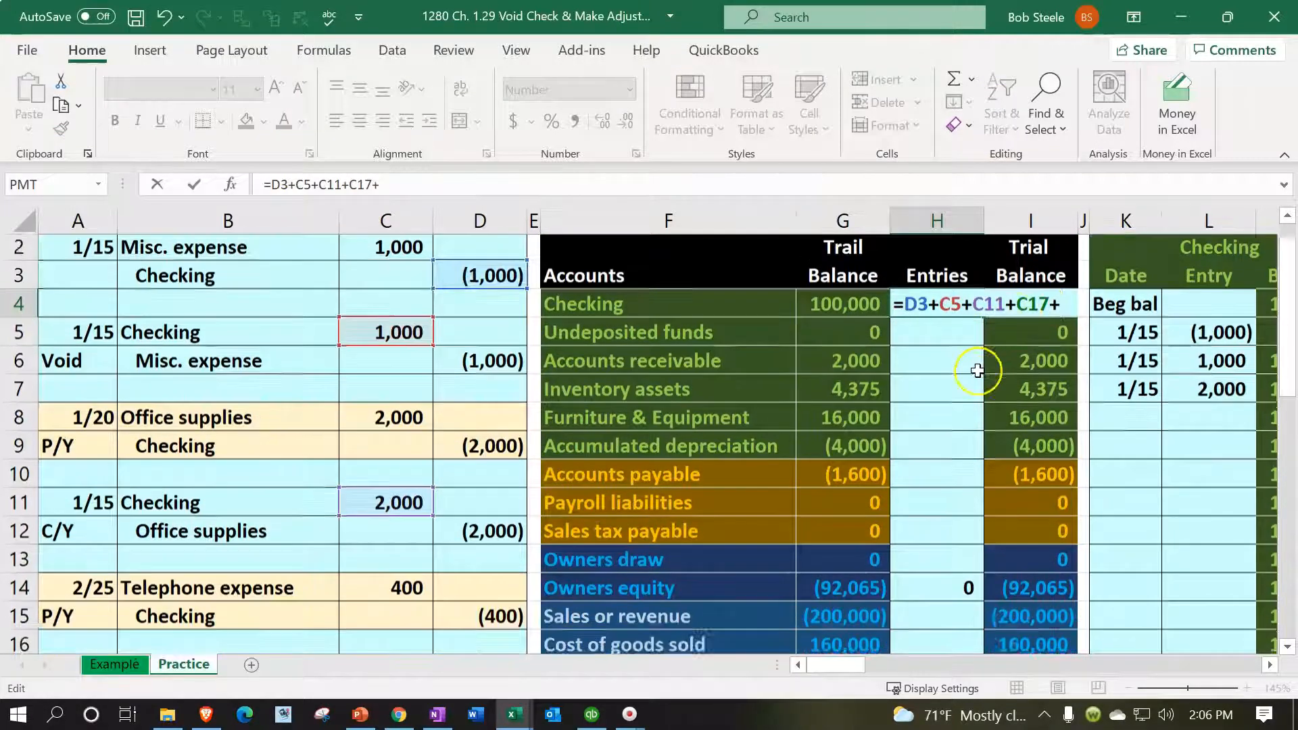
left_click(513, 481)
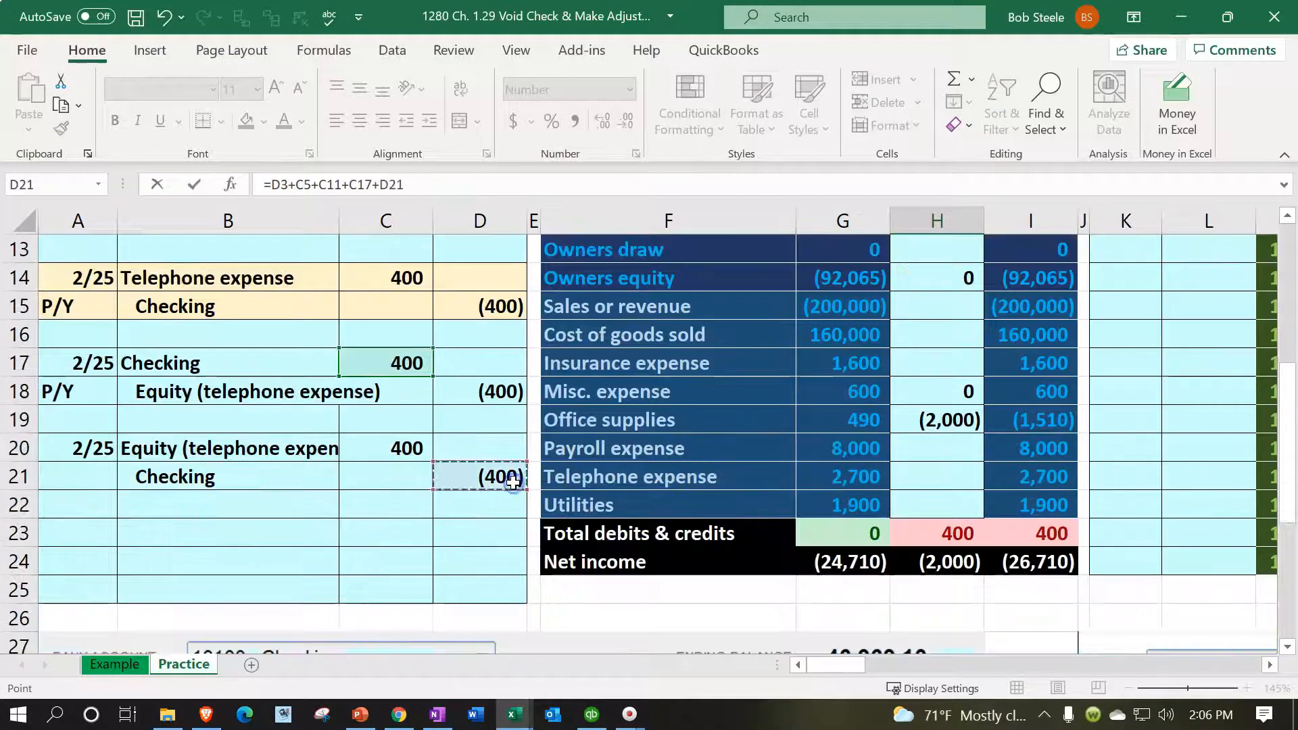
key("Return")
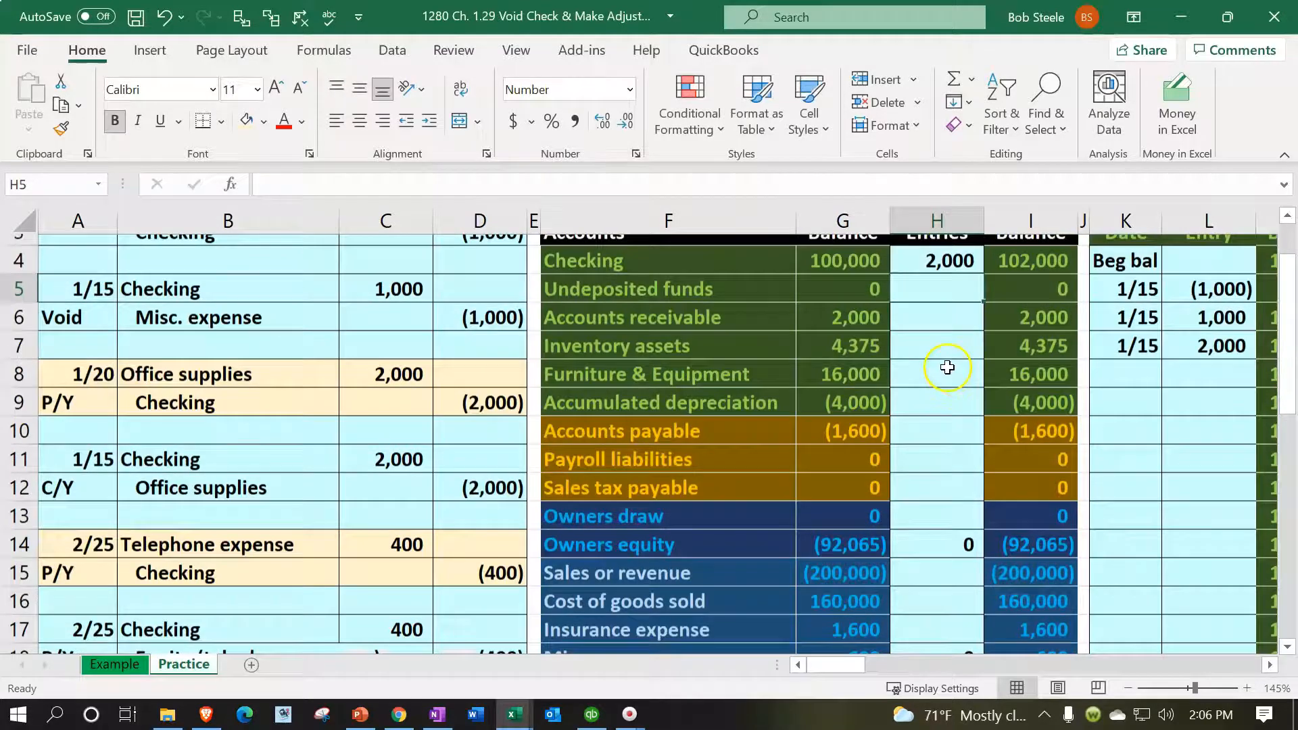
scroll(865, 447, "up", 1)
scroll(865, 447, "down", 3)
left_click_drag(86, 419, 480, 533)
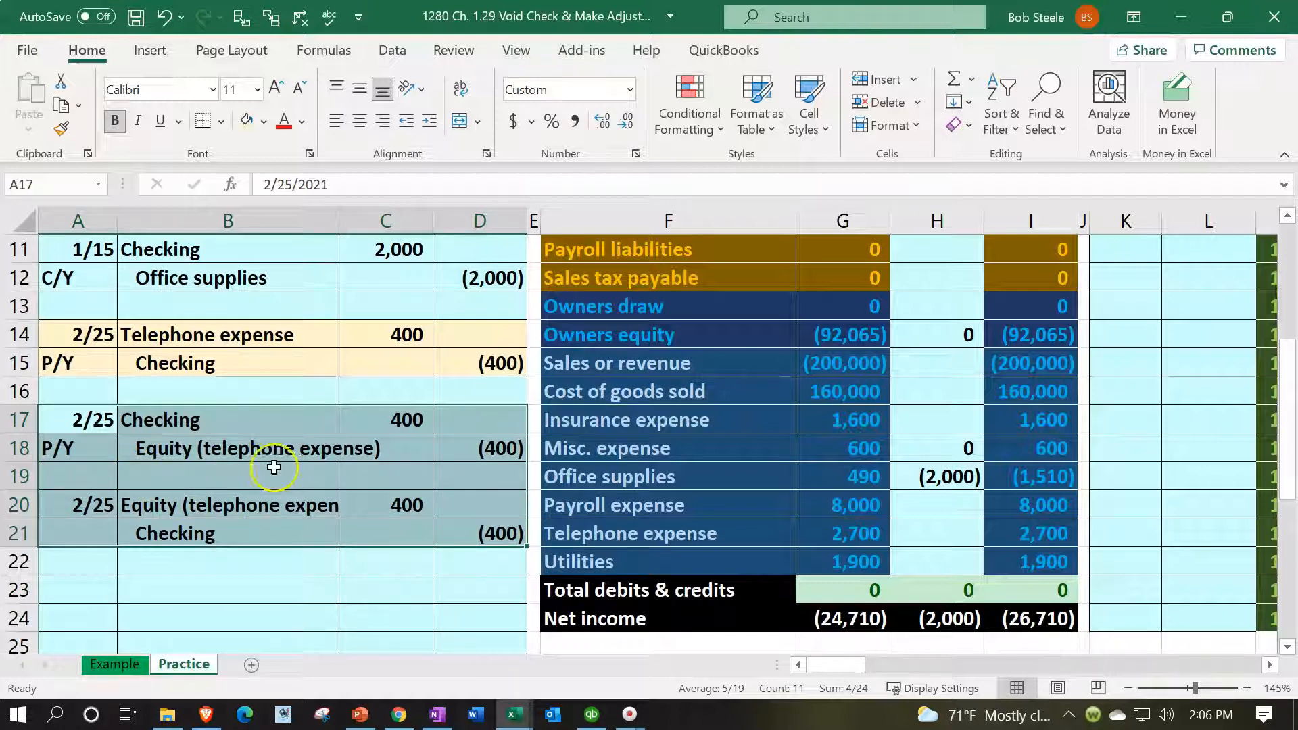
scroll(290, 473, "down", 1)
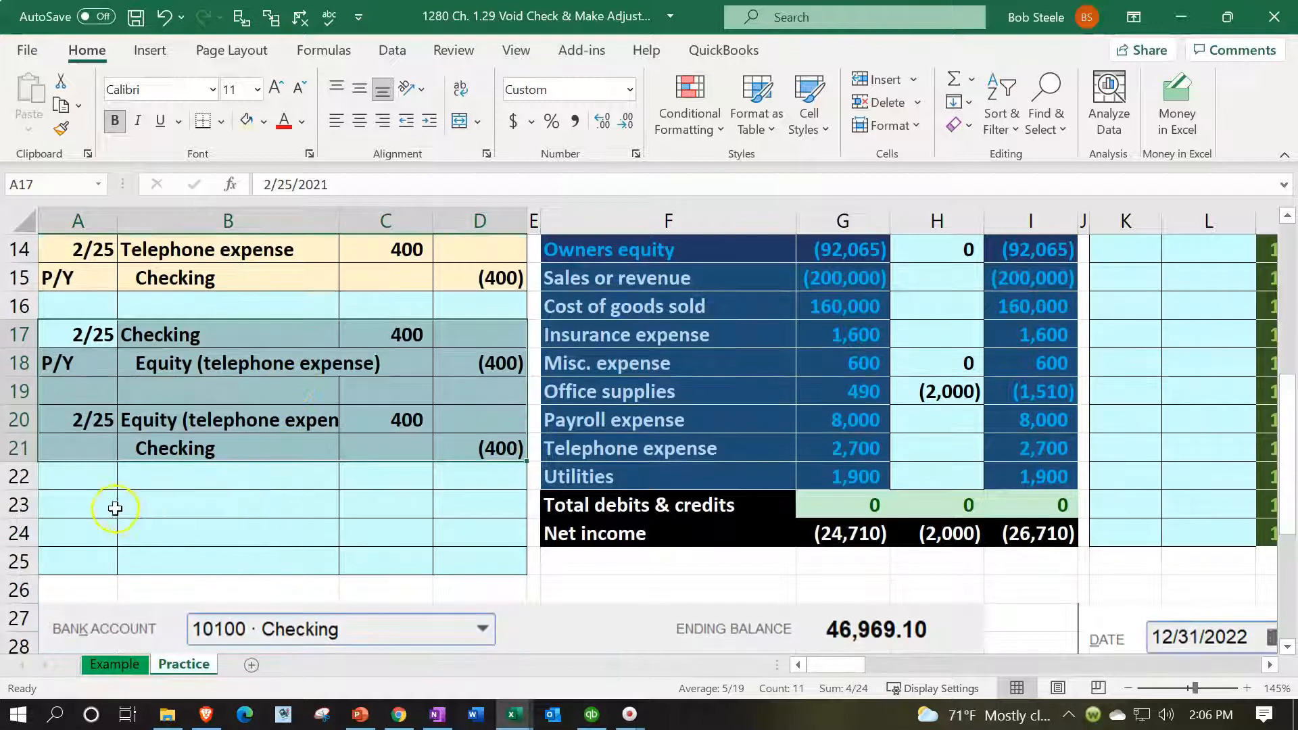
Enter the date 3/15 for a new journal entry in A23
left_click(101, 500)
scroll(362, 544, "down", 1)
scroll(362, 544, "down", 2)
left_click_drag(834, 669, 771, 666)
left_click(927, 541)
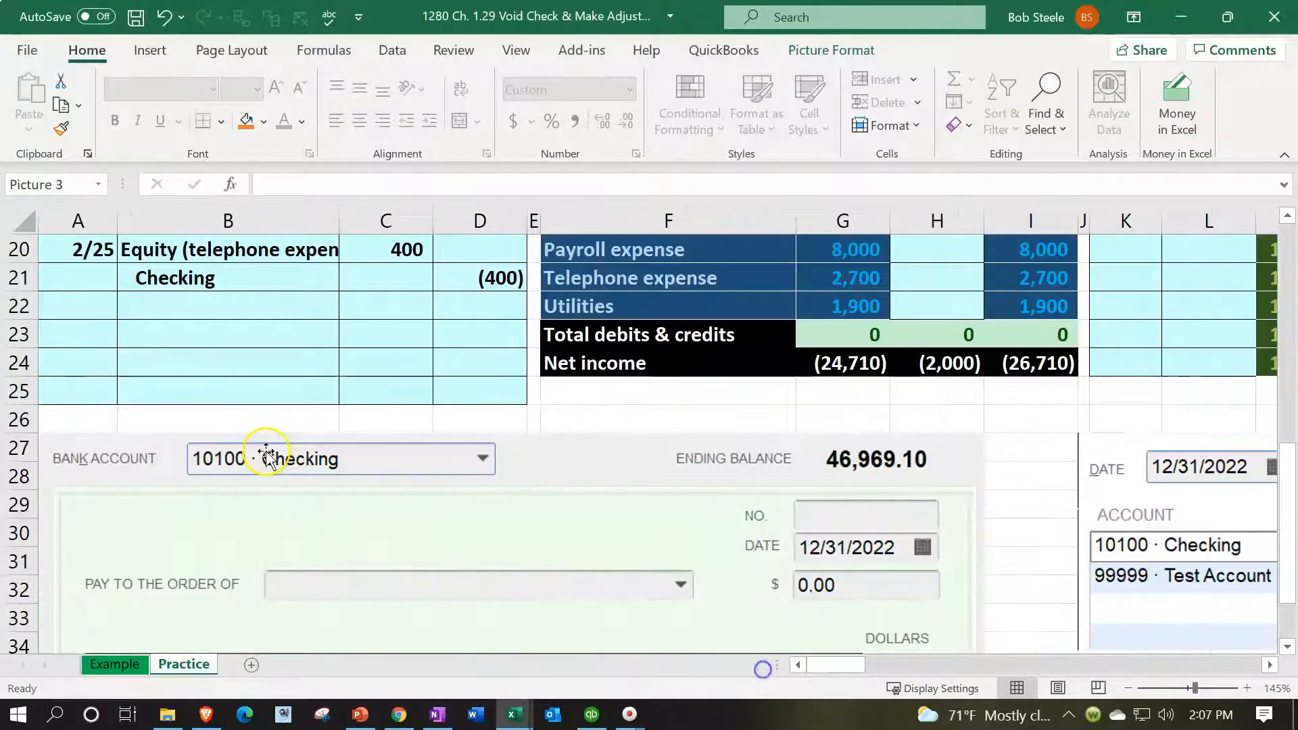
scroll(264, 455, "up", 2)
left_click(95, 498)
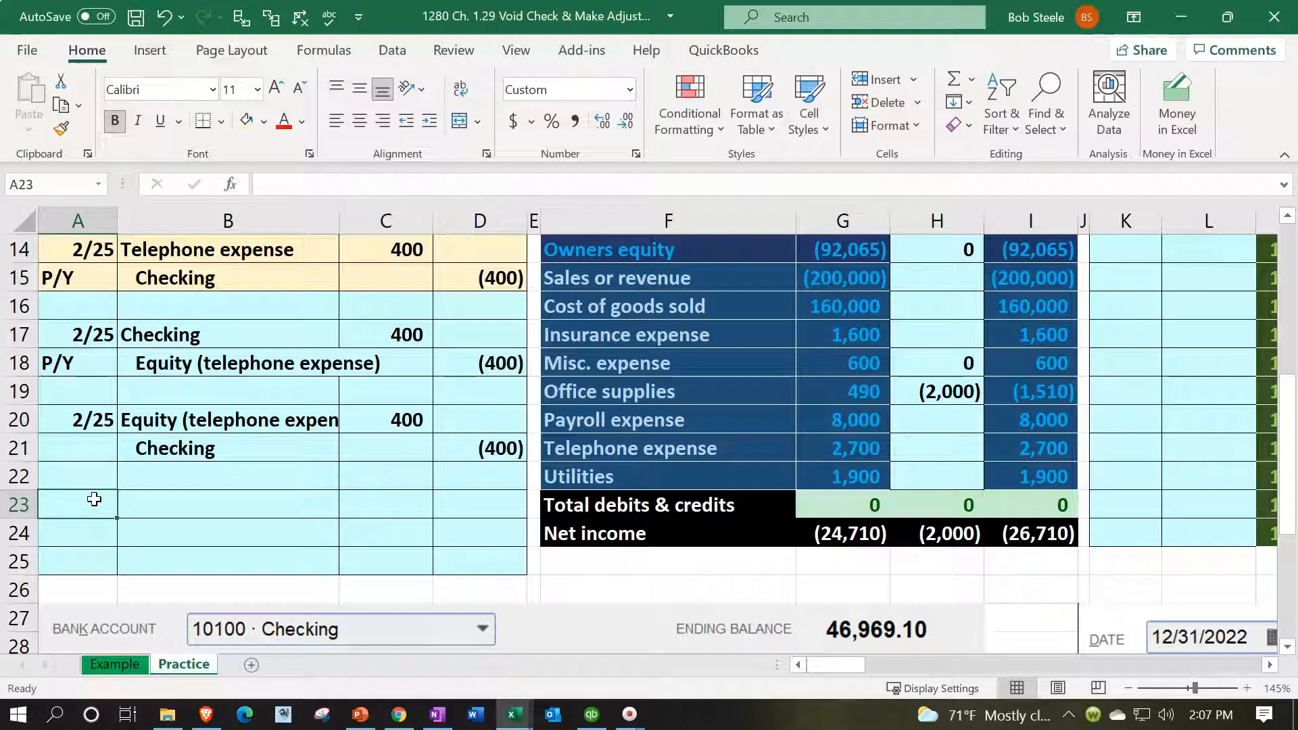
type("3/15")
key("Tab")
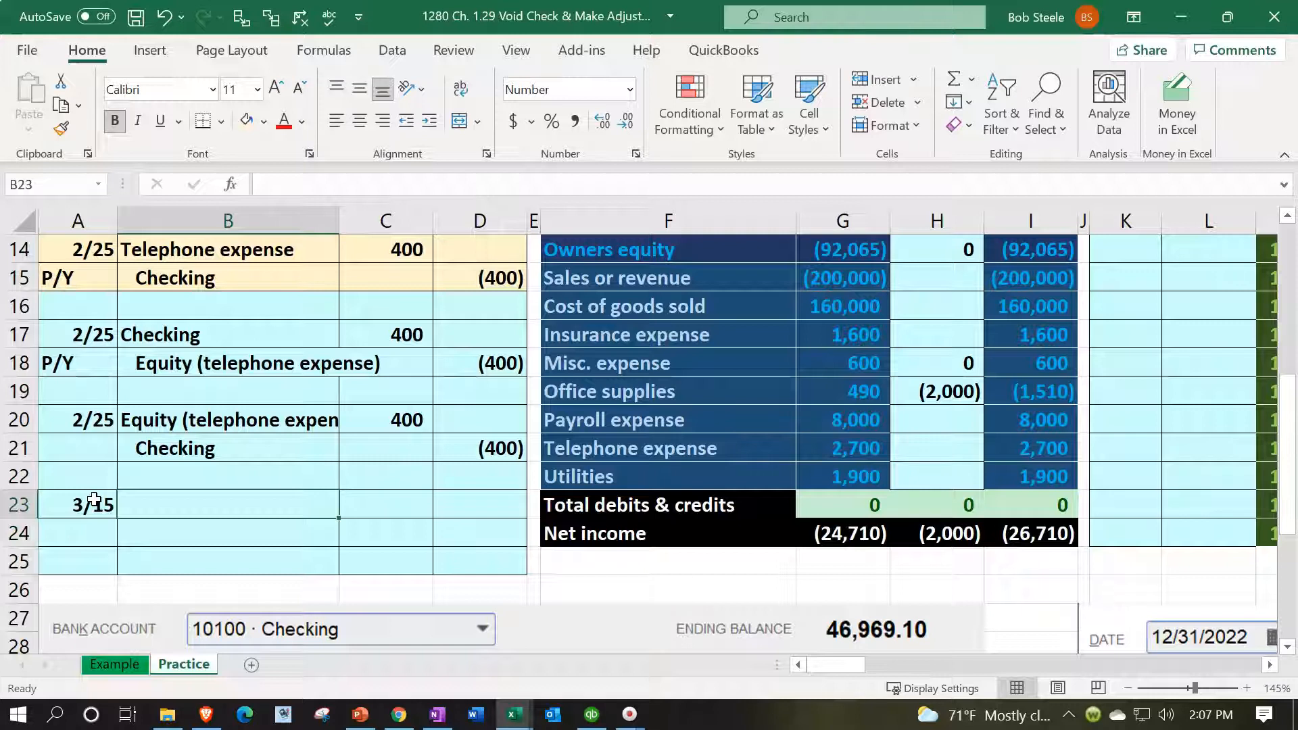
Link the debit account of the 3/15 entry in B23 to Checking in B17
type("=")
key("Up")
key("Up")
key("Up")
key("Up")
key("Up")
key("Up")
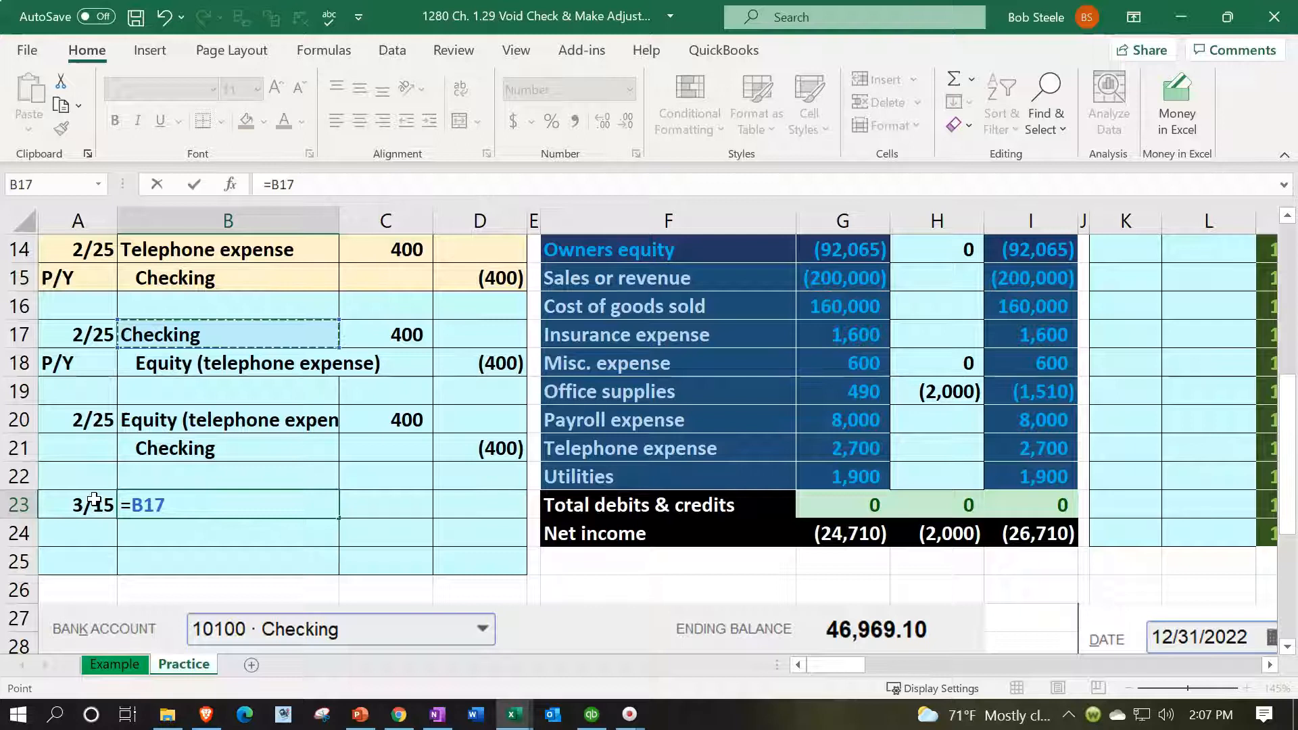
key("Tab")
Link the debit amount of the 3/15 entry in C23 to the amount in C20
type("+")
key("Up")
key("Up")
key("Up")
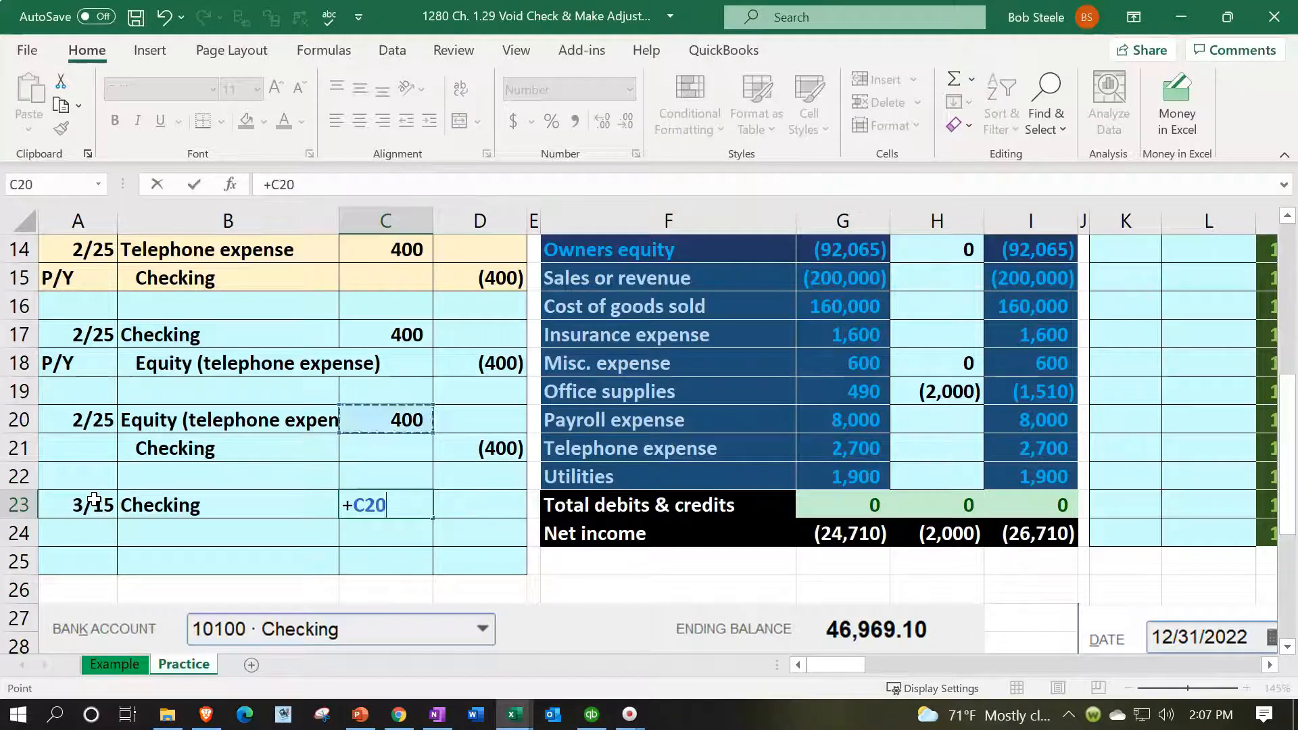
key("Return")
Link the credit account in B24 to Telephone expense in F21 of the trial balance
type("=")
key("Right")
key("Right")
key("Right")
key("Right")
key("Up")
key("Up")
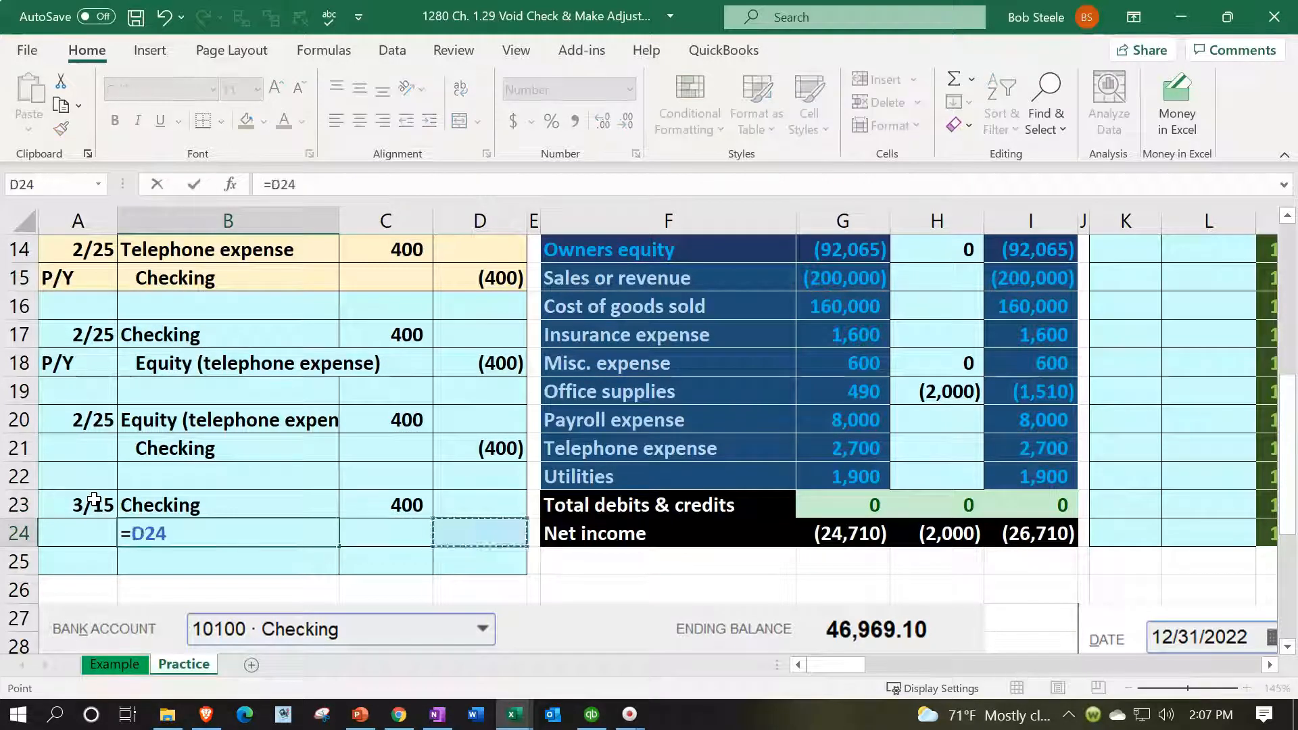
key("Return")
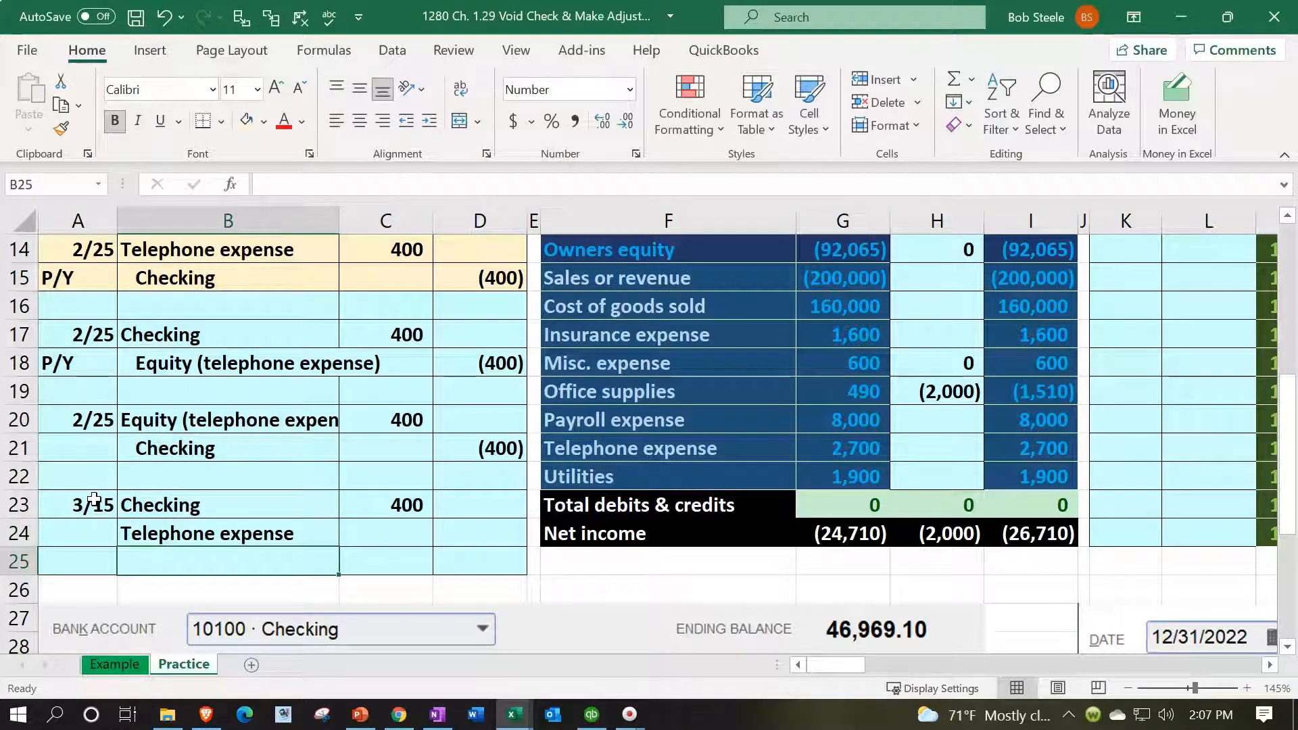
Enter the credit amount in D24 as the negative of C23 and indent Telephone expense in B24
key("Right")
key("Right")
key("Up")
type("=-")
key("Left")
key("Up")
key("Return")
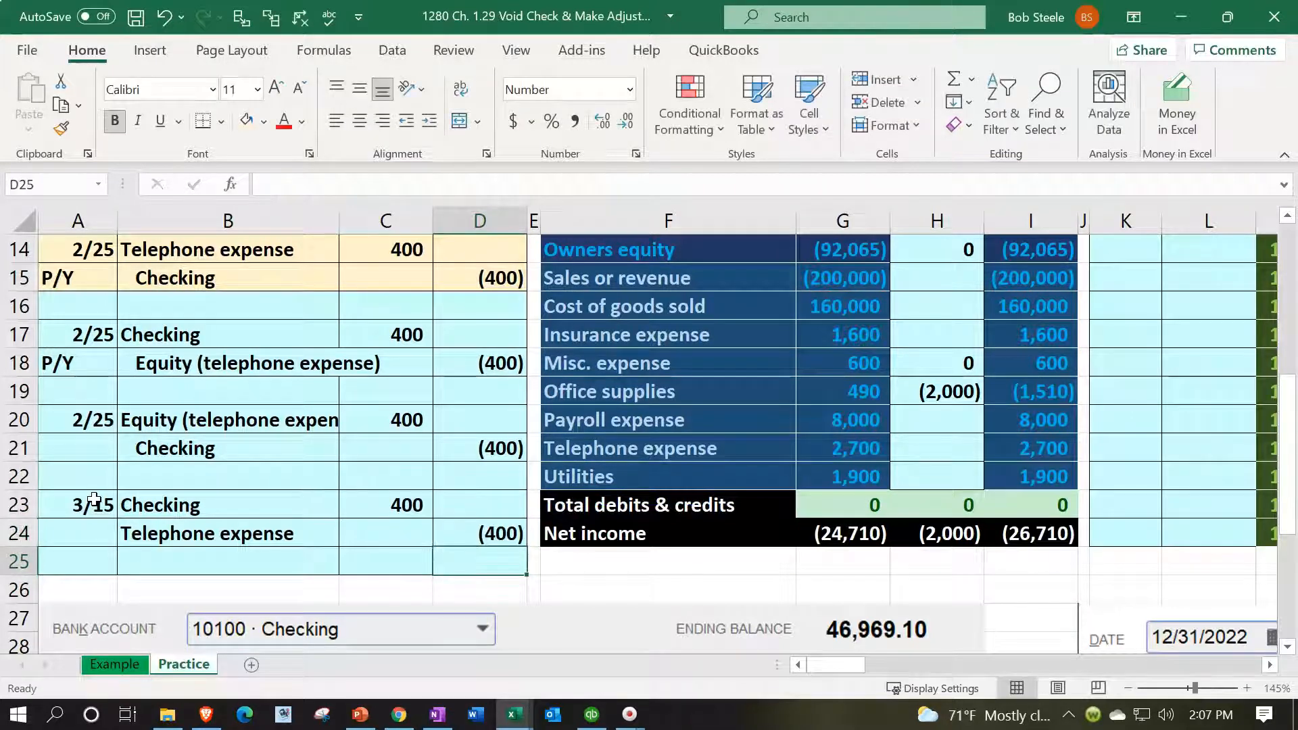
left_click(262, 534)
left_click(430, 121)
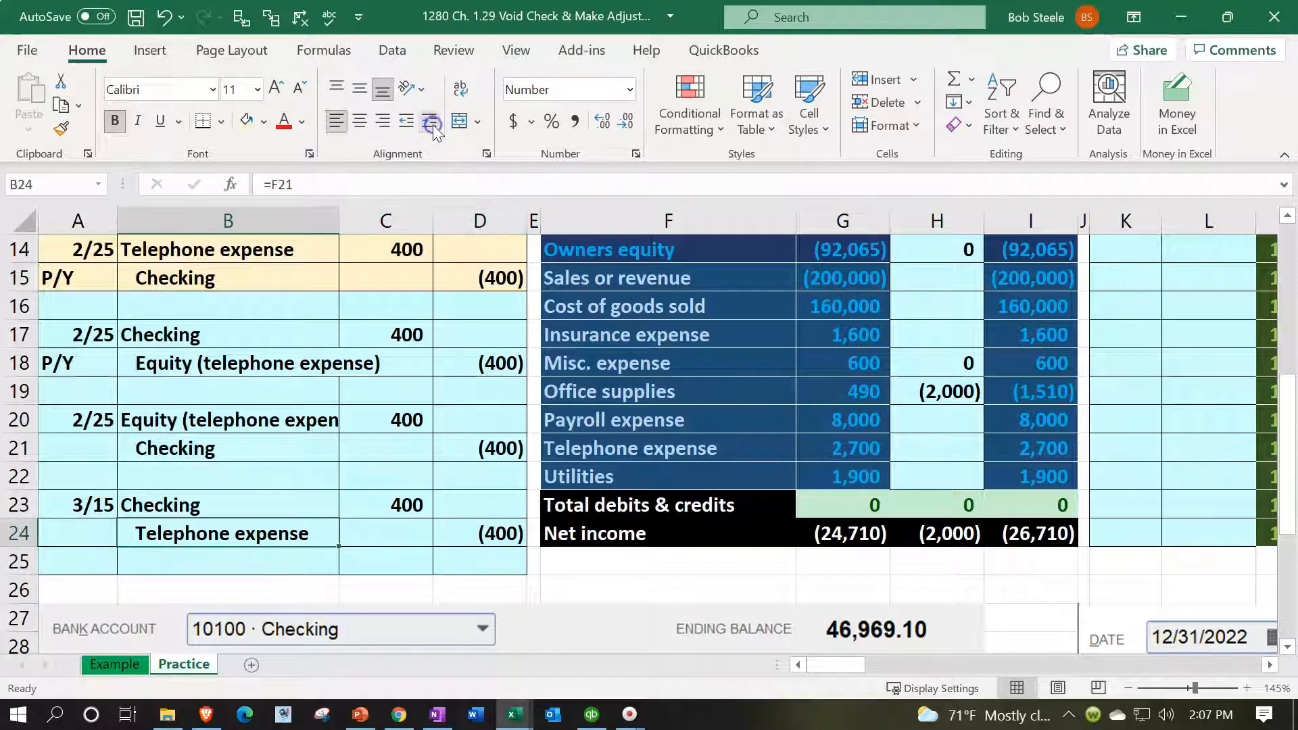
Post the 3/15 entry's debit to Checking in the trial balance by adding C23 to the formula in H4
left_click(238, 497)
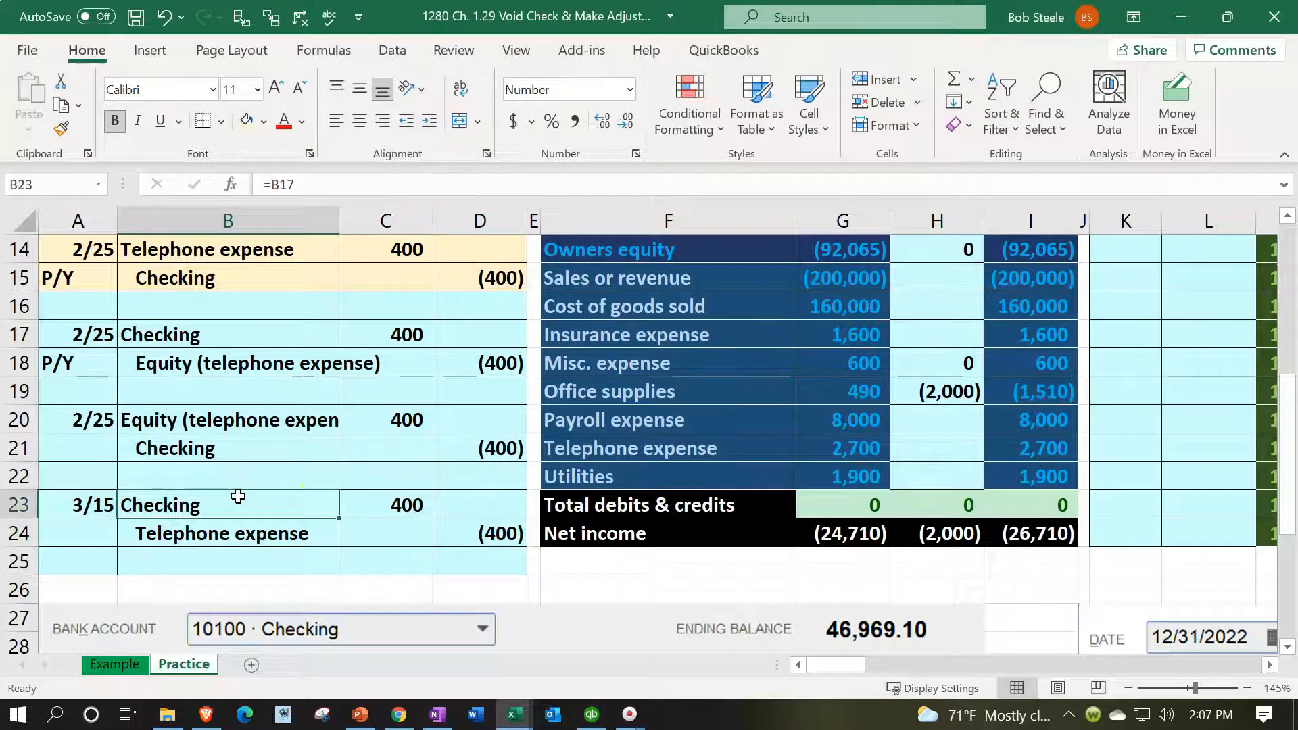
scroll(718, 550, "up", 4)
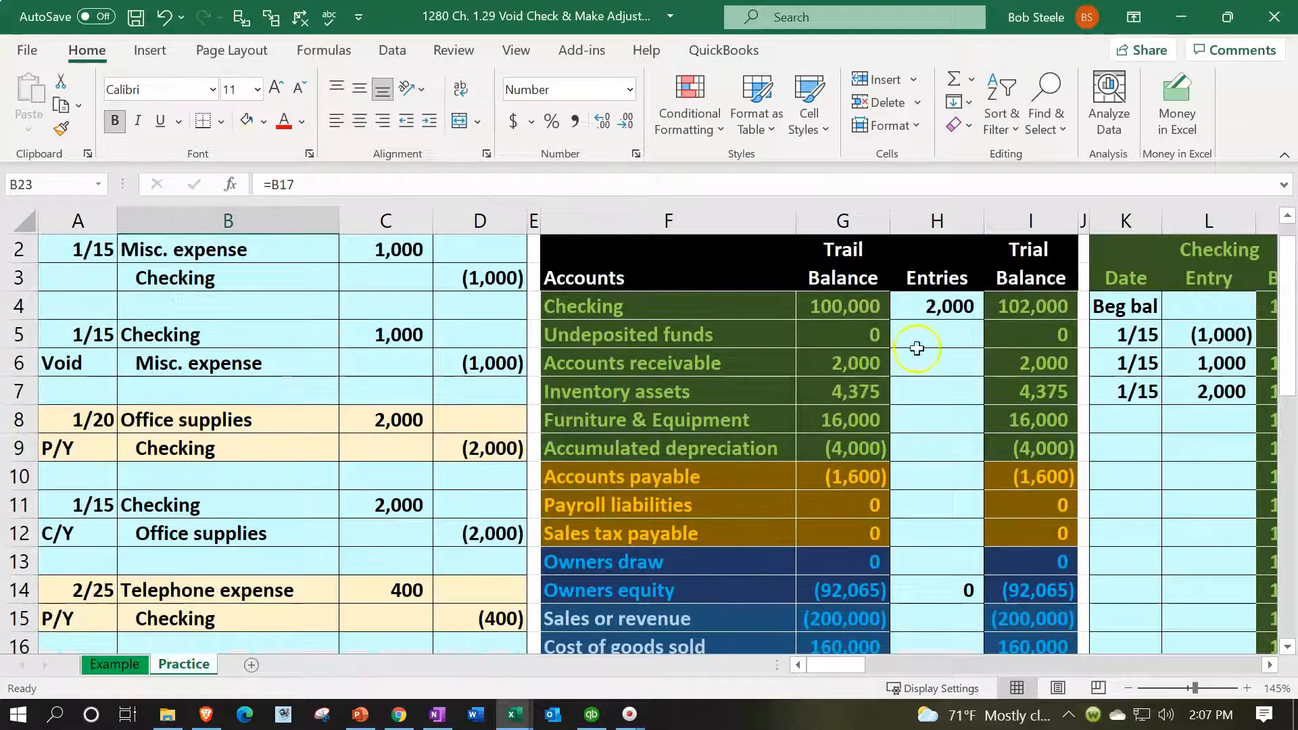
double_click(945, 309)
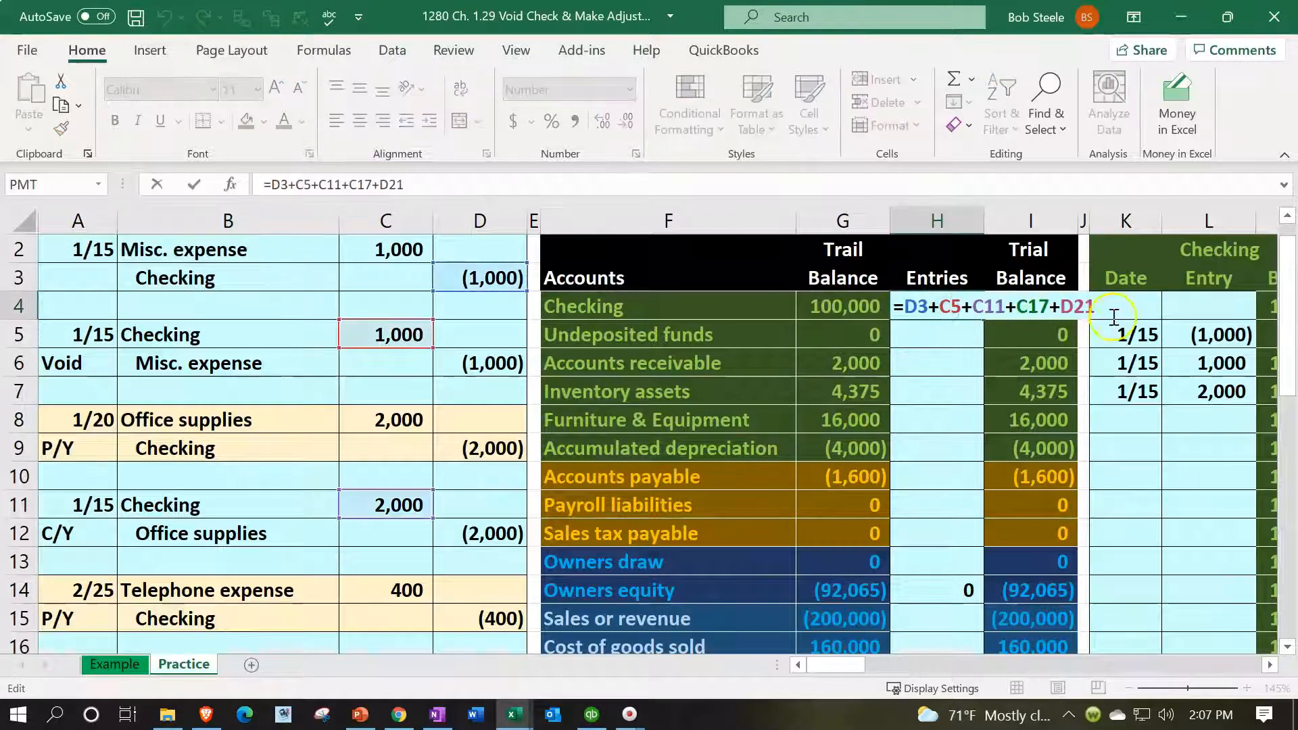
type("+")
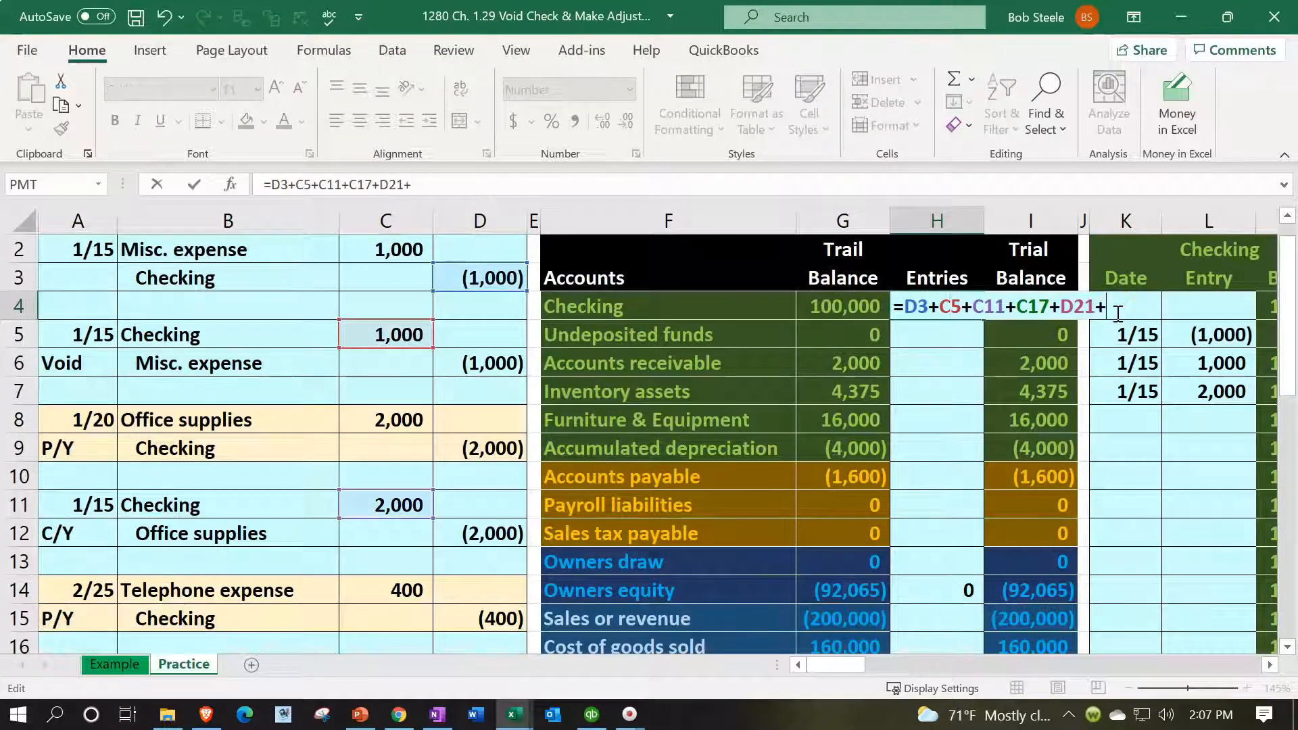
scroll(897, 358, "down", 3)
left_click(367, 606)
left_click(368, 588)
key("Return")
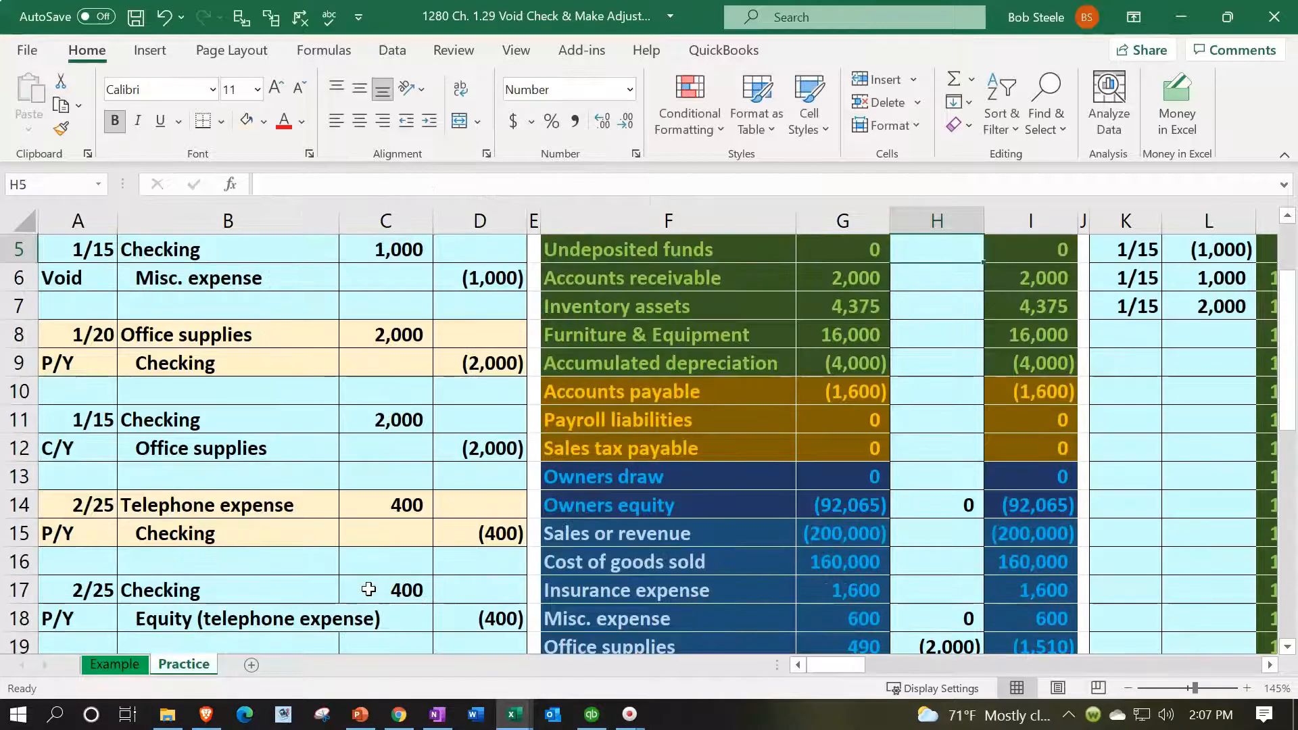
Post the 3/15 entry's credit to Telephone expense in the trial balance by linking H21 to D24
scroll(840, 420, "up", 1)
scroll(570, 498, "down", 3)
left_click_drag(296, 611, 470, 615)
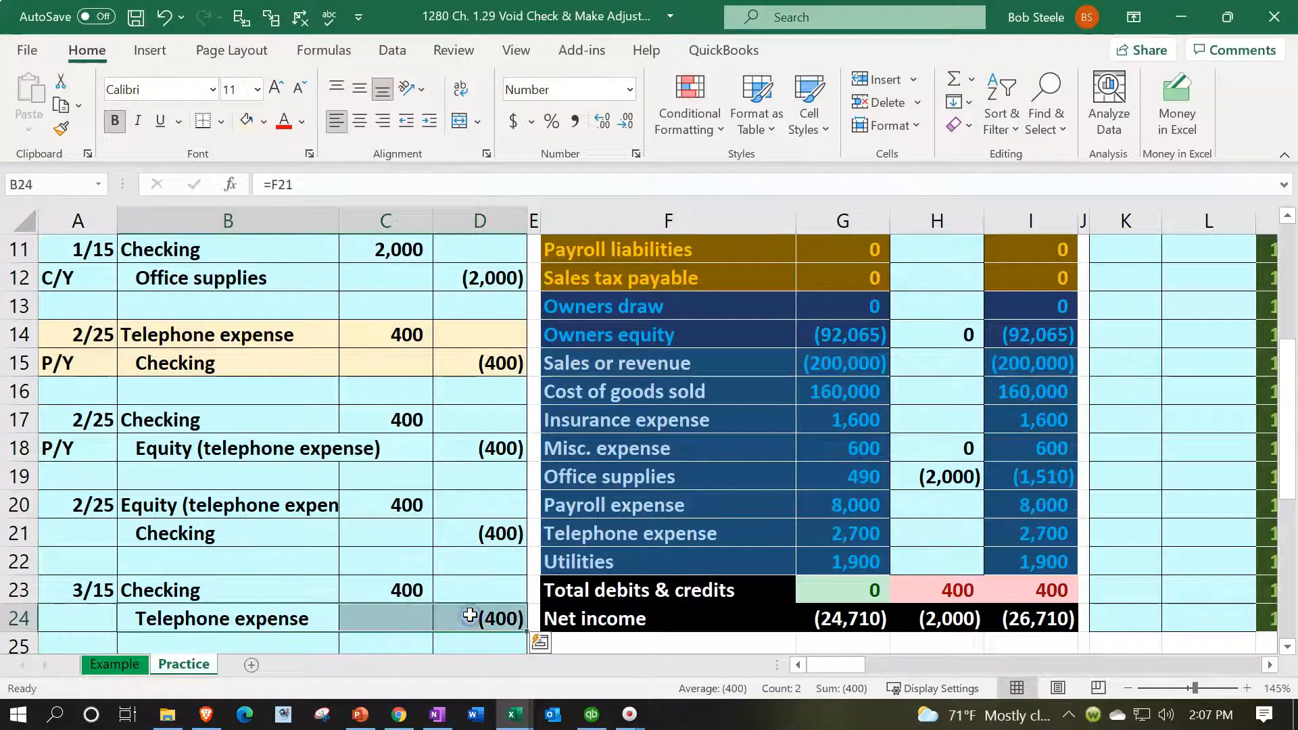
left_click(921, 535)
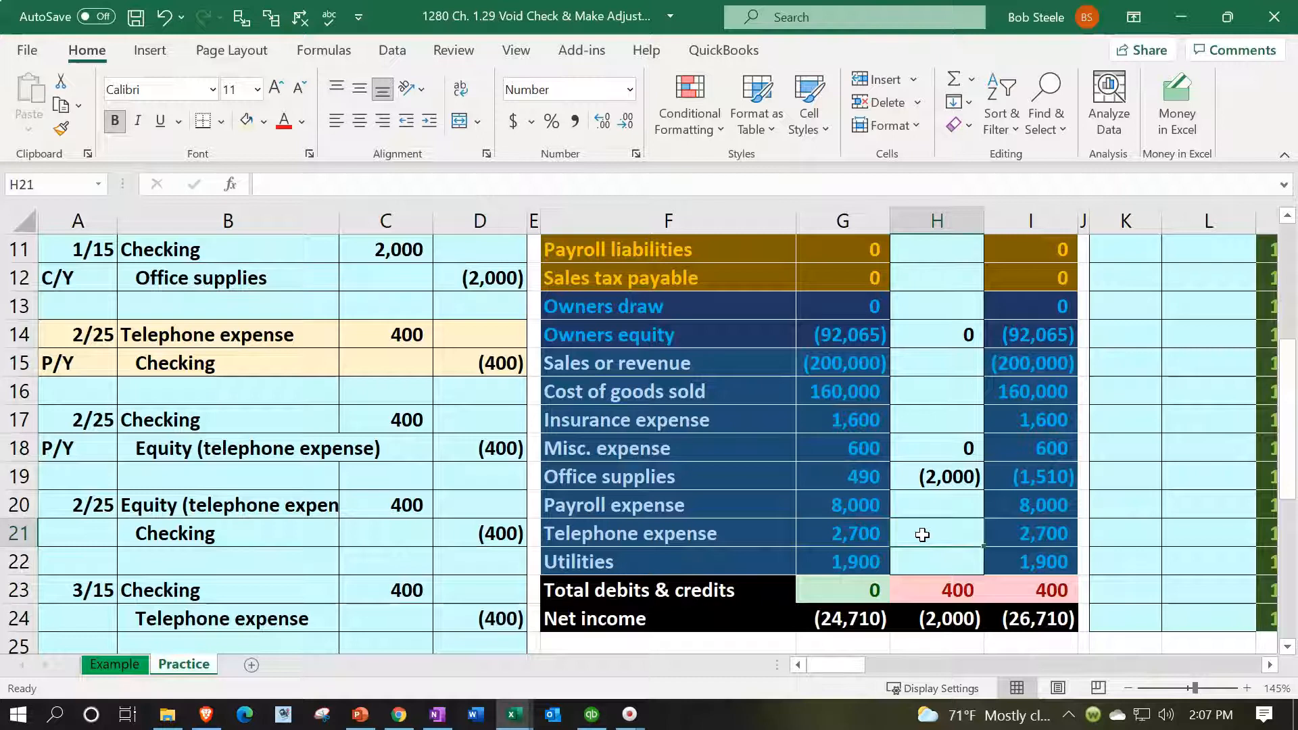
type("=")
key("Left")
key("Left")
key("Left")
key("Left")
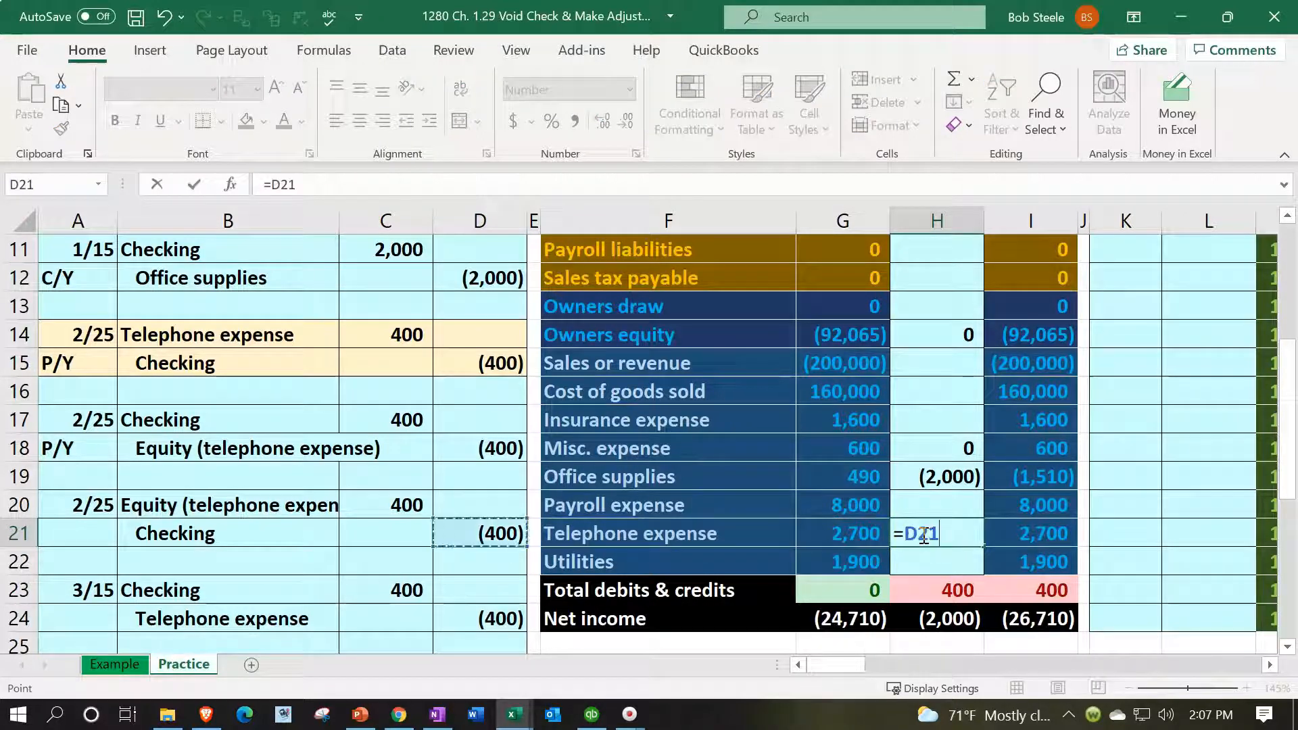
key("Down")
key("Down")
key("Down")
key("Return")
key("Up")
key("Left")
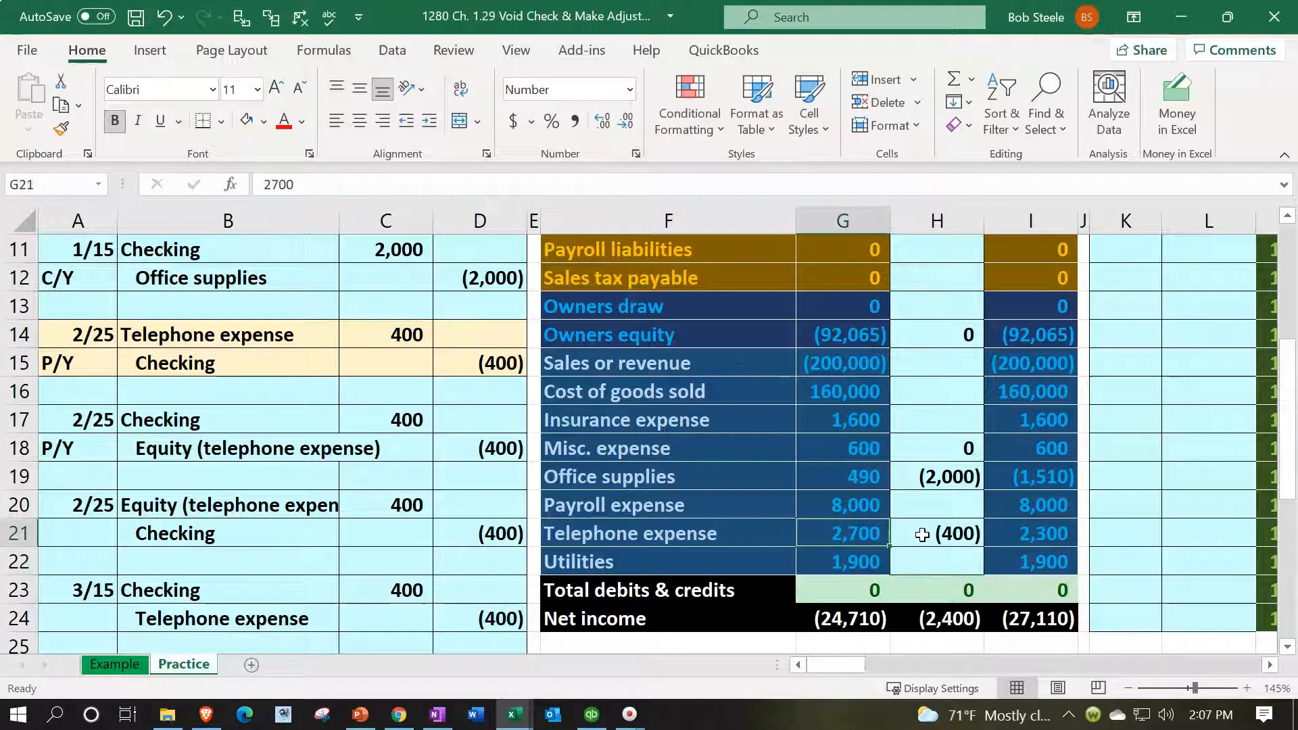
key("Right")
key("Right")
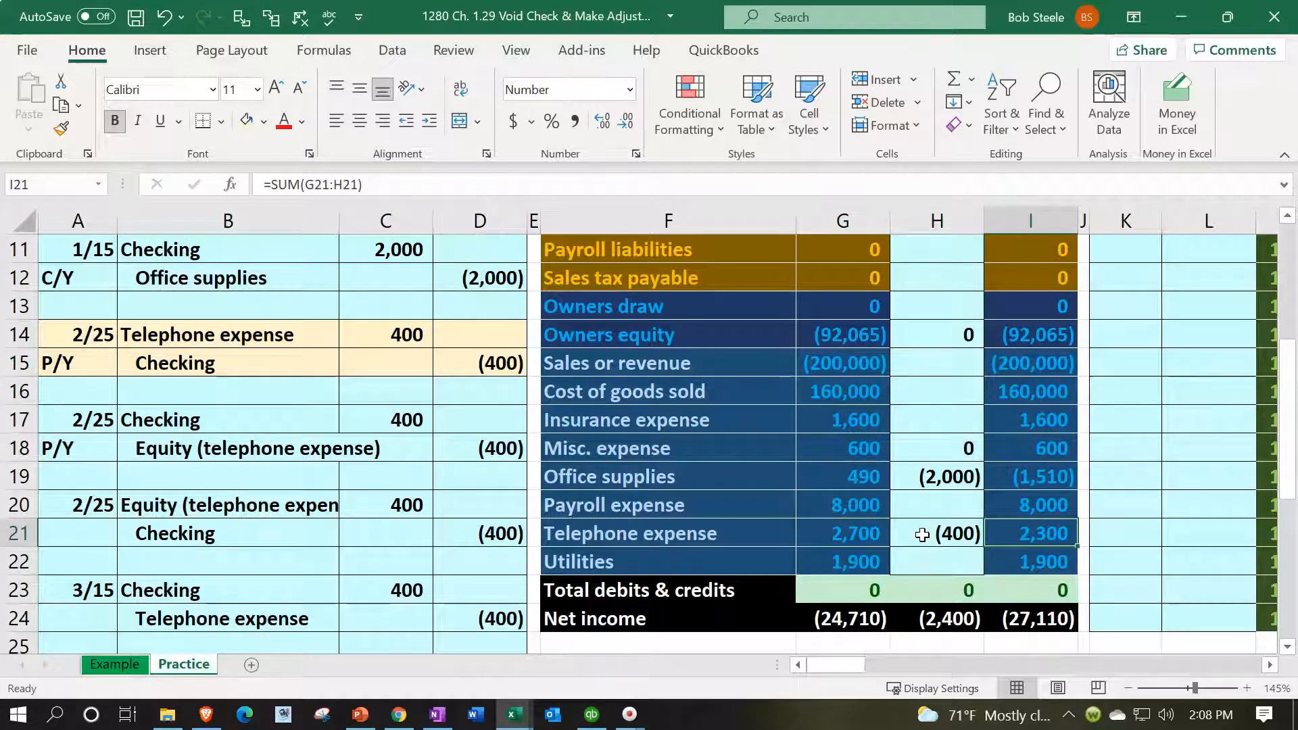
Shade the two 2/25 equity adjustment entries in A17:D18 and A20:D21 with a light green fill
scroll(922, 534, "down", 1)
left_click_drag(274, 510, 414, 515)
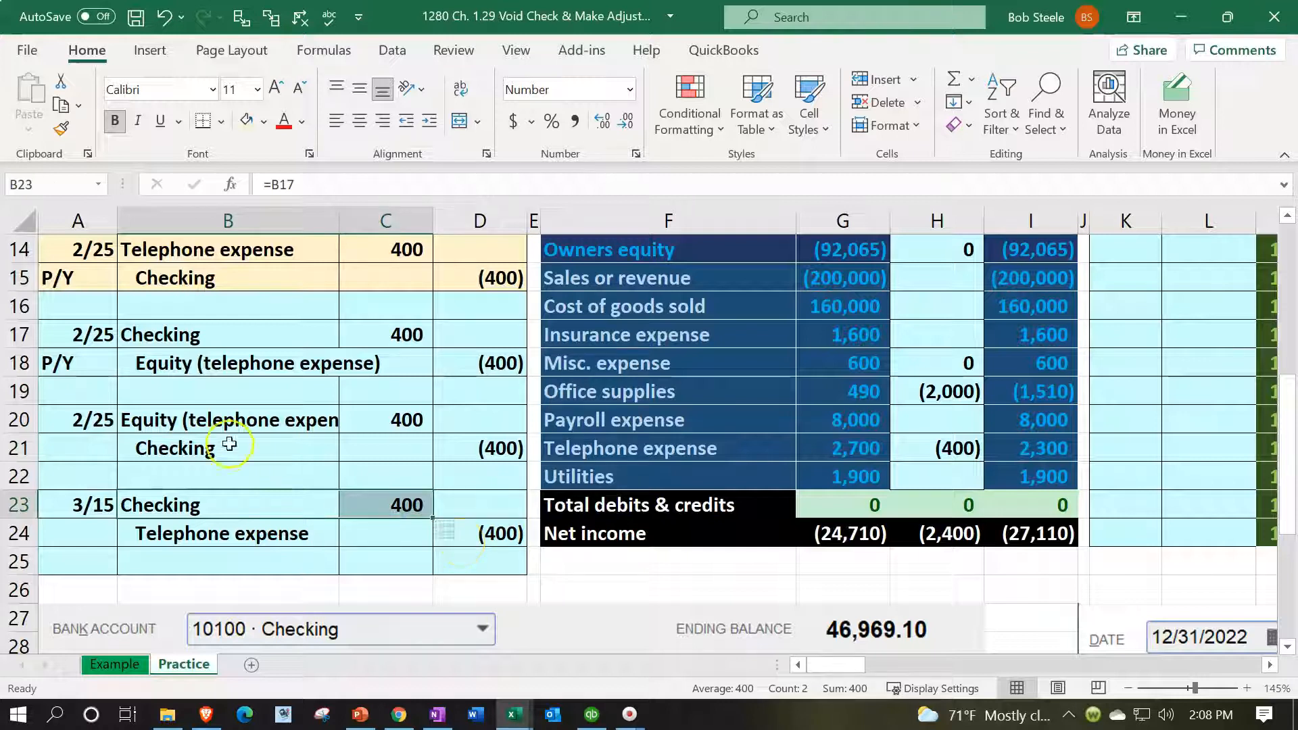
left_click_drag(92, 329, 448, 356)
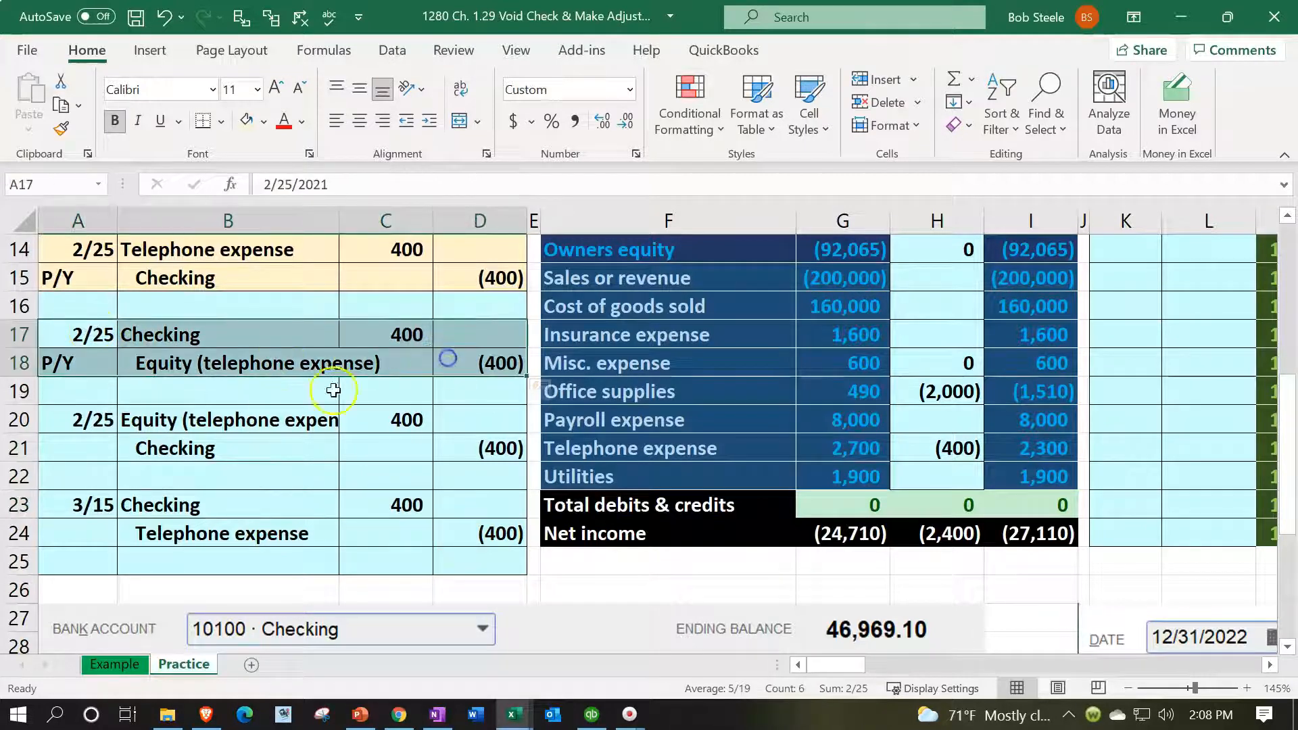
left_click_drag(95, 414, 452, 452, "ctrl")
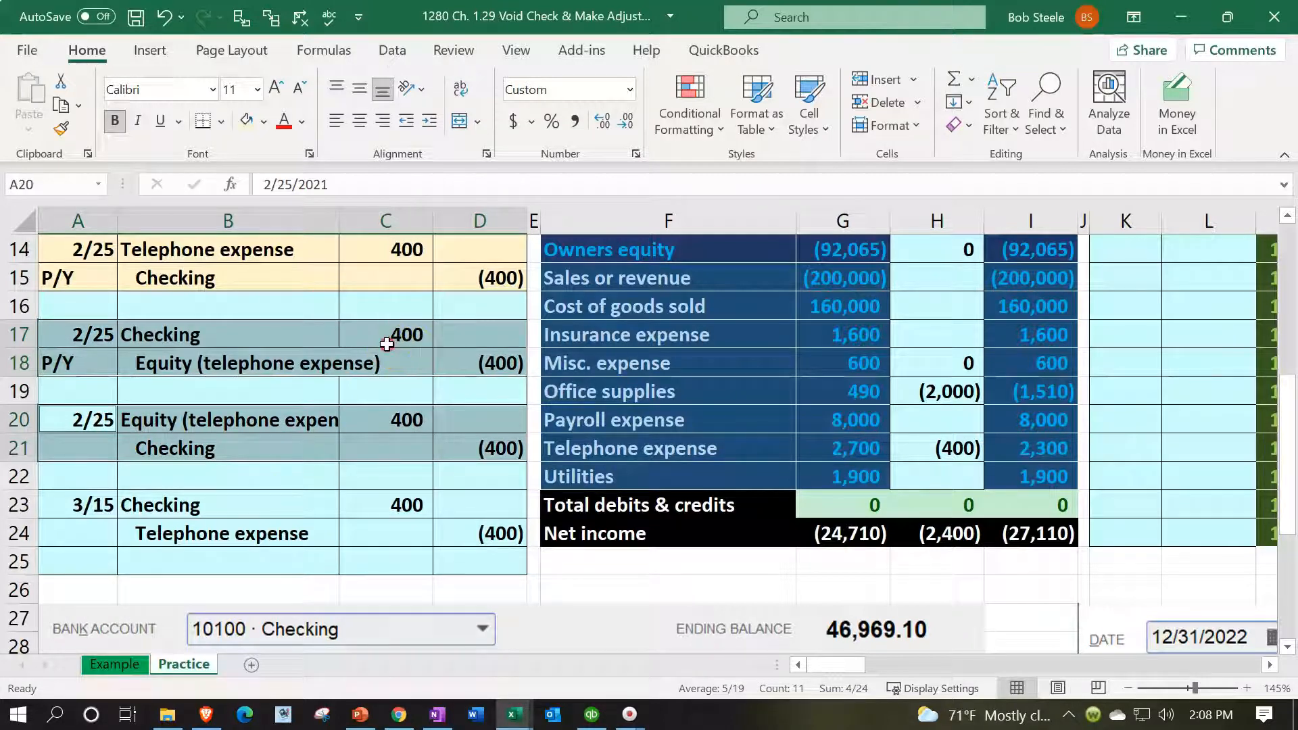
right_click(388, 337)
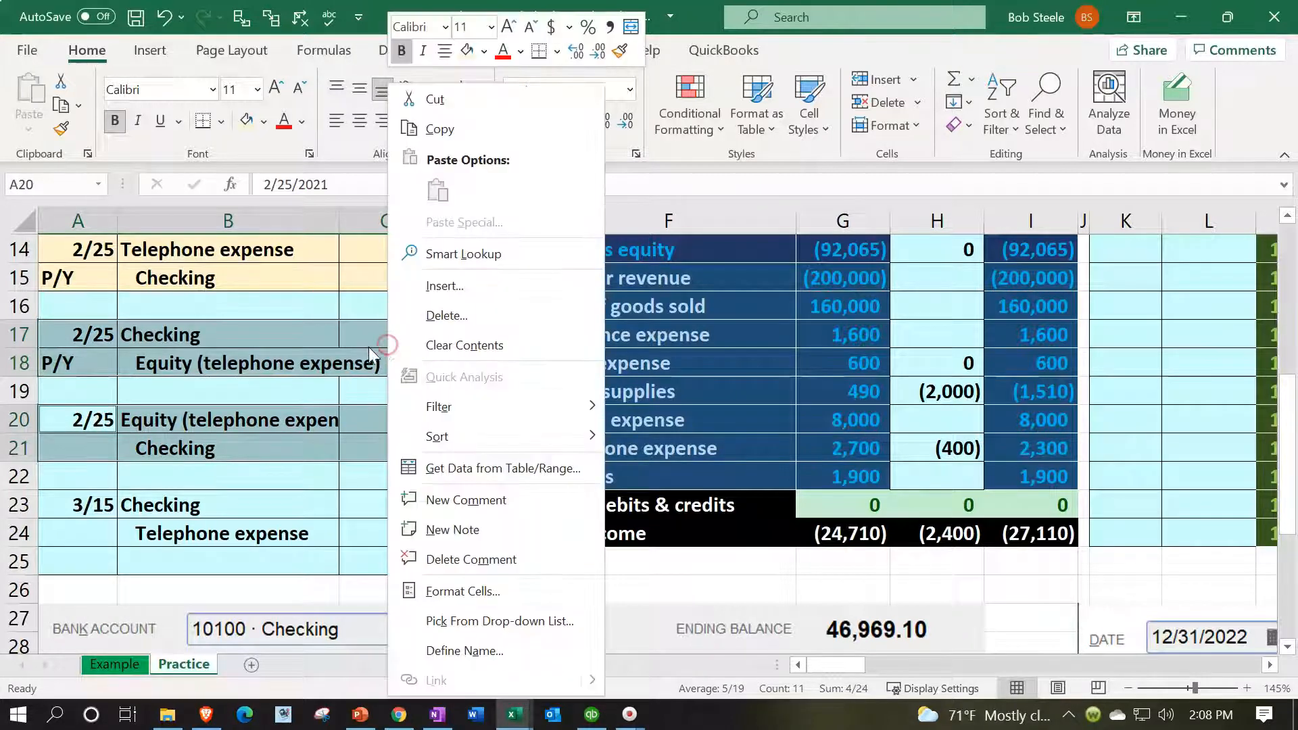
left_click(482, 53)
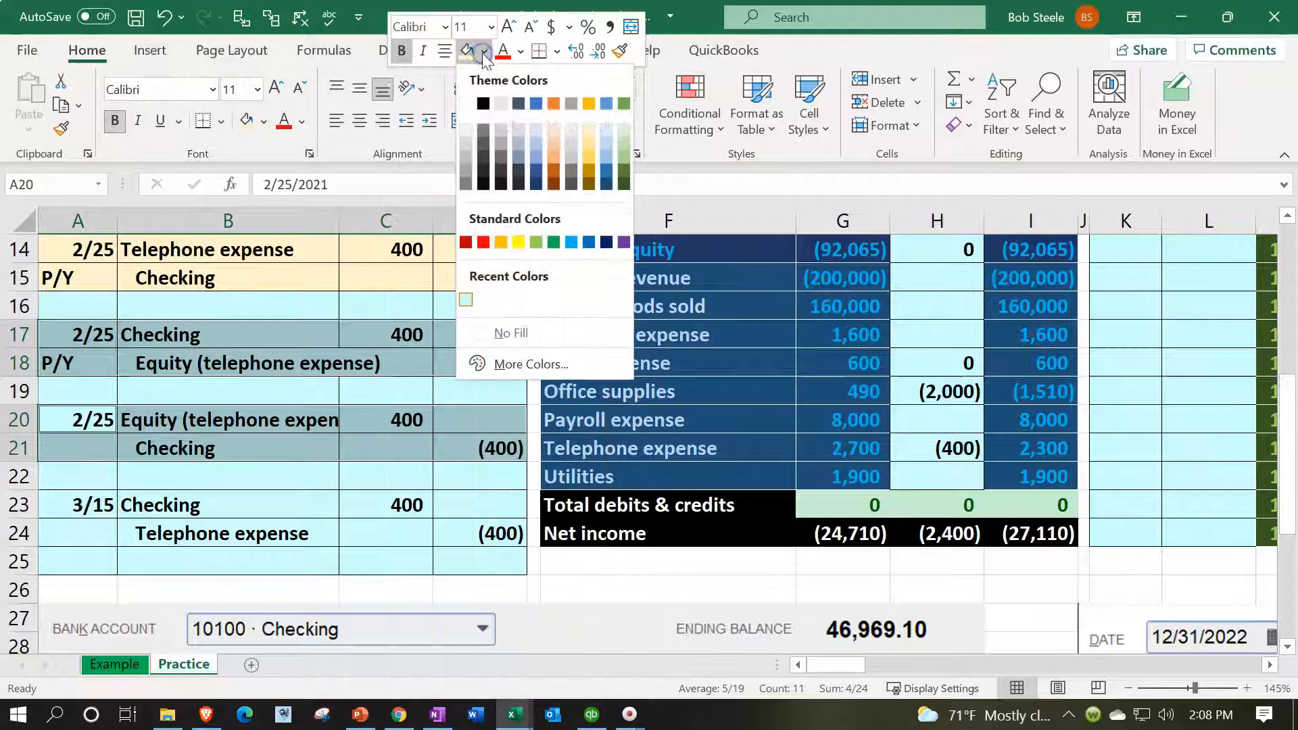
left_click(625, 130)
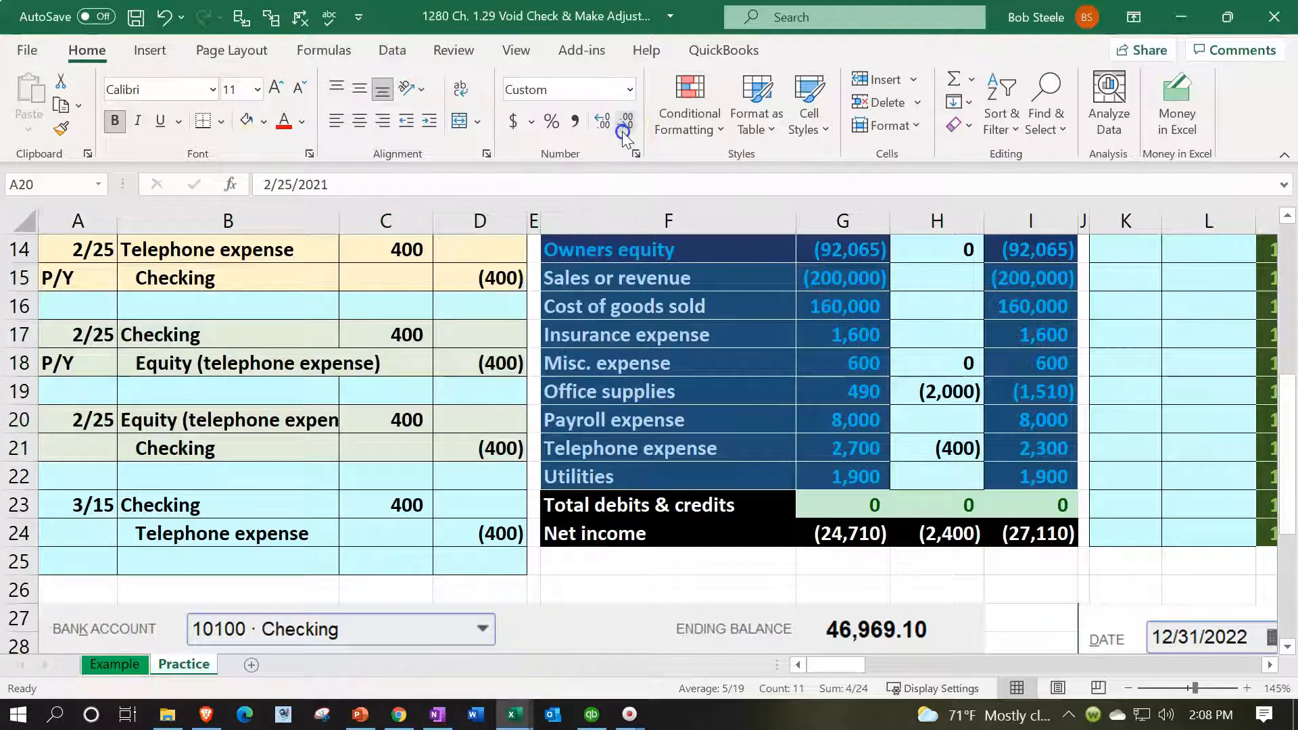
Date the next line of the Checking general ledger account 3/15 in K8 for the telephone expense adjustment entry
left_click(404, 528)
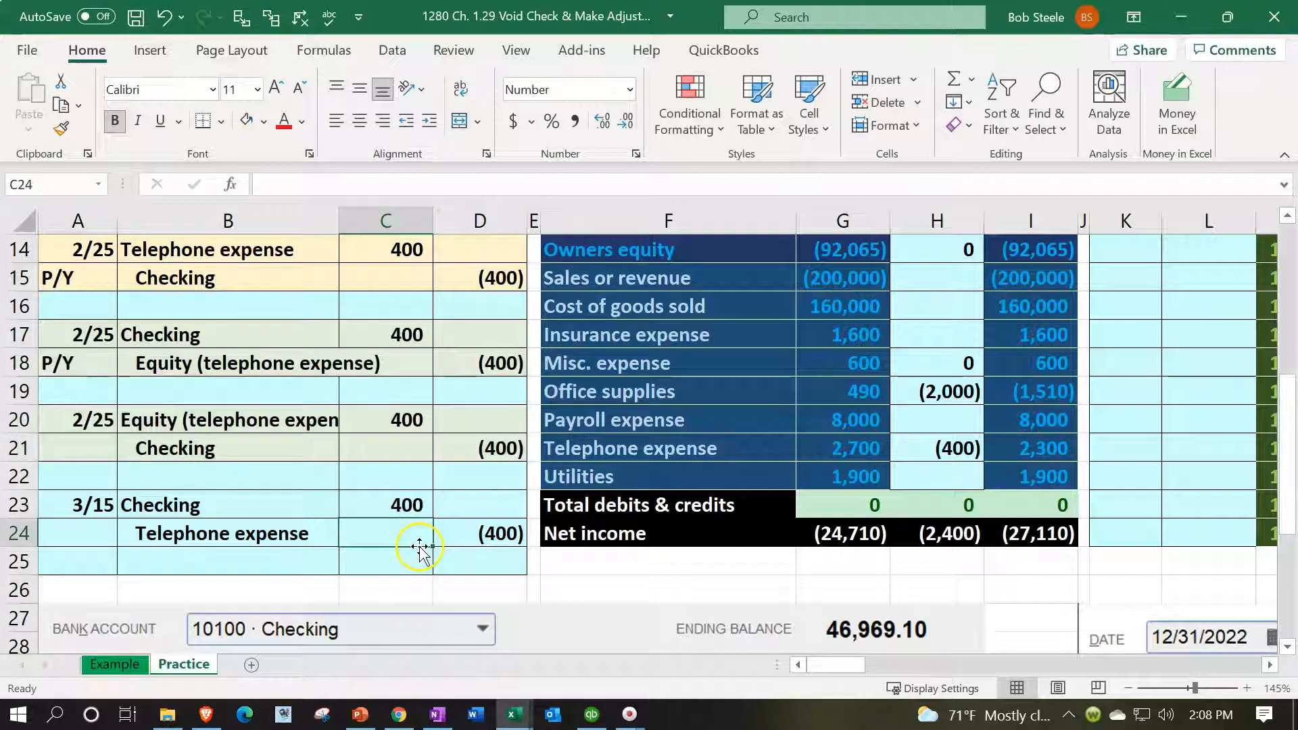
left_click_drag(189, 506, 385, 501)
scroll(783, 513, "up", 5)
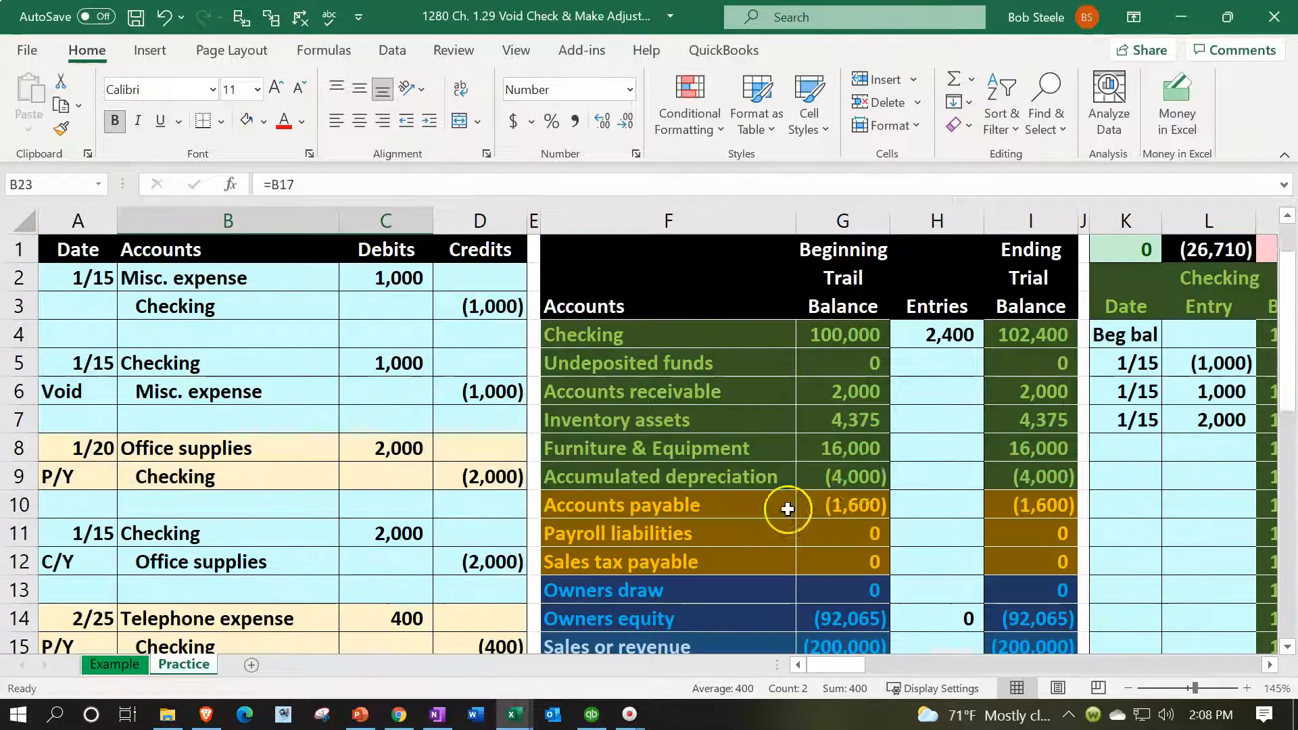
left_click(995, 417)
key("Right")
key("Right")
key("Right")
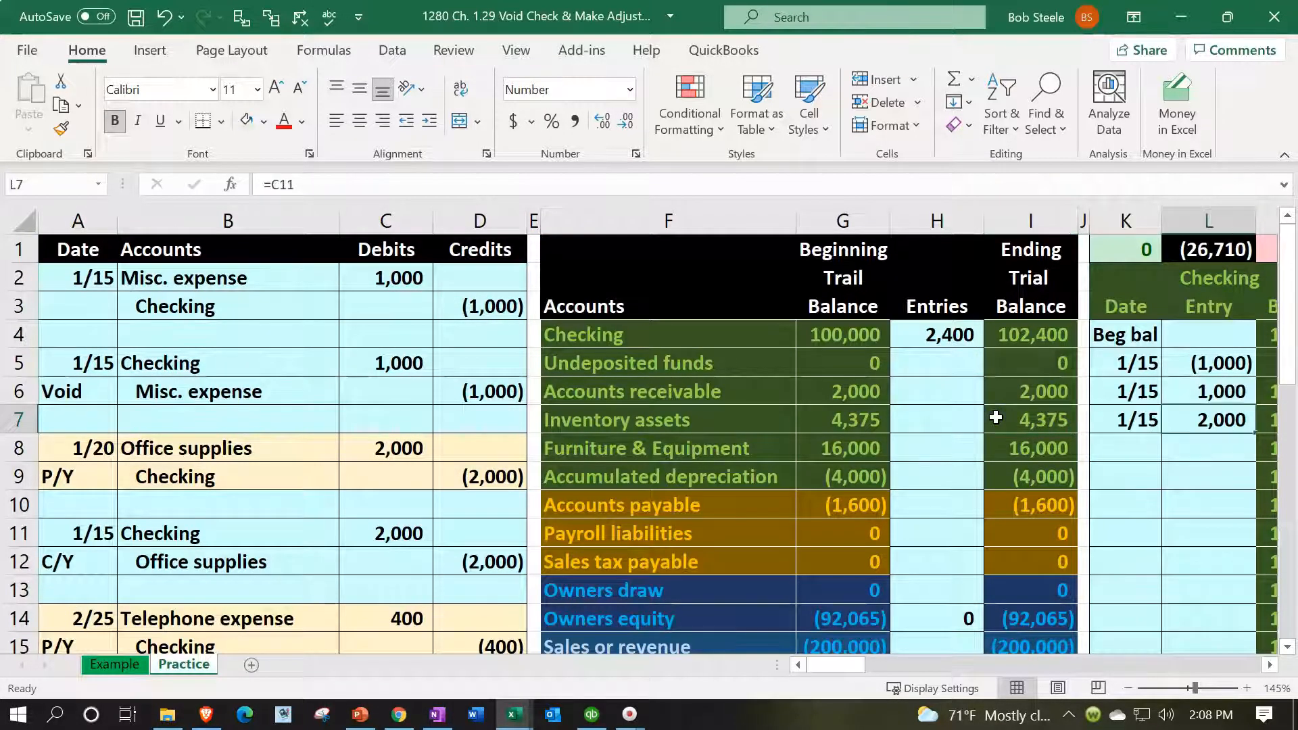
key("Right")
key("Right")
key("Right")
key("Right")
key("Left")
key("Left")
key("Left")
key("Left")
key("Left")
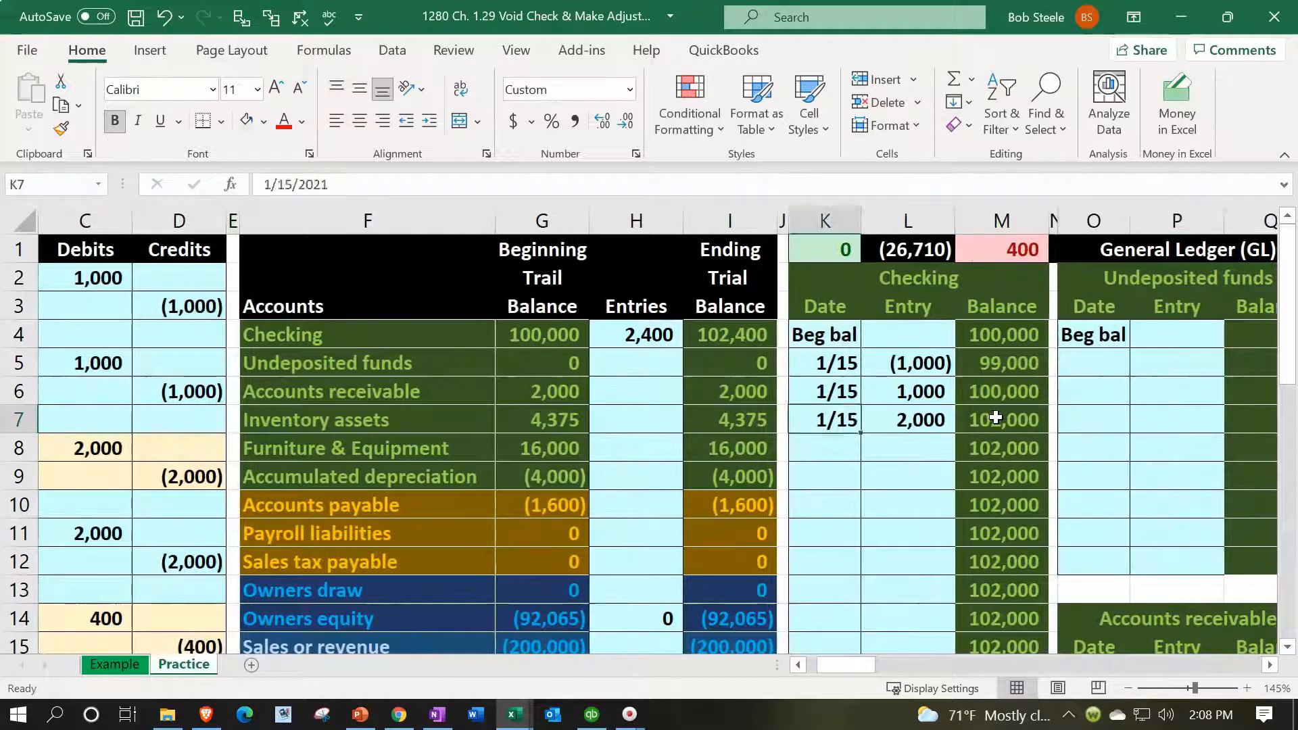
key("Down")
type("3/15")
key("Tab")
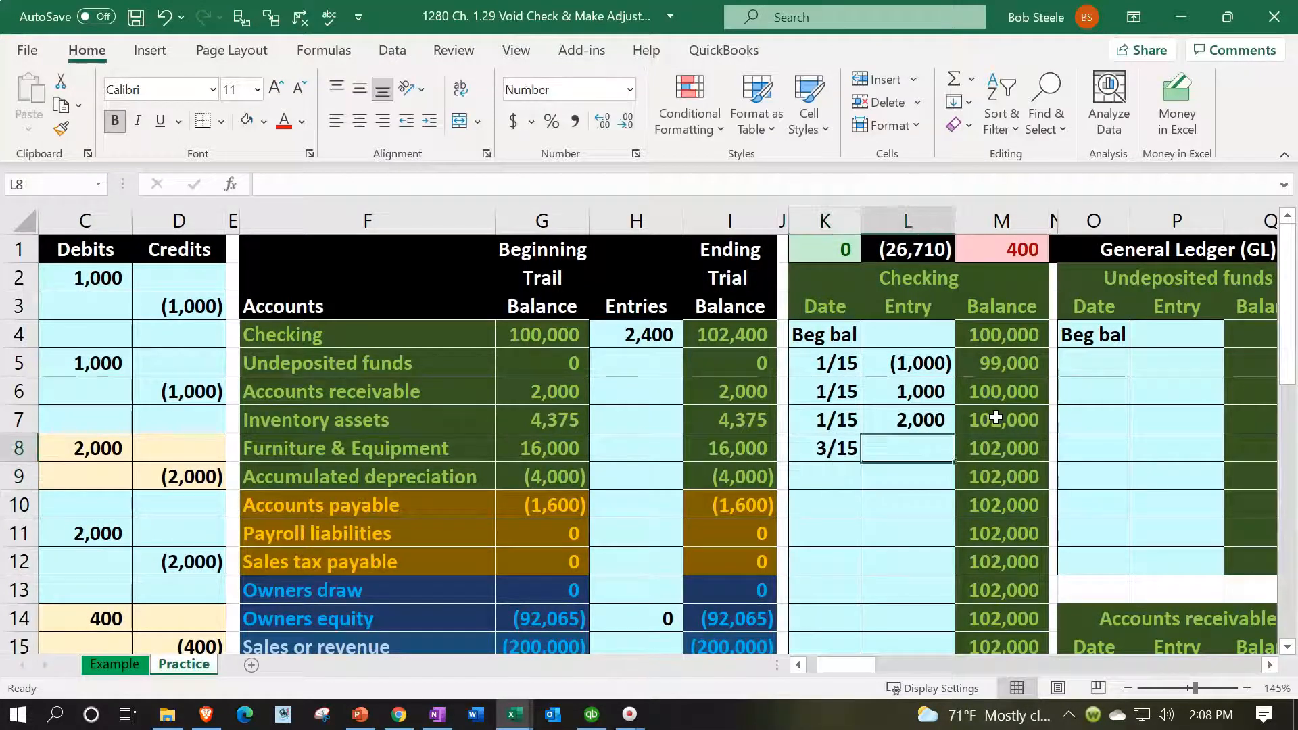
Post the 3/15 entry to the Checking ledger by linking L8 to the journal entry's Checking debit in C23
type("=")
key("Left")
key("Left")
key("Left")
key("Left")
key("Left")
key("Left")
key("Left")
key("Left")
key("Left")
key("Left")
key("Left")
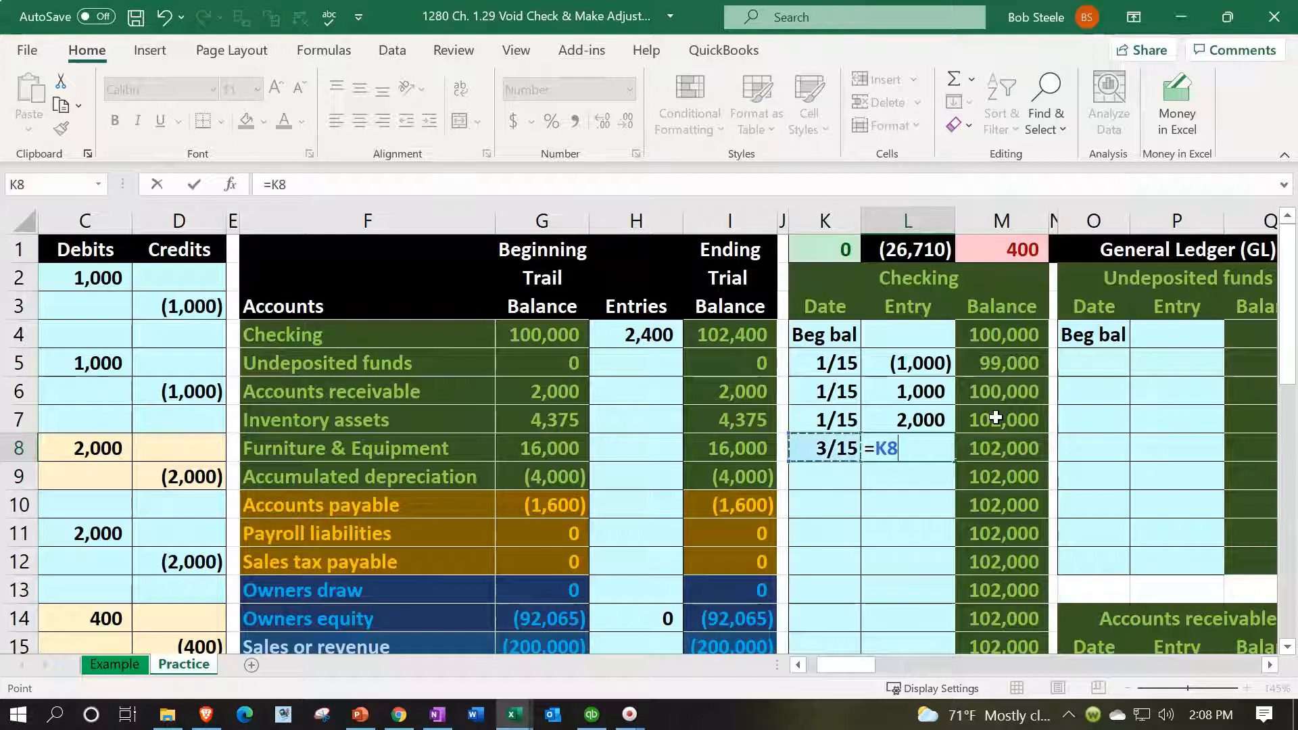
key("Down")
key("Down")
key("Down")
key("Down")
key("Down")
key("Down")
key("Down")
key("Down")
key("Down")
key("Down")
key("Down")
key("Down")
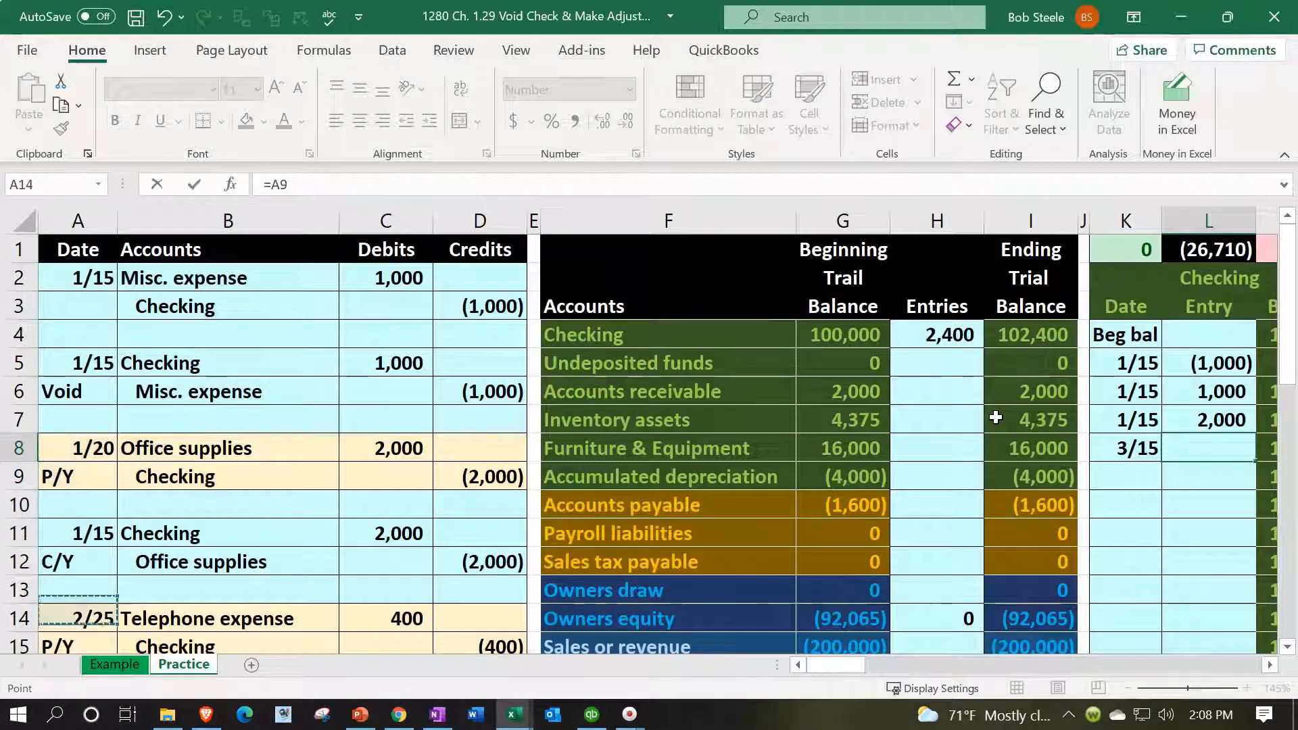
key("Right")
key("Right")
key("Down")
key("Down")
key("Down")
key("Down")
key("Up")
key("Return")
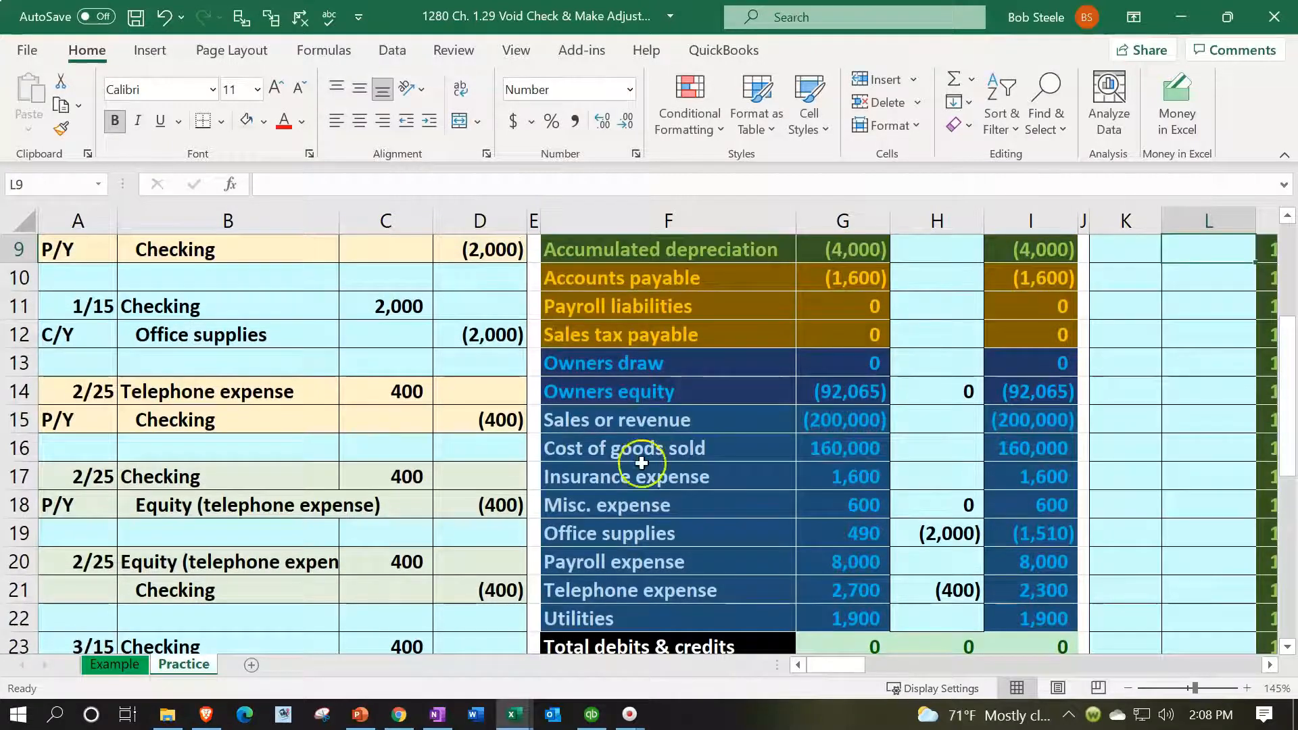
Date the first line under the beginning balance of the Telephone expense ledger account 3/15 in AU5
scroll(623, 449, "down", 2)
left_click_drag(475, 506, 233, 507)
scroll(698, 438, "up", 5)
left_click(916, 398)
key("Right")
key("Right")
key("Right")
key("Right")
key("Right")
key("Right")
key("Right")
key("Right")
key("Right")
key("Right")
key("Right")
key("Right")
key("Right")
key("Right")
key("Right")
key("Right")
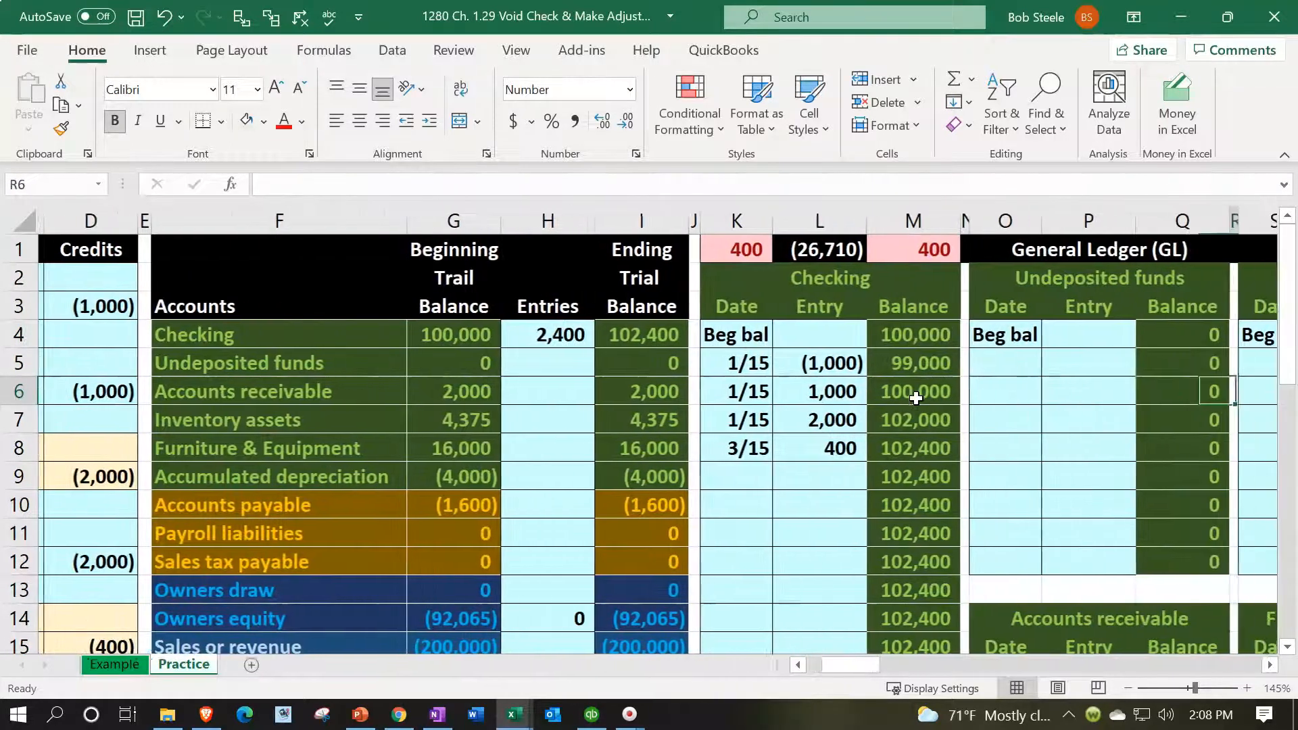
key("Right")
key("Right")
key("Right")
key("Right")
key("Right")
key("Right")
key("Right")
key("Right")
key("Right")
key("Right")
key("Right")
key("Right")
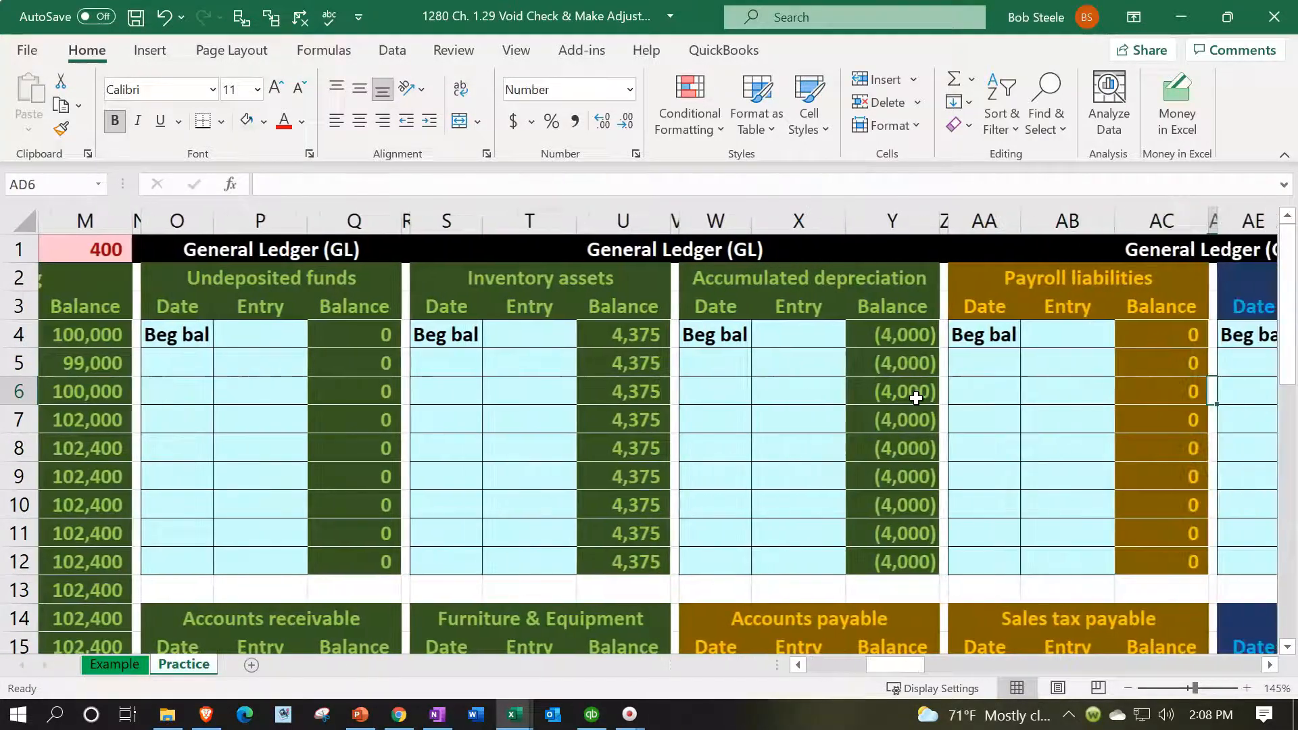
key("Right")
key("Right")
key("Right")
key("Right")
key("Right")
key("Right")
key("Right")
key("Right")
key("Right")
key("Right")
key("Right")
key("Right")
key("Right")
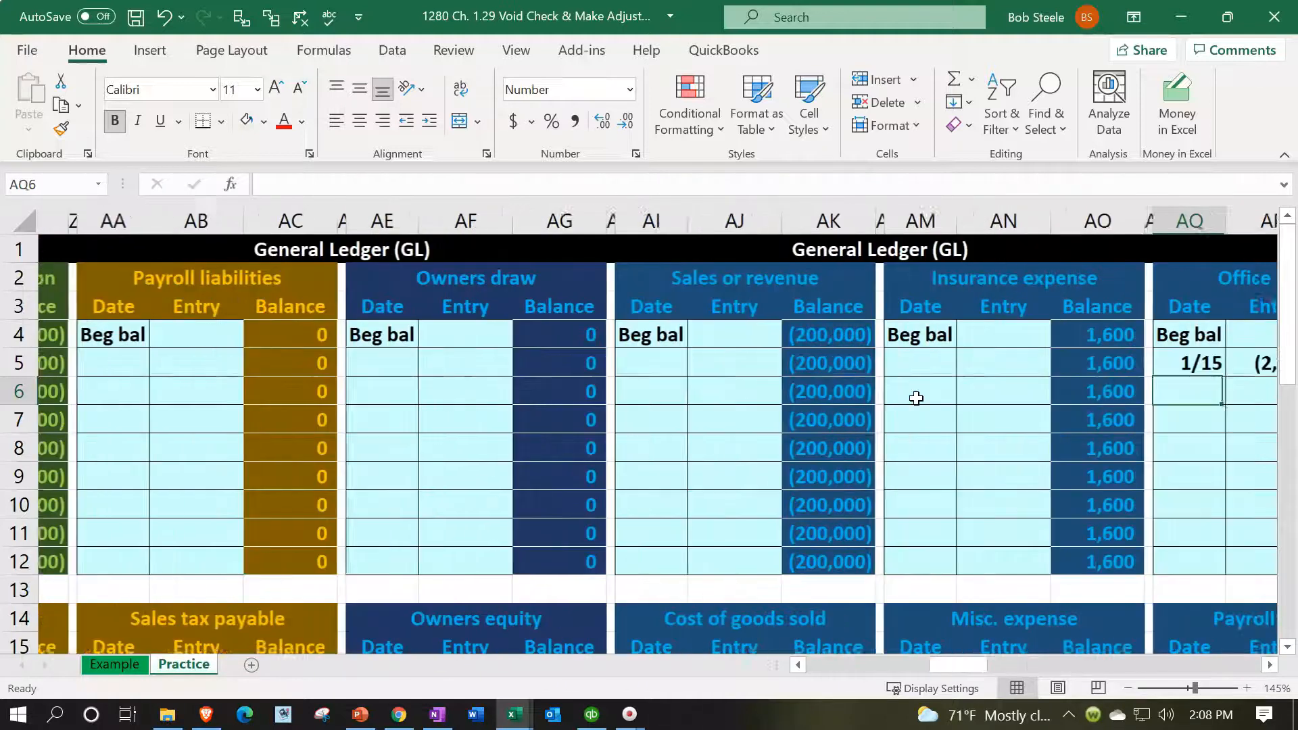
key("Right")
key("Right")
key("Right")
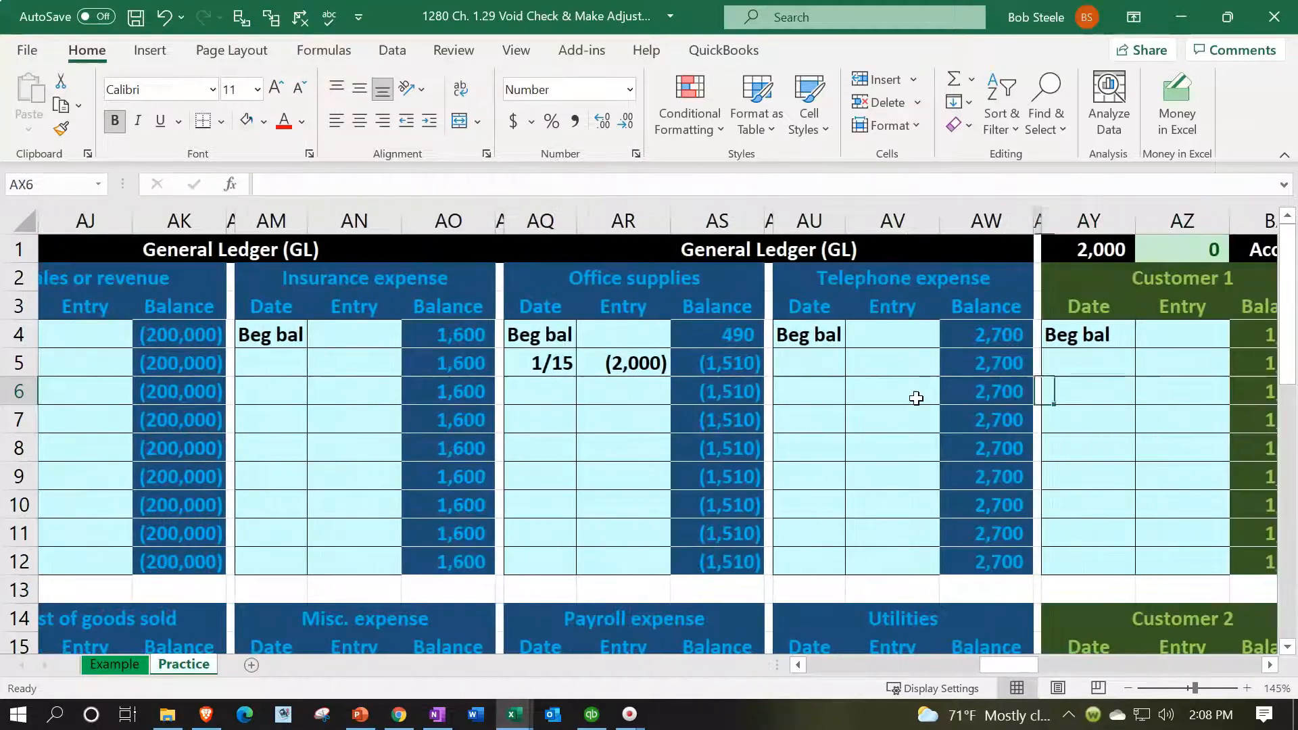
key("Left")
key("Left")
key("Left")
key("Left")
key("Left")
key("Up")
type("1/")
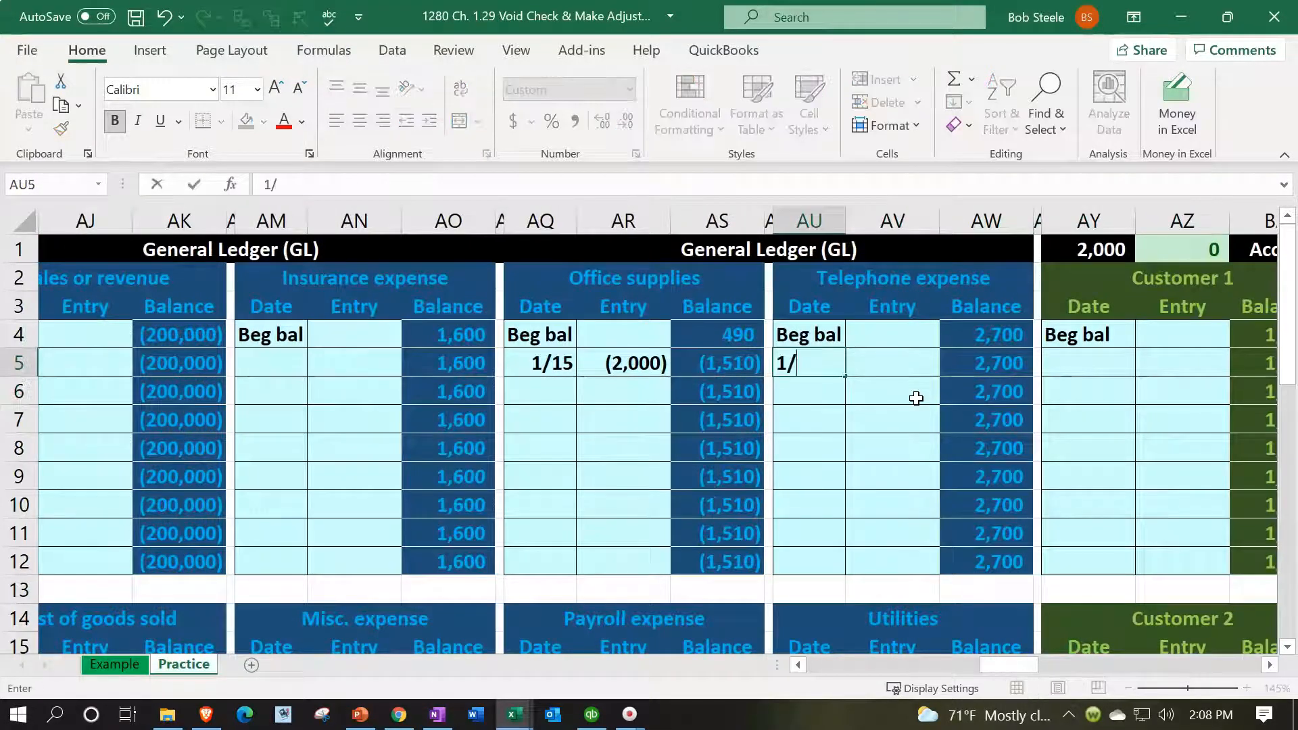
type("15")
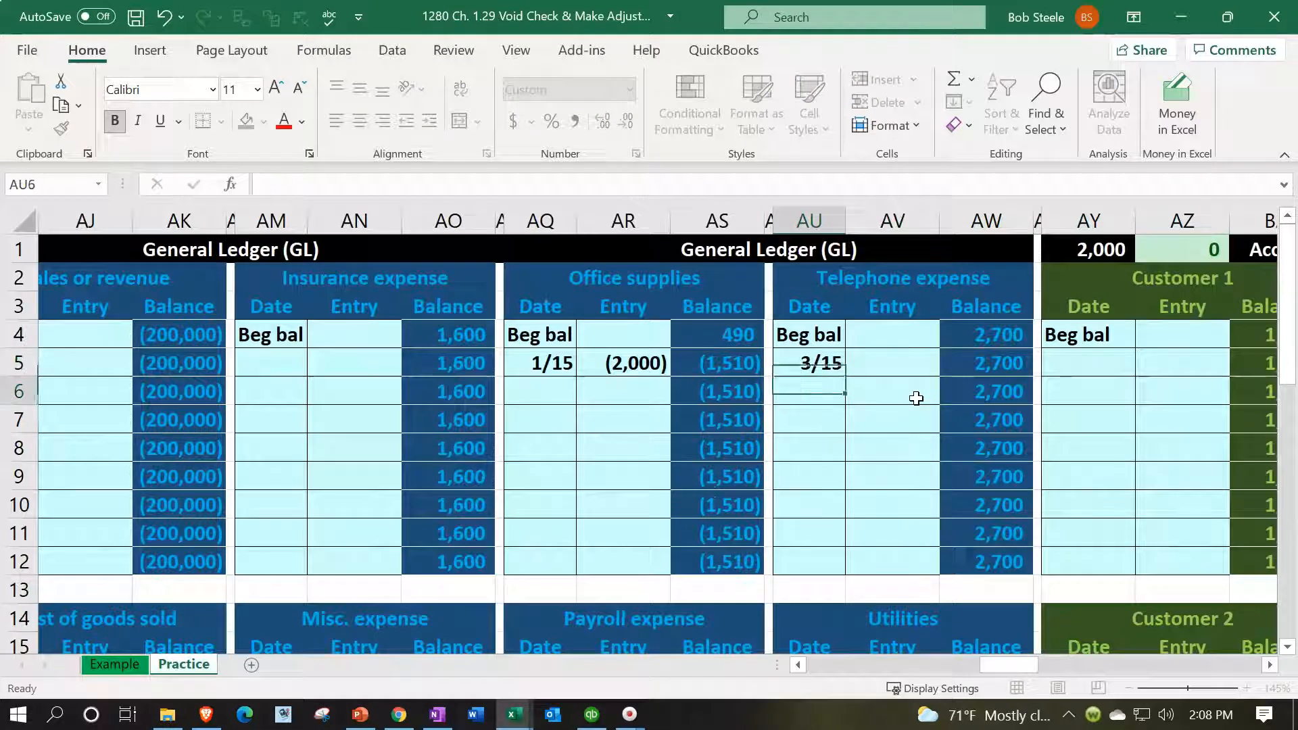
key("Tab")
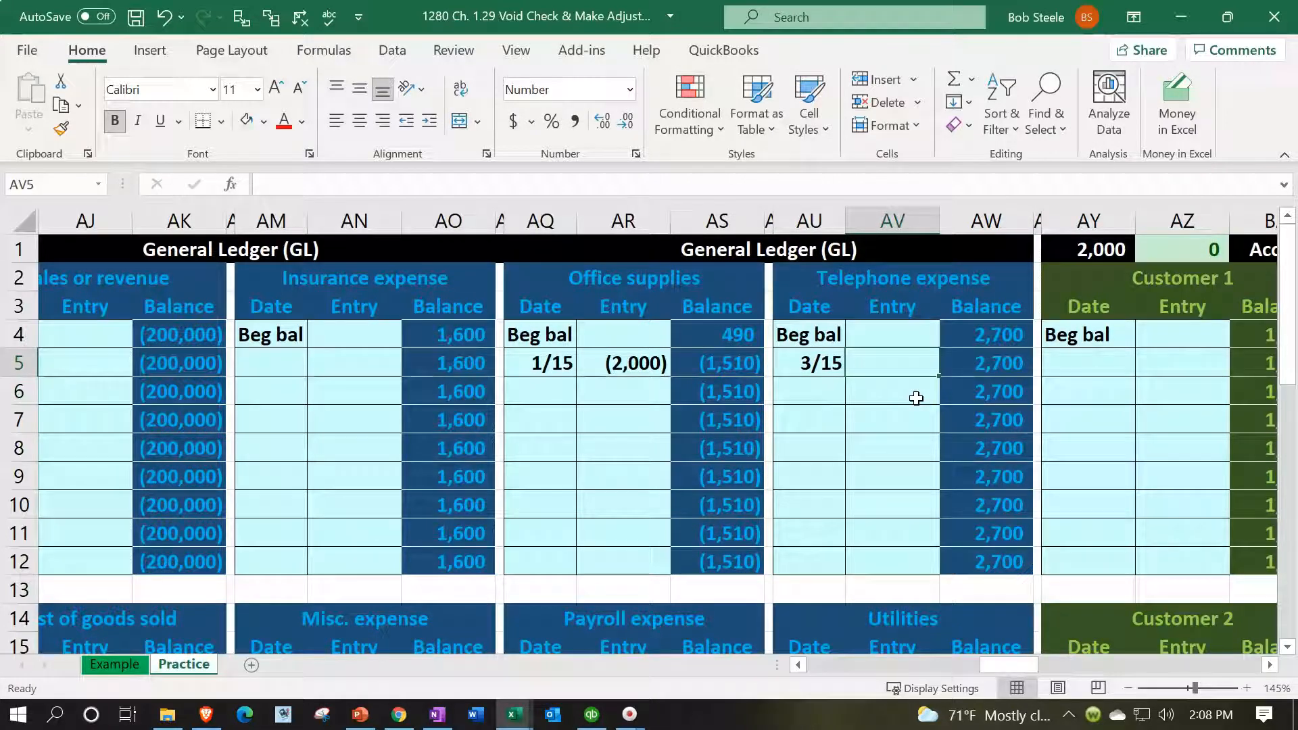
Post the 3/15 entry to the Telephone expense ledger by linking AV5 to the journal entry's Telephone expense credit in D24
type("=")
key("Left")
key("Left")
key("Left")
key("Left")
key("Left")
key("Left")
key("Left")
key("Left")
key("Left")
key("Left")
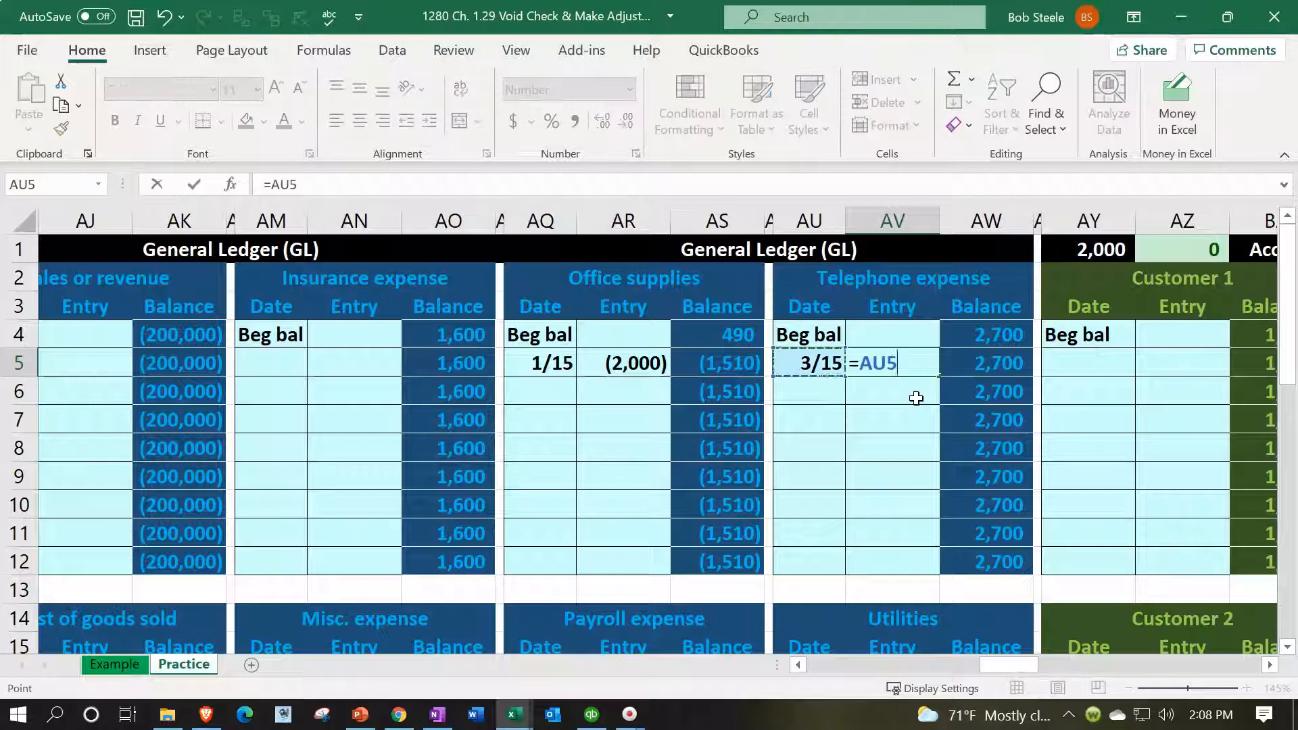
key("Left")
key("Left")
key("Left")
key("Left")
key("Left")
key("Left")
key("Left")
key("Left")
key("Left")
key("Left")
key("Left")
key("Left")
key("Left")
key("Left")
key("Left")
key("Left")
key("Left")
key("Left")
key("Left")
key("Left")
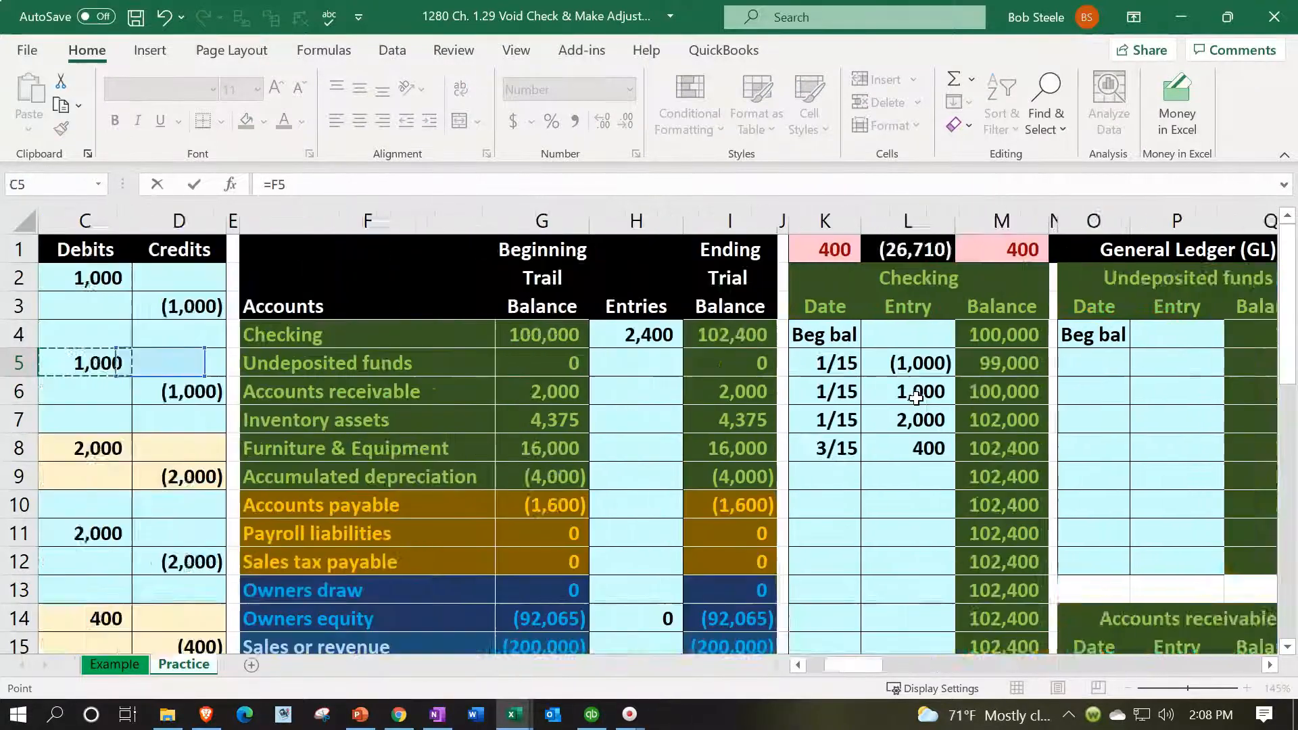
key("Down")
key("Down")
key("Down")
key("Down")
key("Down")
key("Down")
key("Down")
key("Down")
key("Down")
key("Down")
key("Down")
key("Down")
key("Down")
key("Down")
key("Down")
key("Down")
key("Down")
key("Down")
key("Down")
key("Down")
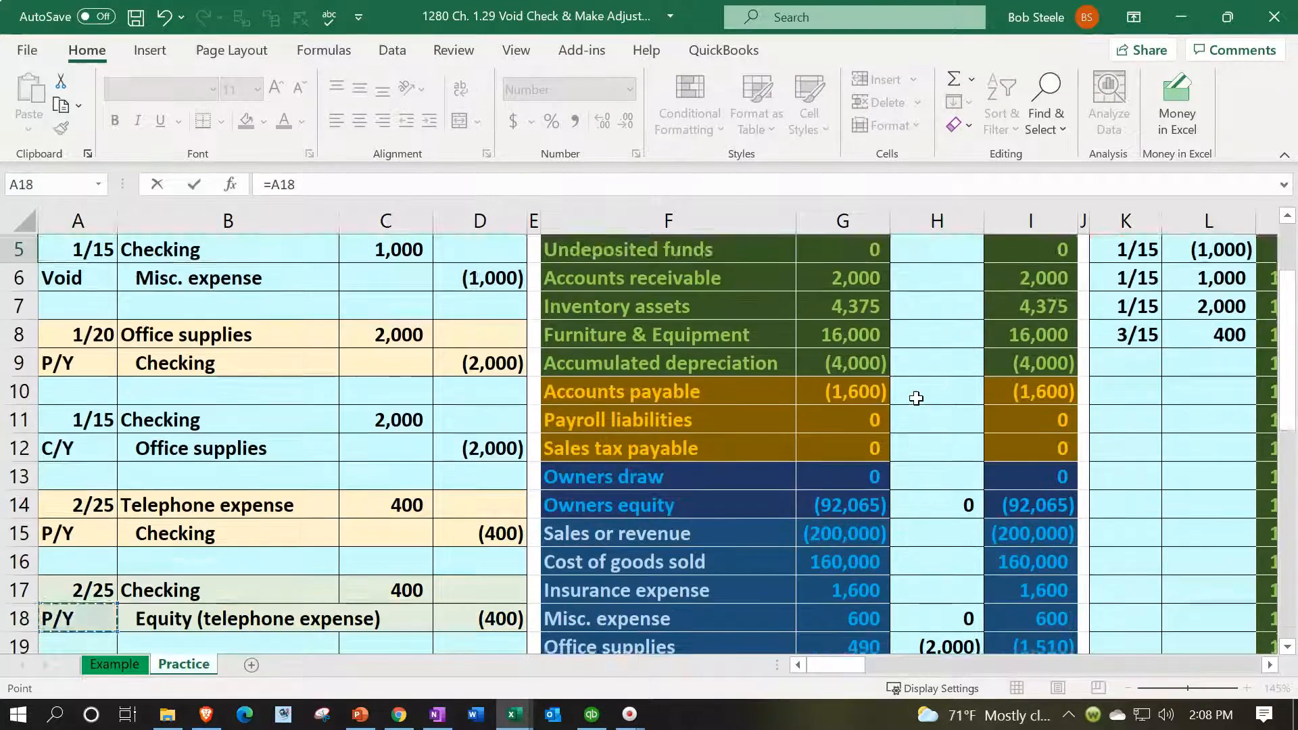
key("Right")
key("Right")
key("Right")
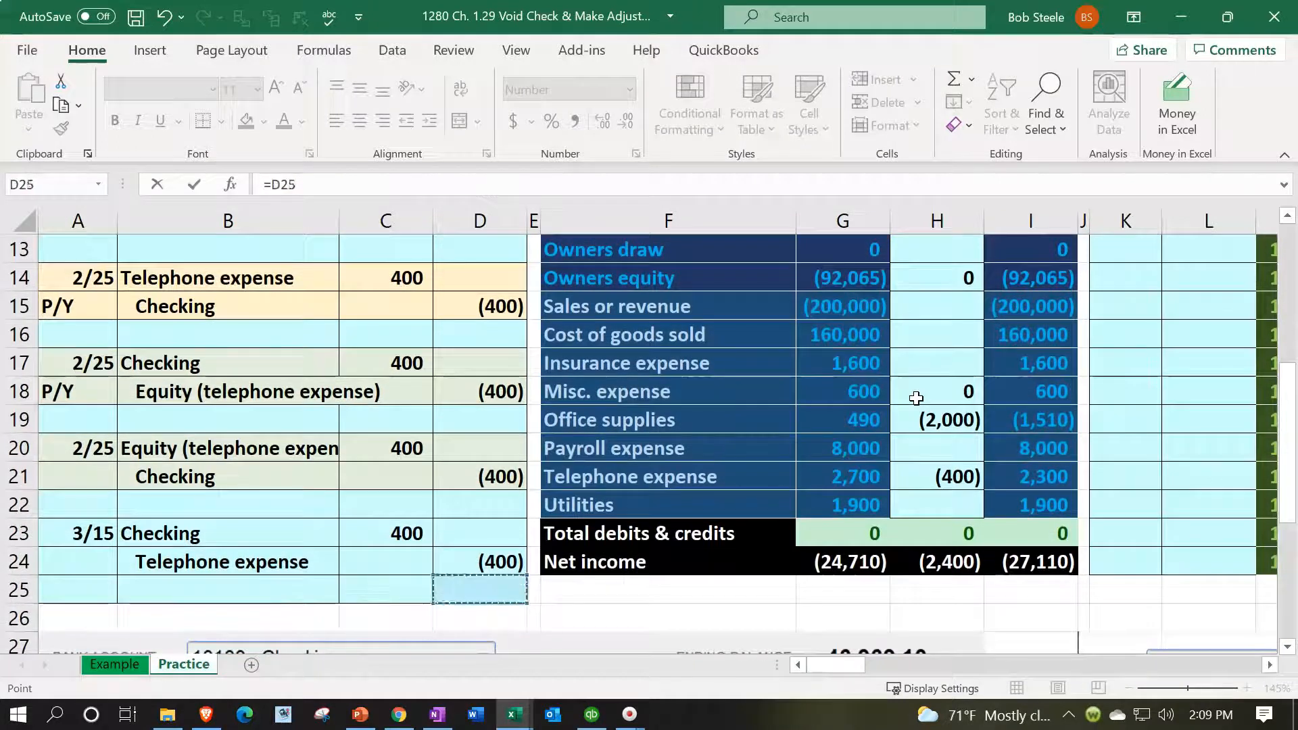
key("Up")
key("Return")
Compare the Telephone expense ledger balance in AW5 with the account's ending trial balance in I21
key("Up")
key("Up")
key("Right")
key("Right")
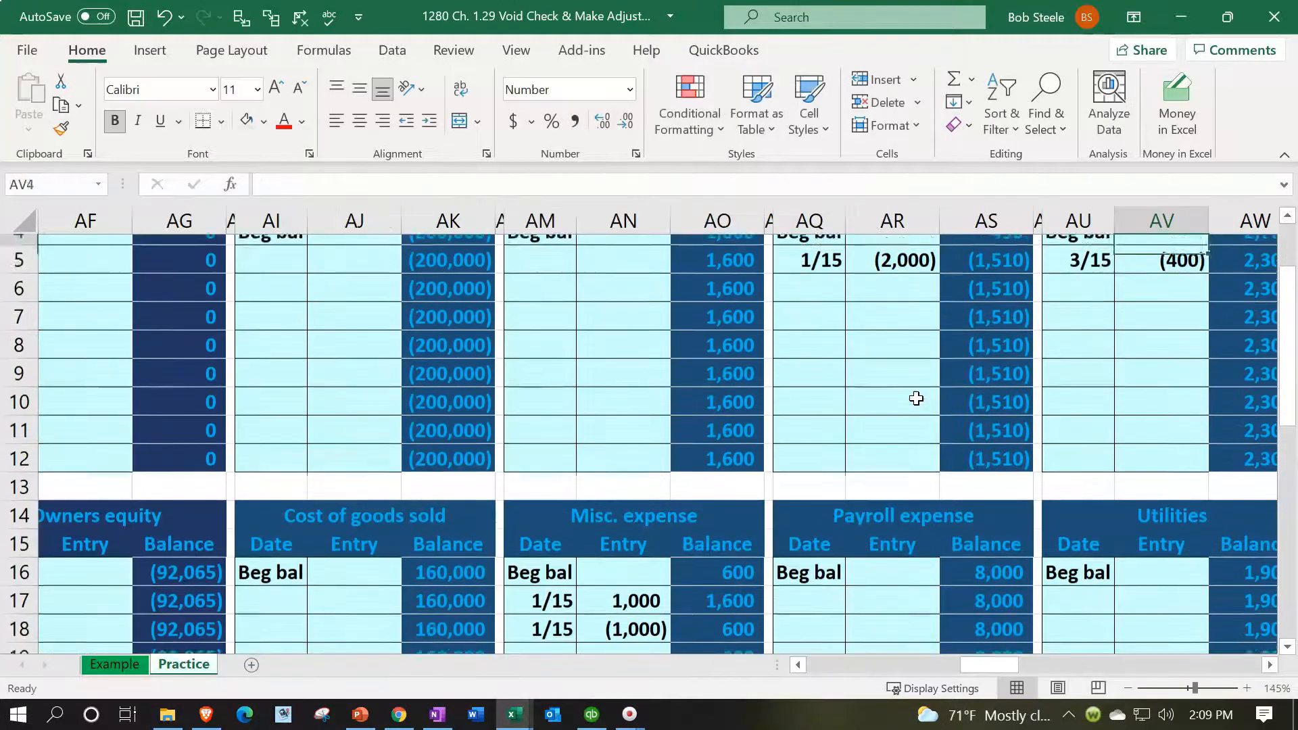
key("Left")
key("Down")
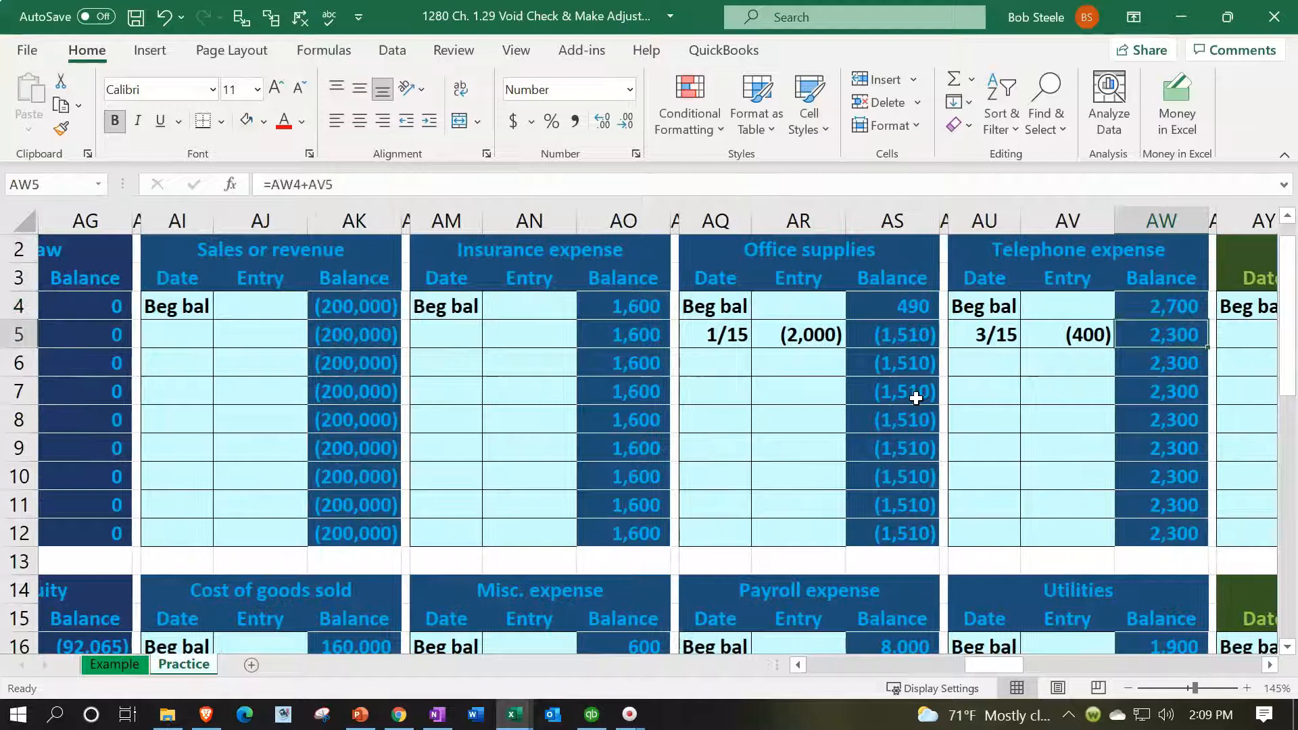
key("Left")
key("Right")
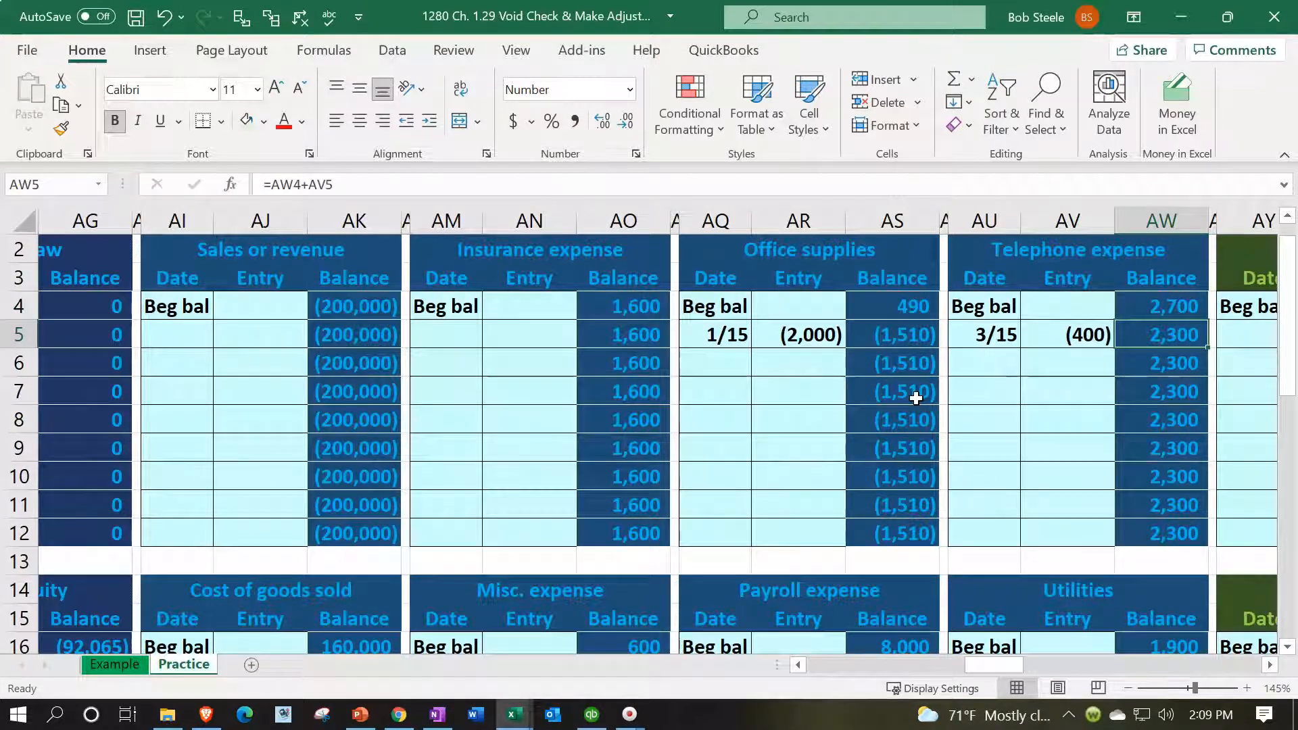
key("Left")
key("Left")
key("Left")
key("Left")
key("Left")
key("Left")
key("Left")
key("Left")
key("Left")
key("Left")
key("Left")
key("Left")
key("Left")
key("Left")
key("Left")
key("Left")
key("Left")
key("Left")
key("Left")
key("Left")
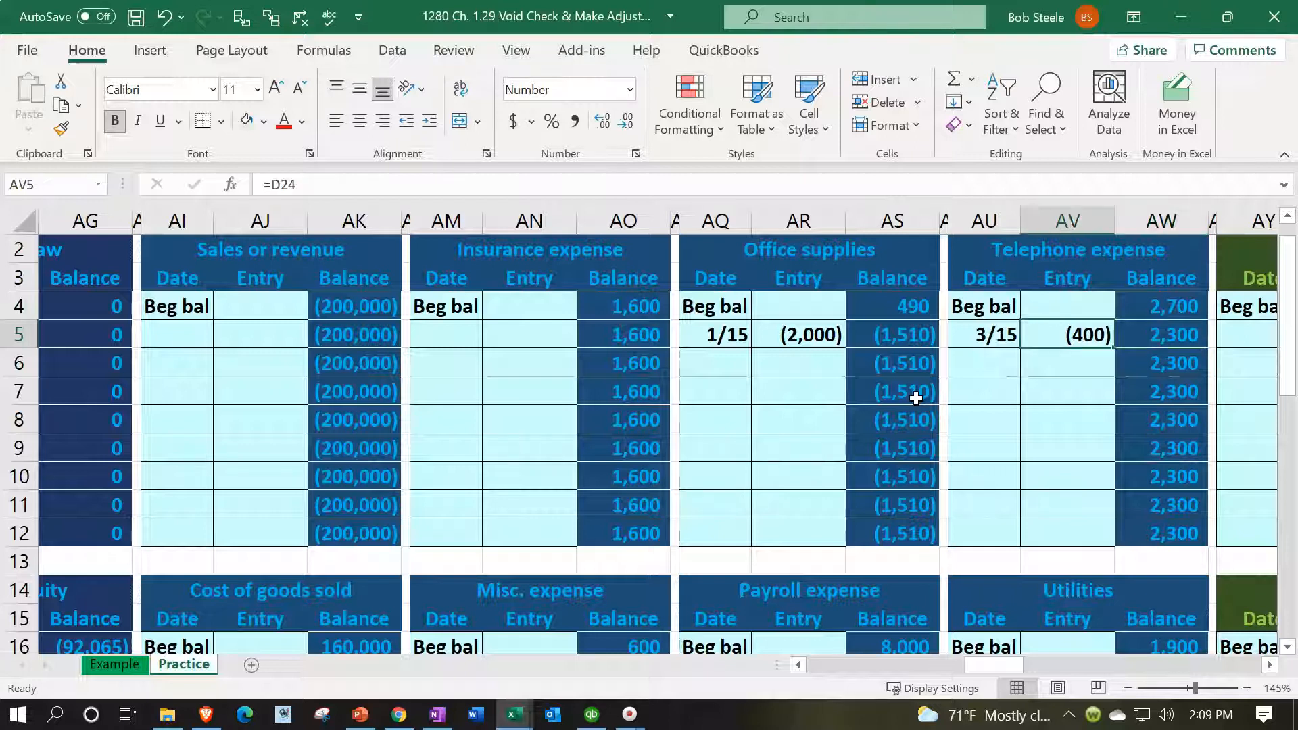
key("Left")
key("Left")
key("Left")
key("Left")
key("Left")
key("Left")
key("Left")
key("Left")
key("Left")
key("Left")
key("Left")
key("Left")
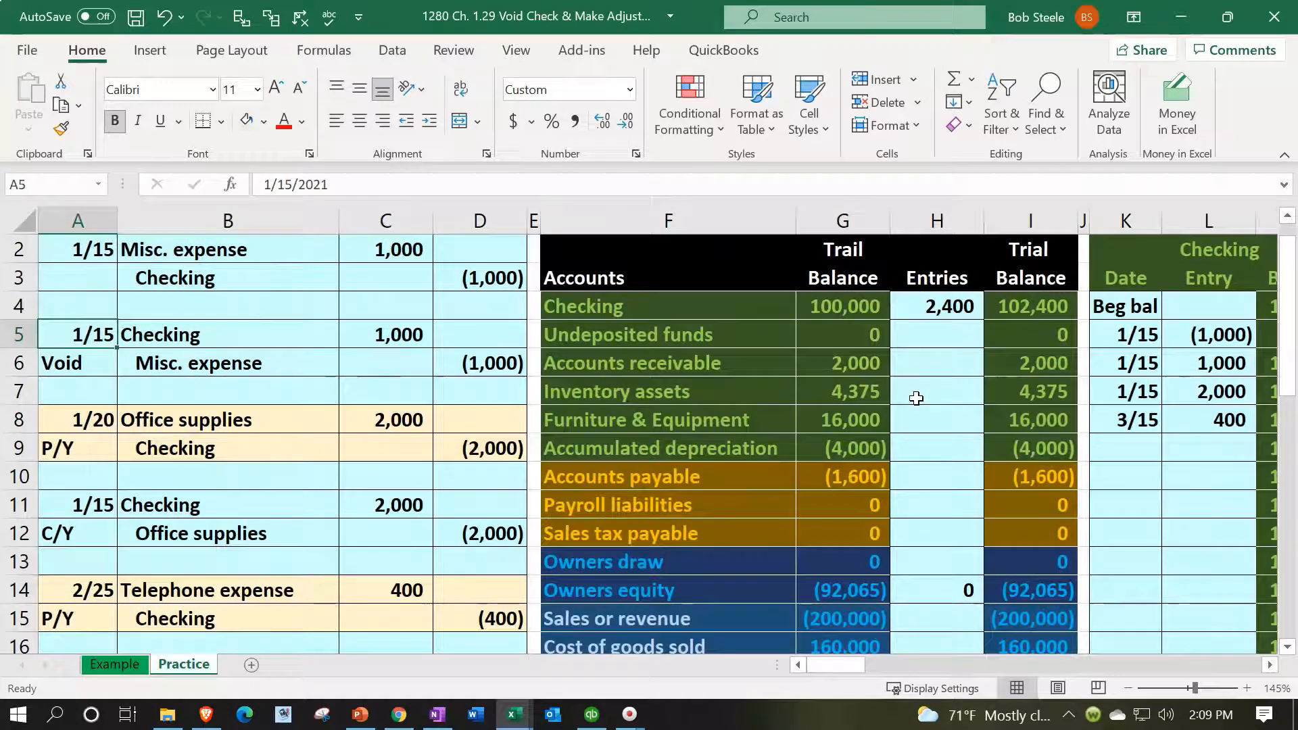
scroll(915, 399, "down", 3)
left_click(1032, 533)
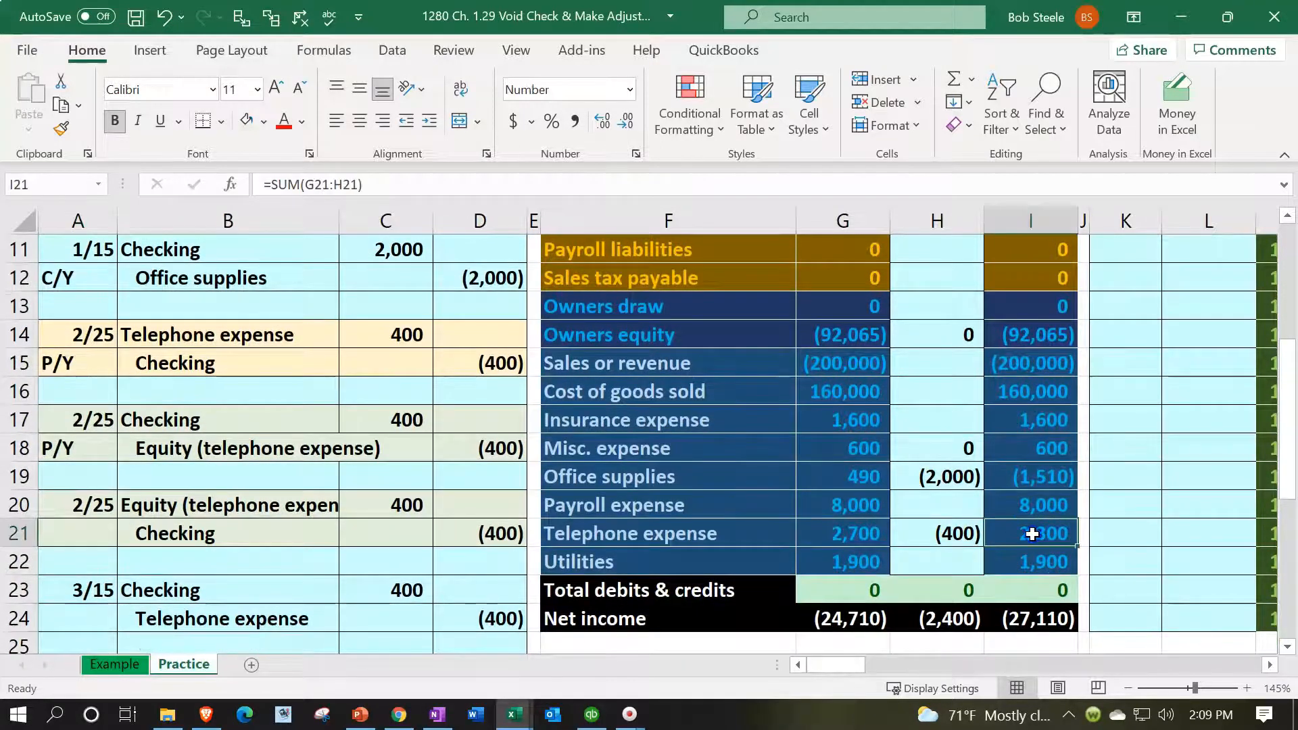
scroll(1041, 473, "up", 3)
left_click(1145, 249)
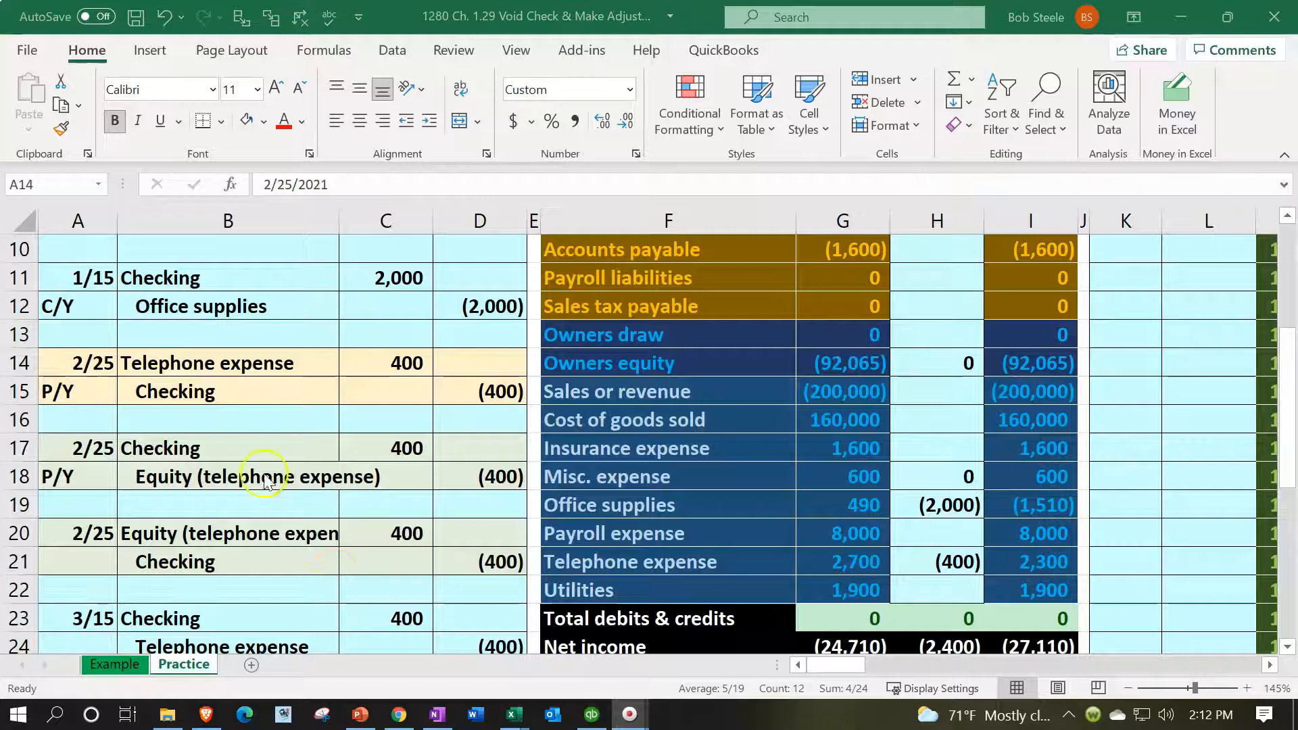
Review the prior-year telephone expense check in A14:D15, its equity void entry in A17:D18 and the reversing equity entry in A20:D21
left_click_drag(95, 363, 476, 400)
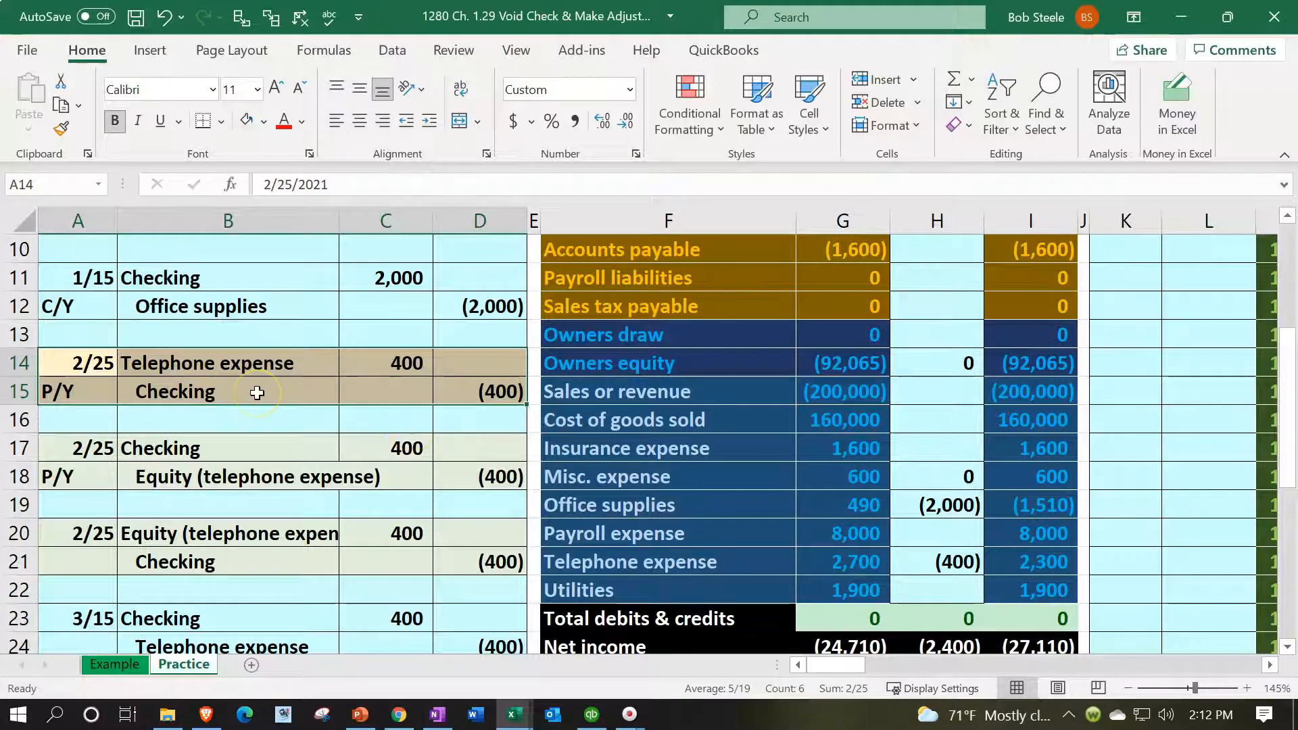
left_click_drag(88, 364, 468, 469)
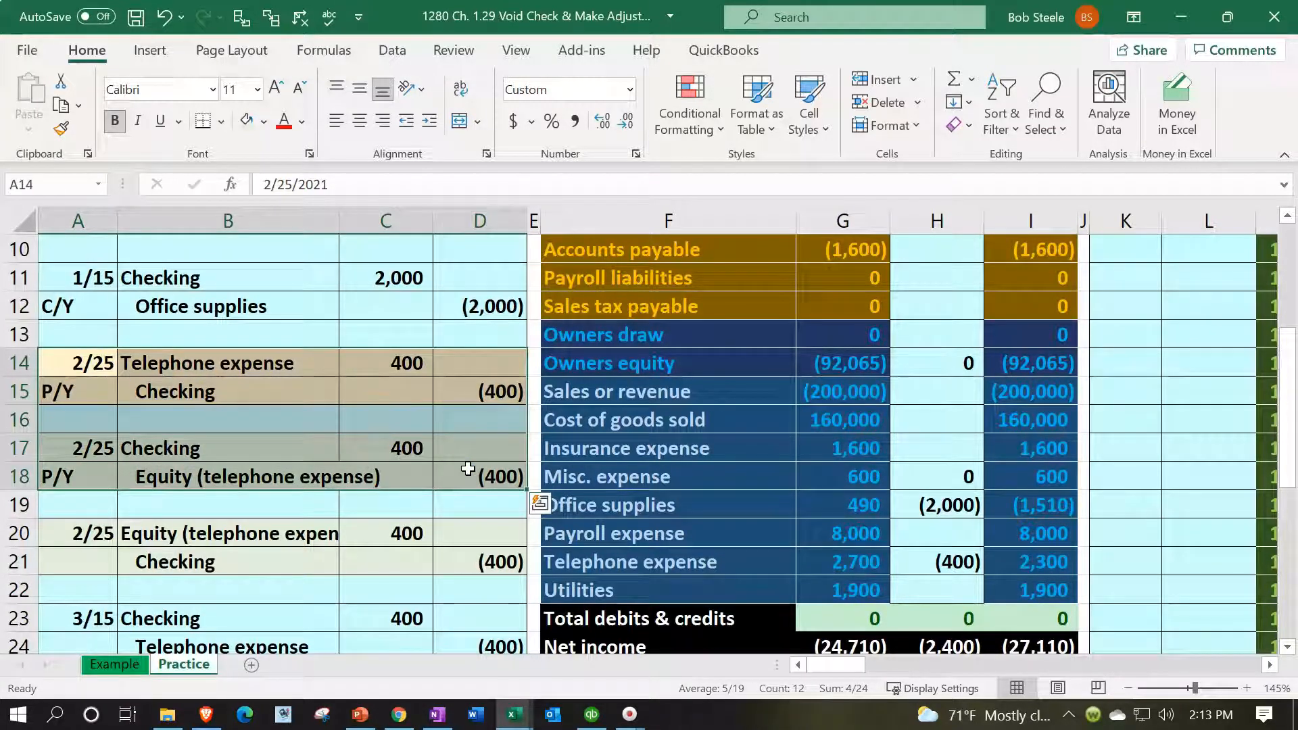
left_click_drag(84, 449, 463, 473)
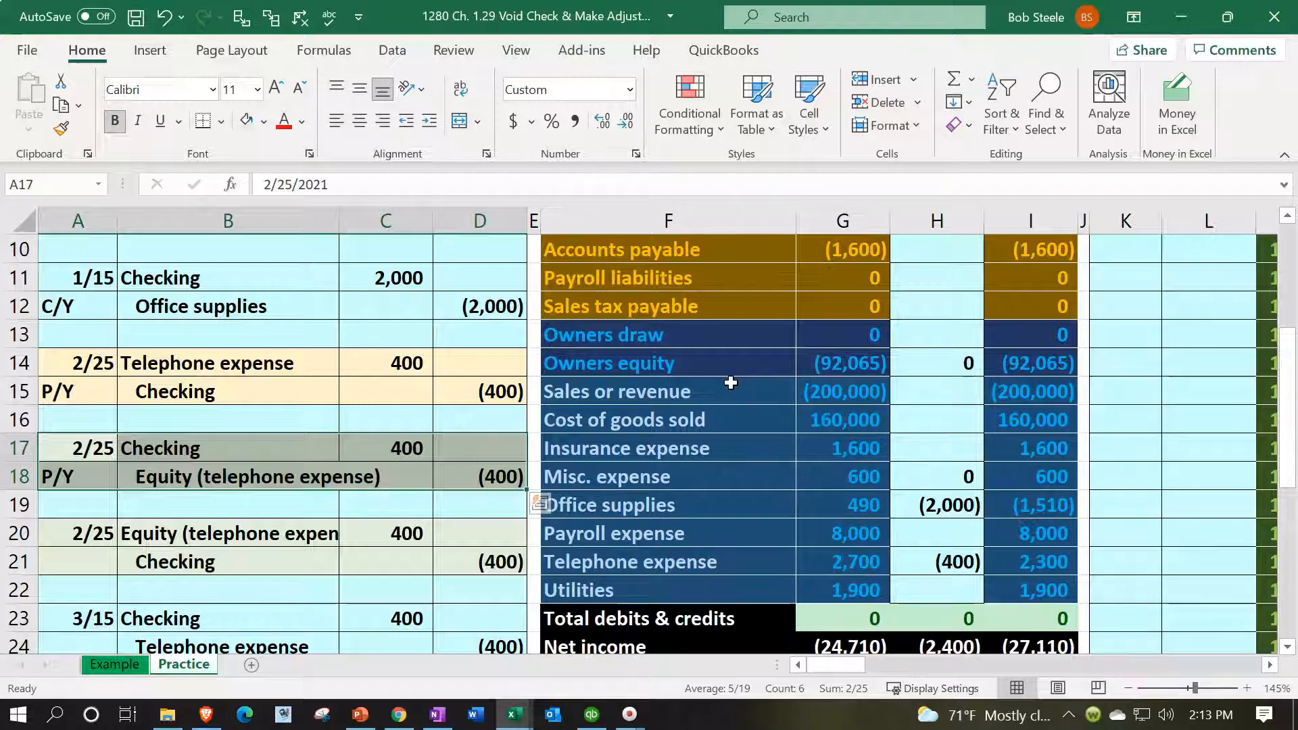
left_click_drag(102, 365, 469, 480)
scroll(469, 480, "down", 4)
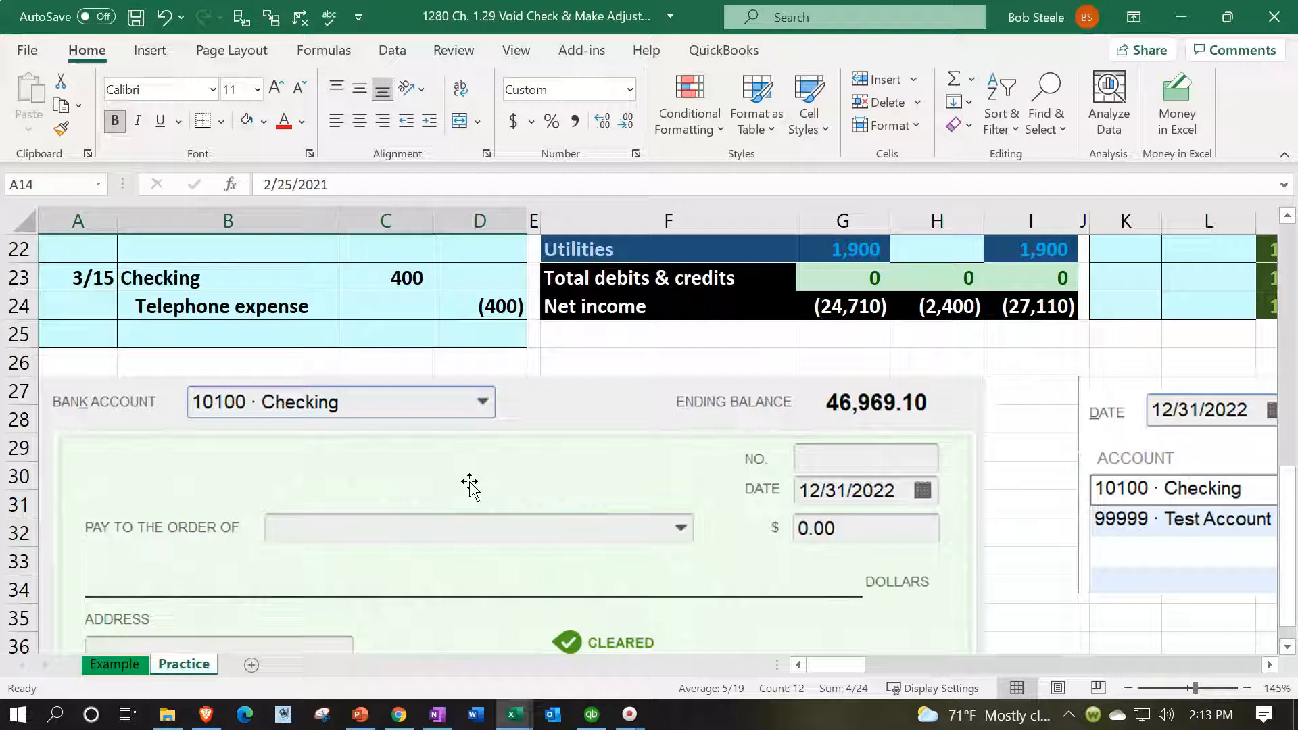
scroll(469, 484, "up", 3)
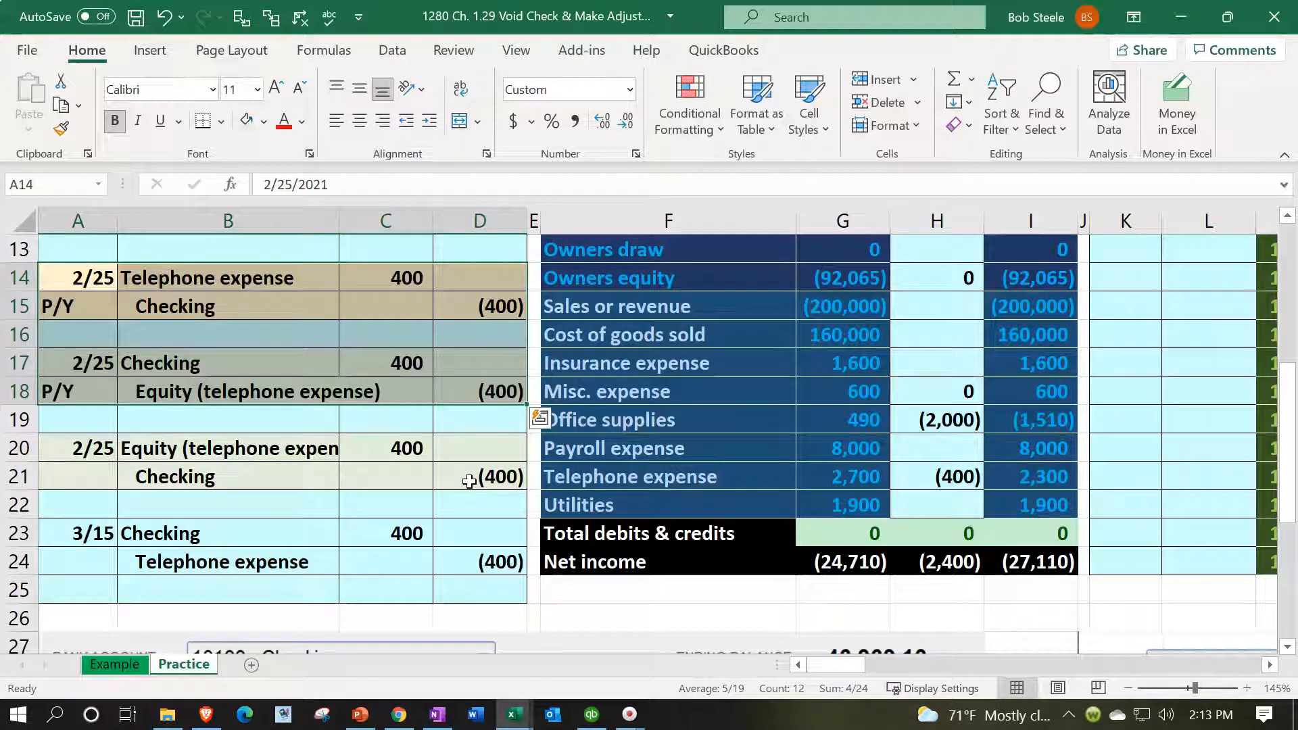
scroll(469, 481, "up", 1)
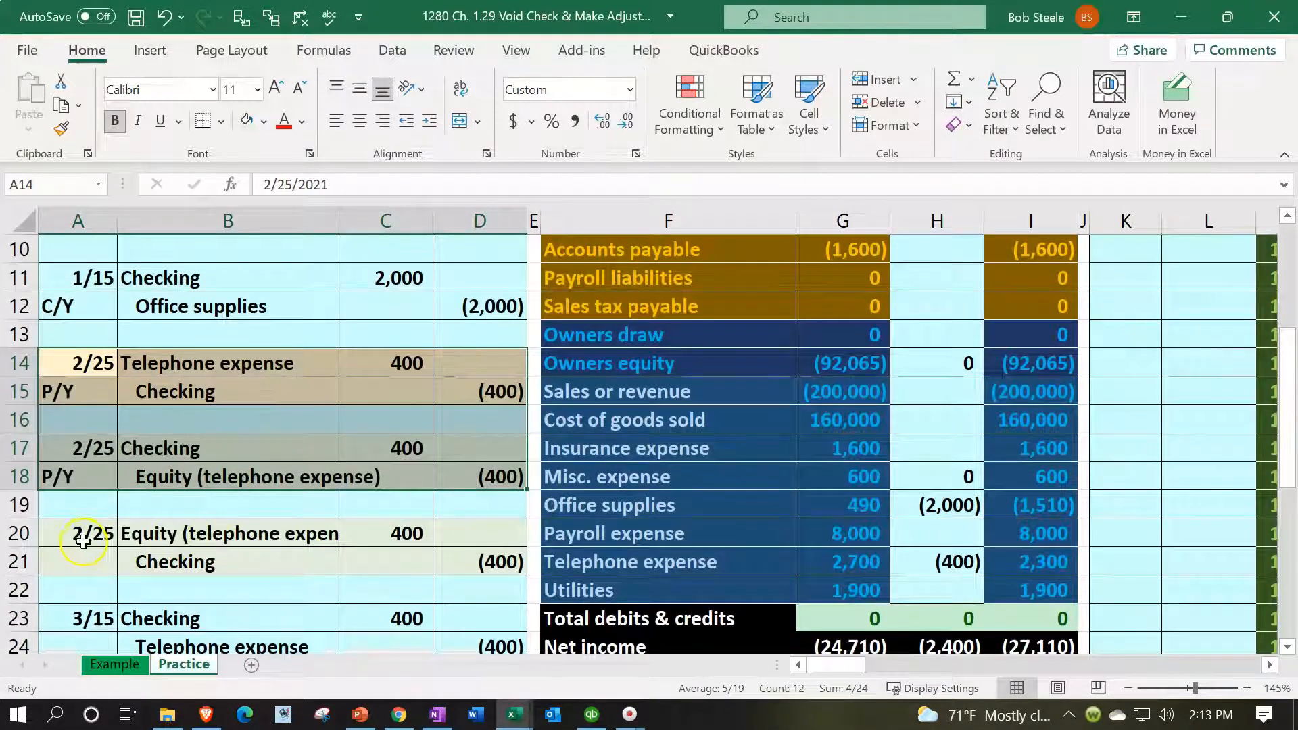
left_click_drag(81, 539, 454, 547)
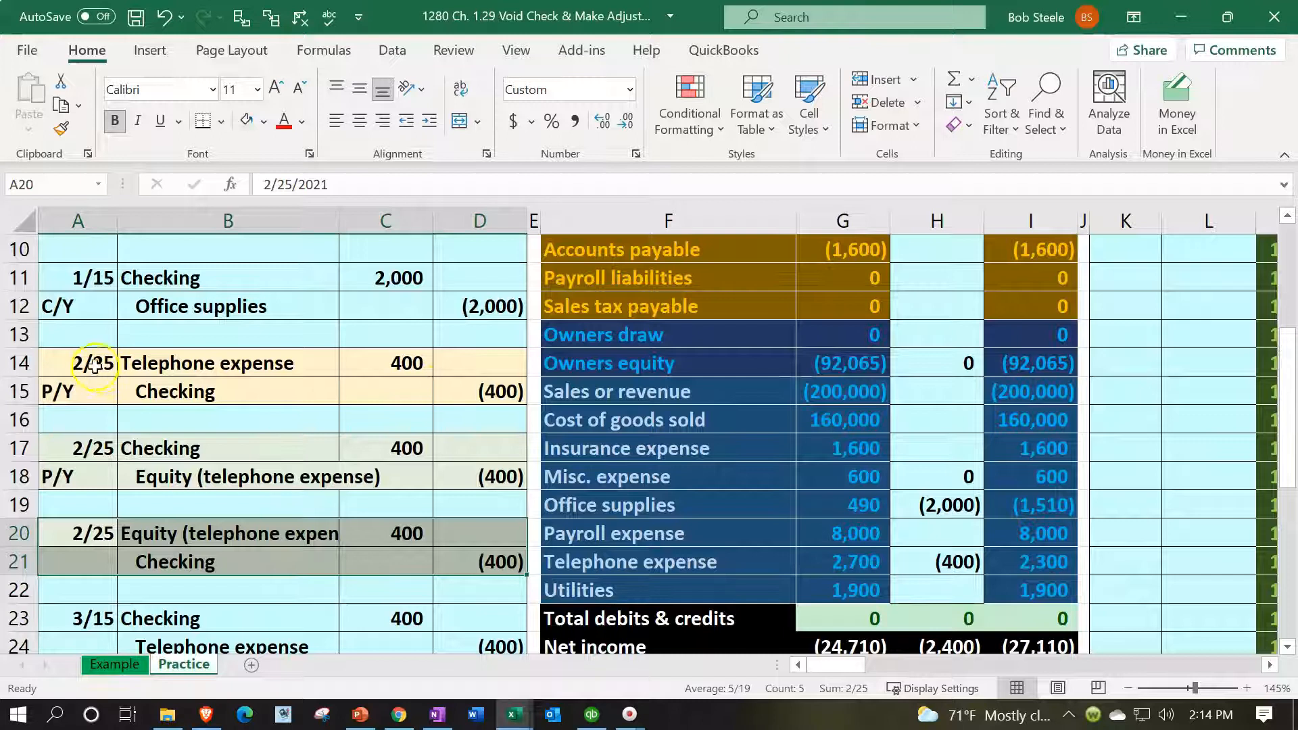
Examine the pictures of the voided check and the 12/31/2022 journal entry below the practice journal entries
scroll(145, 435, "down", 6)
left_click(454, 465)
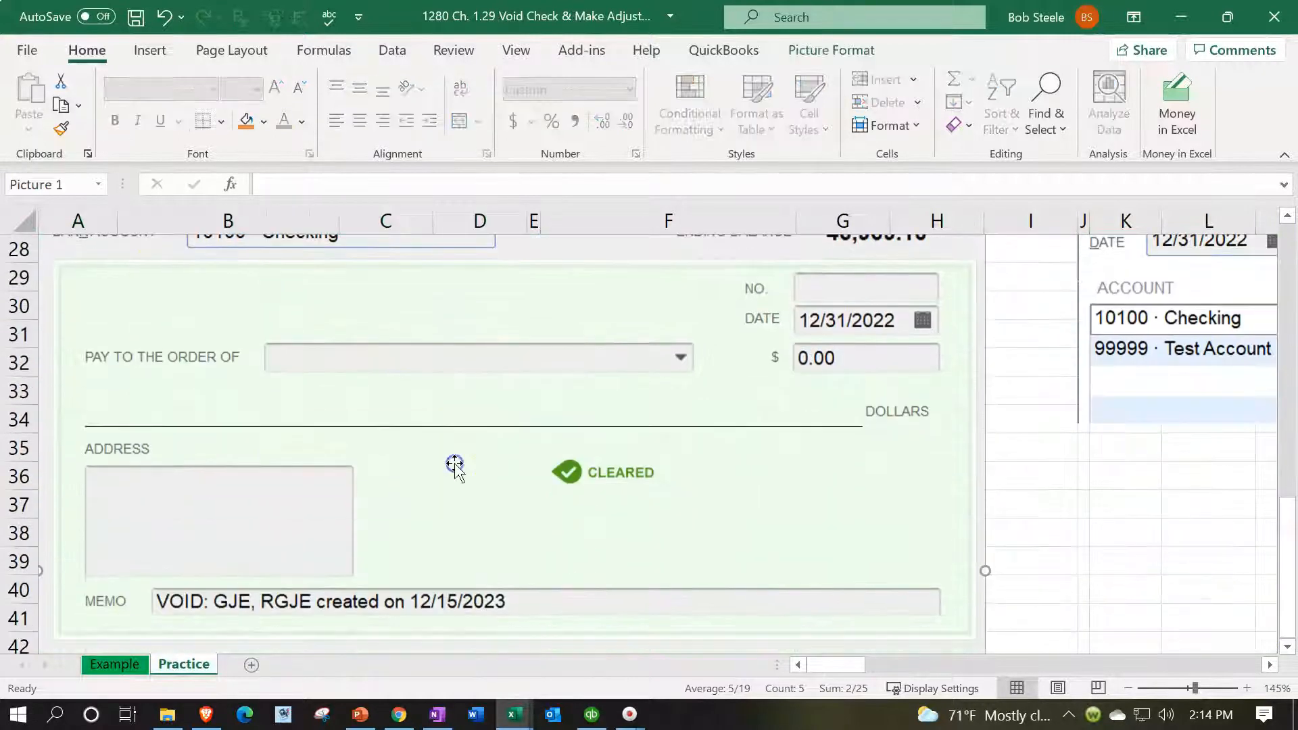
scroll(454, 465, "up", 1)
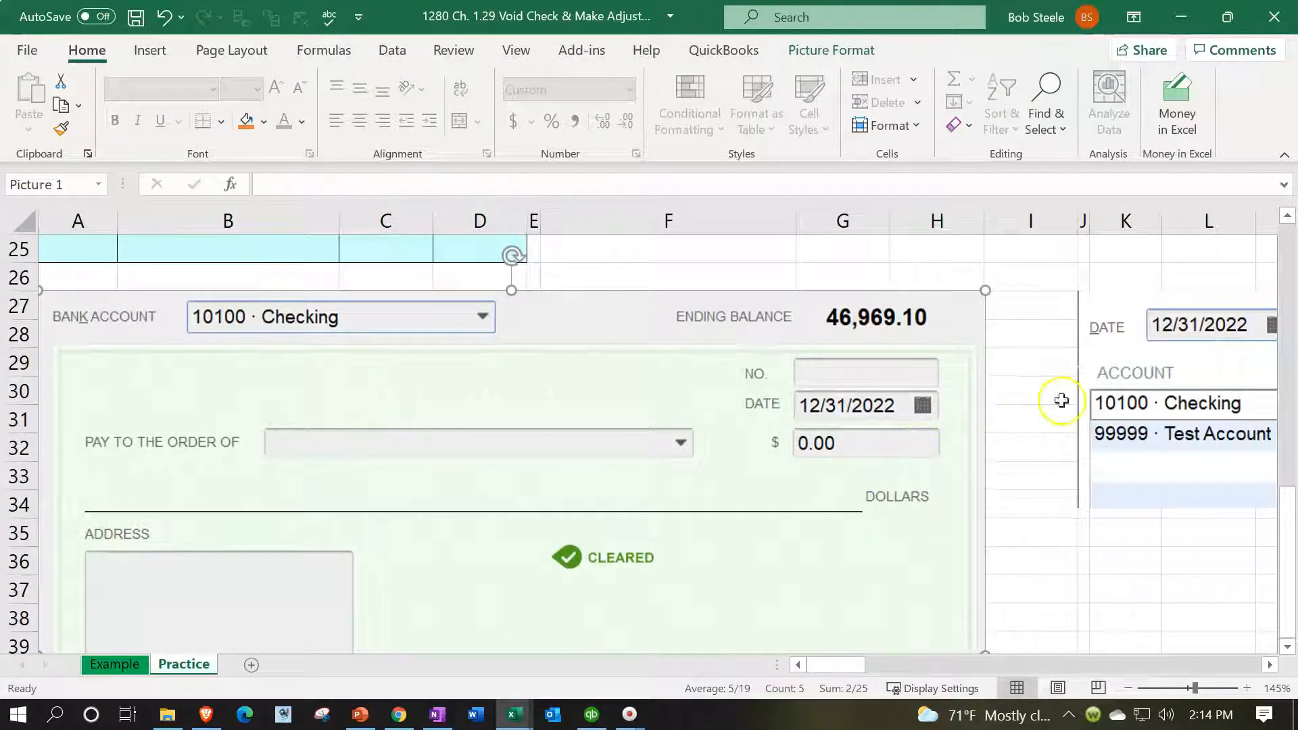
left_click(1142, 377)
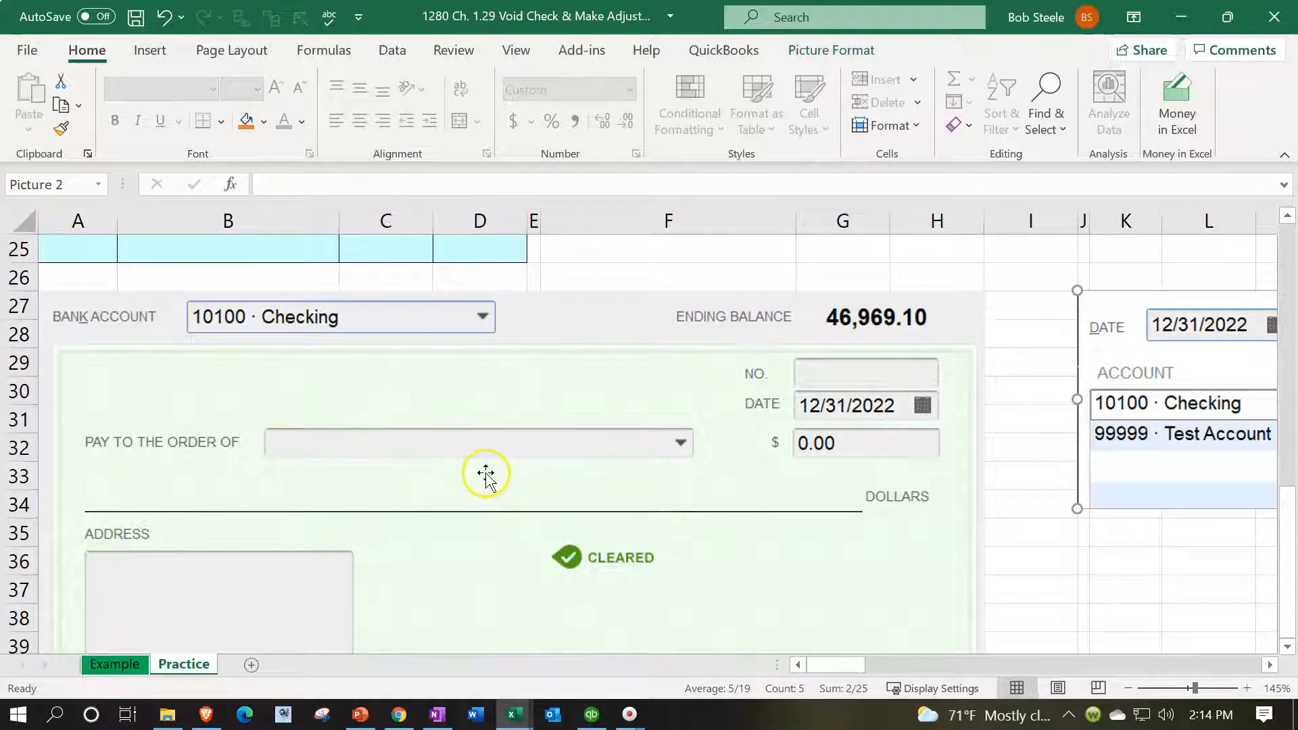
scroll(485, 473, "up", 4)
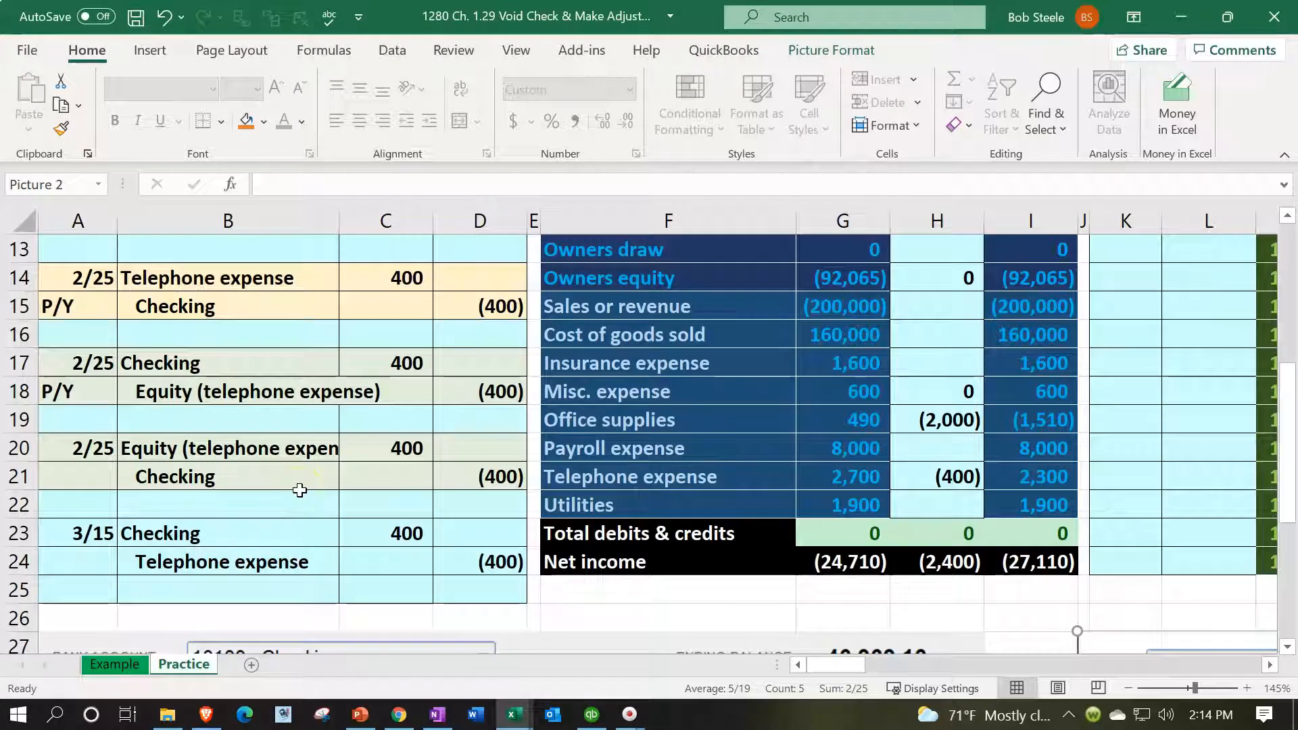
Compare the 3/15 telephone expense entry in A23:D24 with the pictured voided check and the sample journal entries FAM2011 and FAM2011R
scroll(299, 488, "down", 1)
left_click_drag(101, 448, 485, 479)
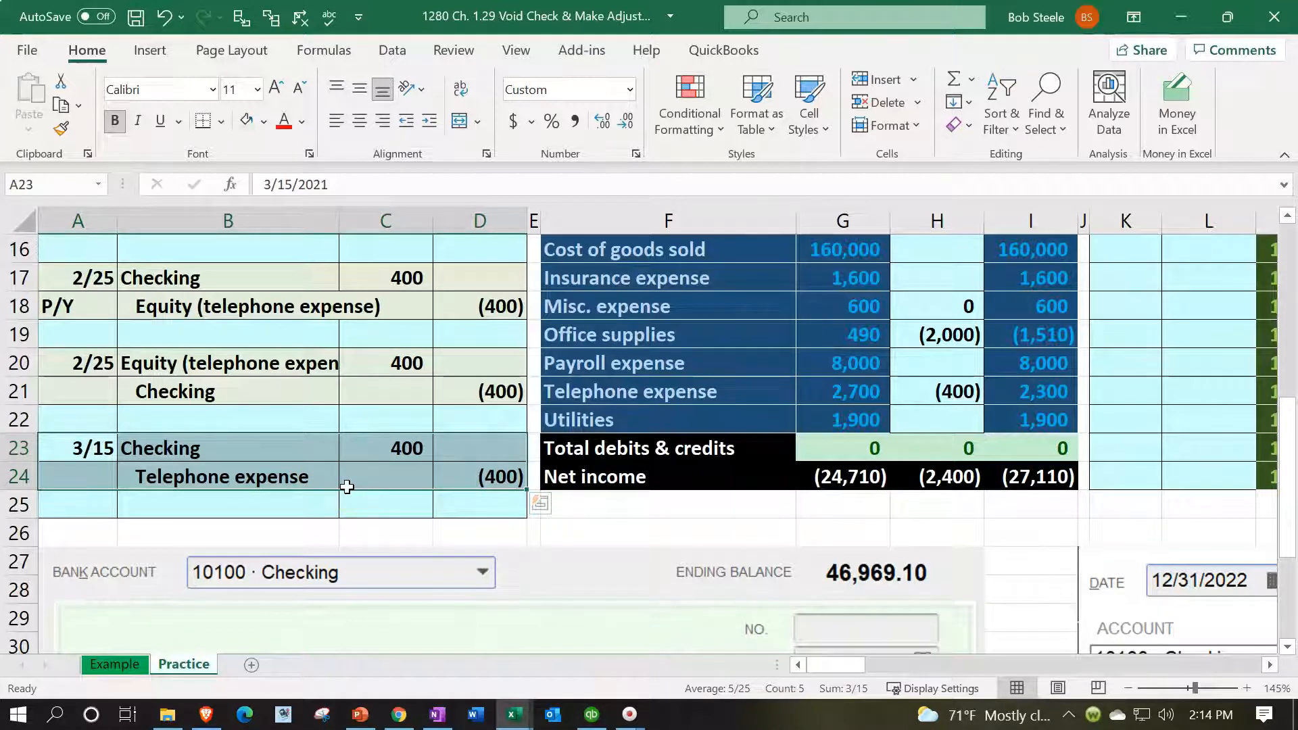
scroll(347, 486, "down", 2)
left_click(382, 486)
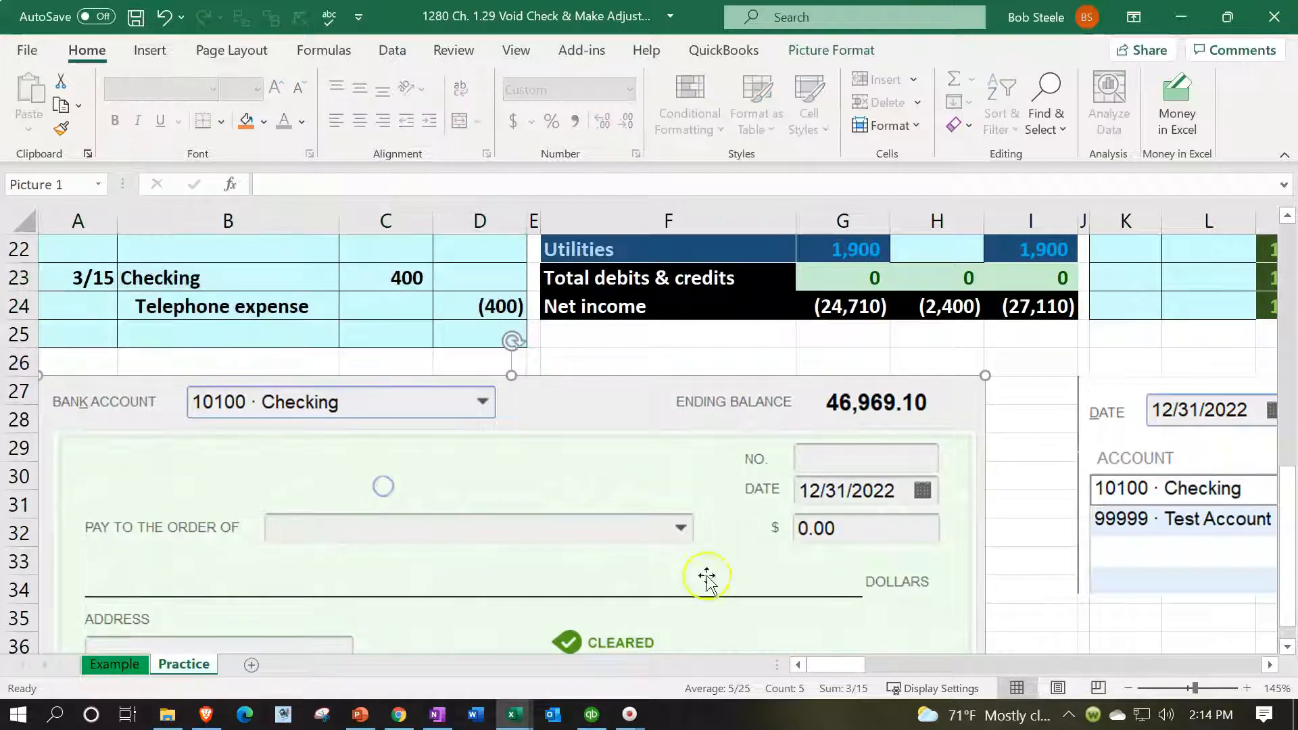
left_click(1270, 666)
left_click_drag(1270, 666, 1270, 666)
left_click(710, 505)
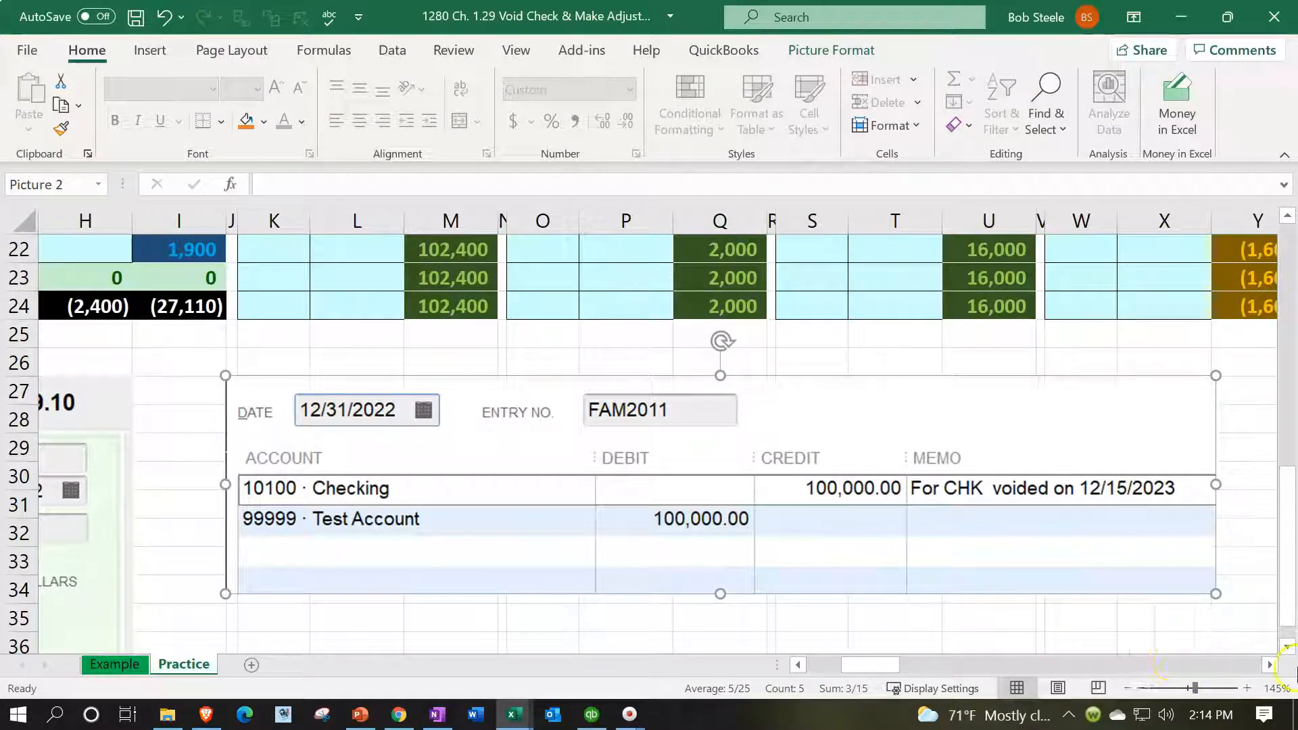
left_click(1269, 665)
left_click_drag(1270, 666, 1270, 665)
left_click(1017, 564)
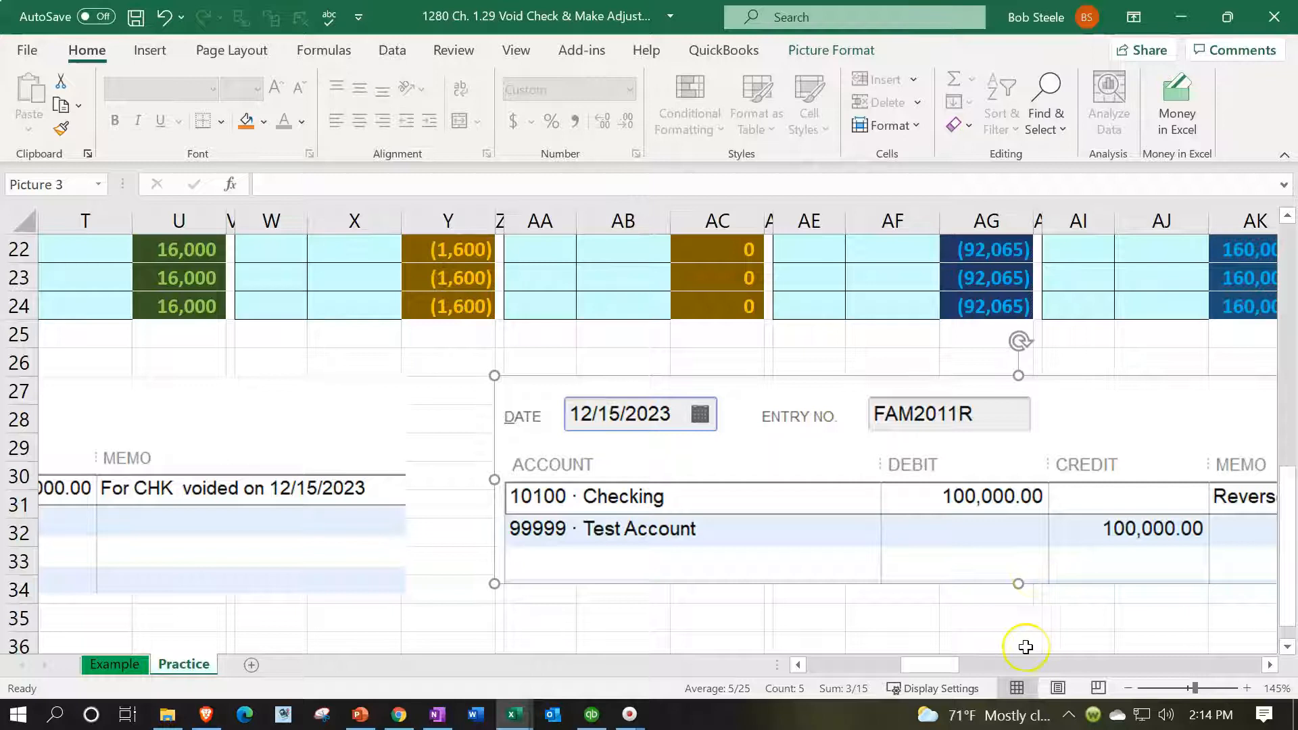
left_click_drag(928, 666, 788, 669)
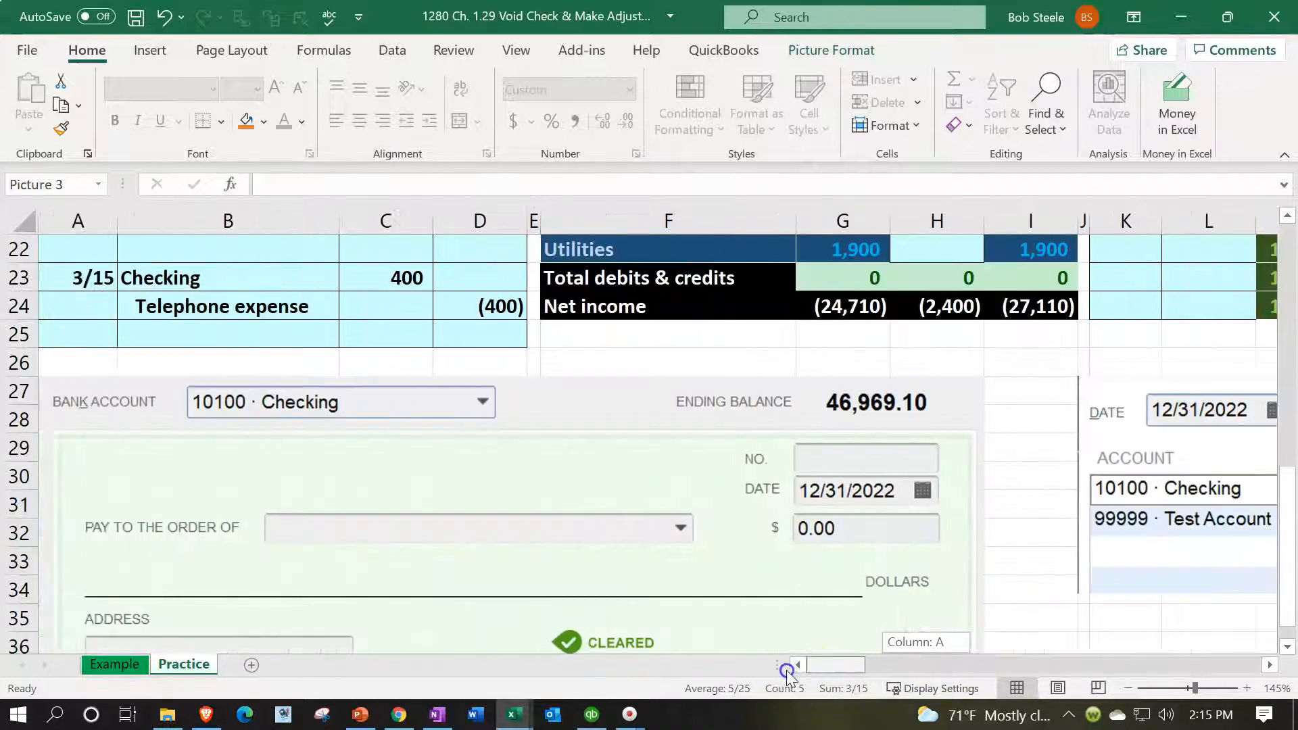
Check the combined effect on Checking by selecting the four telephone-related Checking amounts in D15, C17, D21 and C23 together
scroll(458, 600, "up", 2)
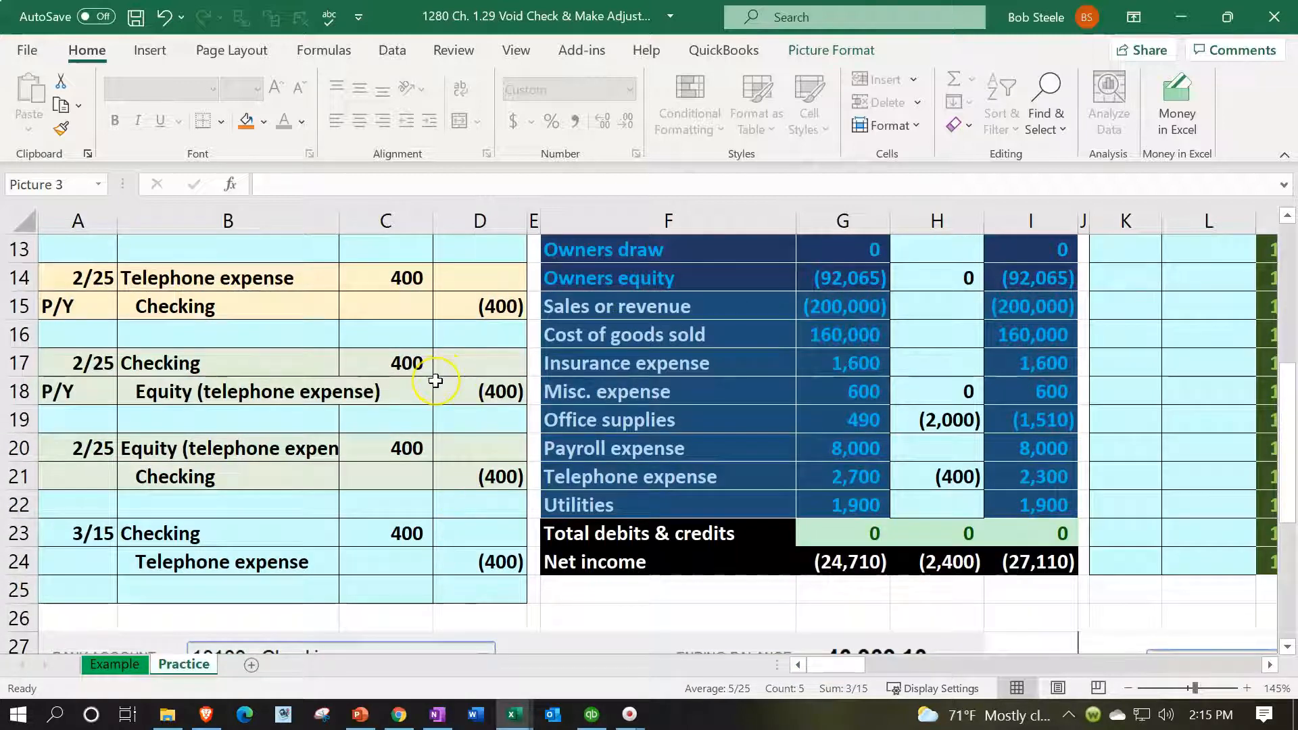
scroll(435, 380, "up", 1)
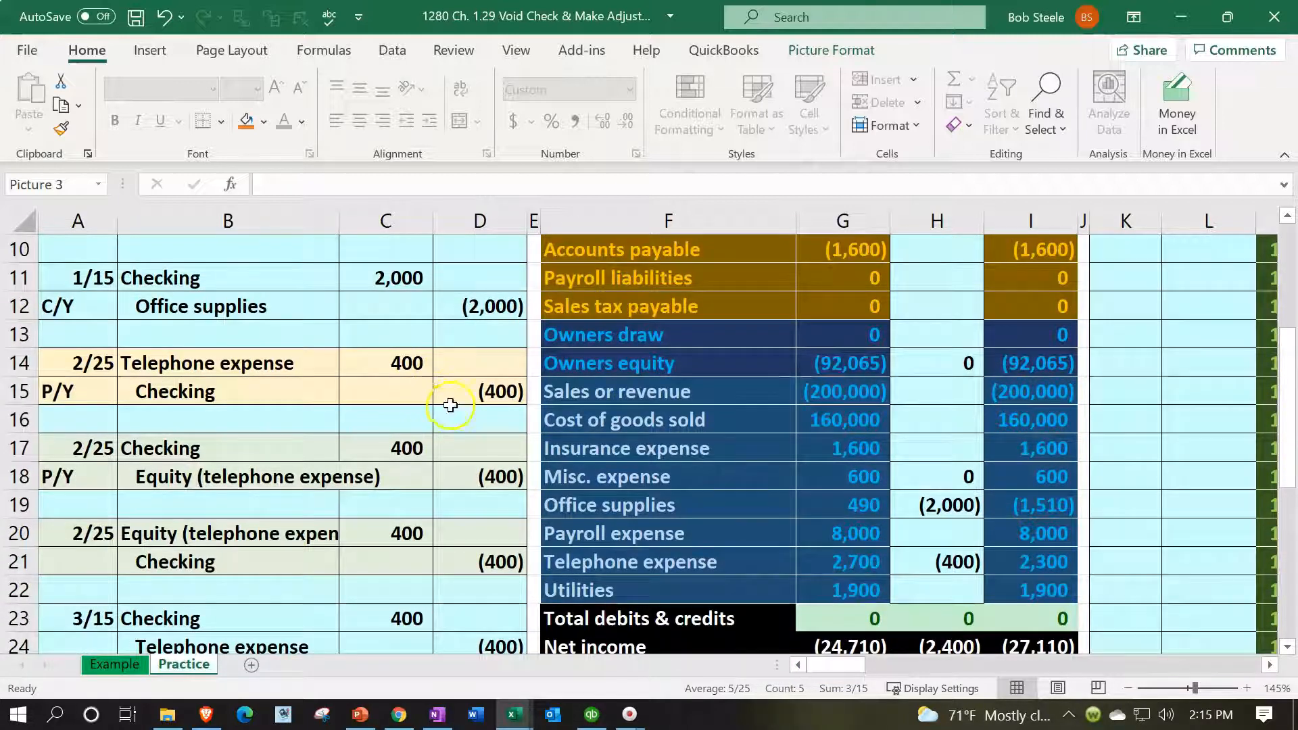
left_click(479, 393)
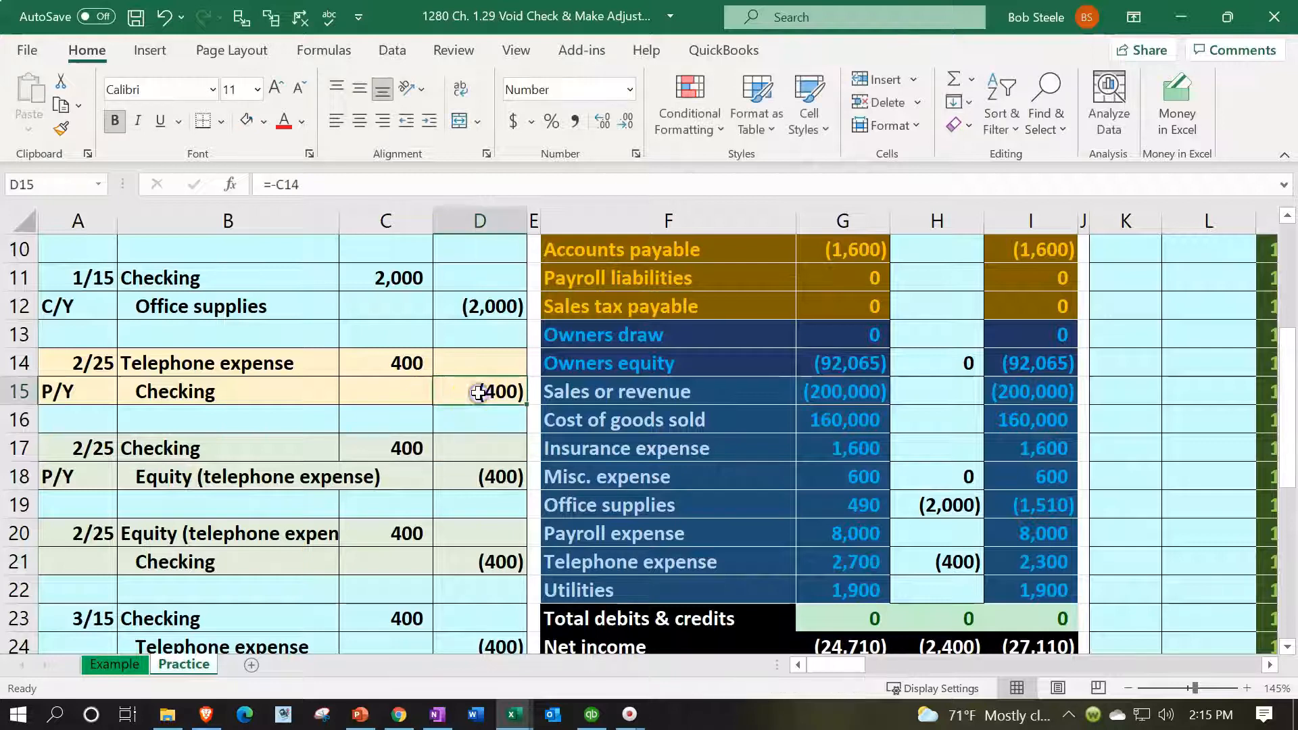
left_click(398, 453, "ctrl")
left_click(502, 563, "ctrl")
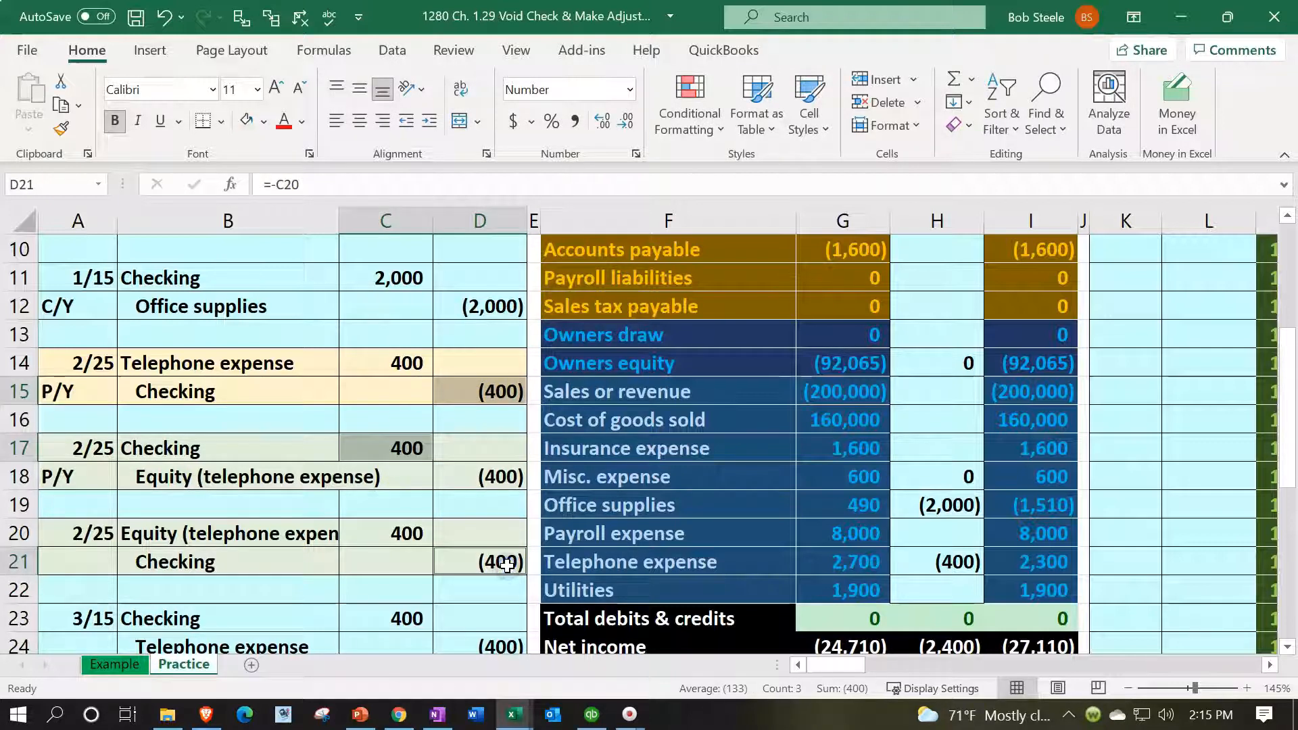
left_click(416, 615, "ctrl")
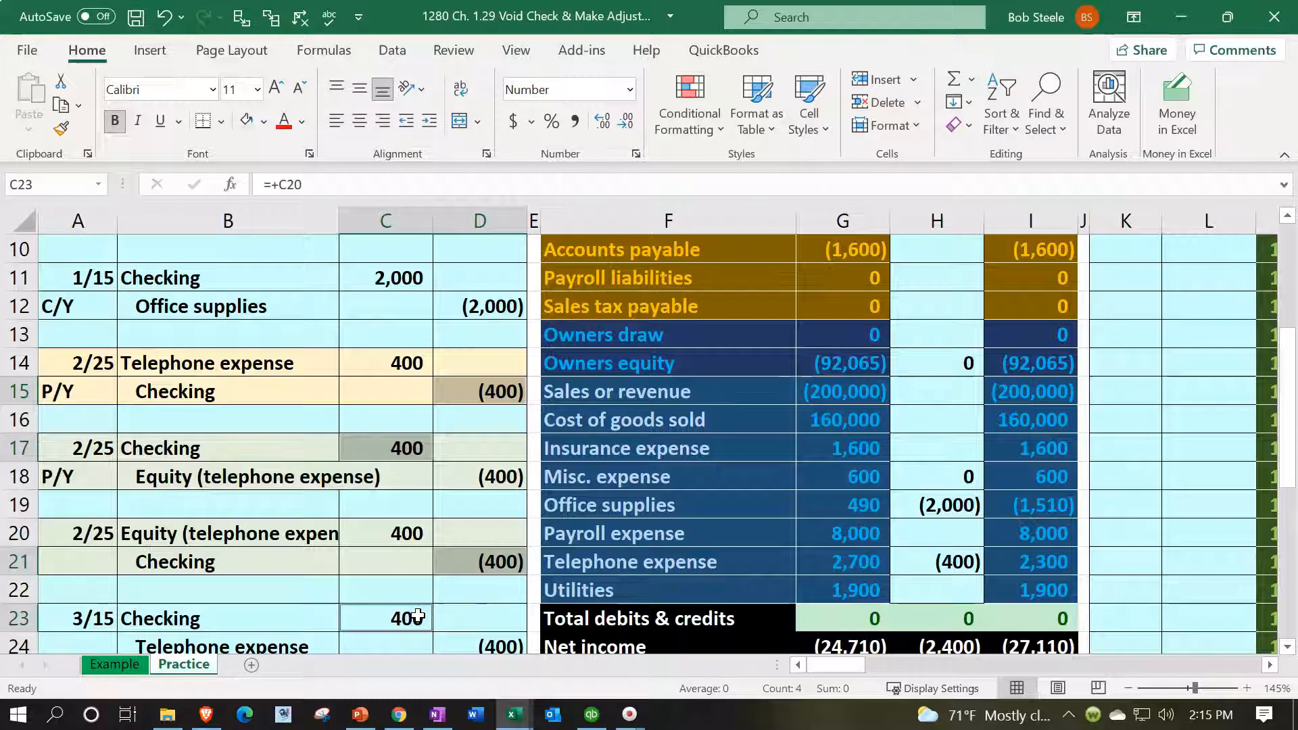